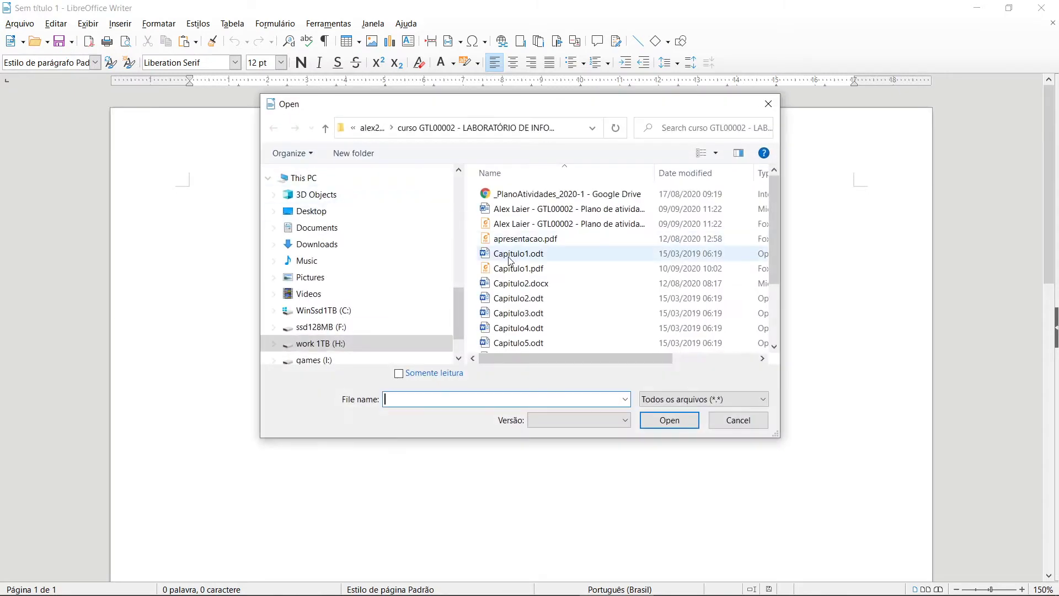
Open the file Capitulo1.odt and go to the section "Manipulando um arquivo em Writer" on page 8.
click(504, 253)
click(670, 419)
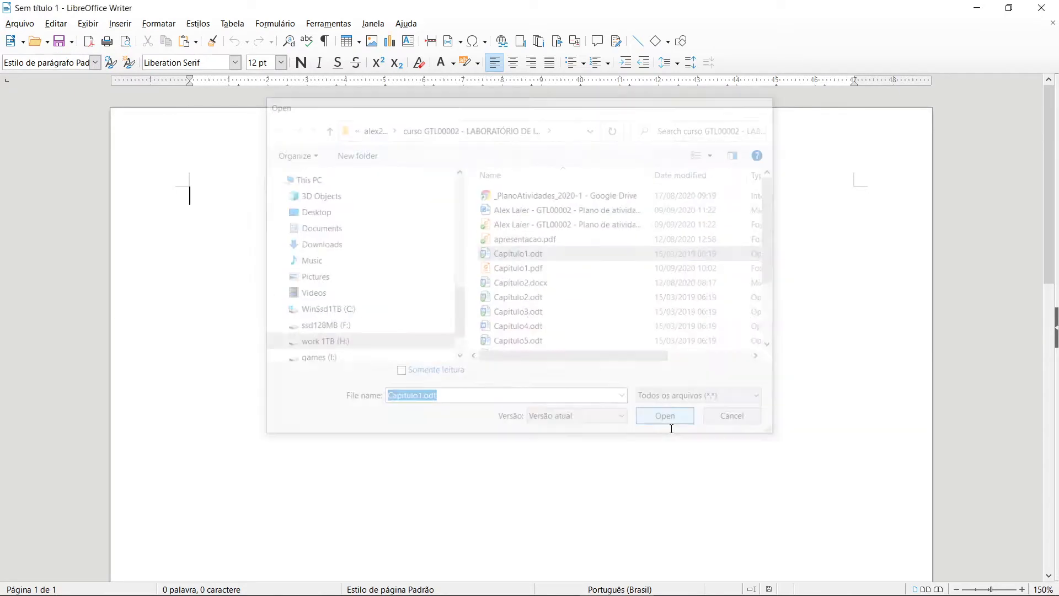
scroll(598, 355, down, 15)
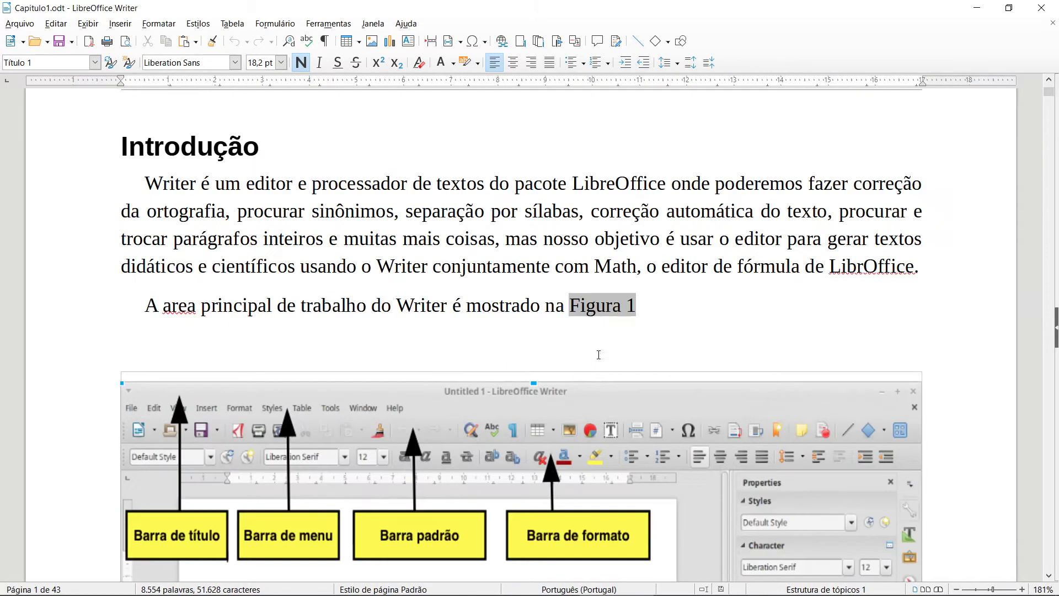
scroll(1046, 363, down, 20)
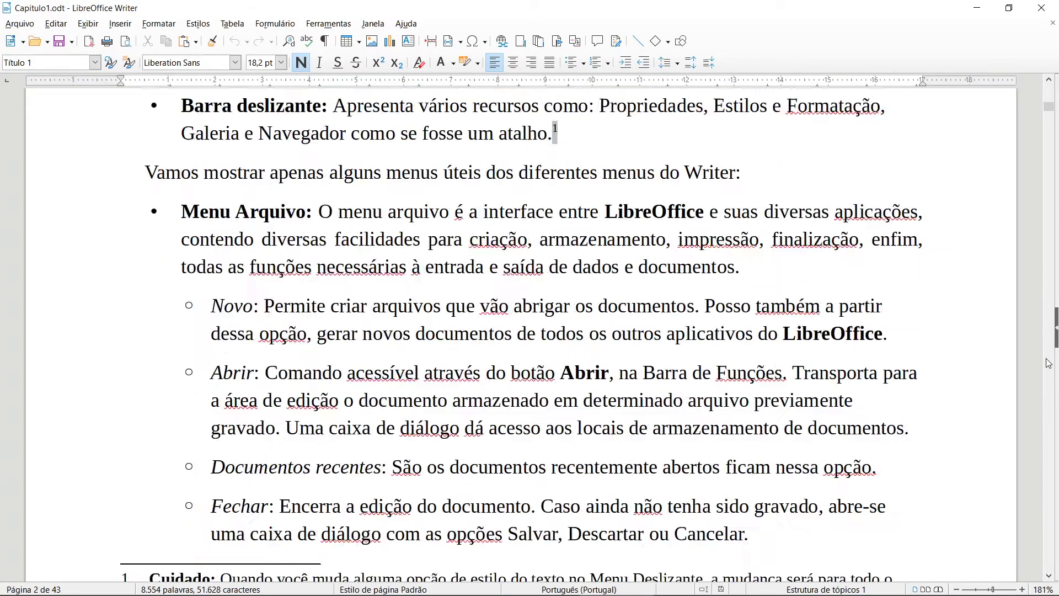
scroll(1048, 363, down, 20)
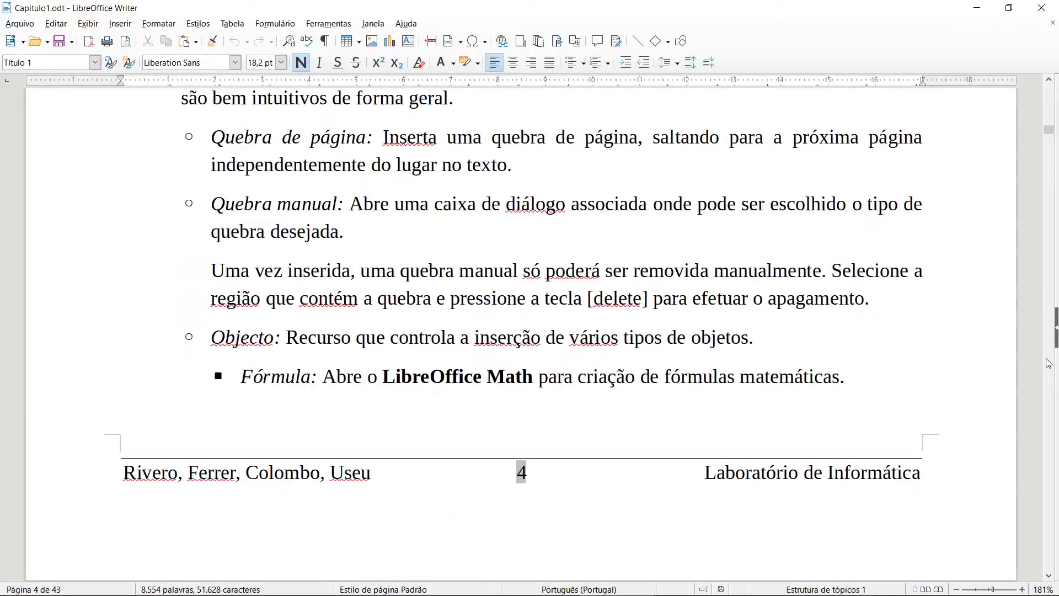
scroll(1048, 363, down, 20)
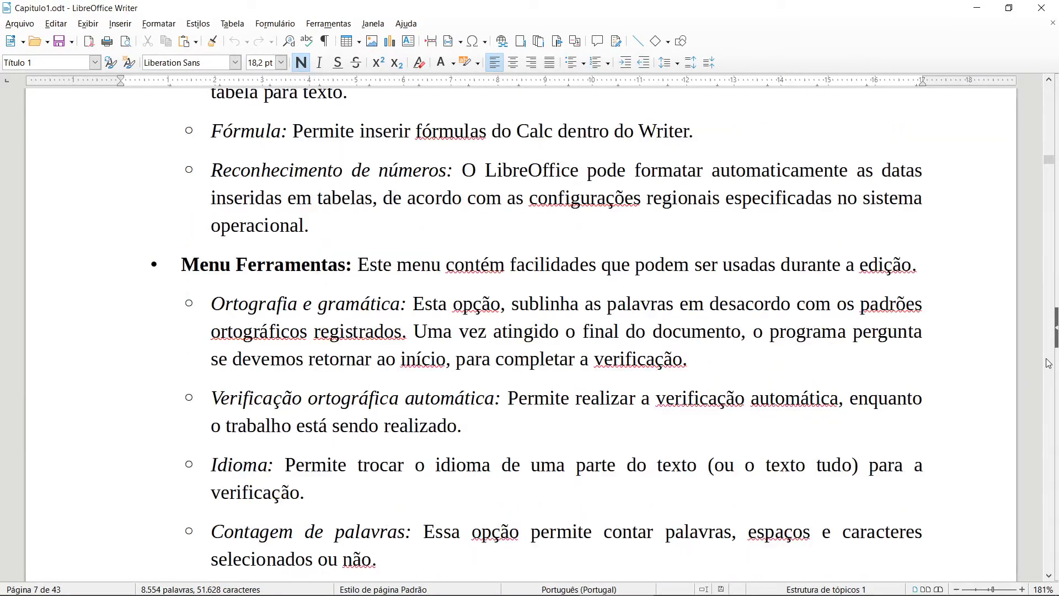
scroll(1047, 362, down, 20)
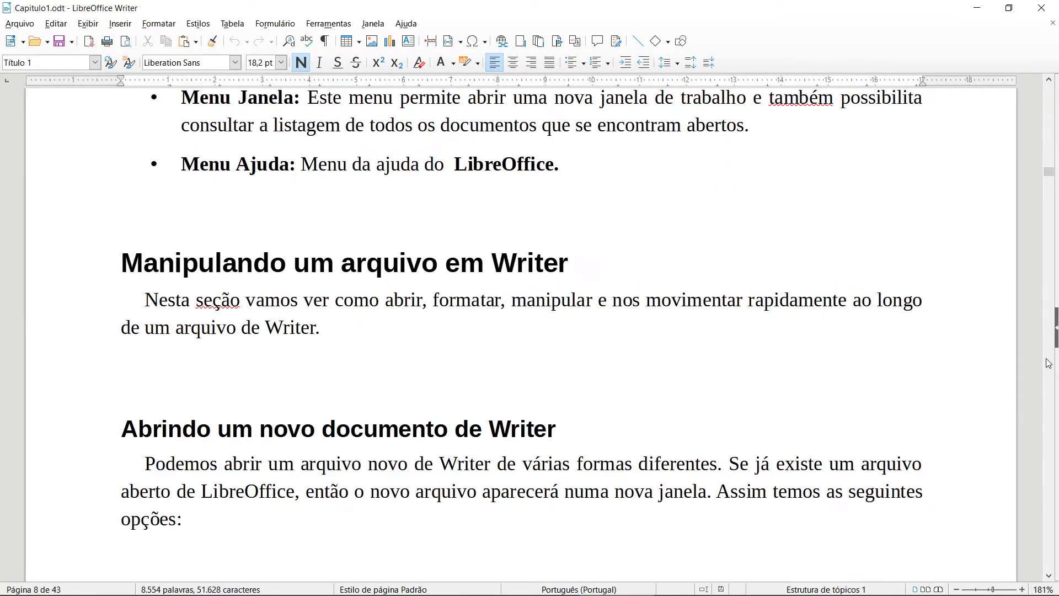
scroll(950, 366, down, 3)
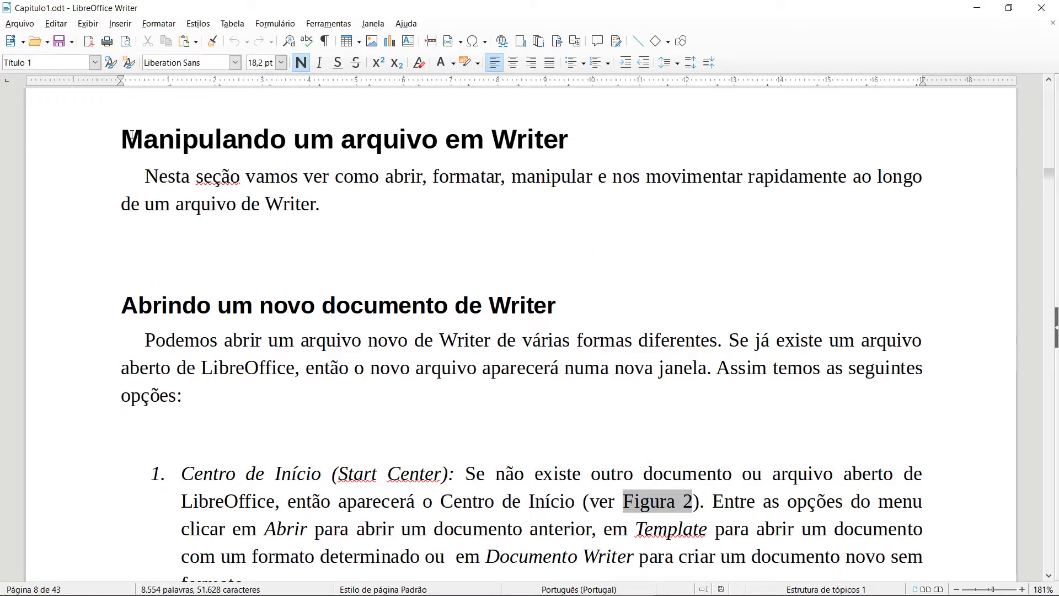
drag(115, 139, 571, 138)
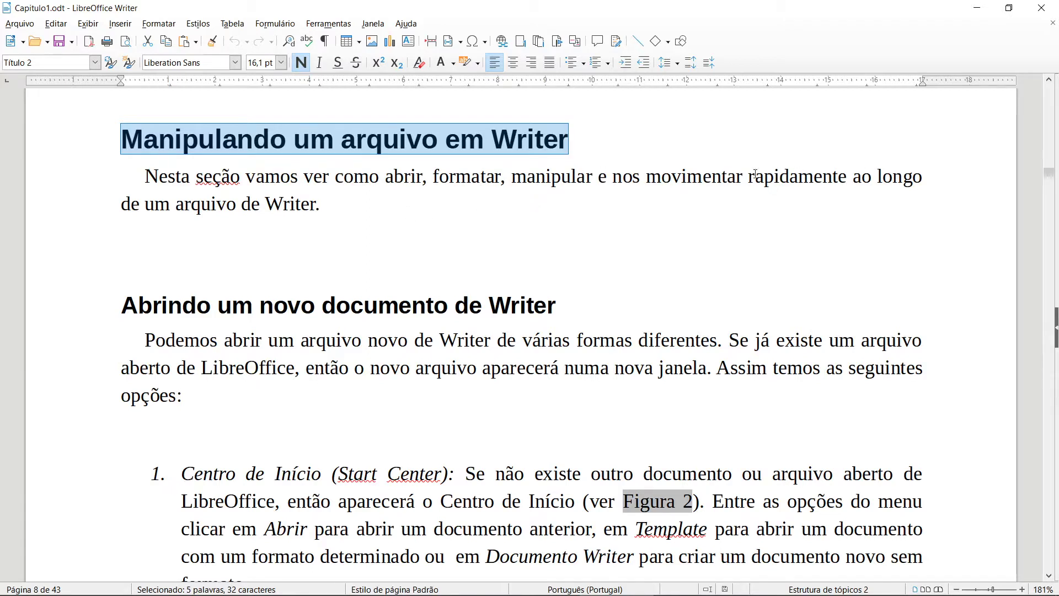
click(312, 208)
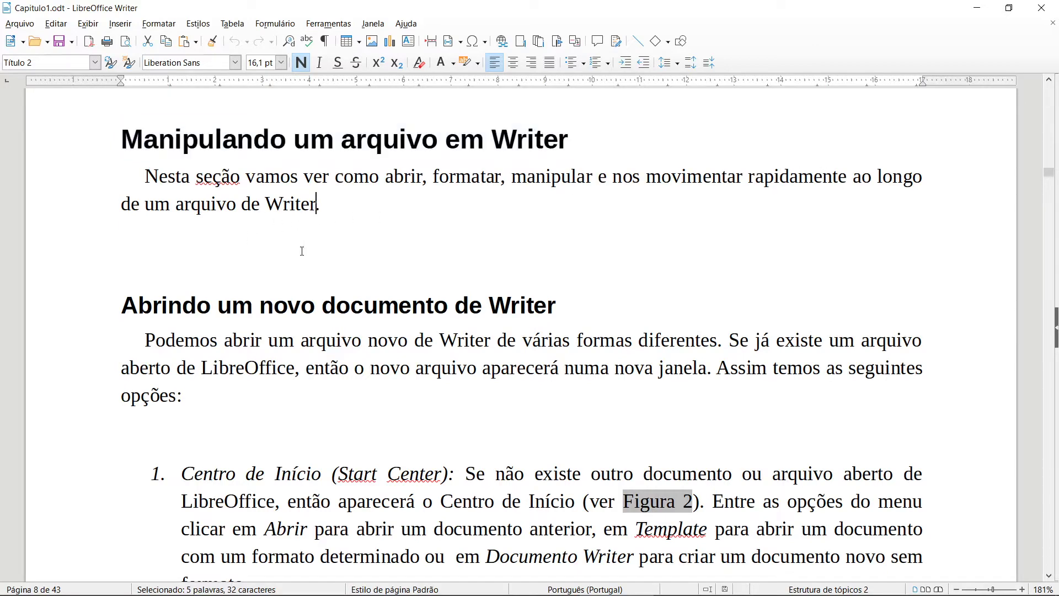
From the section "Abrindo um novo documento de Writer", bring up the dialog for opening an existing file and dismiss it.
scroll(325, 265, down, 1)
scroll(353, 290, up, 1)
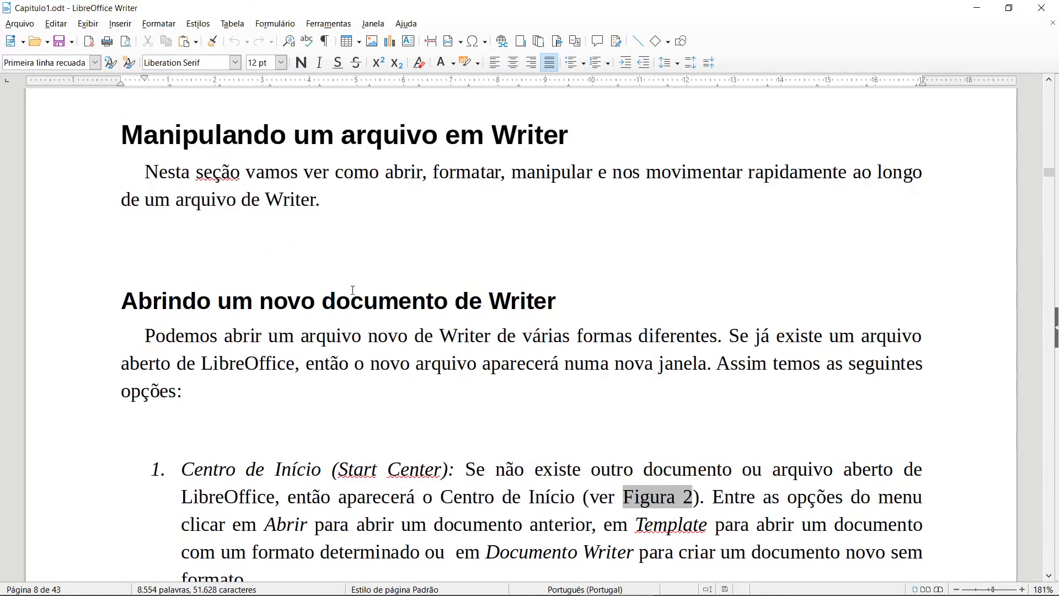
scroll(324, 278, down, 2)
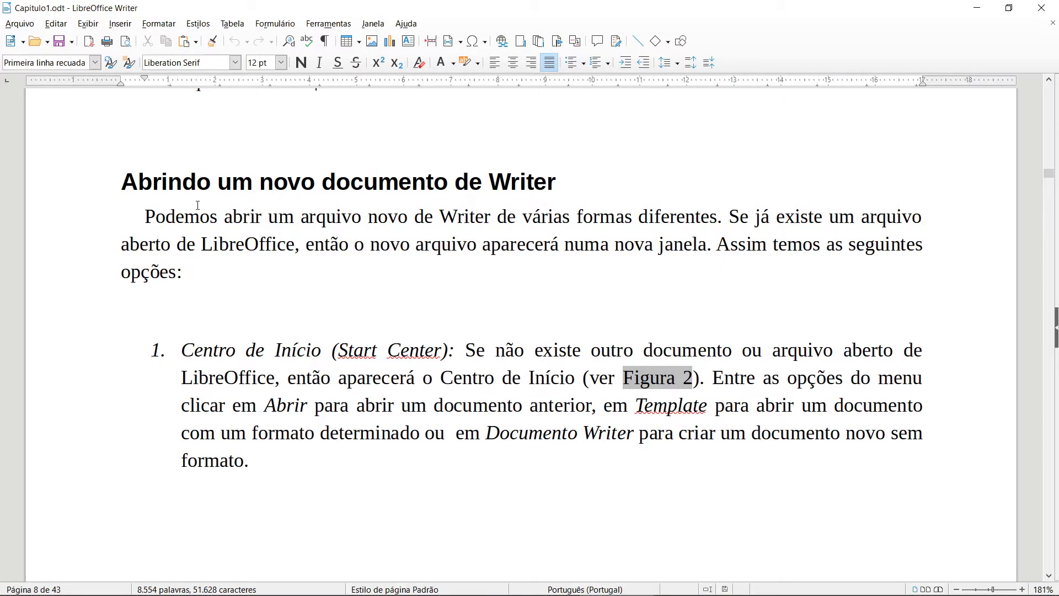
scroll(198, 205, down, 1)
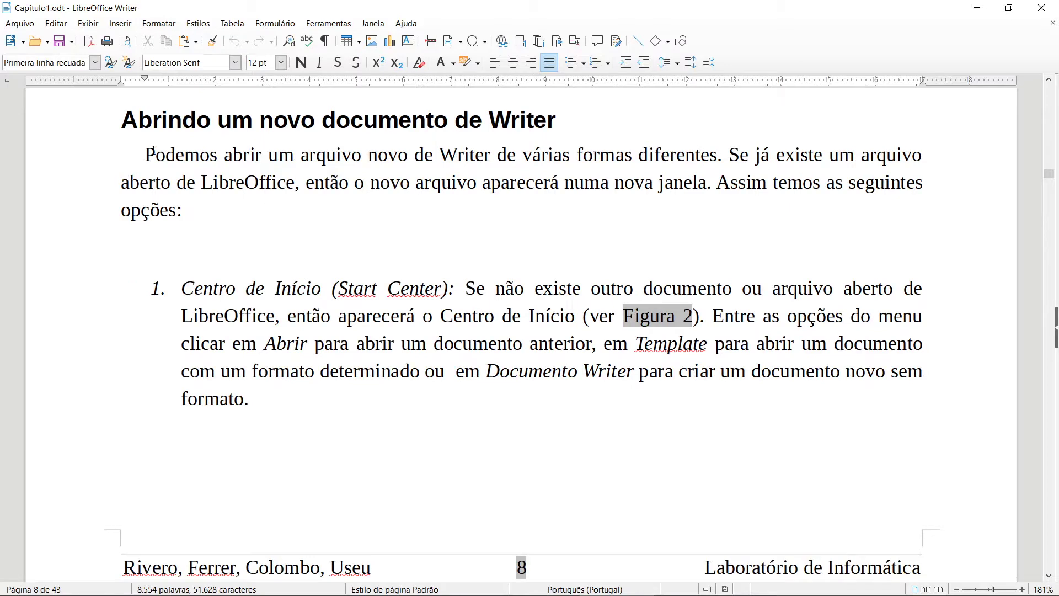
click(19, 23)
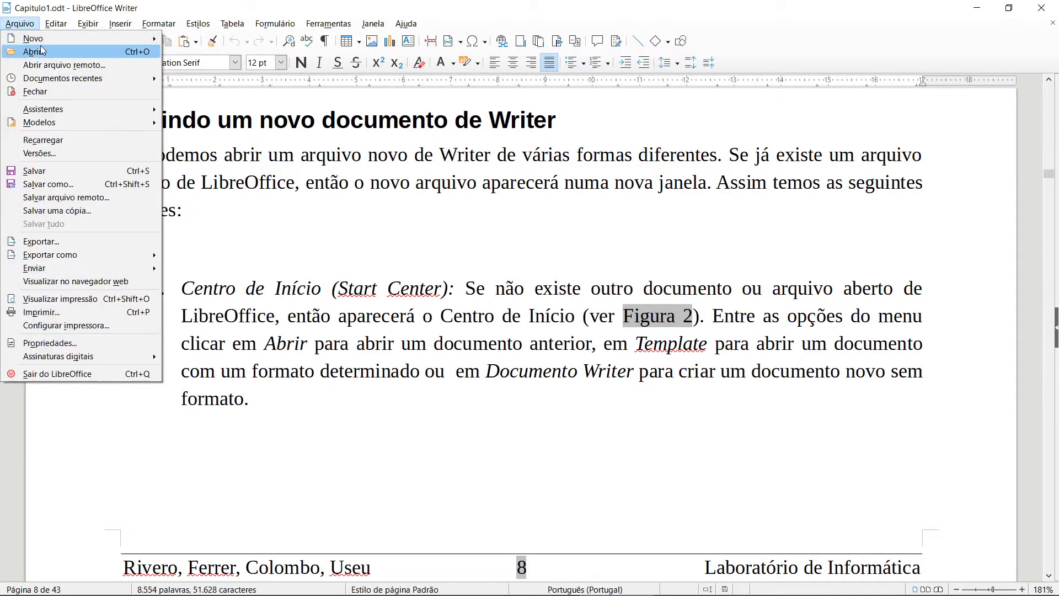
click(105, 51)
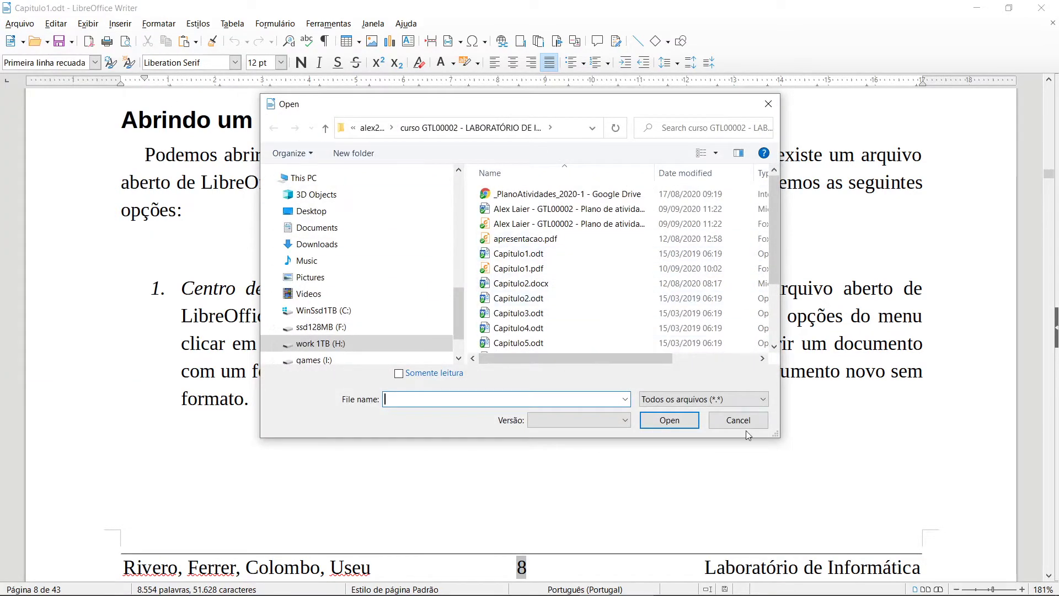
click(739, 417)
View the Centro de Início item and its figure, and browse the templates offered for a new document without opening one.
click(190, 283)
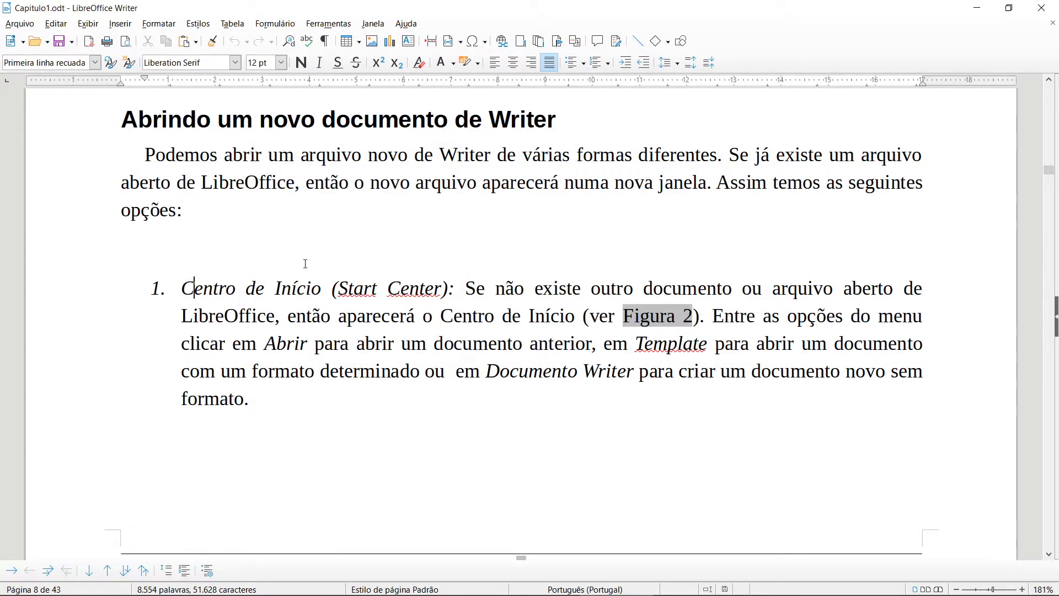
scroll(293, 268, down, 2)
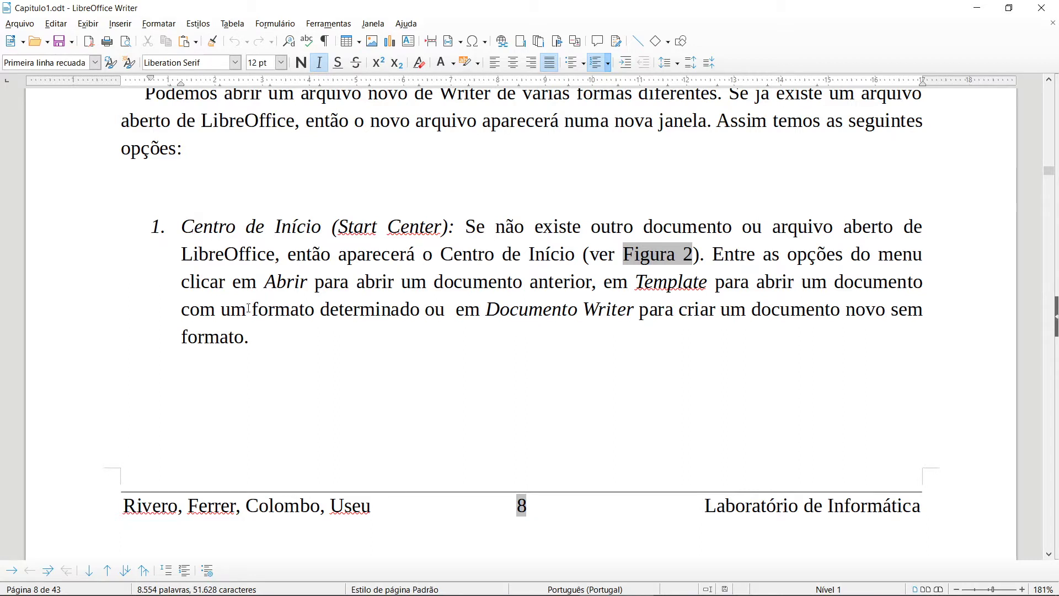
scroll(249, 308, down, 14)
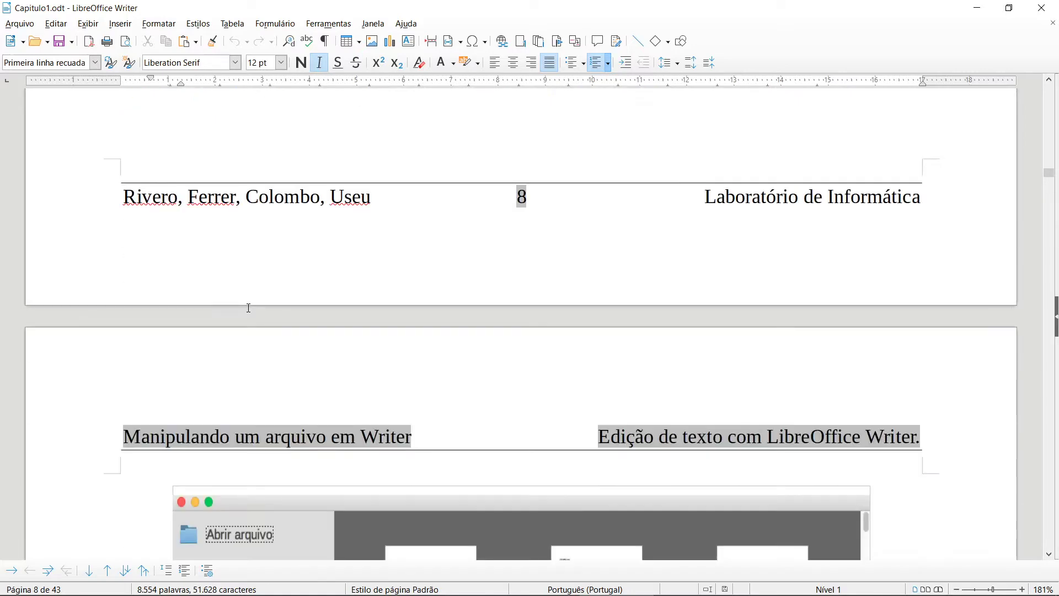
scroll(162, 274, down, 8)
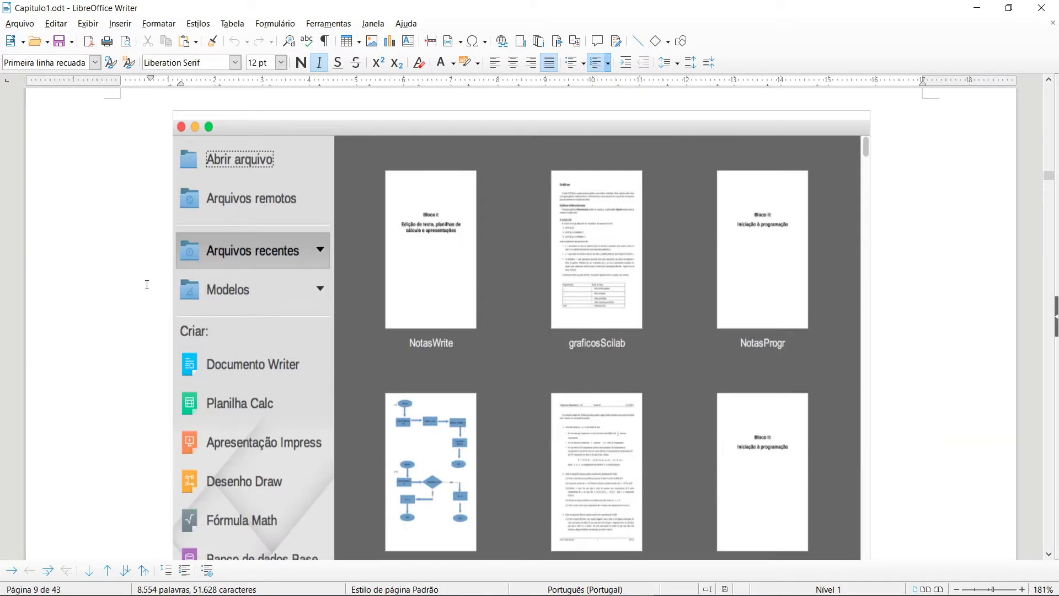
click(19, 23)
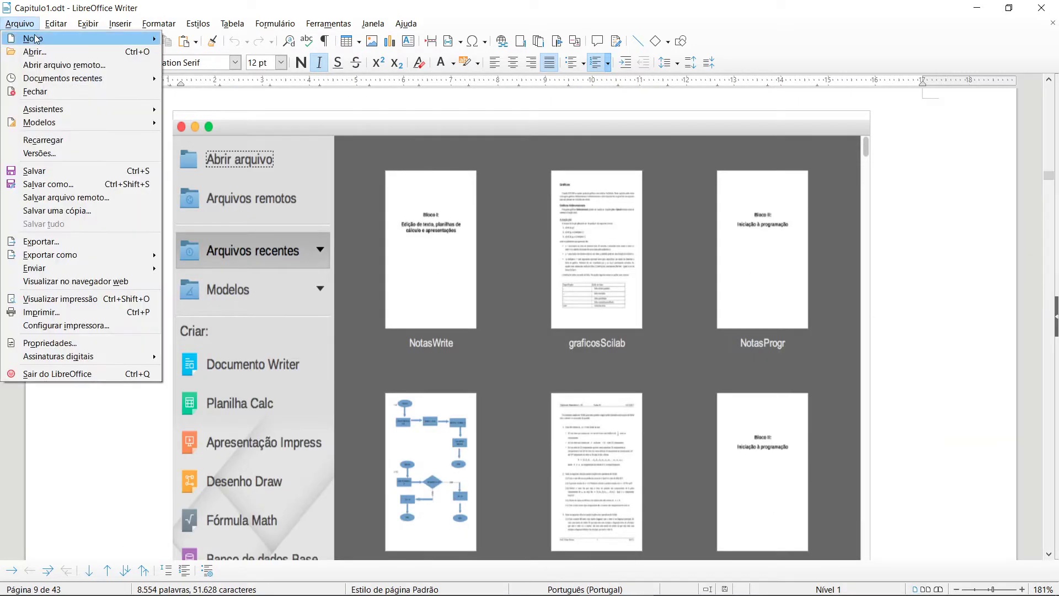
mouse_move(36, 38)
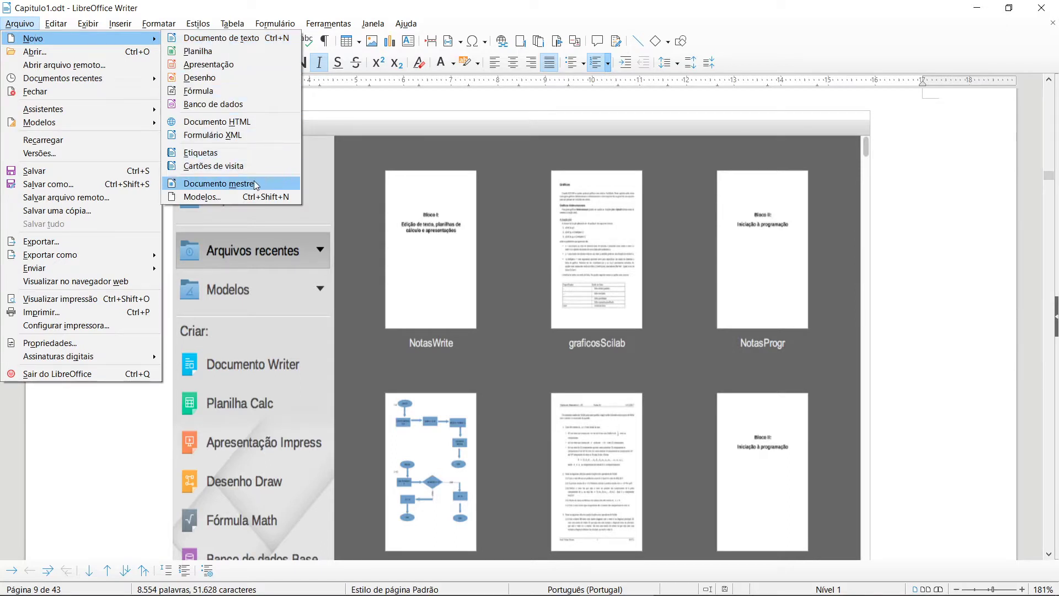
click(246, 197)
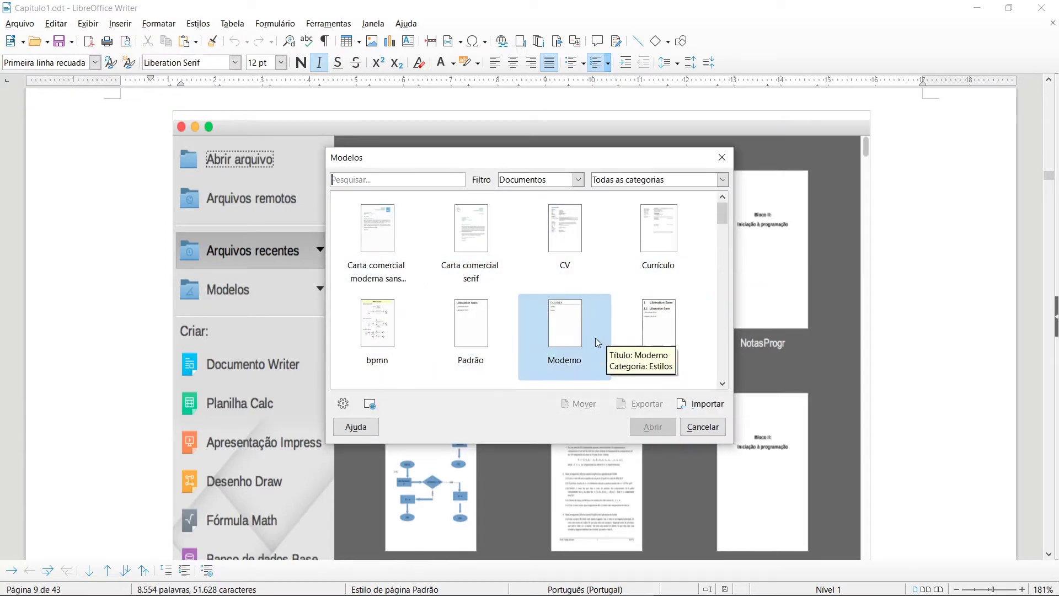
scroll(496, 320, down, 3)
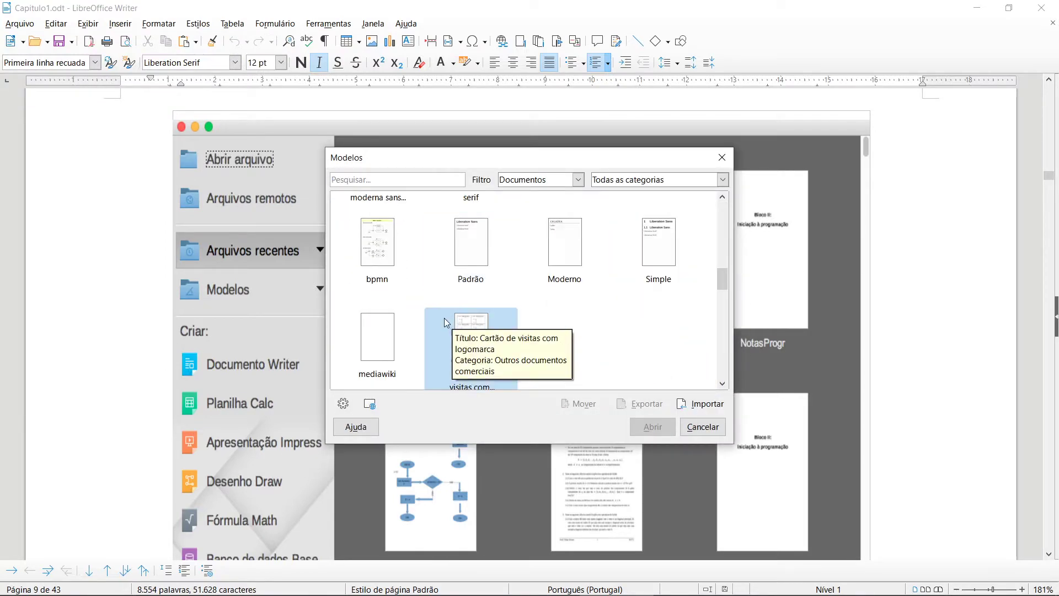
scroll(395, 298, up, 3)
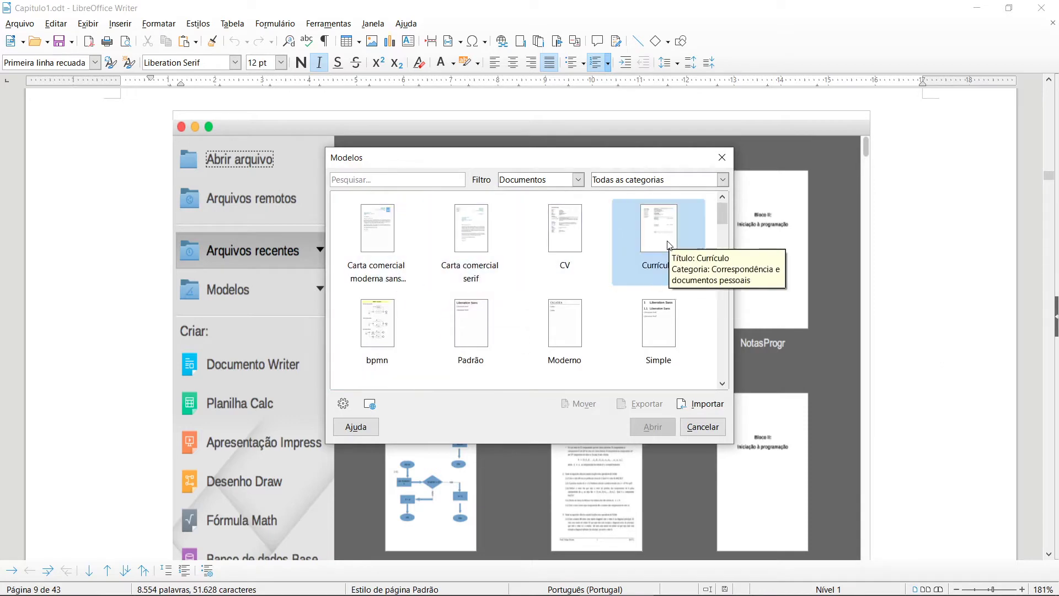
scroll(424, 360, down, 2)
click(722, 157)
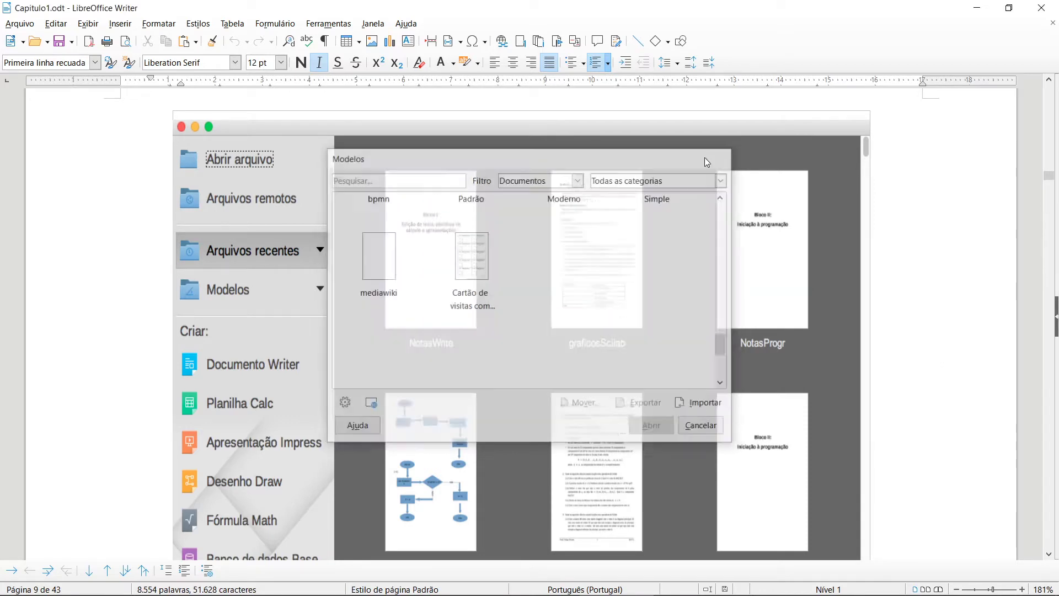
Create a new blank text document and close it again to return to Capitulo1.odt.
click(25, 28)
mouse_move(126, 38)
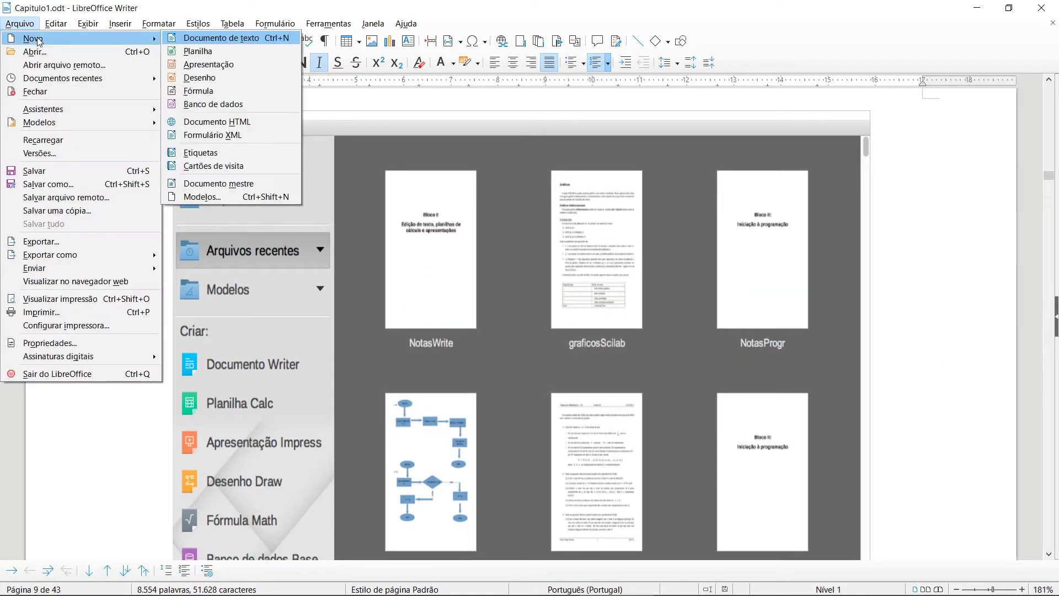
click(234, 39)
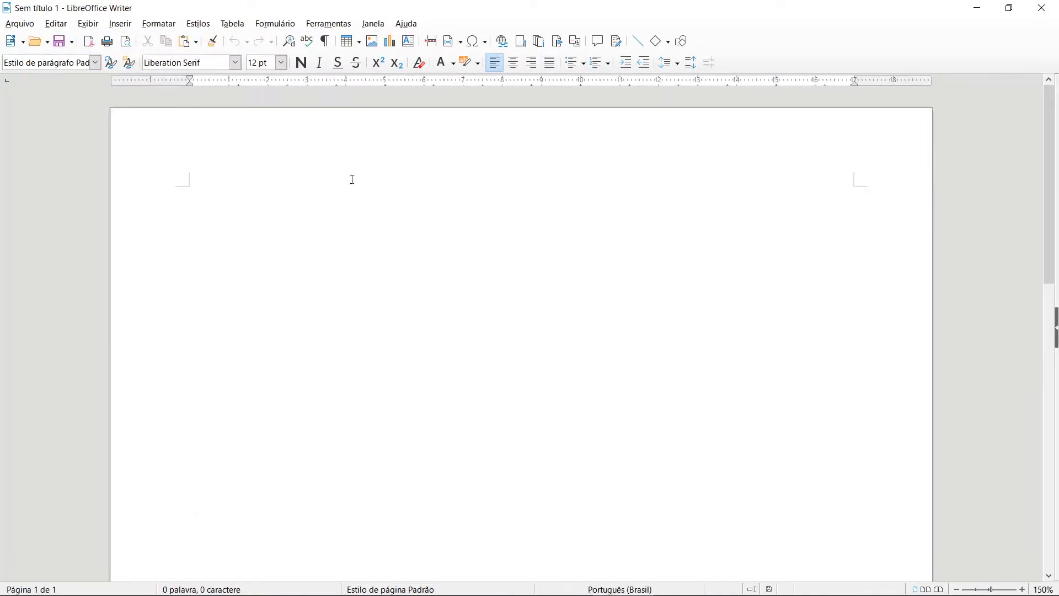
click(1041, 8)
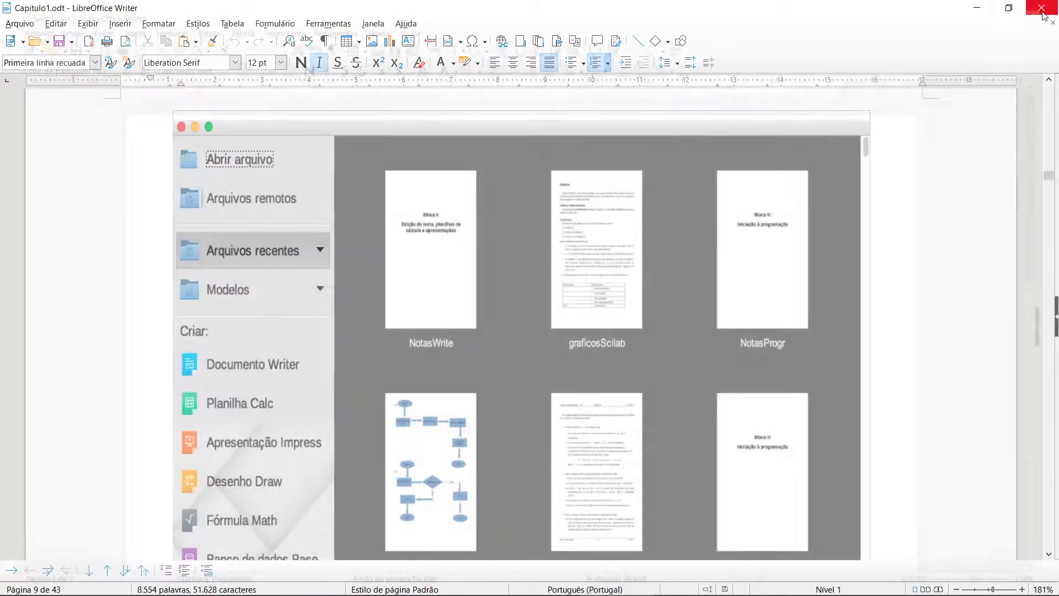
Return to the Centro de Início item and view the list of new document types without creating one.
scroll(447, 237, up, 10)
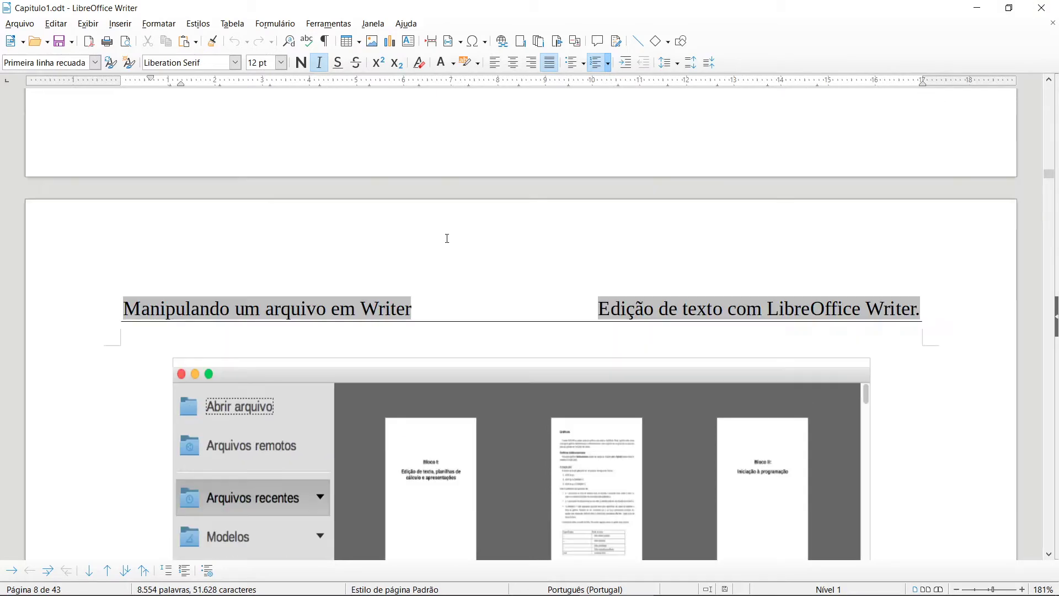
click(20, 23)
click(20, 23)
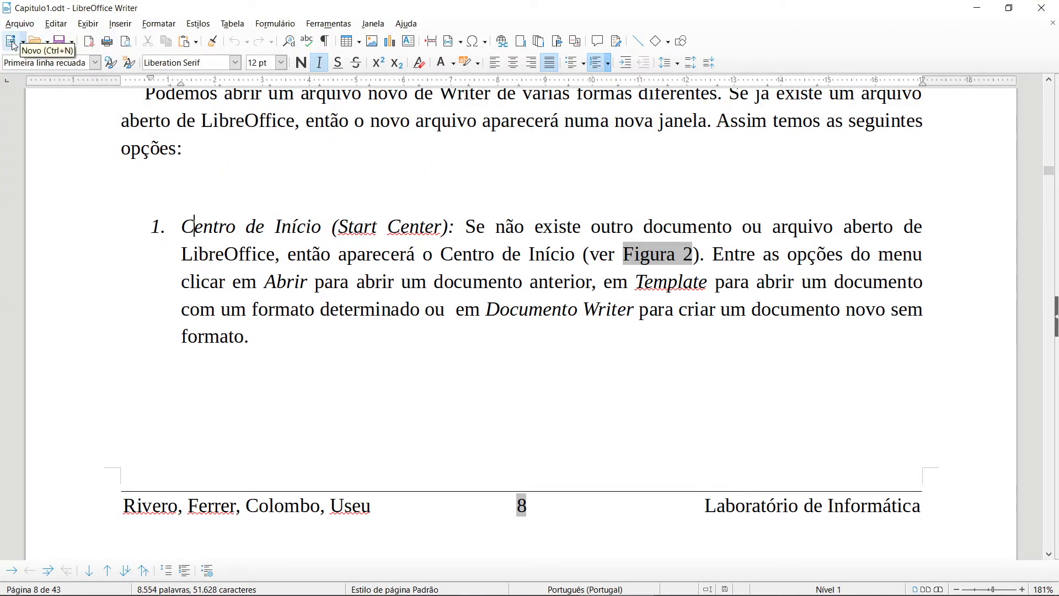
click(23, 42)
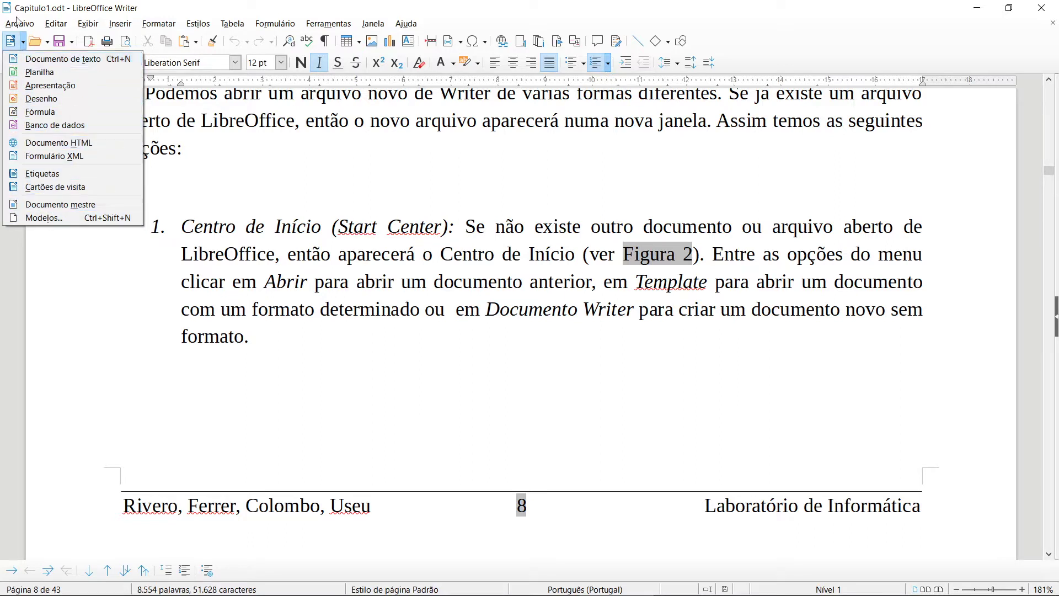
click(313, 242)
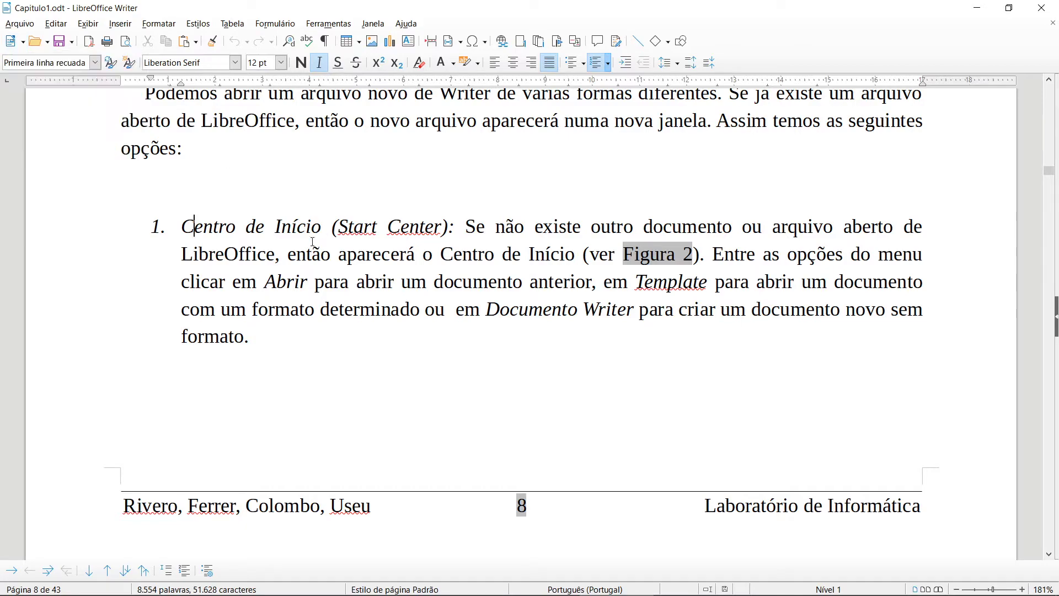
Read the "Início rápido" item on page 9 and go on to the figure of the Menu Início Rápido.
scroll(251, 280, down, 15)
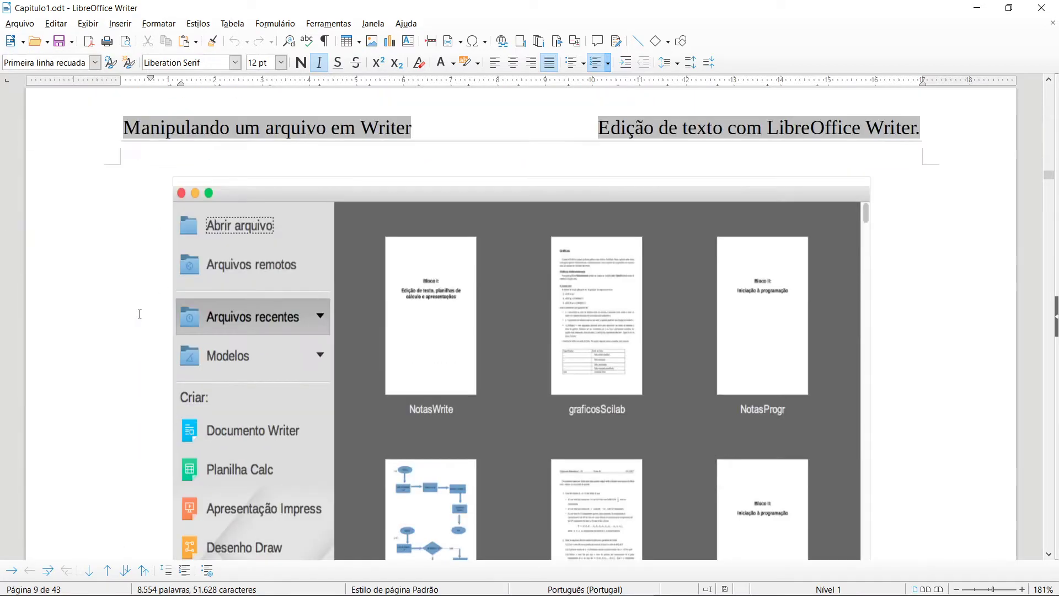
scroll(140, 314, down, 10)
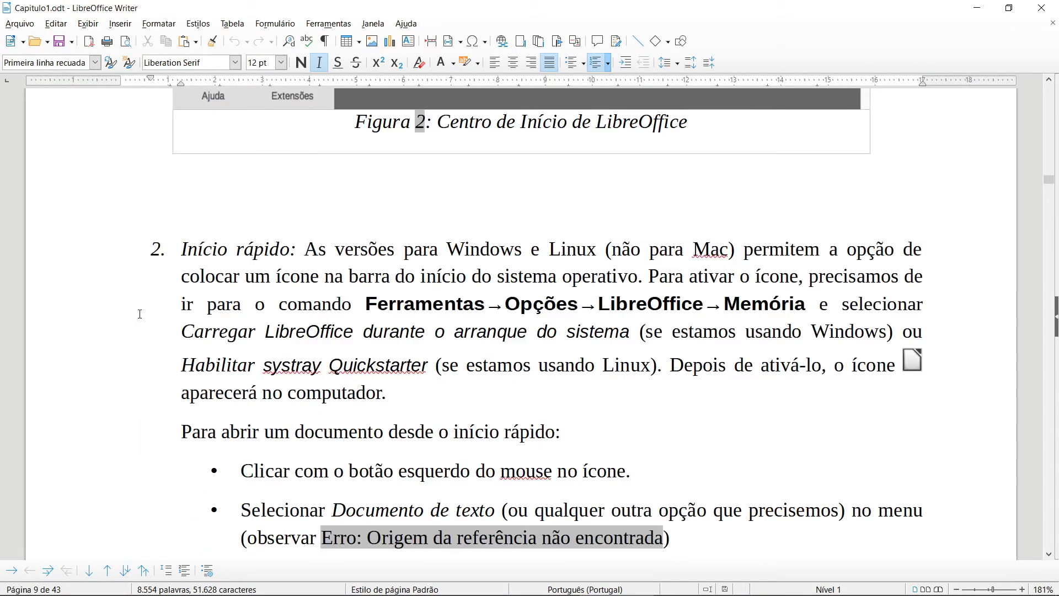
scroll(139, 313, down, 2)
scroll(139, 314, down, 2)
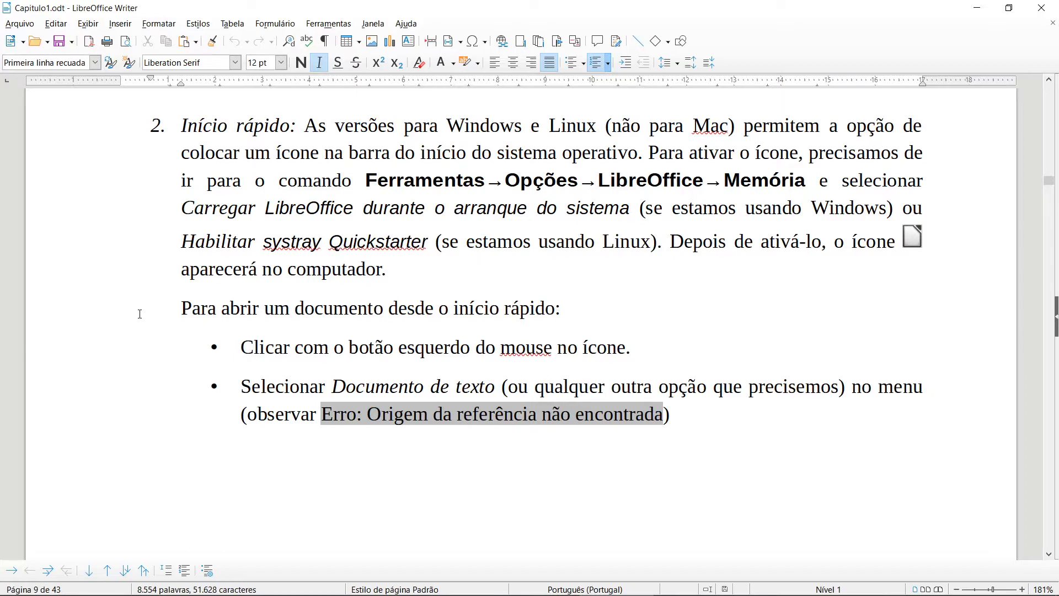
scroll(140, 314, down, 20)
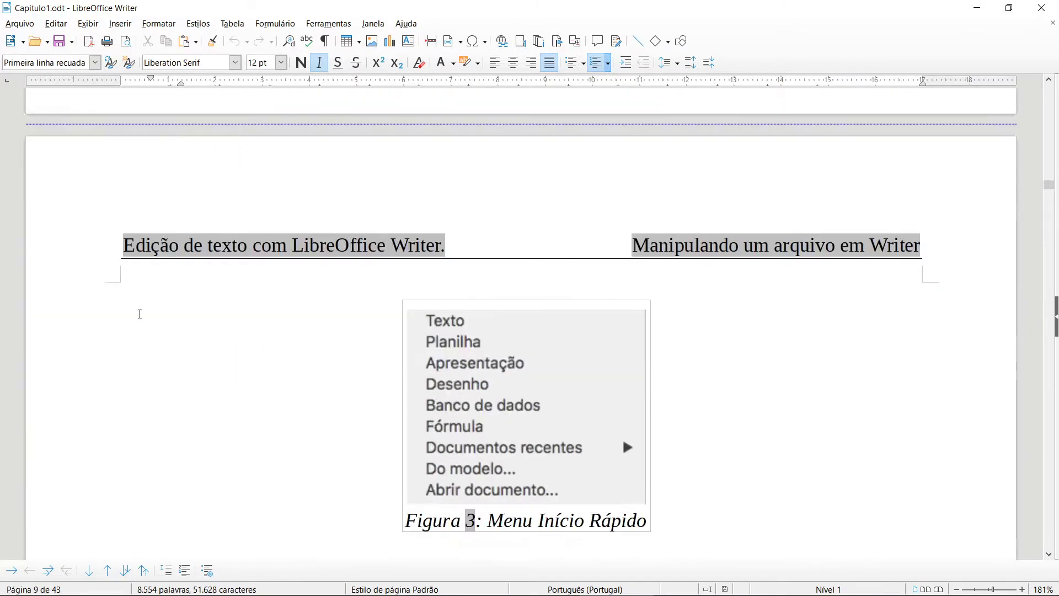
Read the "Menu Arquivo" item on page 10, highlighting its bullets on Arquivo→Novo→Documento and the Ctrl + N combination.
scroll(140, 313, down, 4)
scroll(139, 314, down, 3)
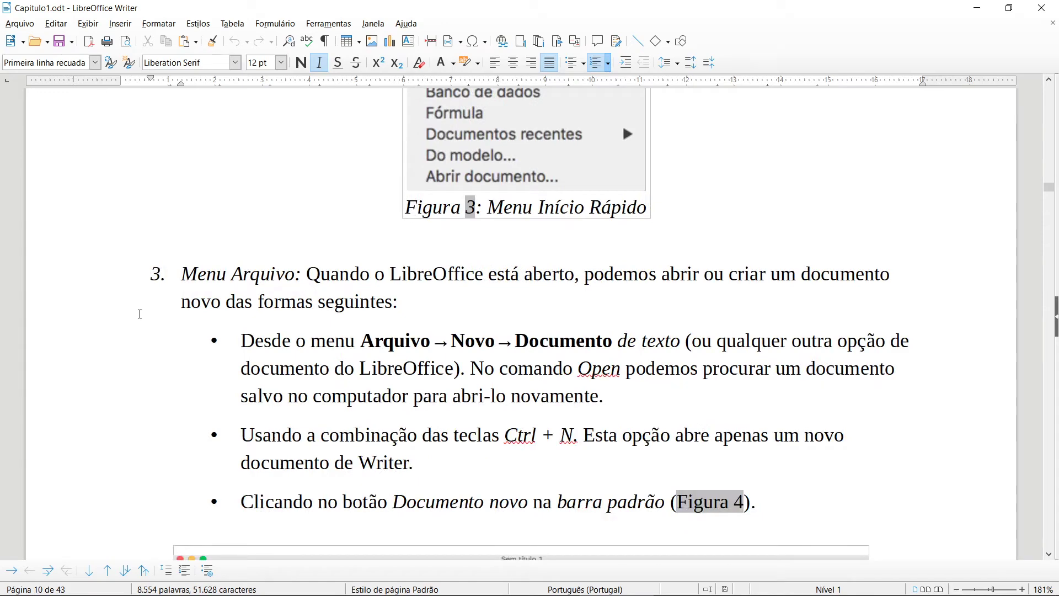
scroll(140, 314, down, 2)
scroll(140, 314, down, 1)
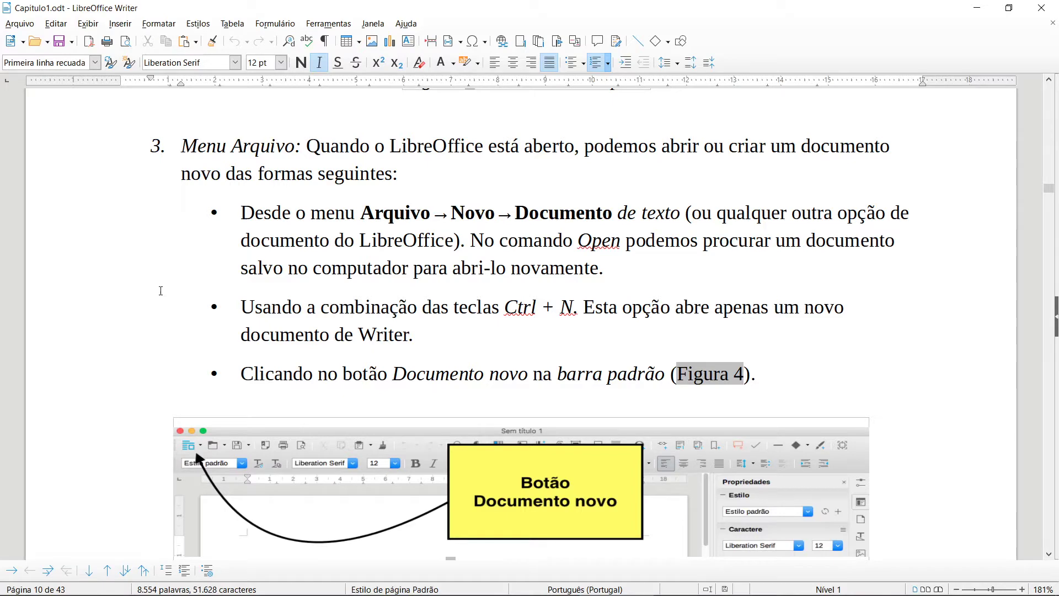
drag(241, 213, 603, 267)
scroll(471, 249, down, 1)
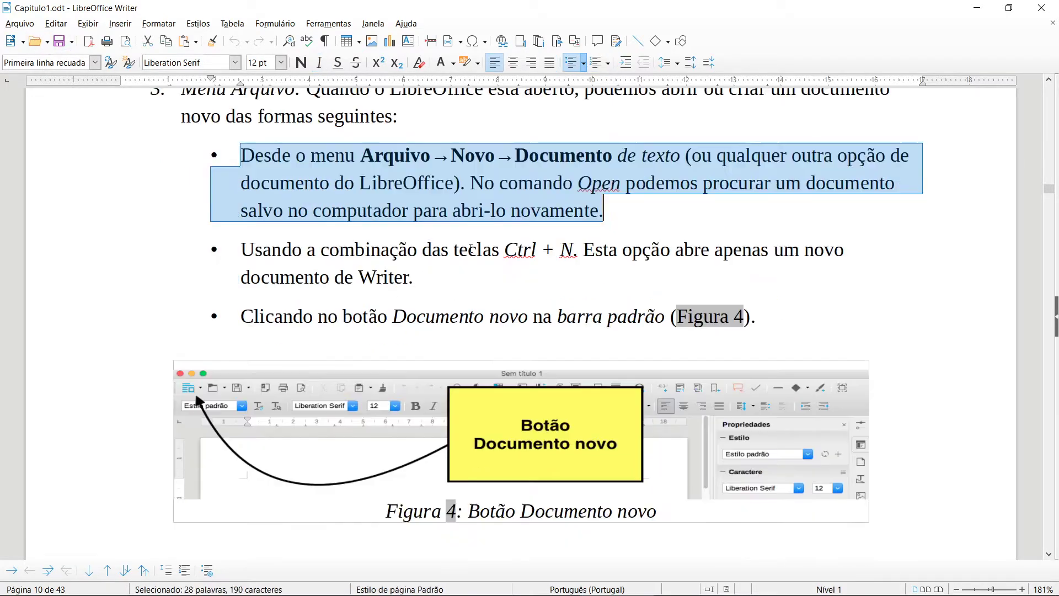
scroll(471, 249, down, 1)
drag(240, 187, 733, 187)
View the types of new document offered, including Documento de texto, and return to the text without creating one.
click(18, 24)
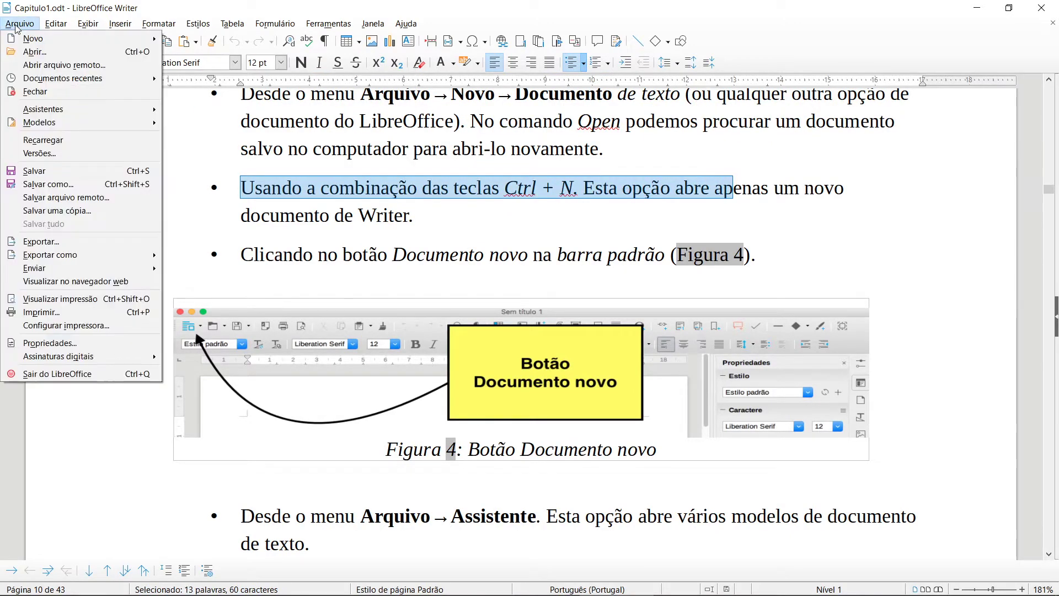
mouse_move(33, 38)
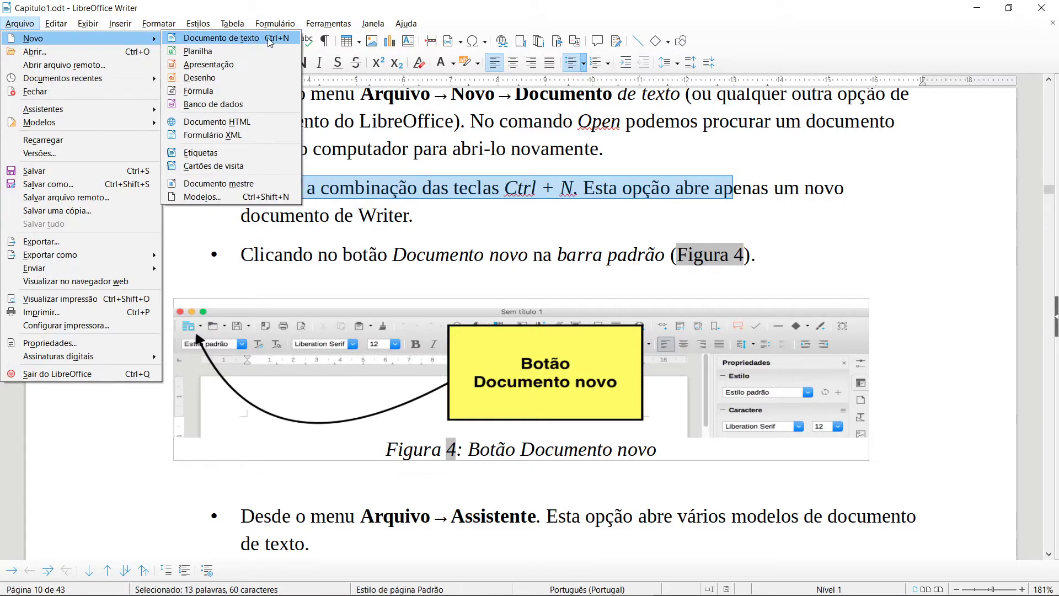
click(438, 218)
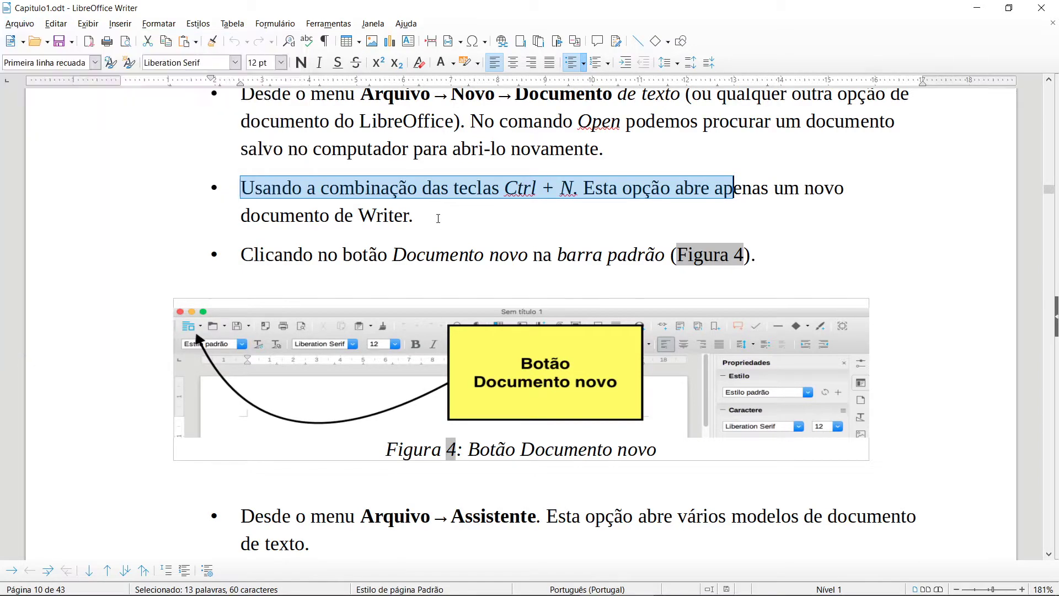
View the Documento novo button in Figura 4 and read the bullets on Arquivo→Assistente and Arquivo→Modelo.
scroll(345, 225, down, 1)
scroll(270, 203, down, 2)
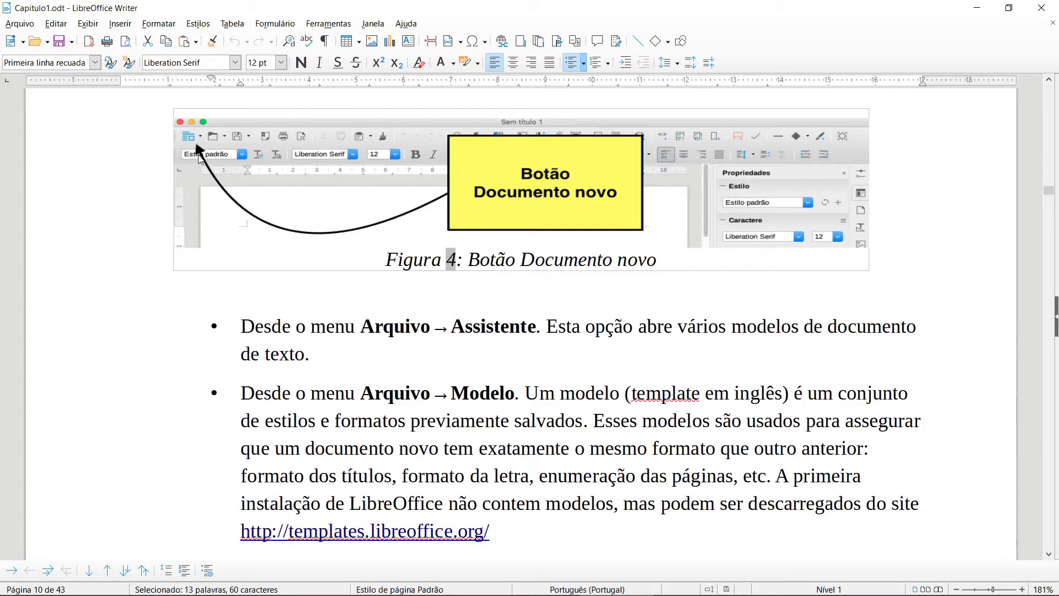
scroll(233, 223, down, 2)
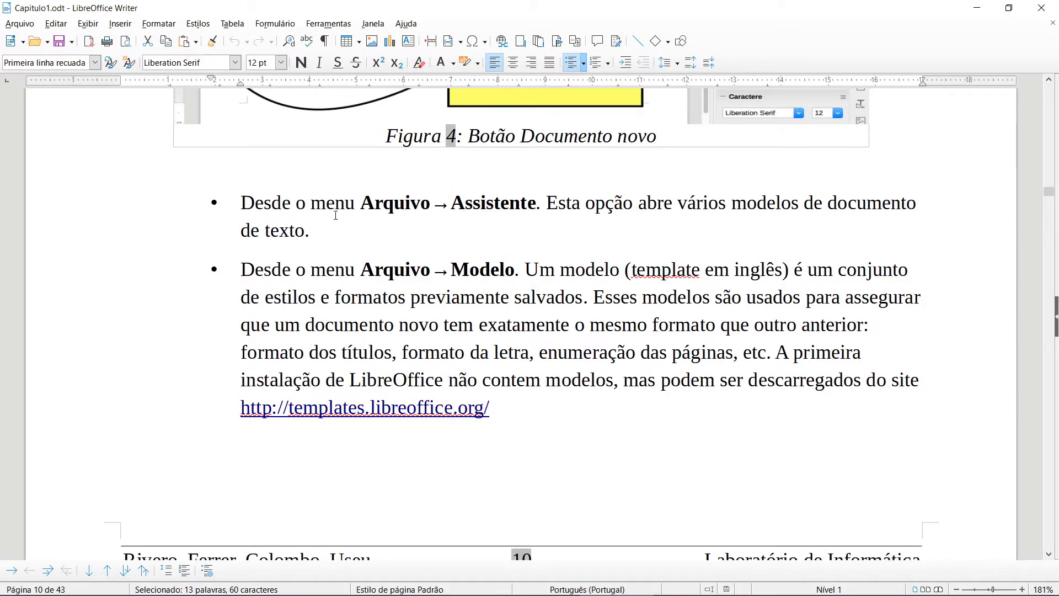
scroll(221, 281, down, 1)
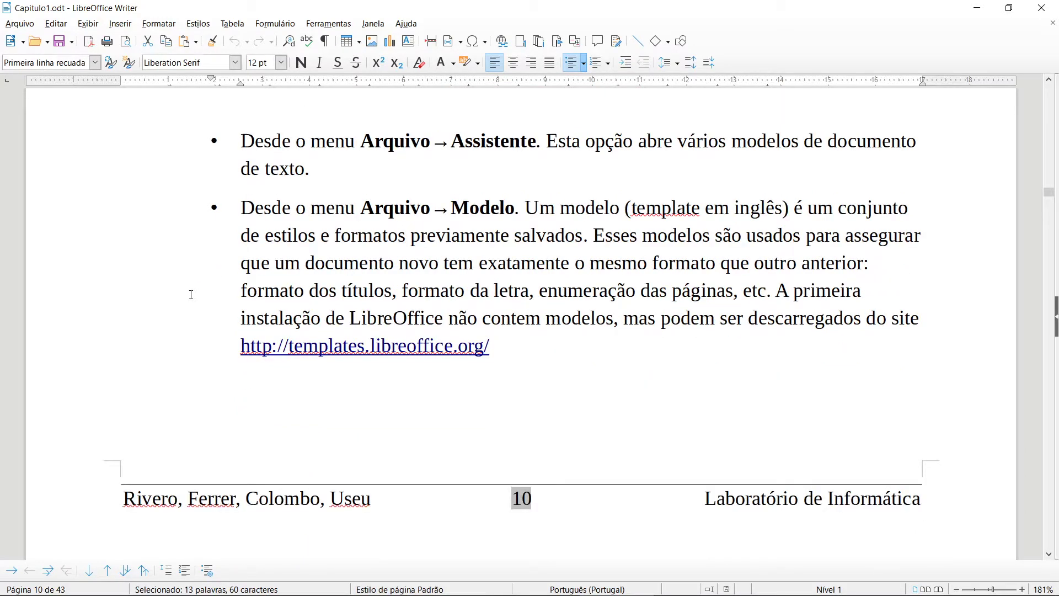
scroll(196, 300, down, 1)
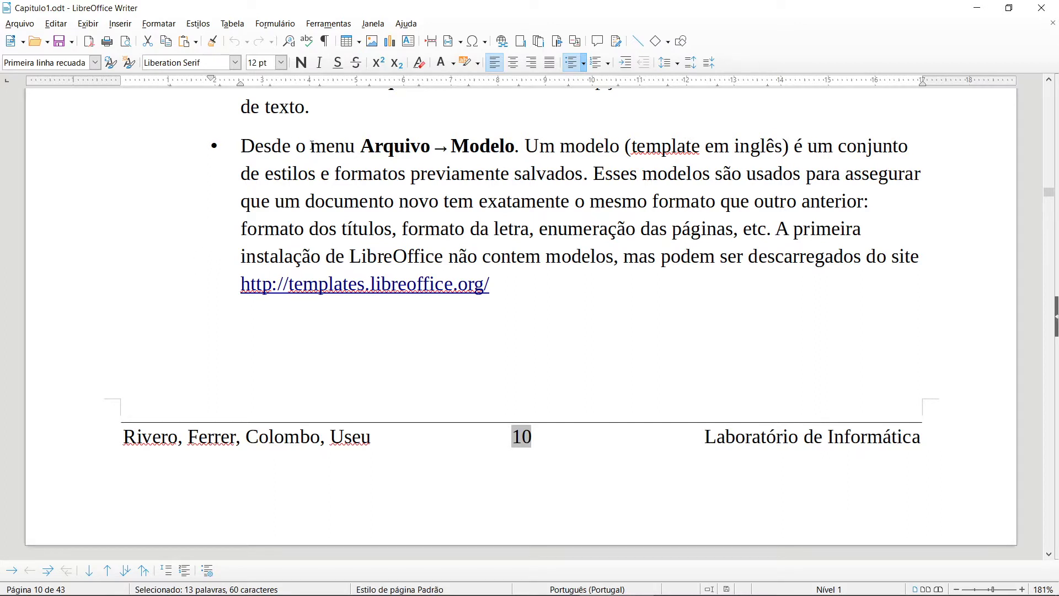
Browse the templates for a new document and their list of categories, and close the Modelos dialog without opening any.
click(19, 23)
mouse_move(110, 38)
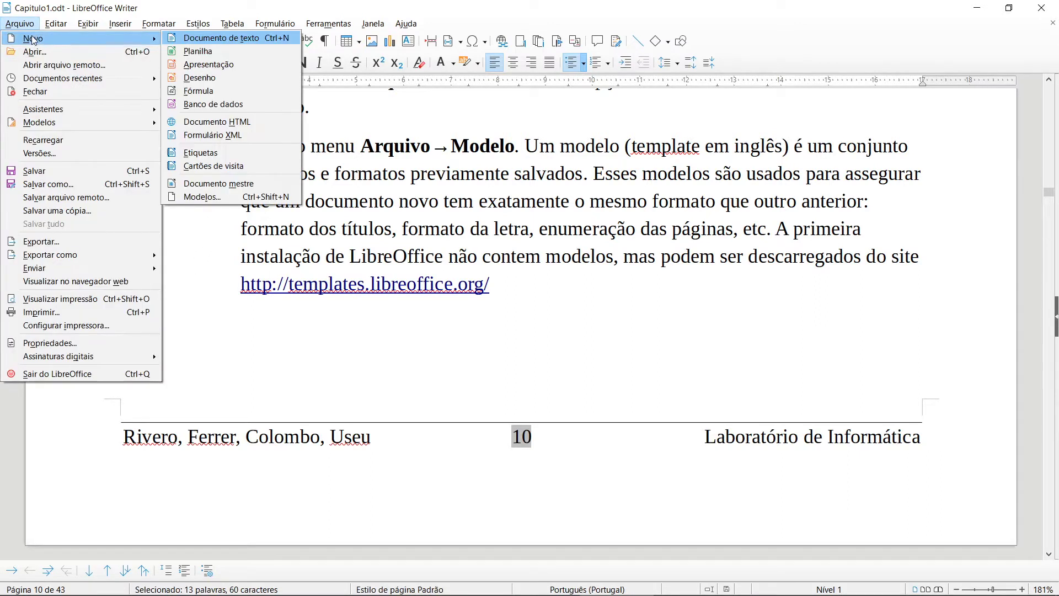
click(213, 197)
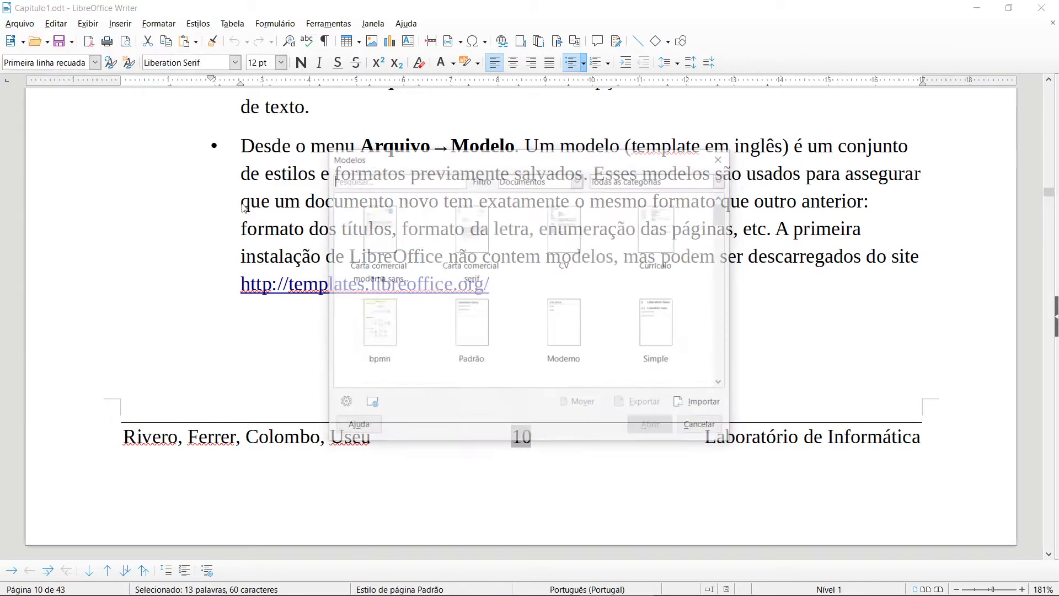
drag(720, 220, 695, 198)
click(683, 183)
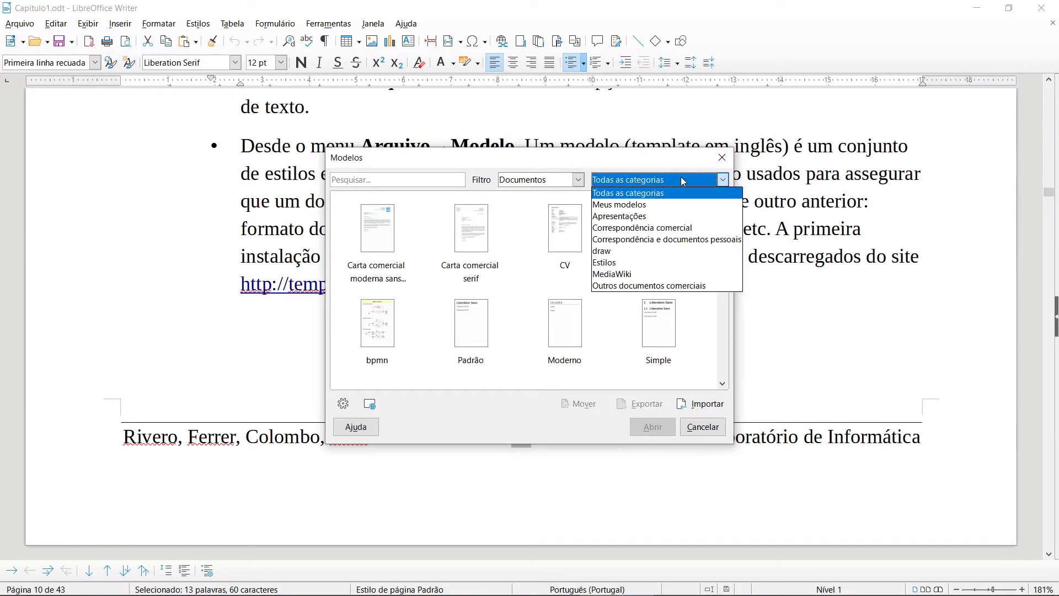
click(682, 184)
click(722, 158)
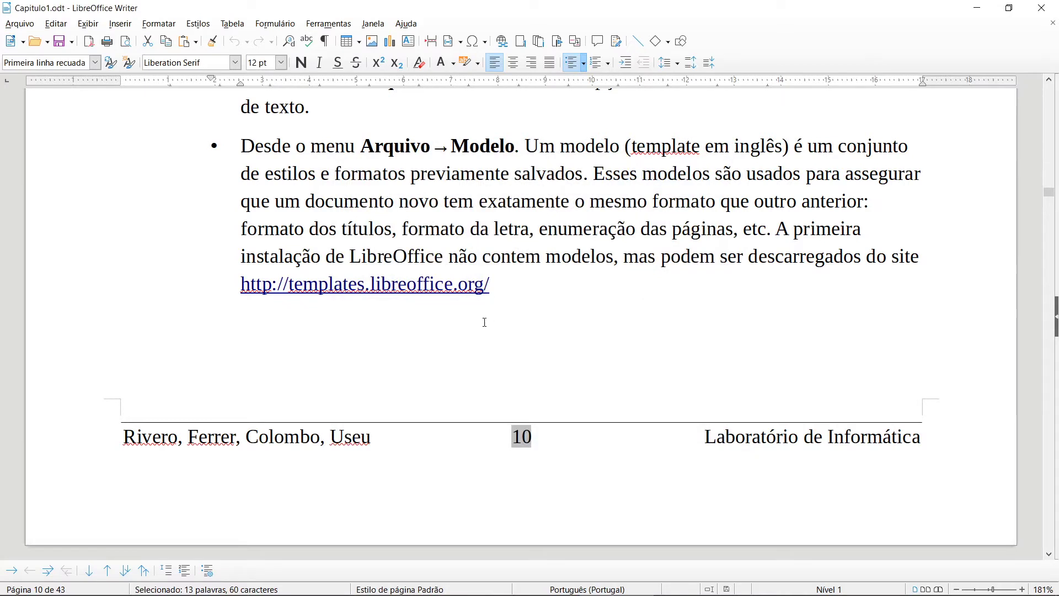
Place the cursor after the templates link and read the "Salvando um documento em Writer" section on page 11.
click(502, 286)
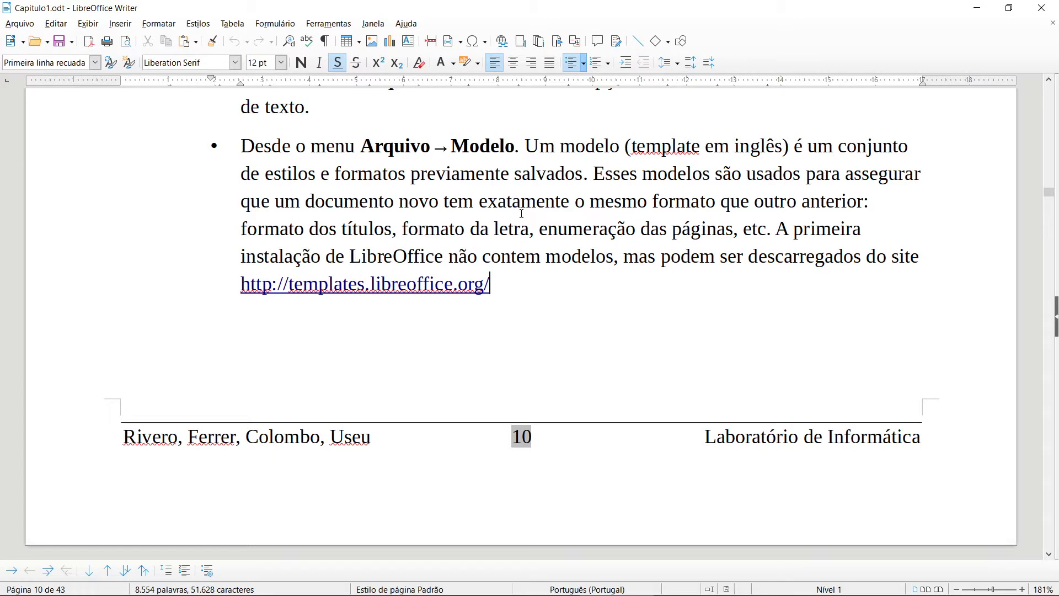
scroll(522, 213, down, 4)
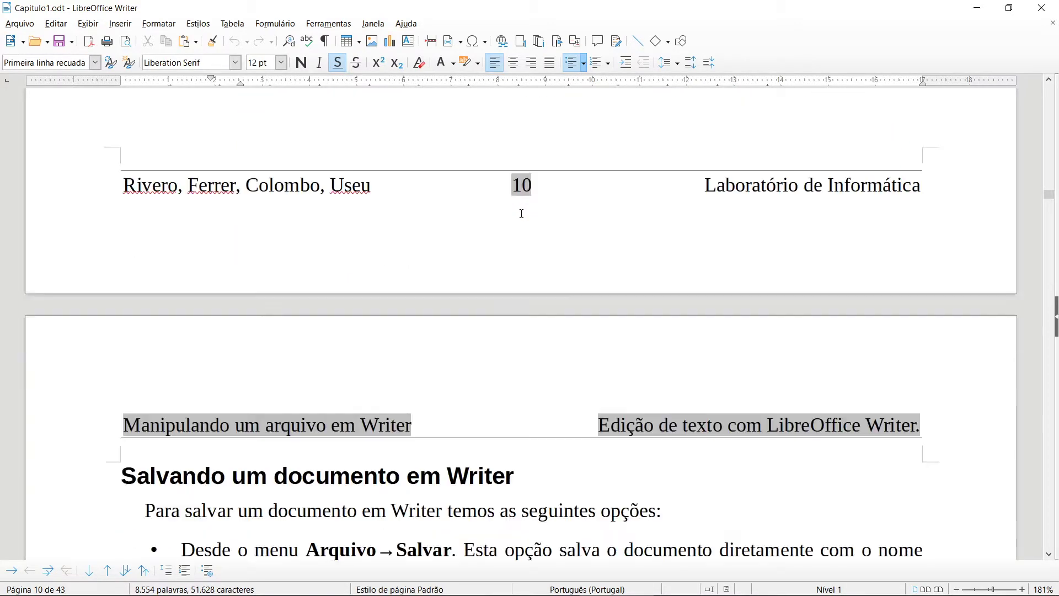
scroll(521, 213, down, 2)
scroll(521, 213, down, 2)
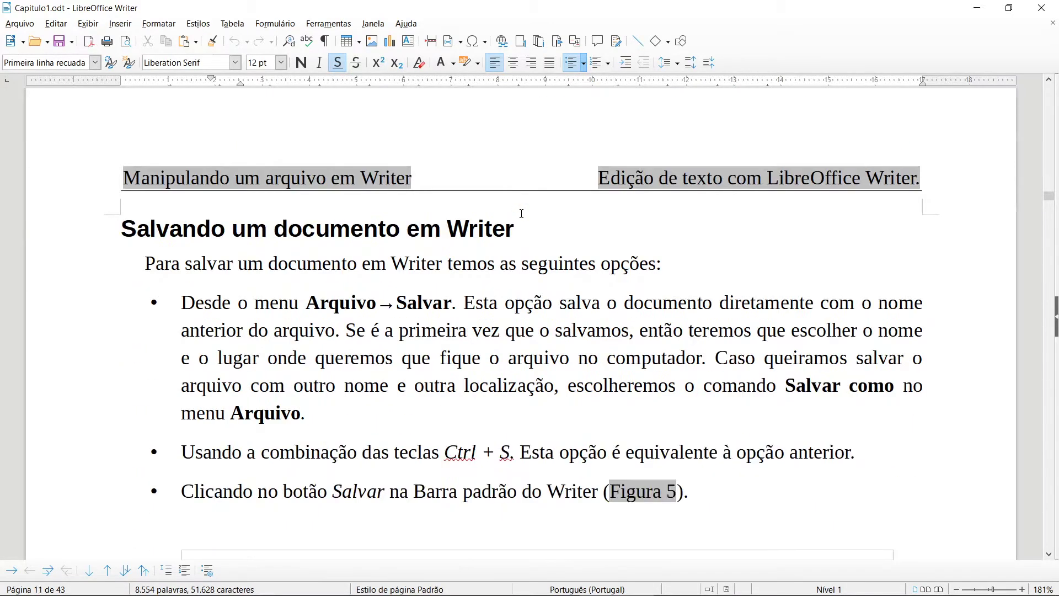
scroll(521, 213, down, 1)
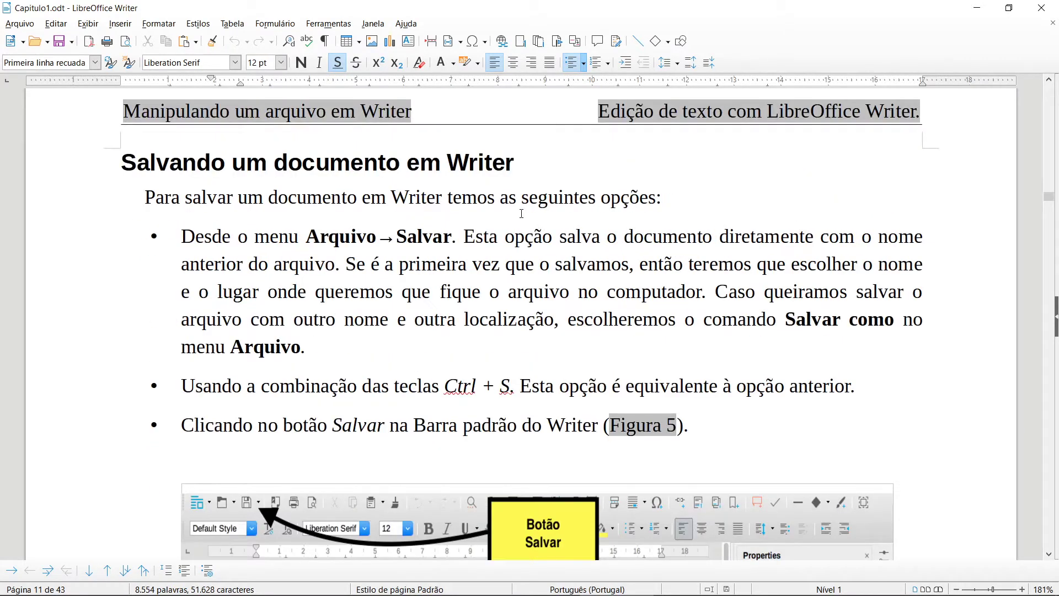
scroll(521, 214, down, 1)
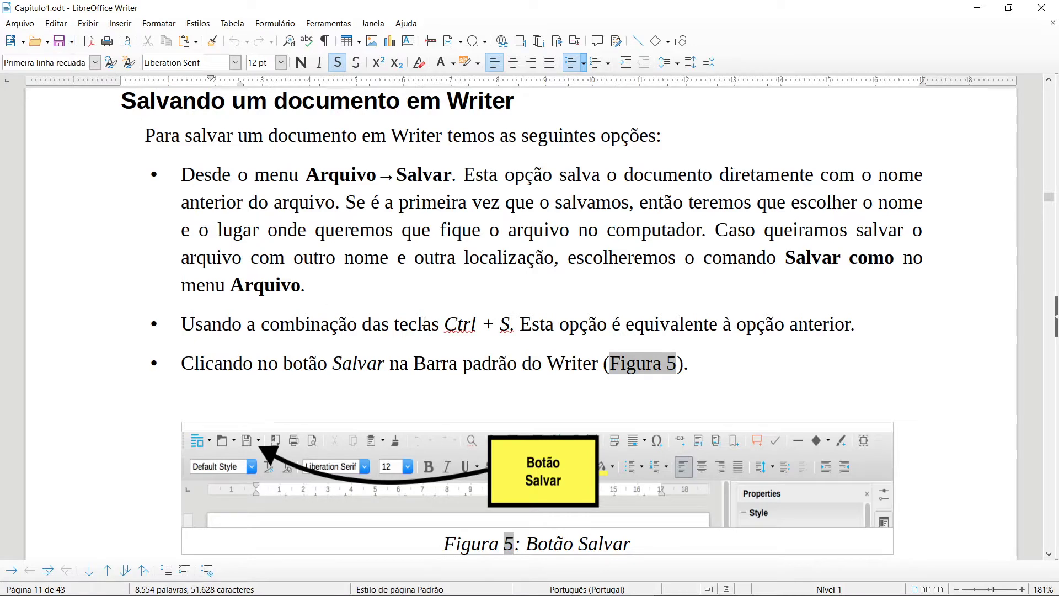
Highlight Ctrl + S in the saving options, view Figura 5, and look over the available save commands without choosing one.
drag(444, 324, 515, 324)
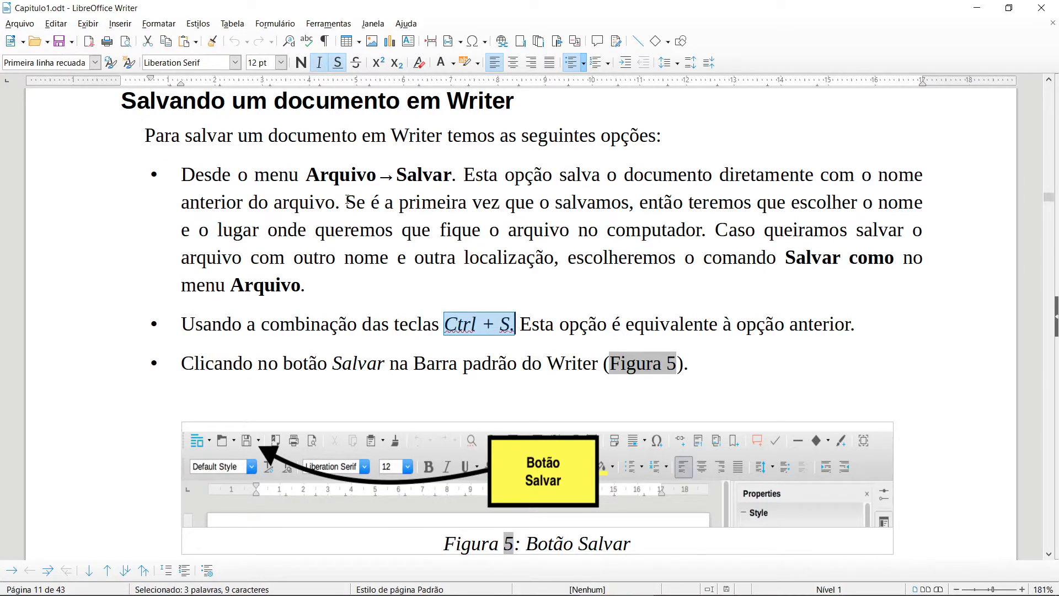
scroll(146, 261, down, 2)
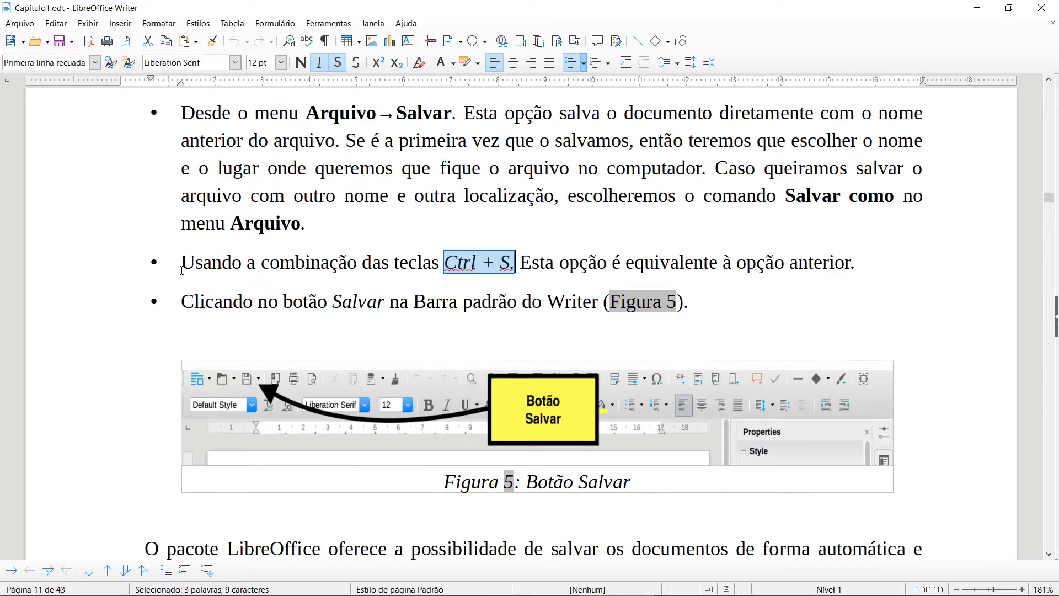
scroll(183, 306, down, 2)
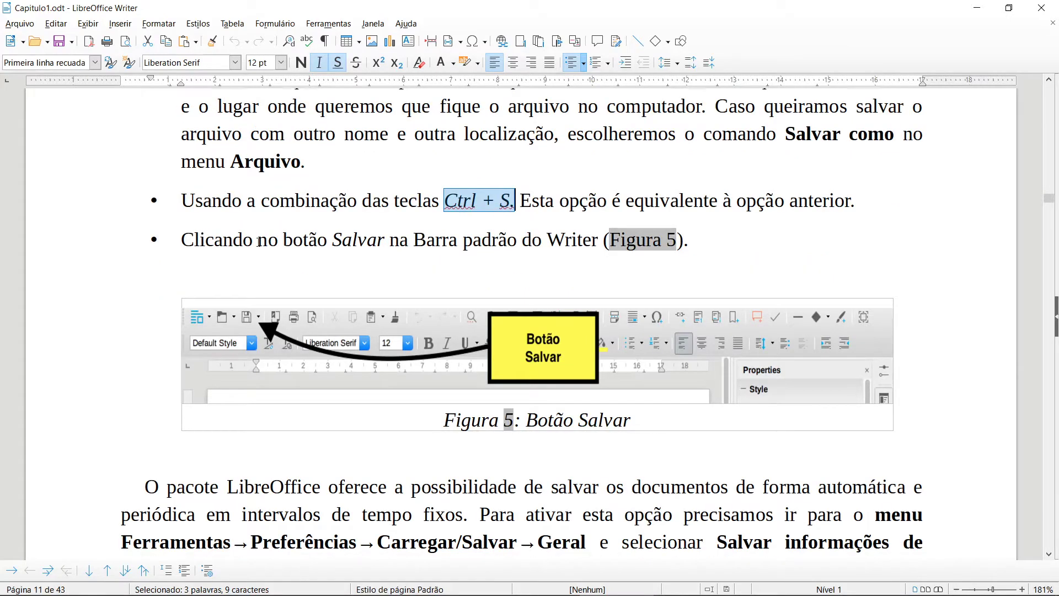
click(15, 25)
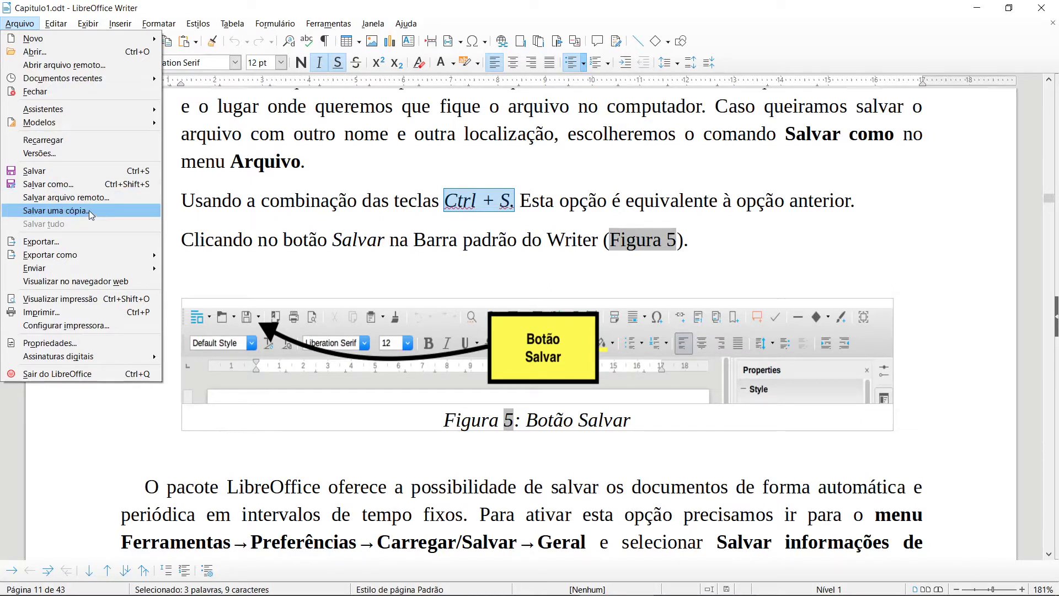
click(229, 263)
Read the paragraphs on automatic periodic saving and on saving a document in Microsoft Word format.
scroll(229, 262, down, 2)
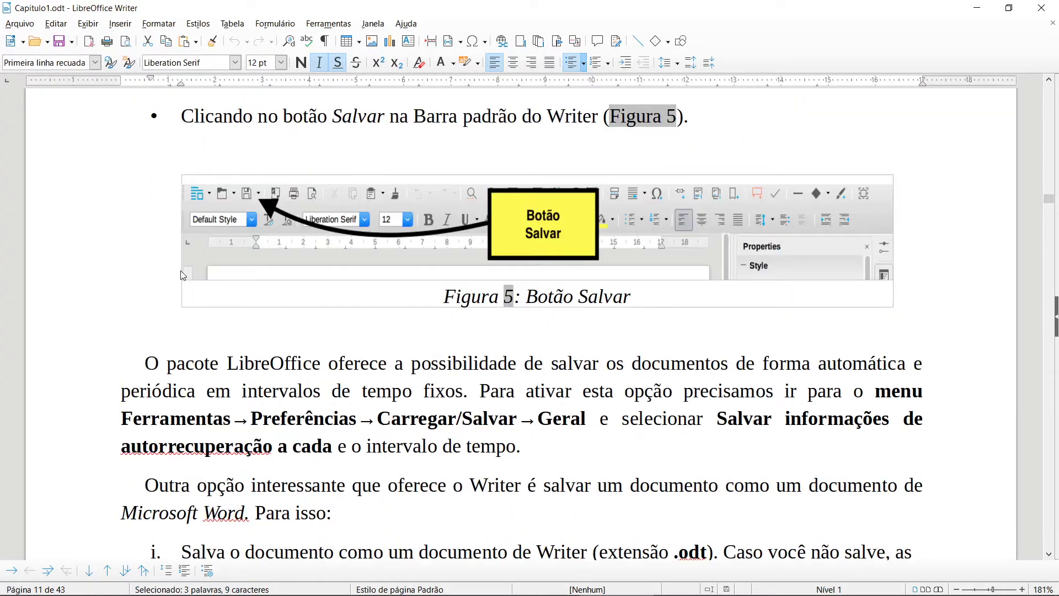
scroll(184, 276, down, 1)
scroll(155, 297, down, 1)
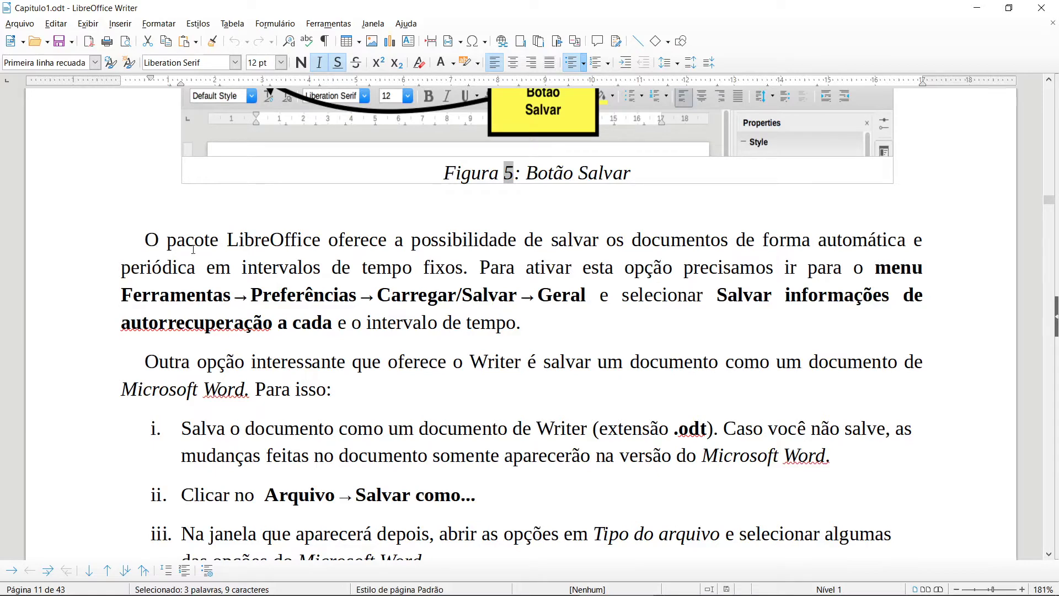
scroll(293, 251, down, 1)
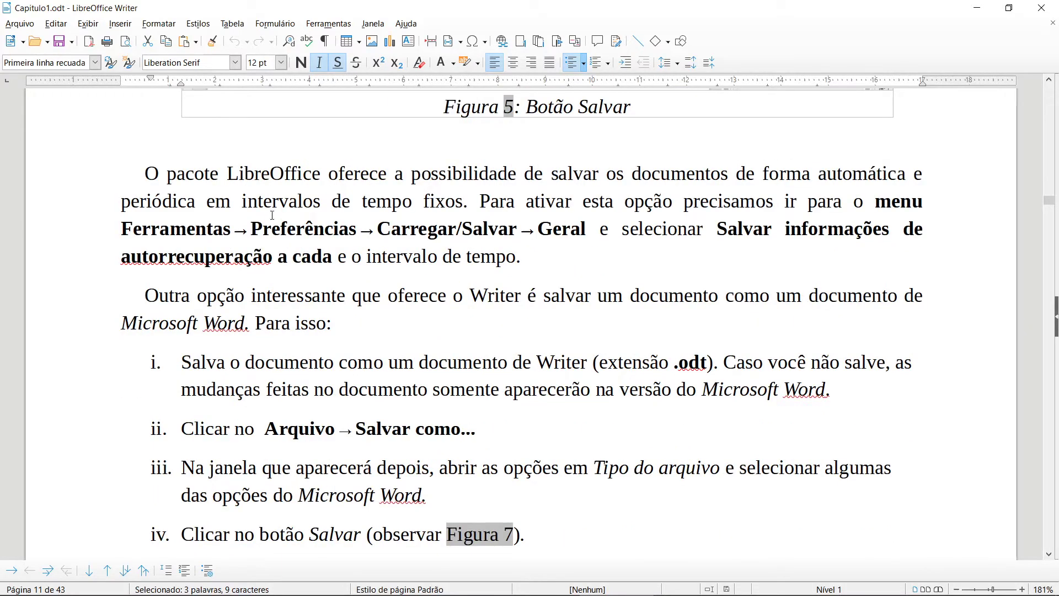
scroll(275, 212, down, 1)
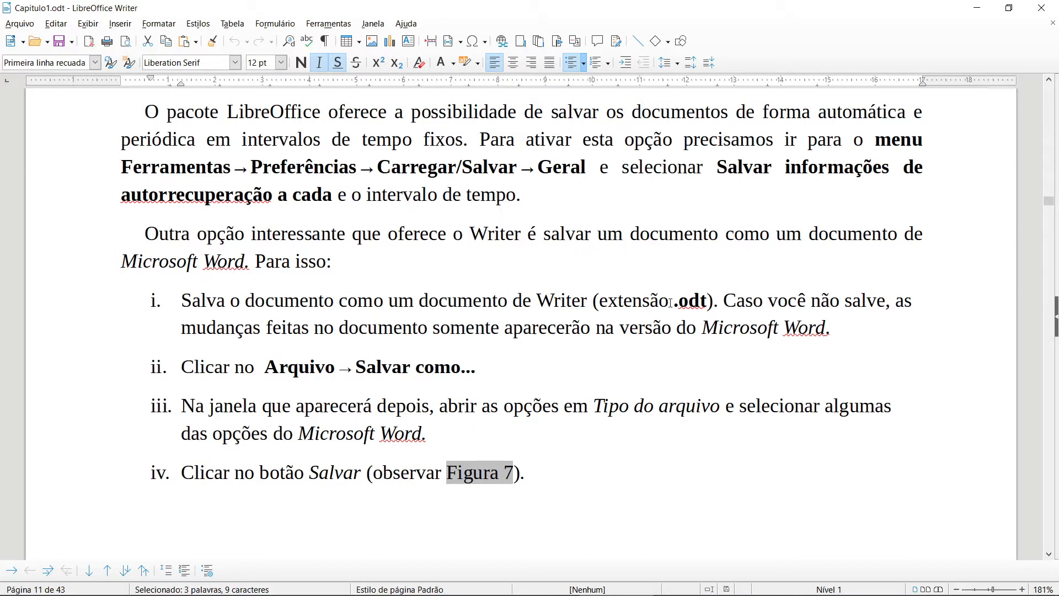
Highlight "extensão .odt" in item i, read the remaining items on saving for Microsoft Word, and clear the highlight.
drag(707, 302, 599, 301)
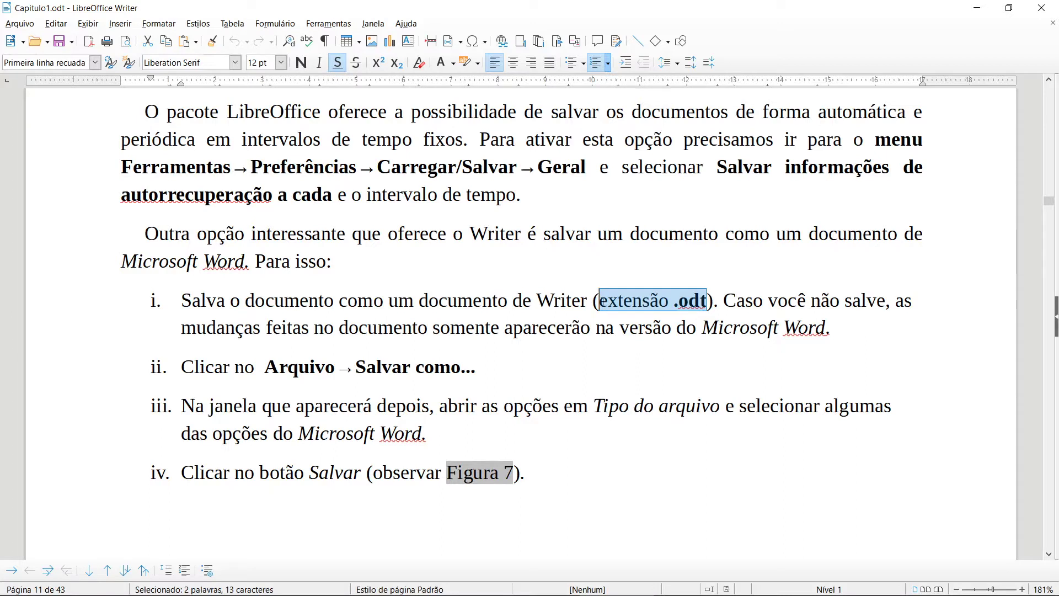
click(690, 301)
drag(708, 300, 610, 301)
scroll(330, 353, down, 2)
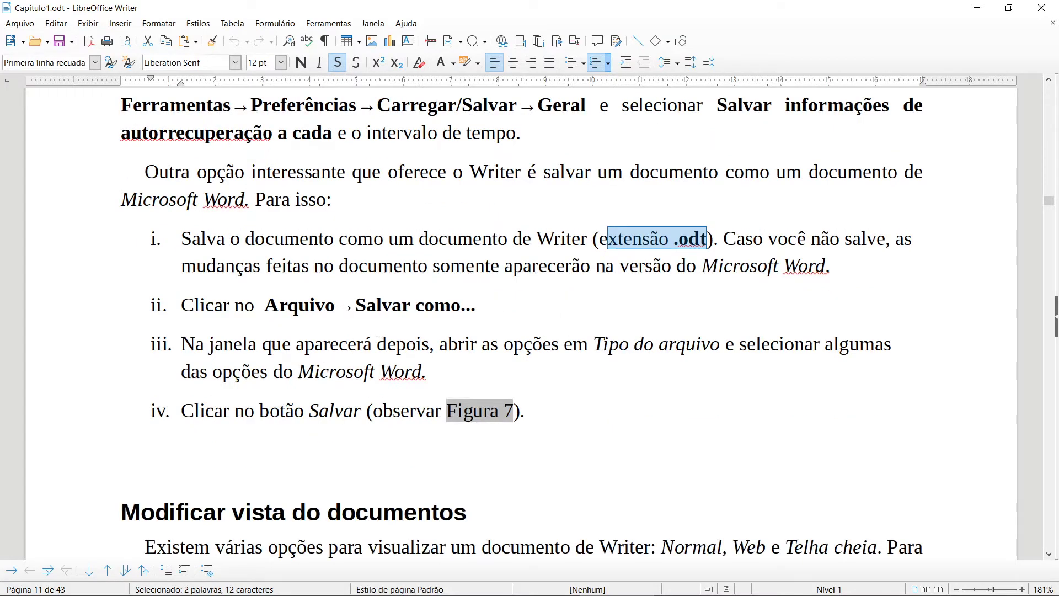
scroll(378, 340, up, 4)
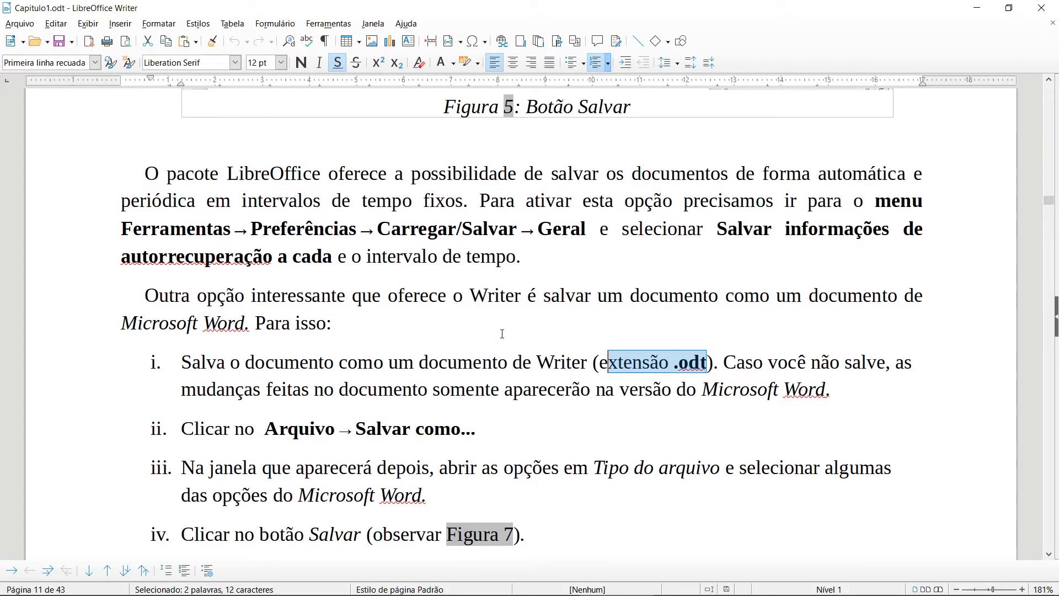
click(501, 325)
scroll(552, 324, down, 4)
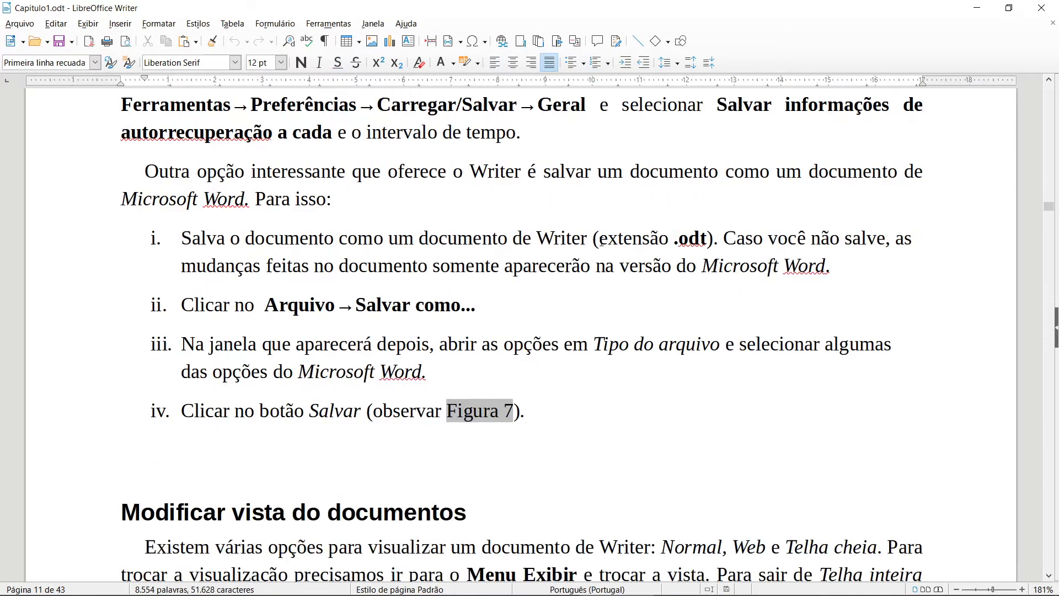
scroll(601, 242, up, 4)
Begin saving Capitulo1 under Save As, choose the Word 2007–365 (*.docx) file type, and cancel without saving.
click(29, 26)
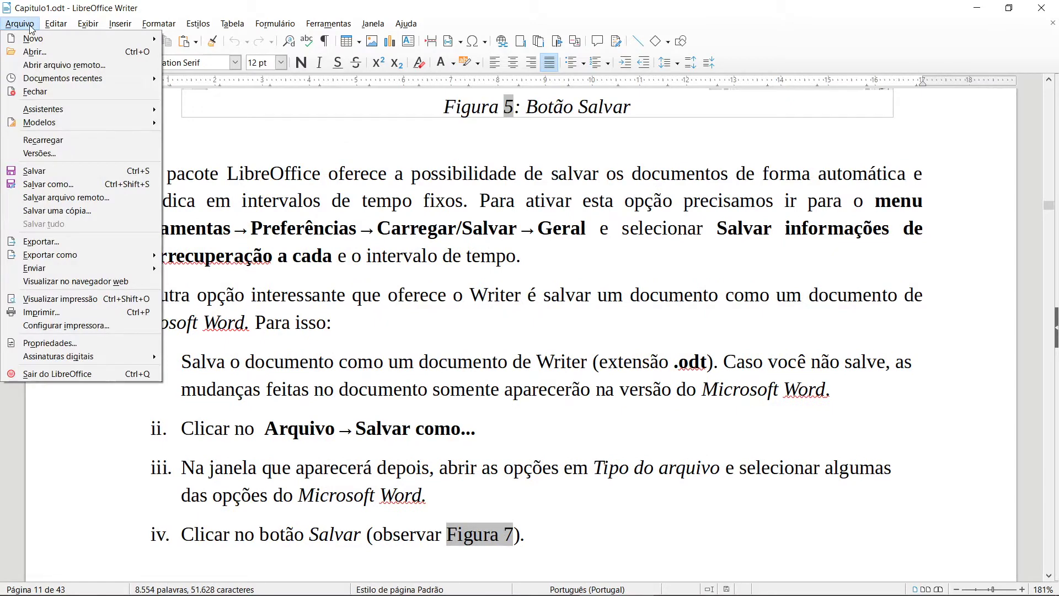
click(48, 184)
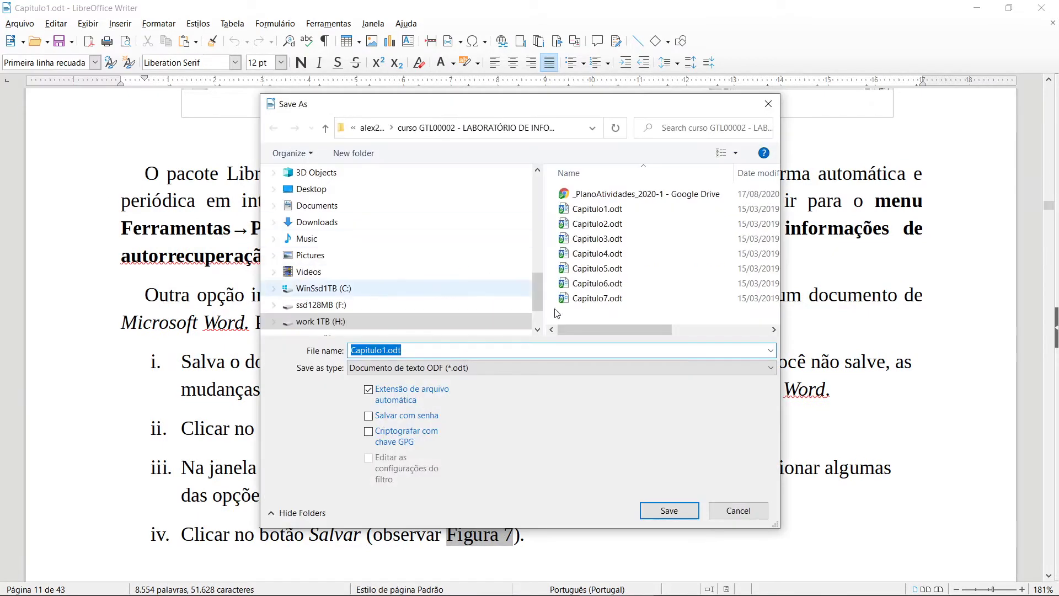
click(554, 366)
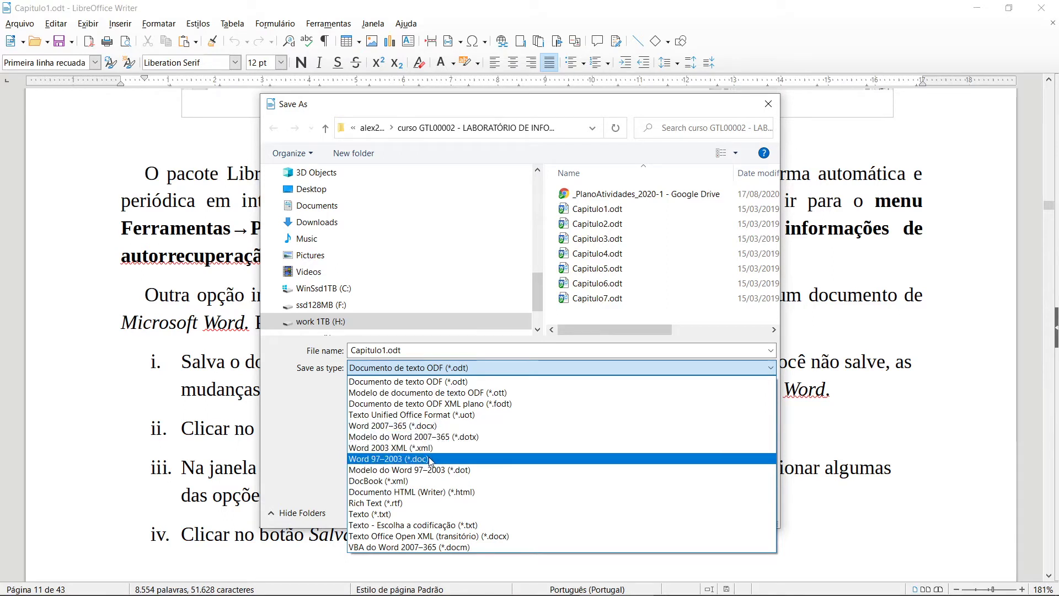
click(433, 426)
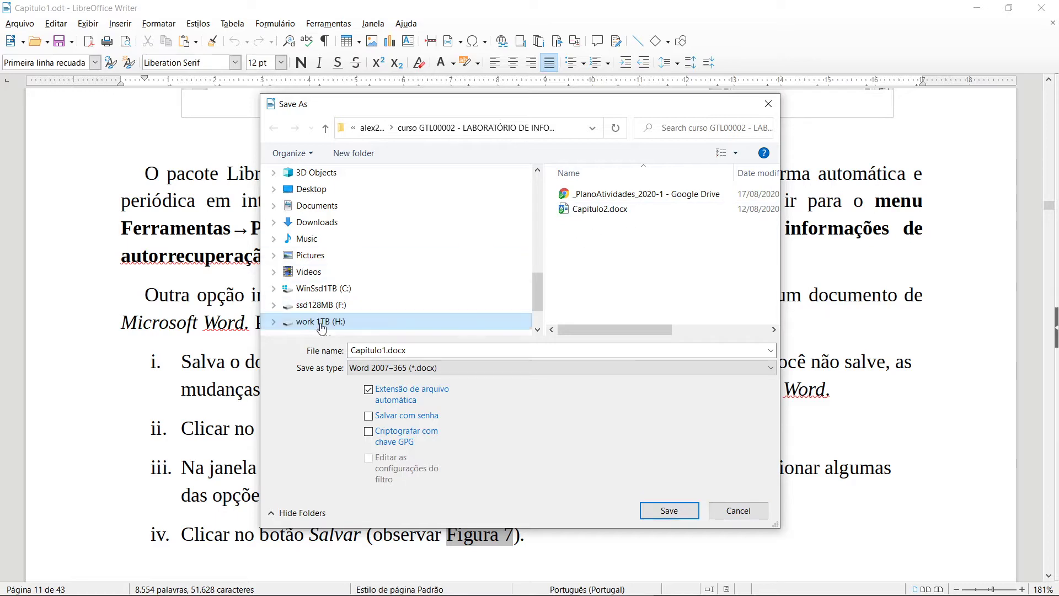
click(746, 517)
Read the start of the "Modificar vista do documentos" section and switch the document to web page view.
scroll(502, 389, down, 5)
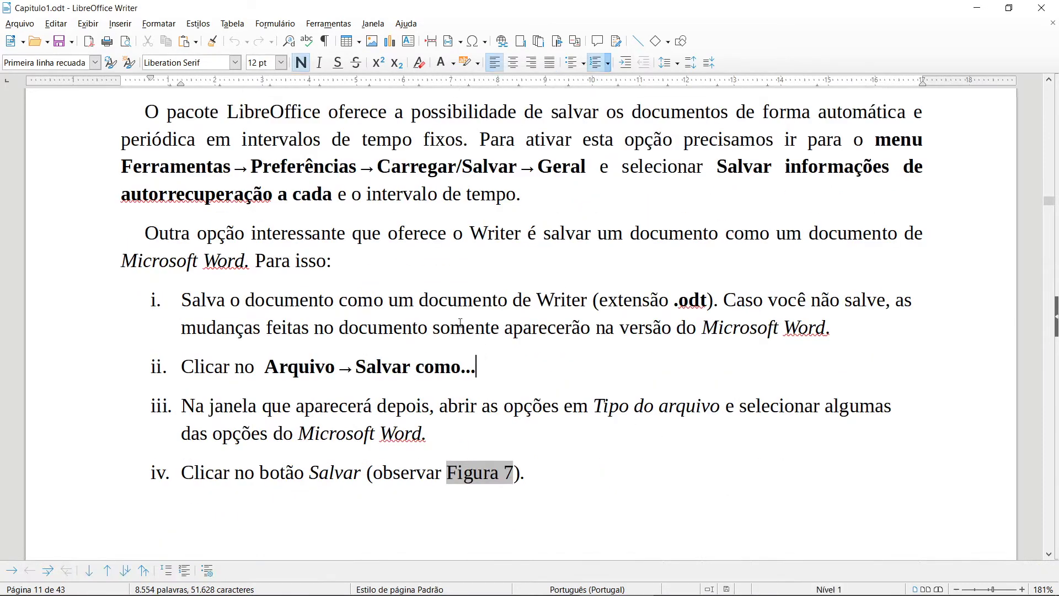
scroll(303, 259, down, 5)
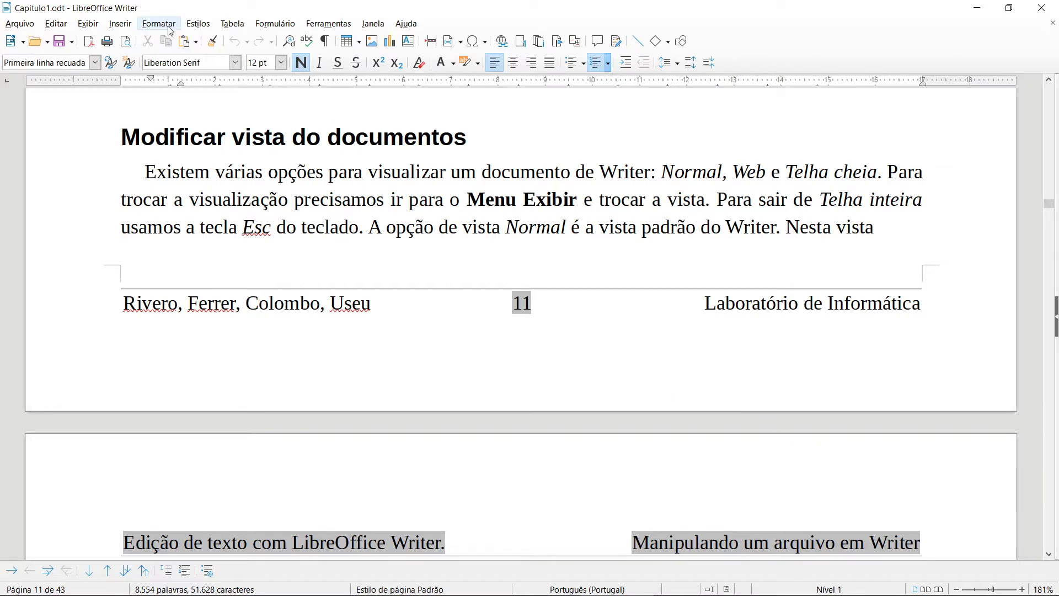
click(88, 24)
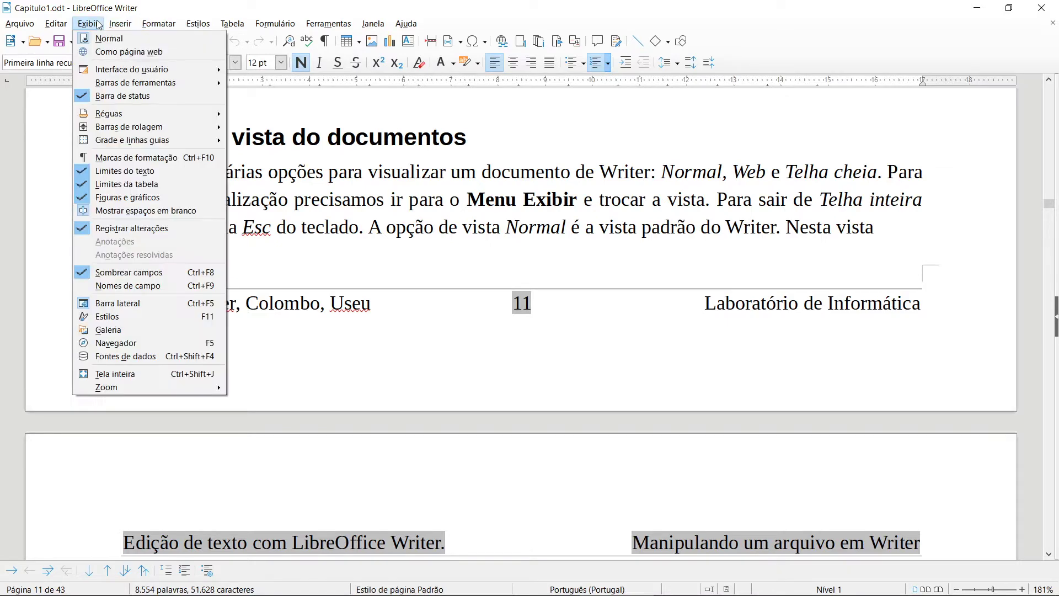
click(157, 53)
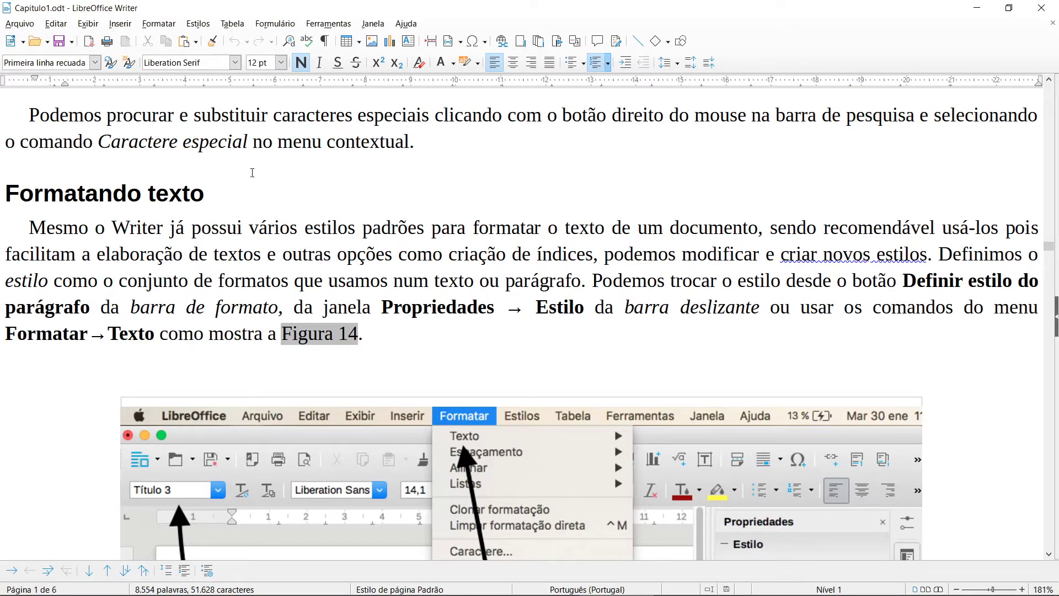
Look through the document in web page view and return it to Normal view.
scroll(252, 173, down, 5)
scroll(467, 339, up, 7)
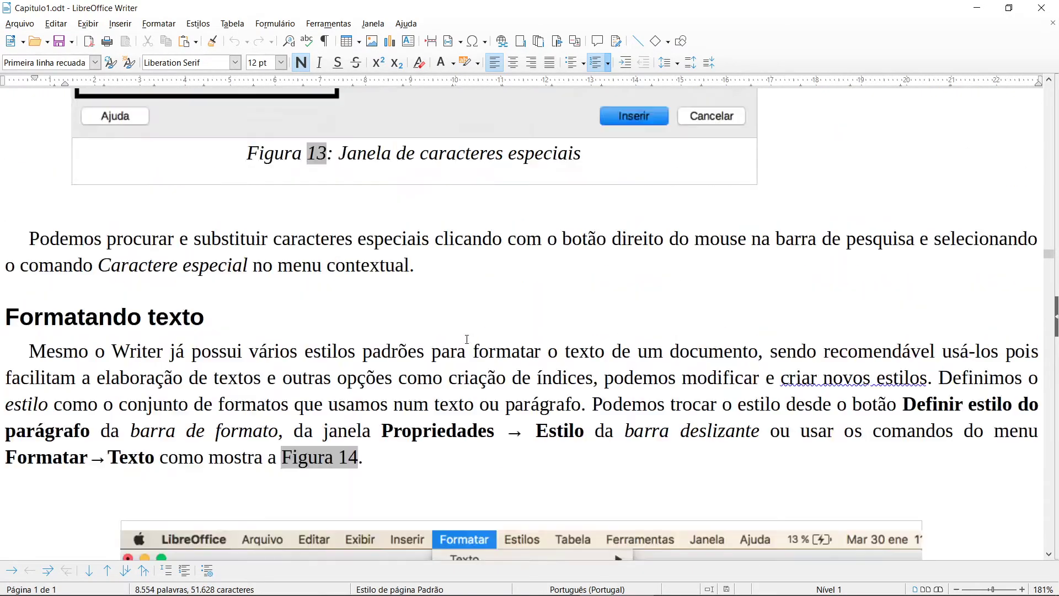
scroll(466, 339, up, 10)
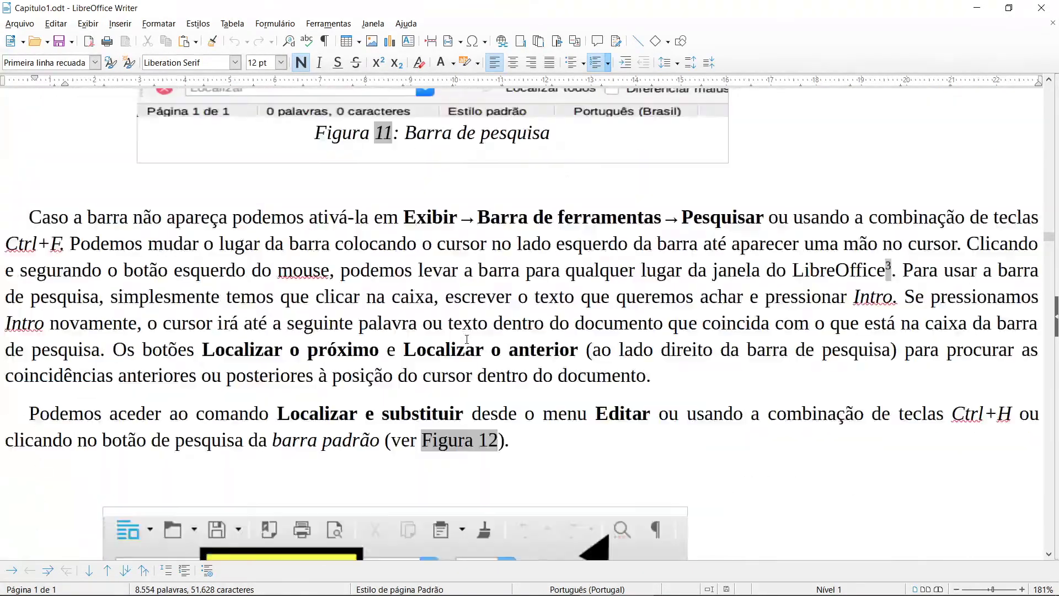
scroll(467, 338, up, 10)
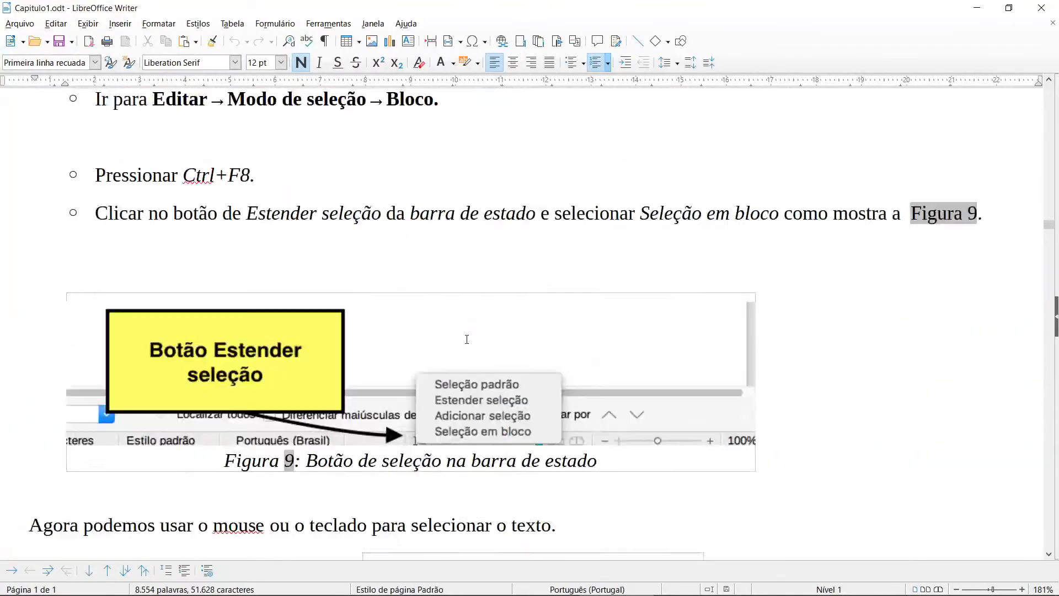
scroll(466, 338, up, 4)
scroll(467, 338, up, 5)
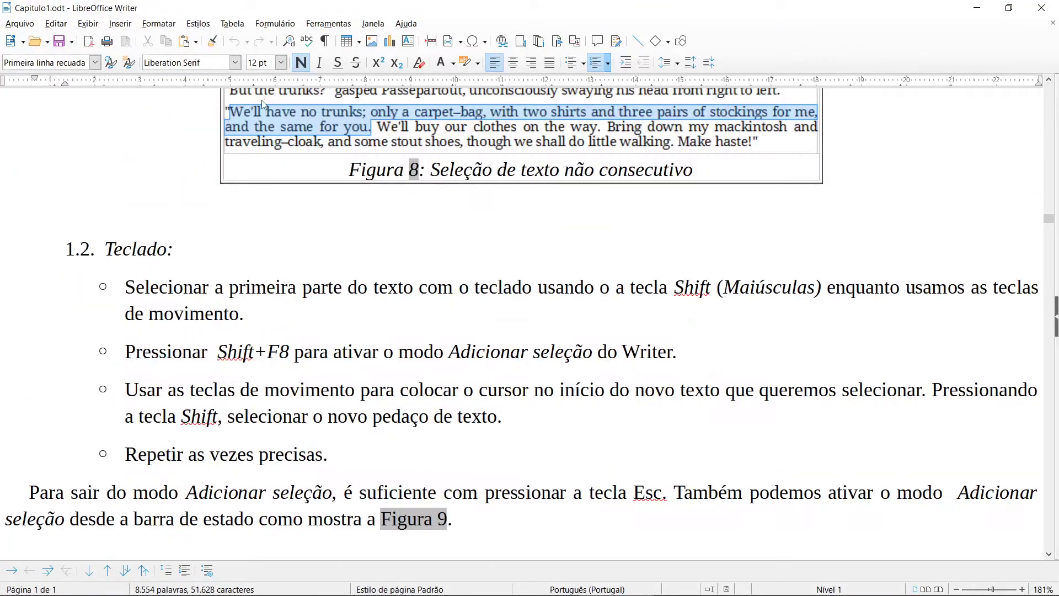
click(88, 23)
click(109, 38)
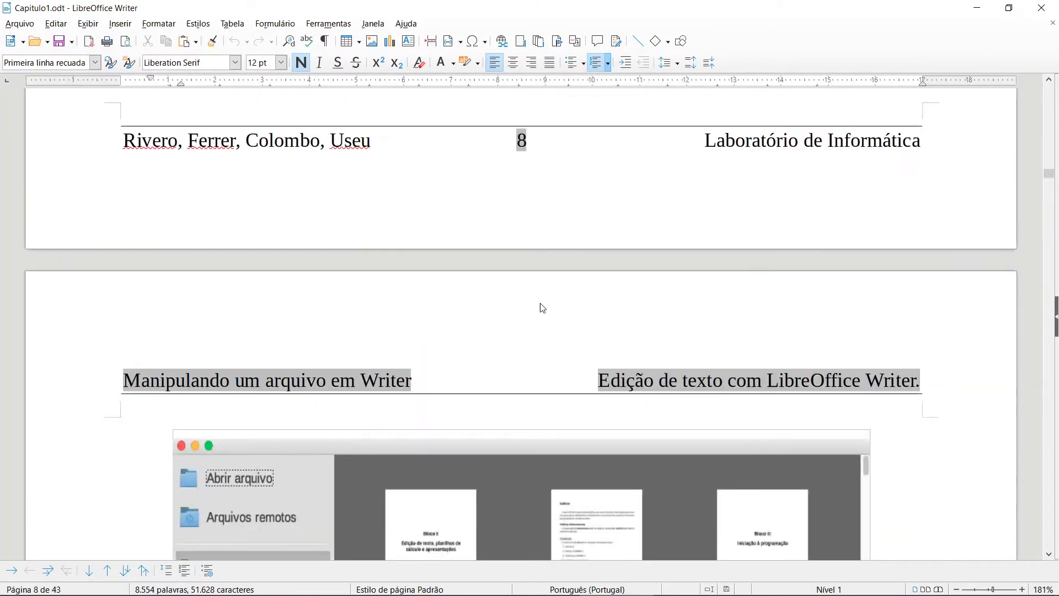
Look over the pages in Normal view and read the zoom options with Figura 6 on page 12.
scroll(542, 308, up, 15)
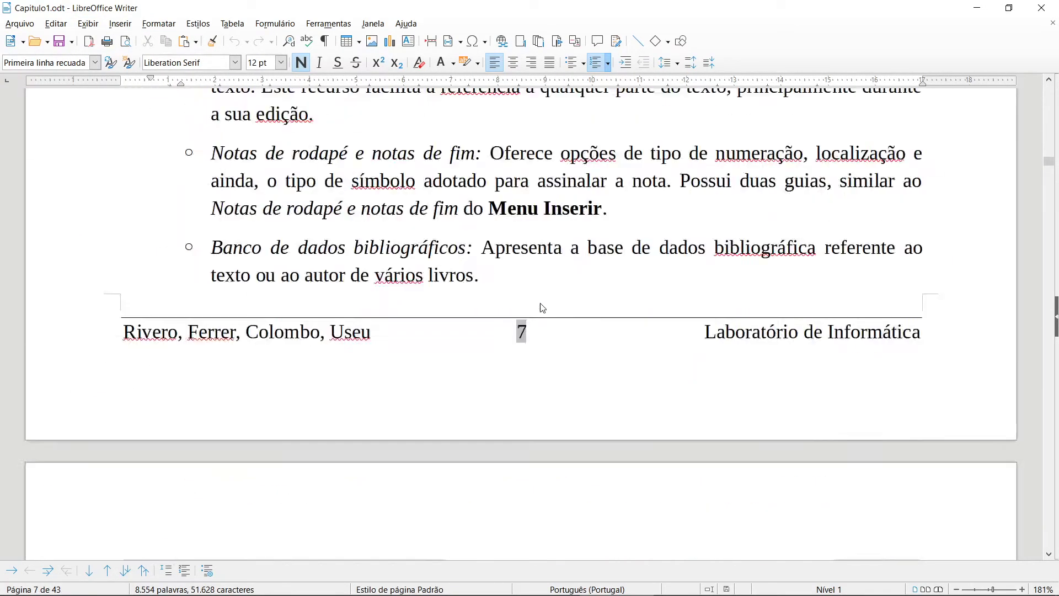
scroll(543, 308, down, 20)
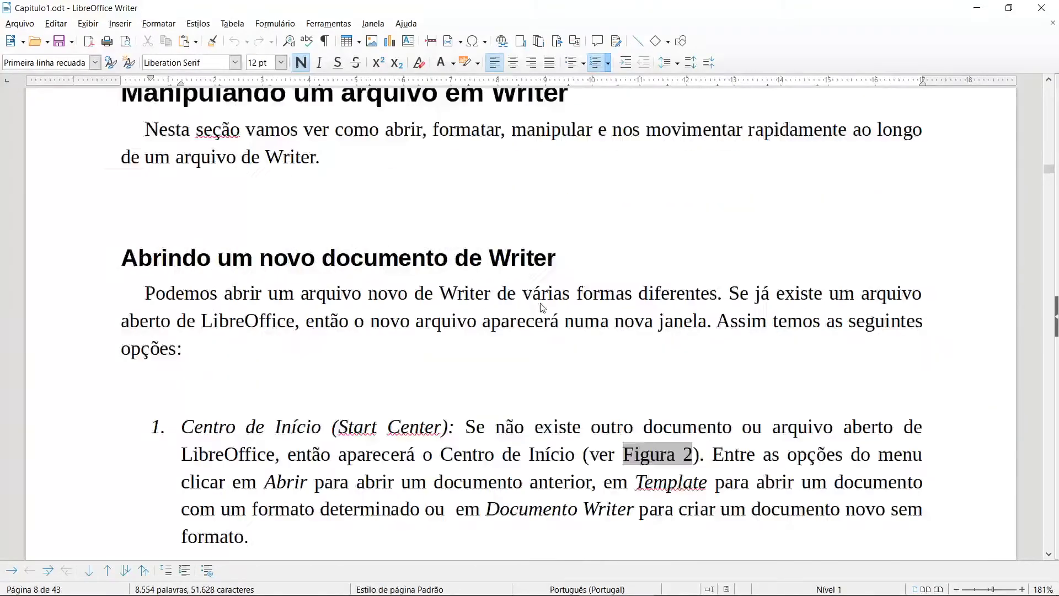
scroll(540, 307, down, 20)
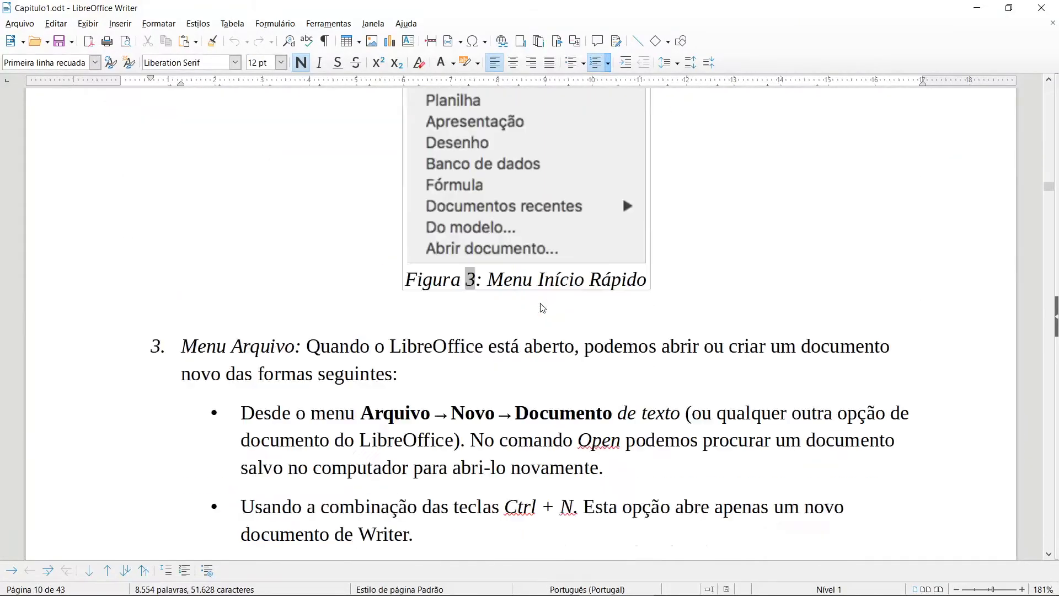
scroll(542, 308, down, 20)
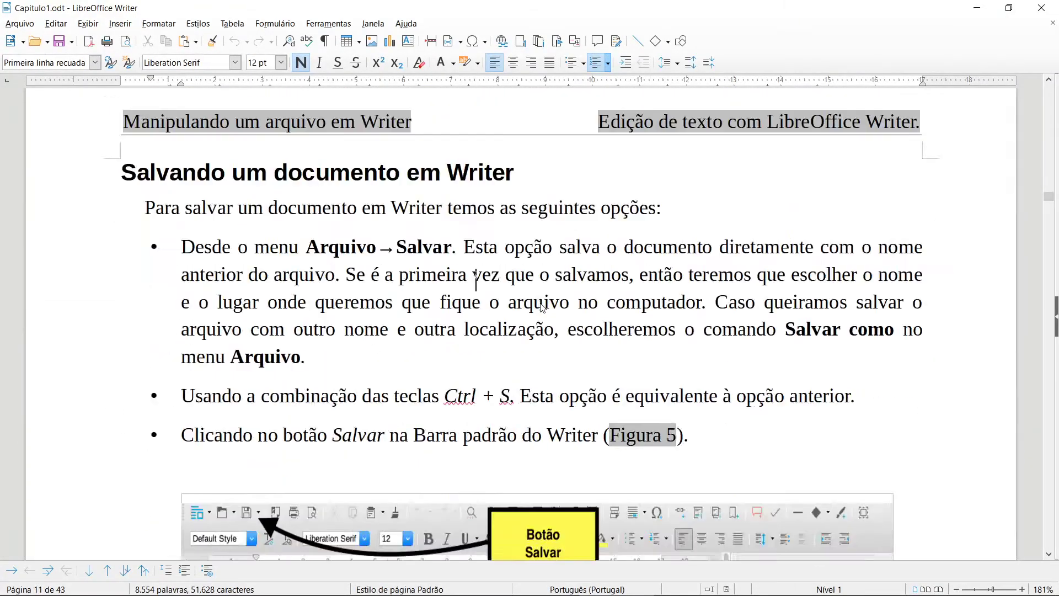
scroll(542, 308, down, 10)
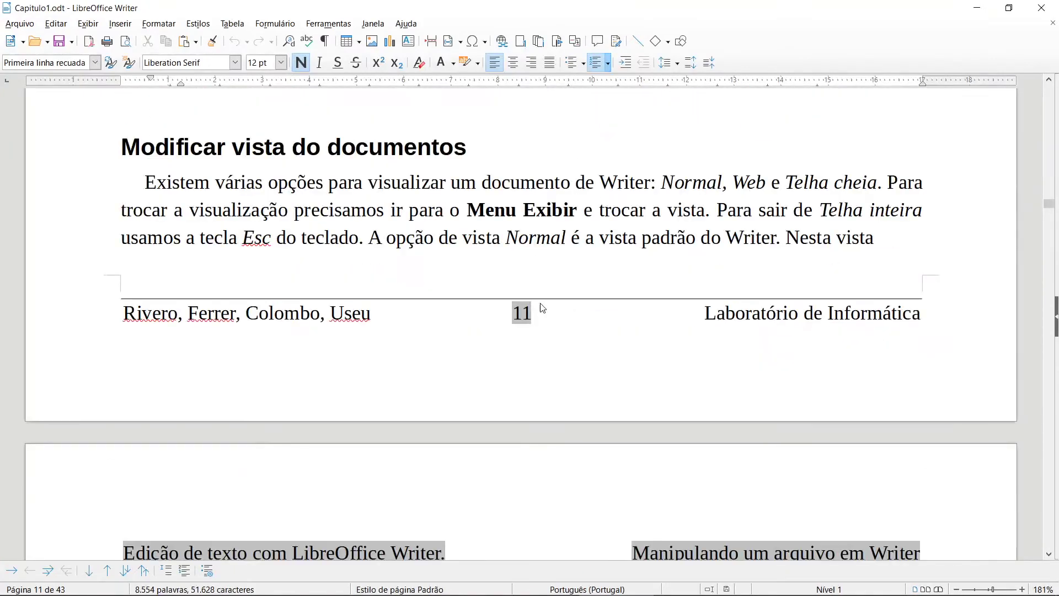
scroll(542, 308, down, 10)
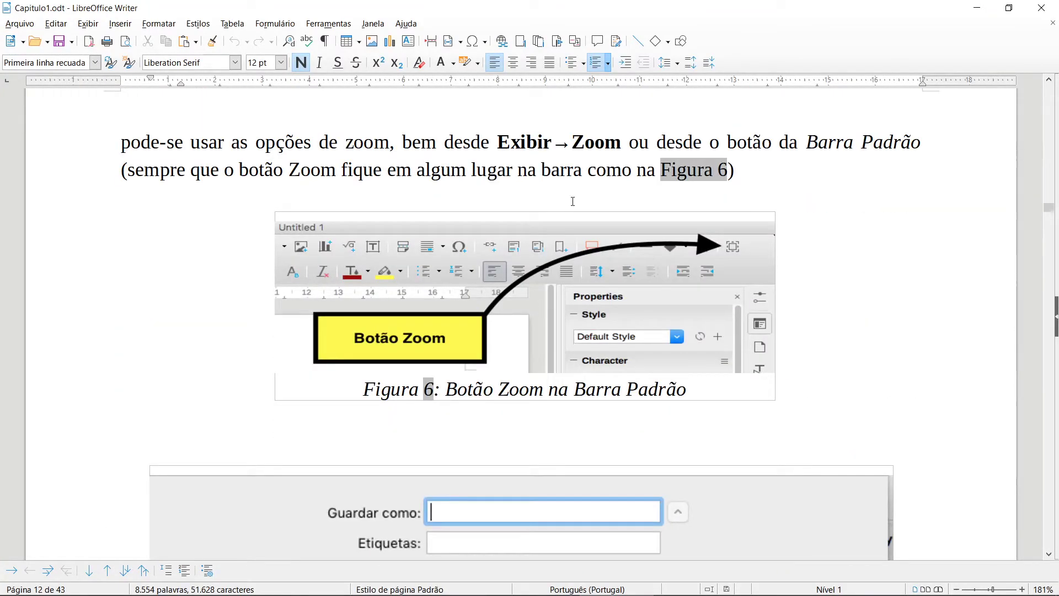
scroll(573, 202, up, 3)
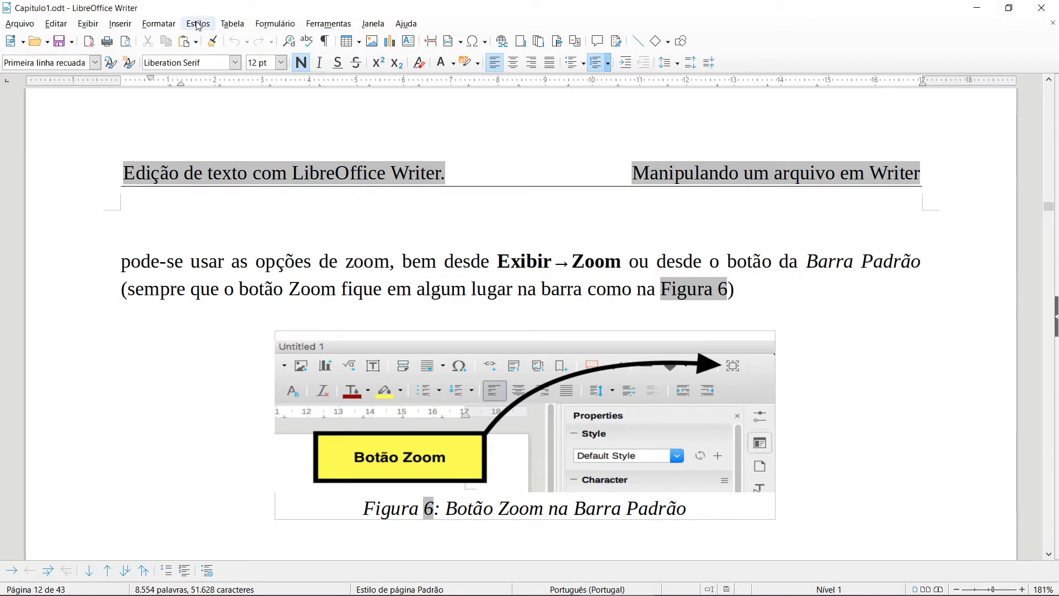
Show the document in full screen (Tela inteira) and exit back to the regular window.
click(88, 24)
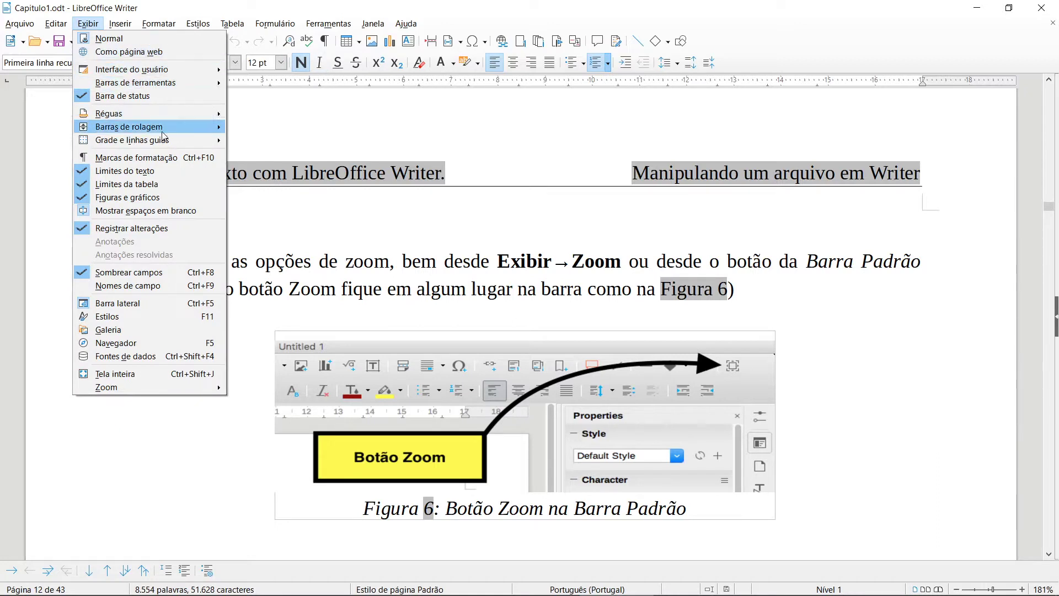
click(197, 376)
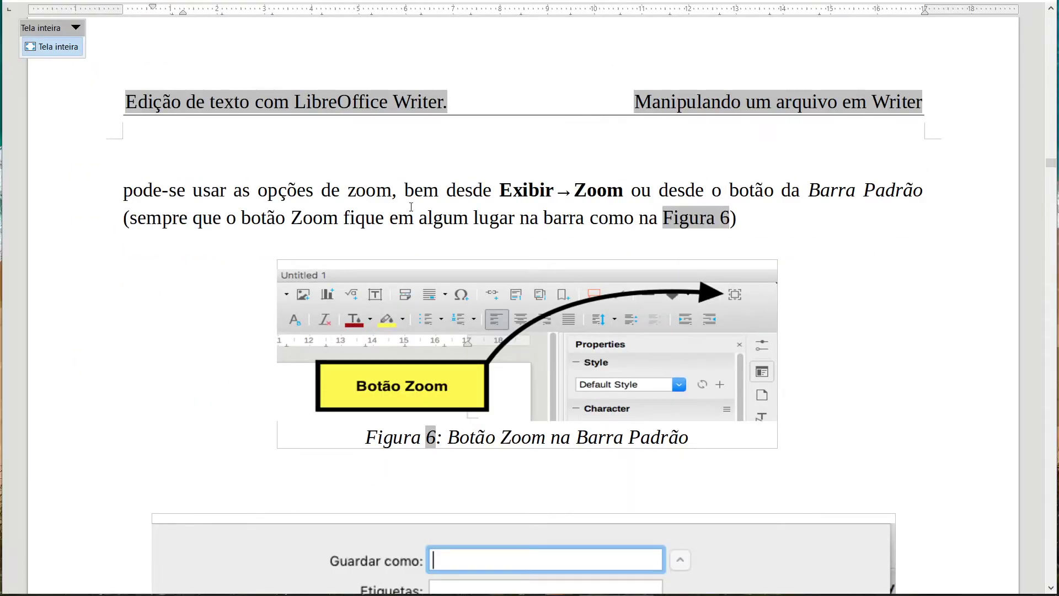
click(36, 47)
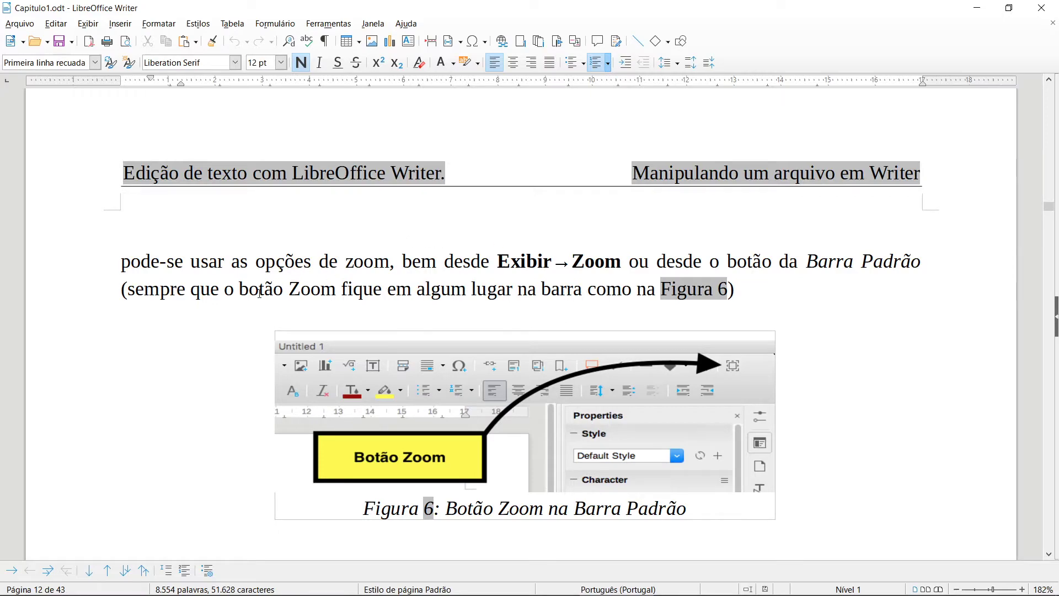
Examine Figura 7 on page 12, which shows the options for saving as a Microsoft Word file.
scroll(260, 293, down, 5)
scroll(220, 282, up, 5)
scroll(211, 299, down, 11)
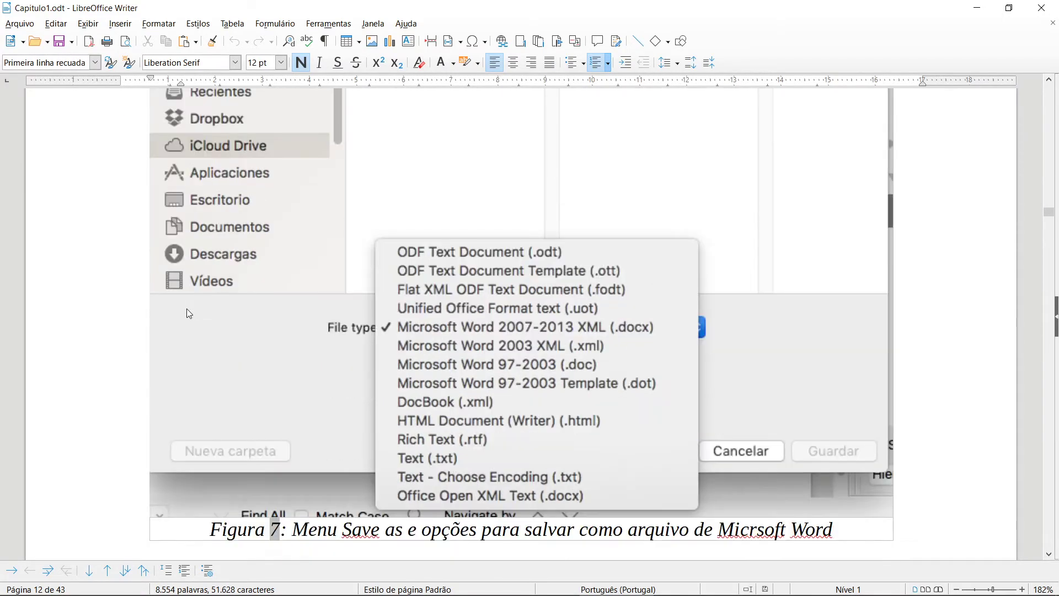
scroll(186, 309, down, 4)
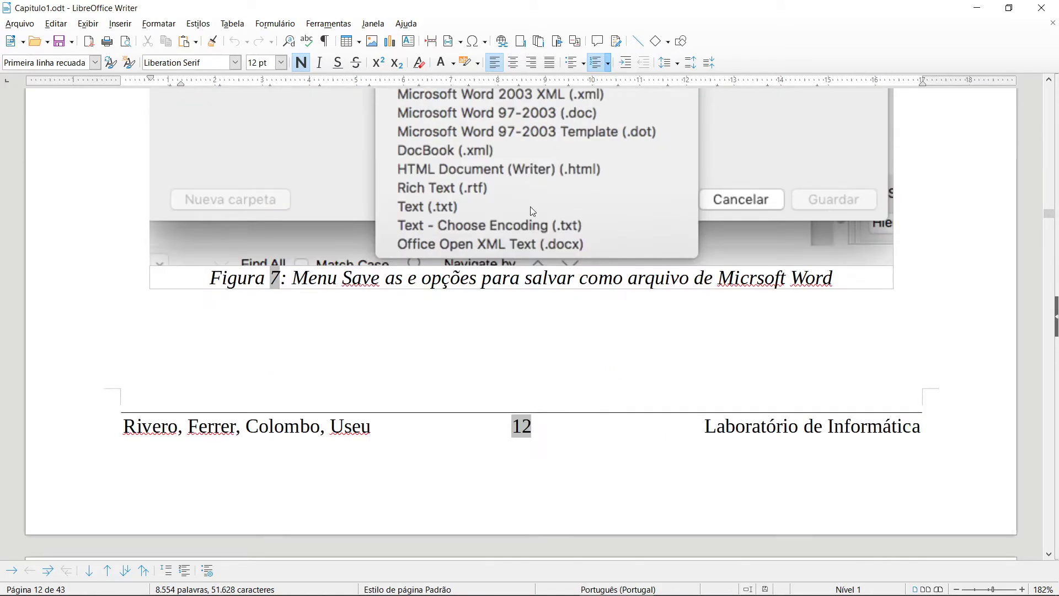
scroll(529, 208, up, 3)
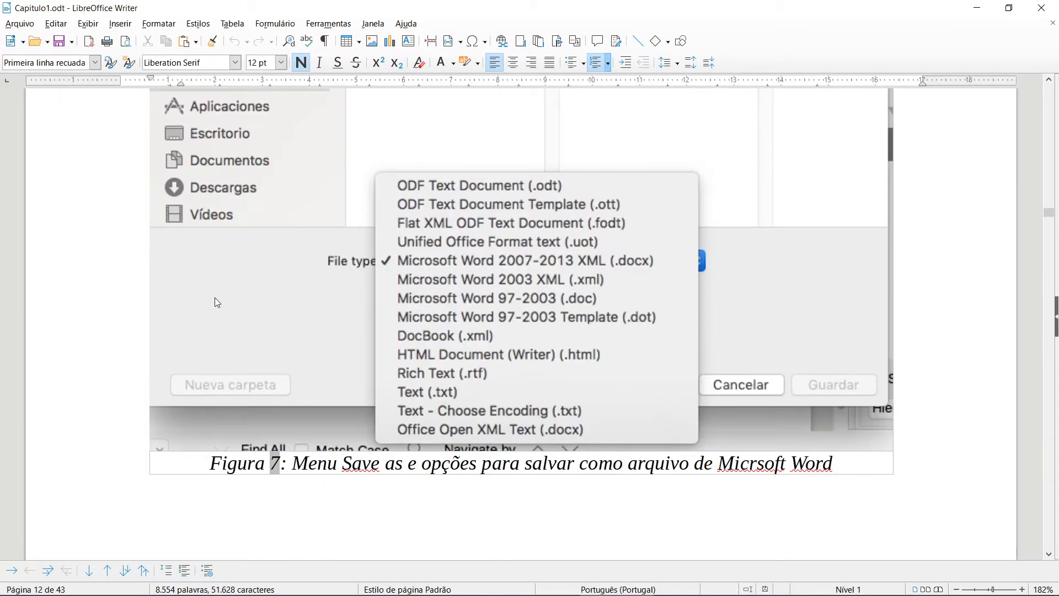
Read the opening of "Trabalhando com o texto" on page 13, highlight the words from "copiar, cortar" onward, and clear the highlight.
scroll(215, 299, down, 11)
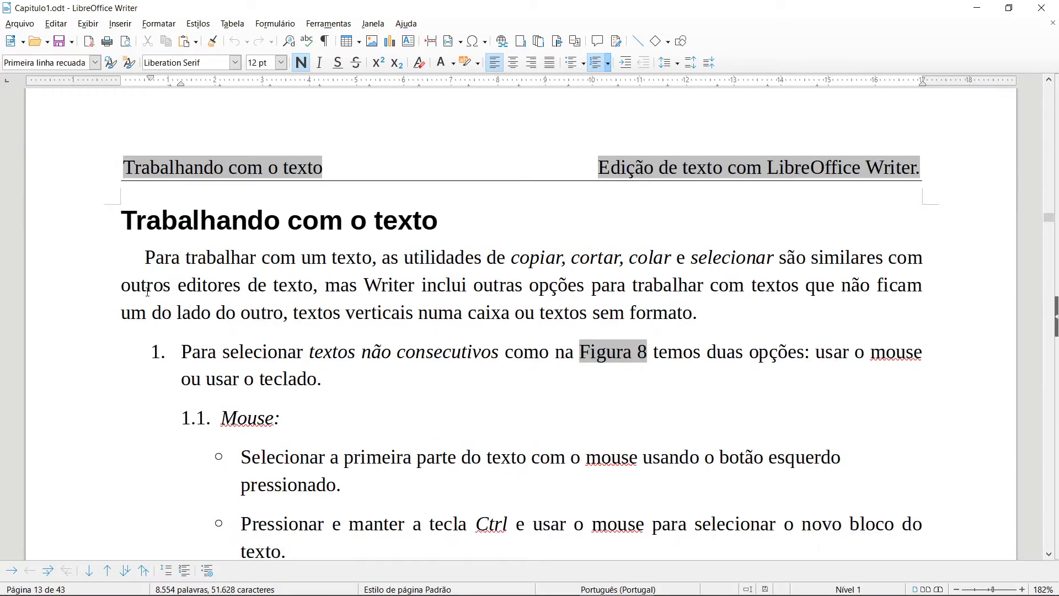
scroll(147, 291, down, 2)
scroll(167, 277, up, 1)
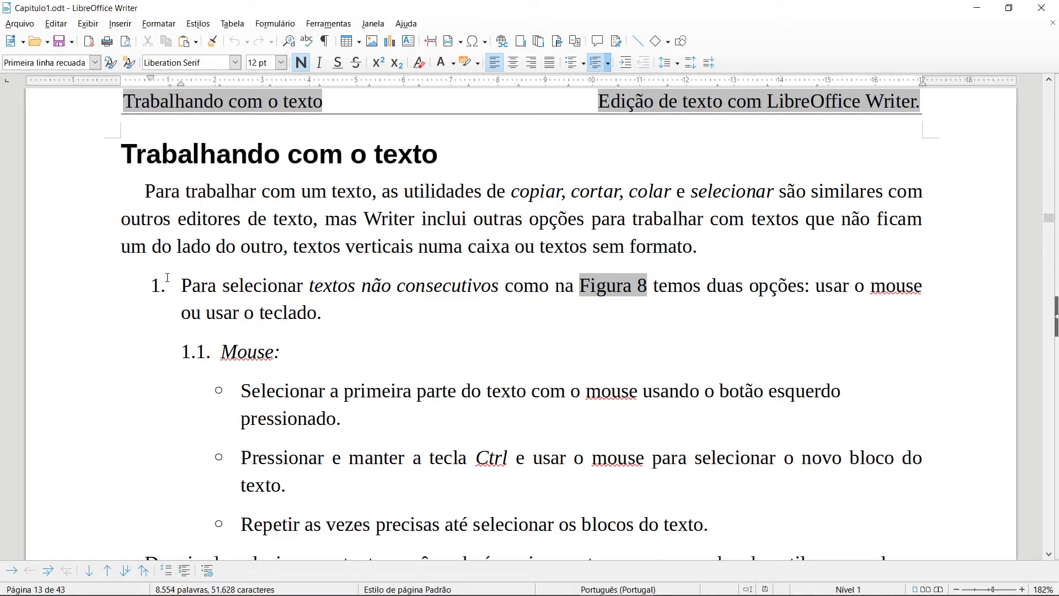
drag(381, 195, 588, 194)
click(608, 216)
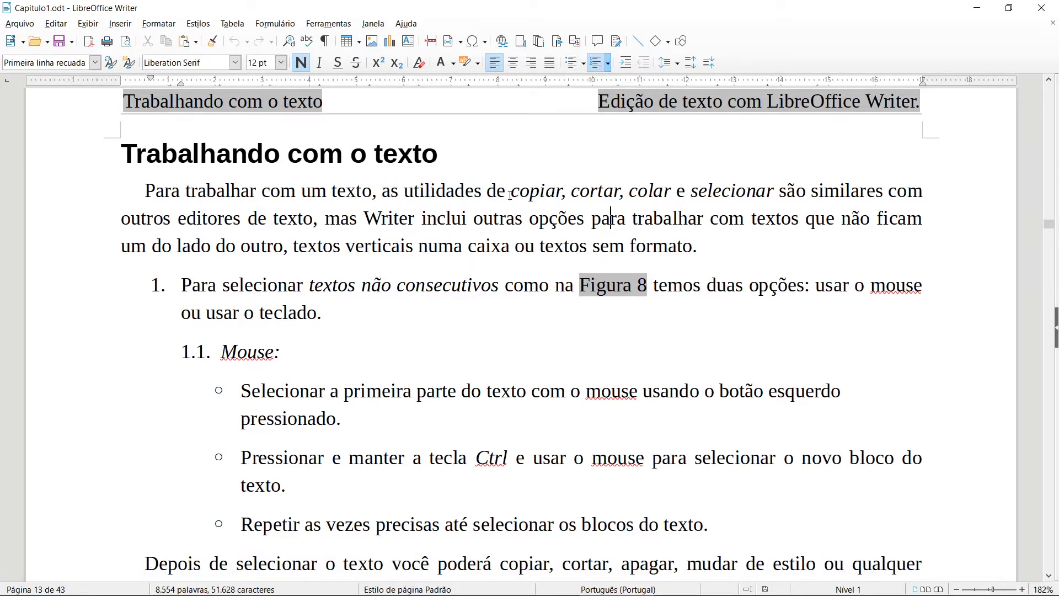
drag(511, 193, 316, 219)
click(422, 218)
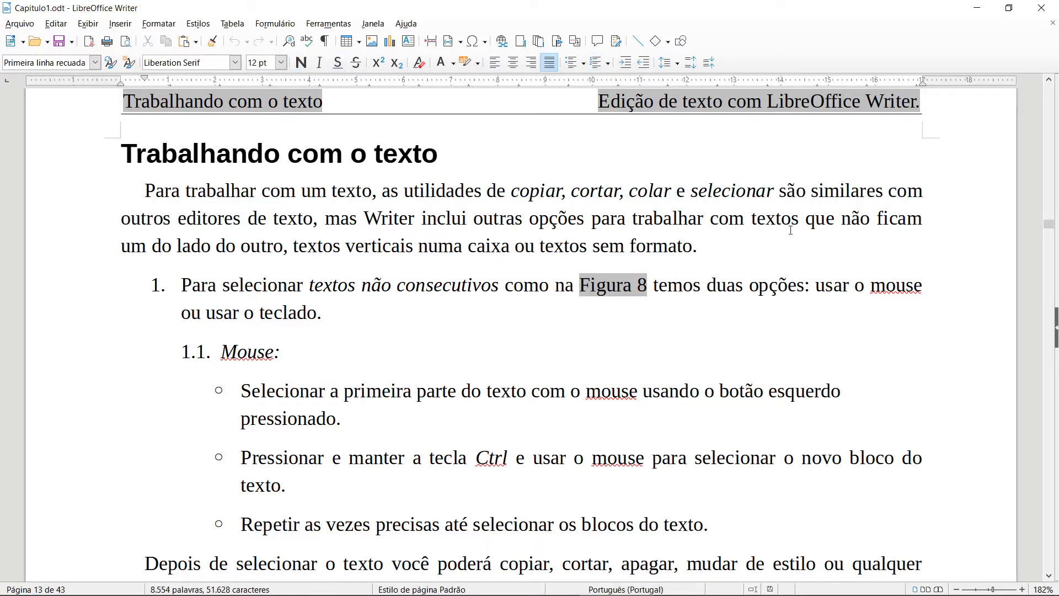
Highlight "um do lado do outro, textos verticais numa caixa ou textos sem format" and clear the highlight to continue to item 1.
drag(124, 248, 684, 247)
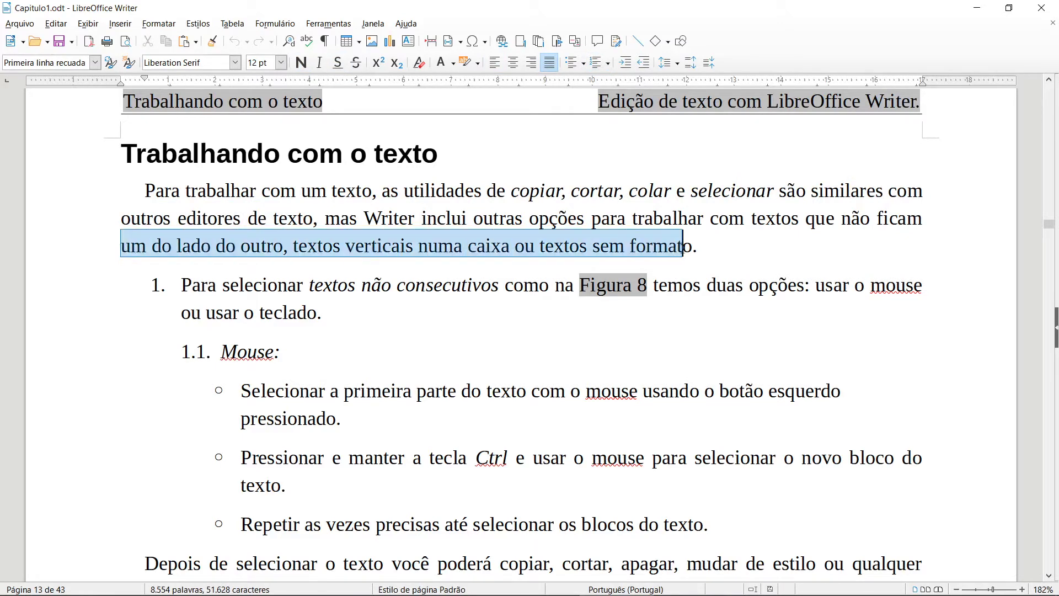
click(407, 275)
scroll(357, 259, down, 1)
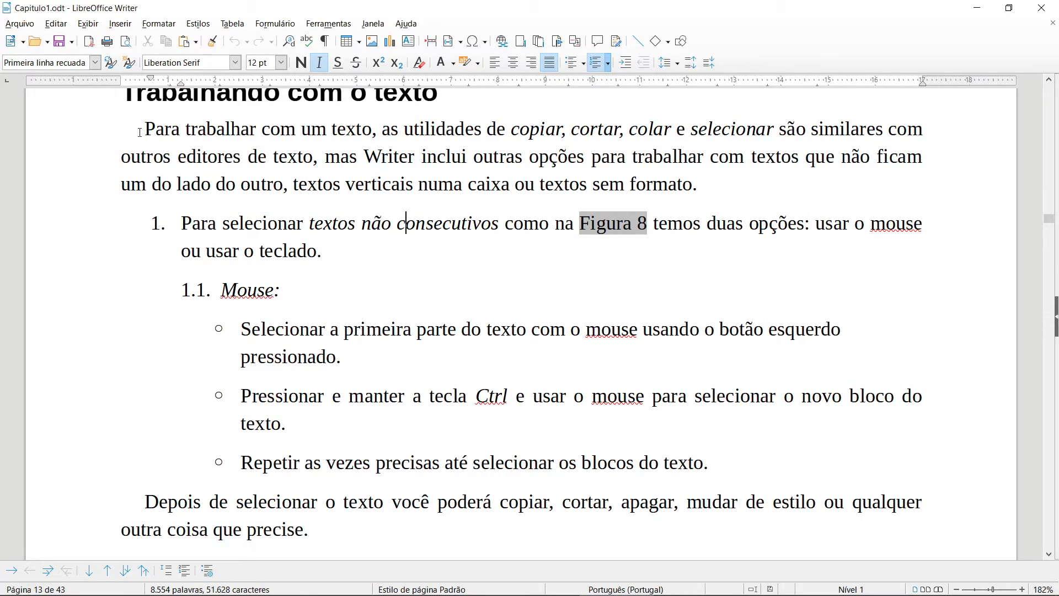
Select text from "Para trabalhar" into the paragraph's last line, select a few words around "inclui" instead, and clear the selection.
drag(144, 128, 350, 182)
click(447, 159)
drag(408, 157, 483, 158)
click(483, 157)
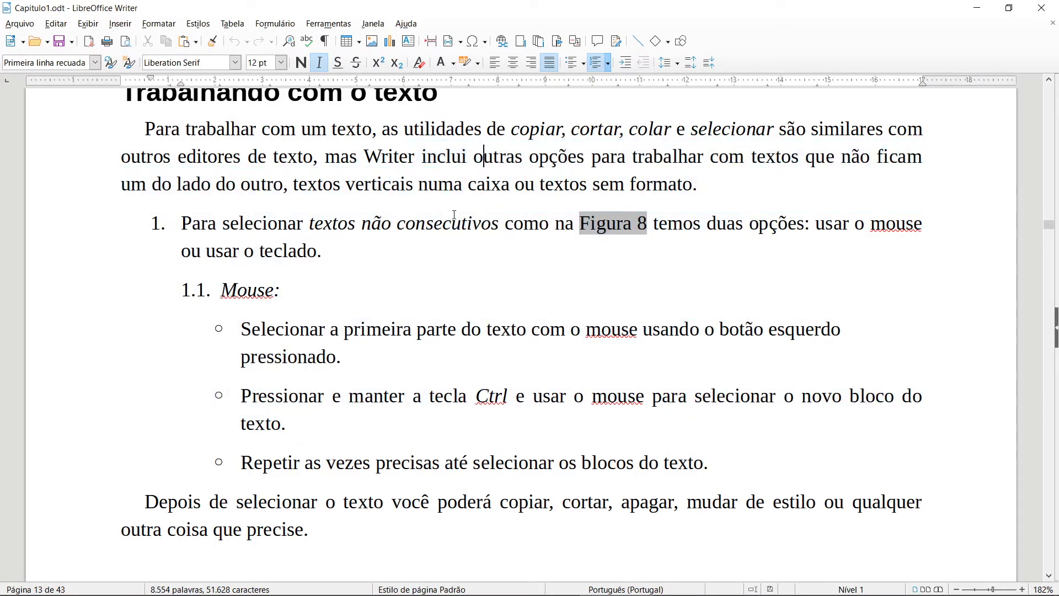
Review the instructions for selecting with the mouse and select the whole opening paragraph of "Trabalhando com o texto".
scroll(449, 225, down, 2)
scroll(446, 246, up, 2)
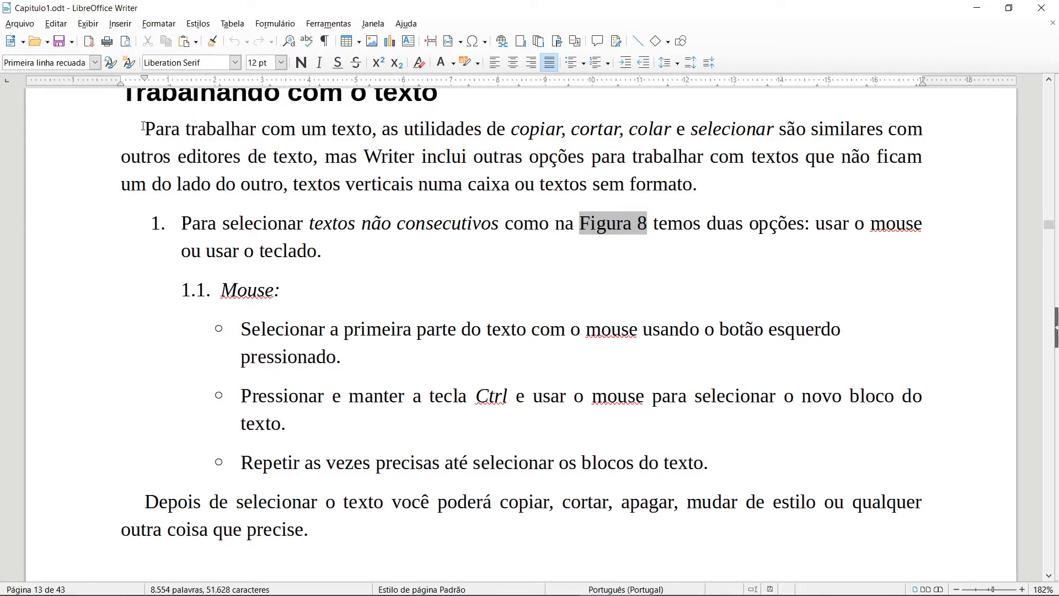
drag(144, 127, 698, 185)
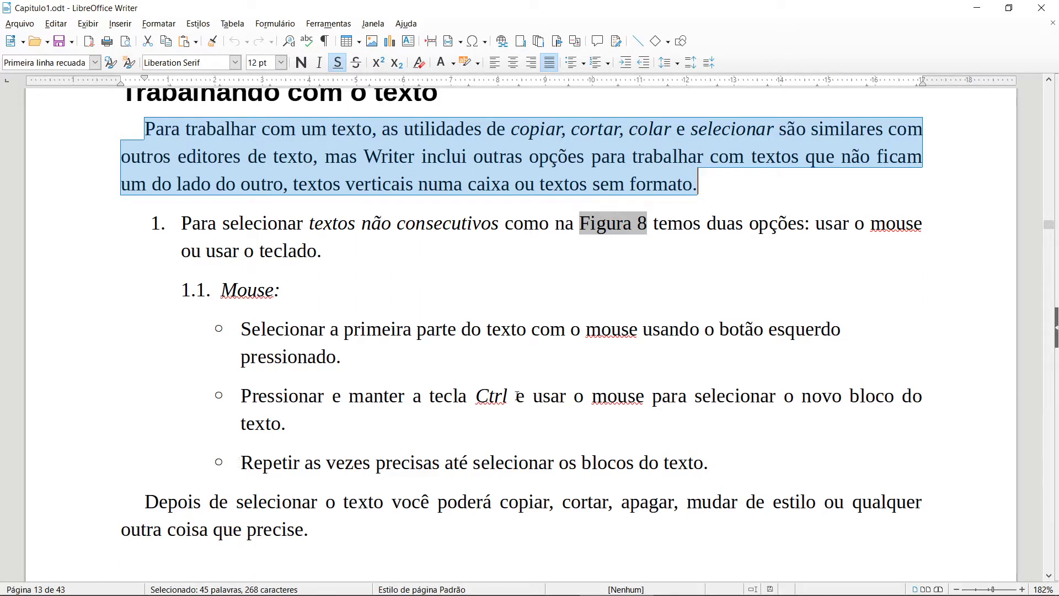
Add the "Repetir as vezes..." bullet, two fragments of the first Mouse bullet, and "de selecio" to the existing selection as non-consecutive blocks.
drag(241, 462, 617, 462)
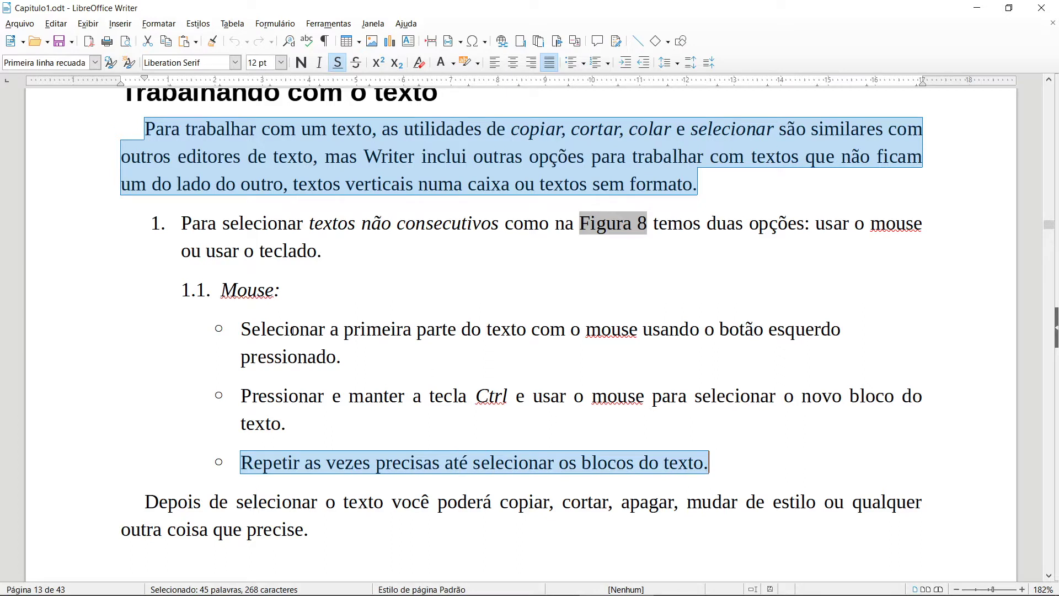
drag(289, 330, 391, 330)
drag(653, 329, 740, 329)
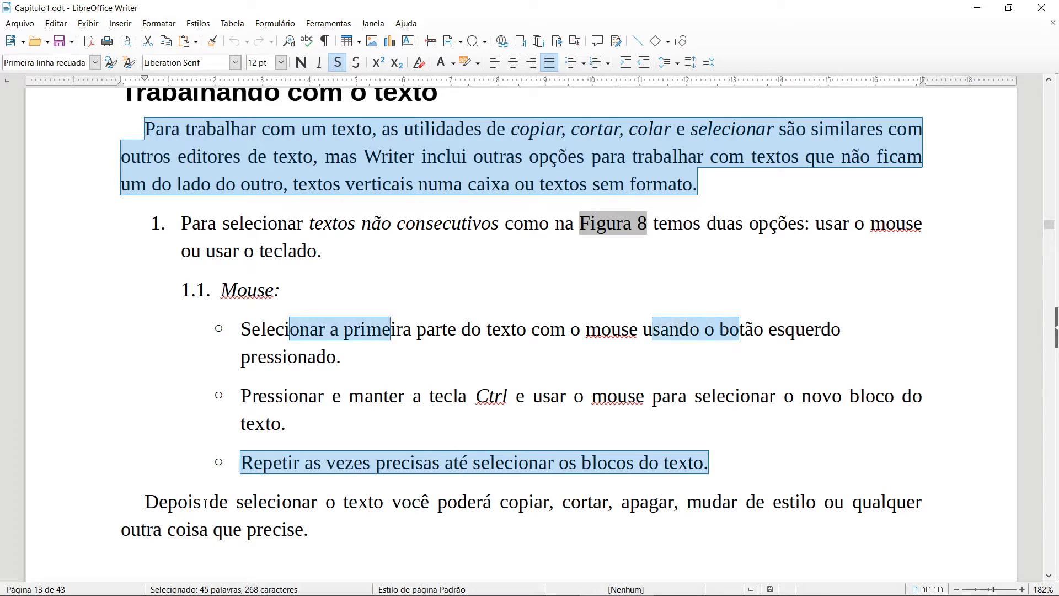
drag(205, 503, 297, 502)
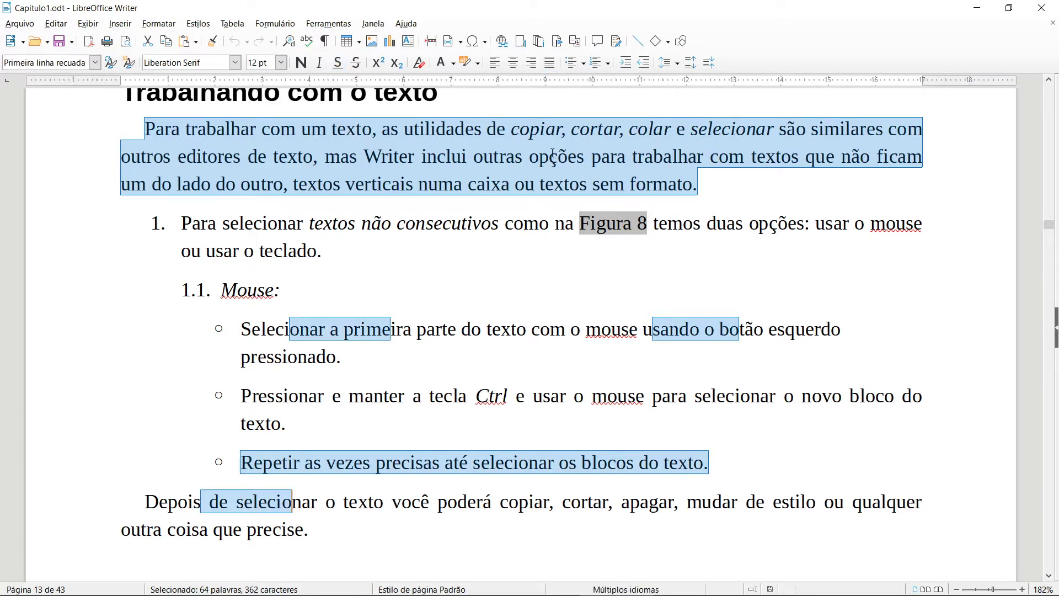
Apply bold and italic to all the selected blocks, then undo both formats and clear the selection.
click(301, 63)
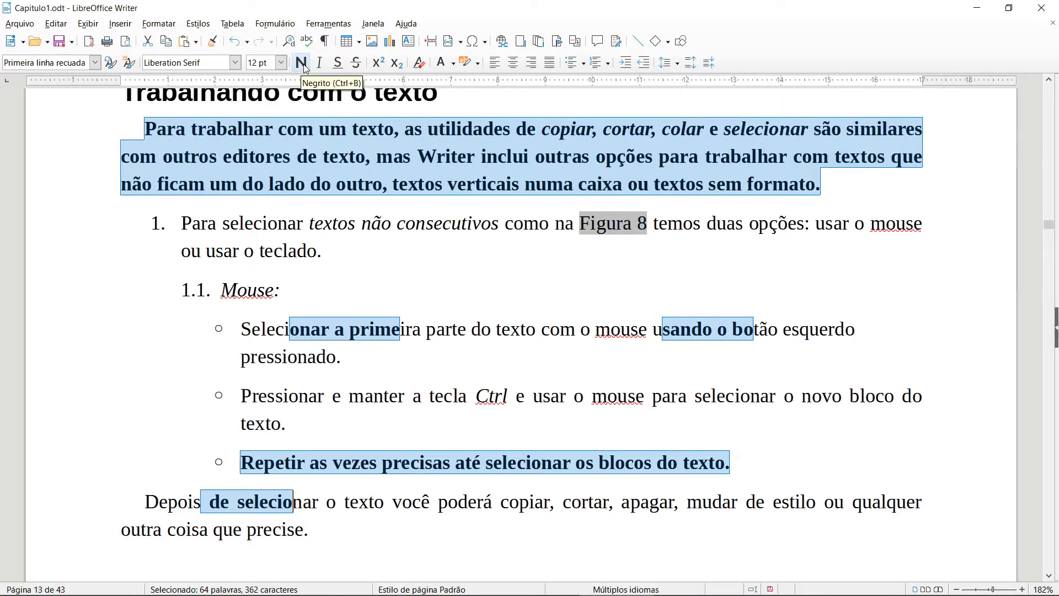
click(322, 63)
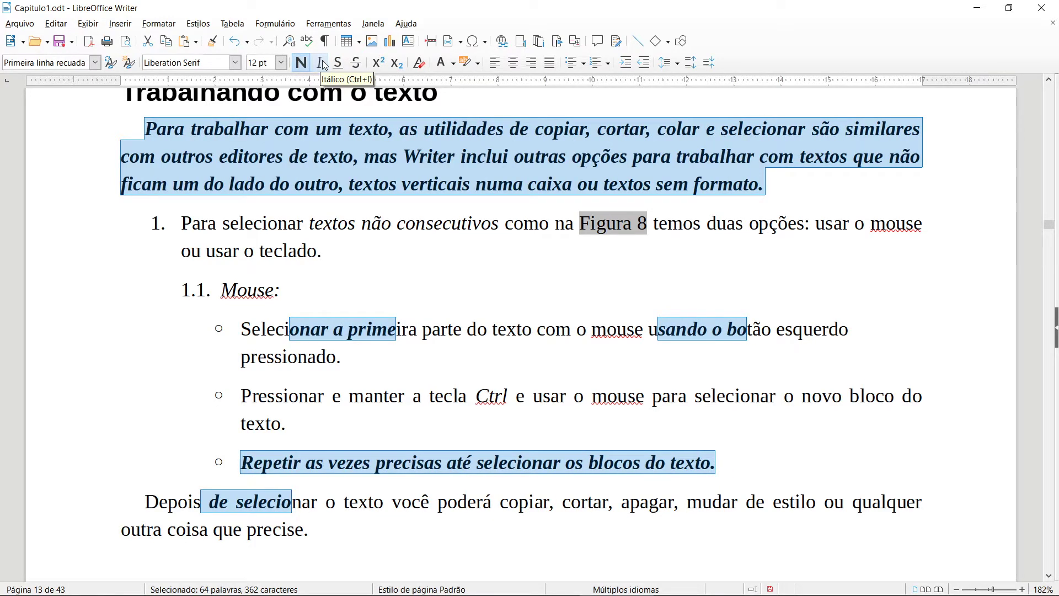
key(ctrl+z)
key(ctrl+z)
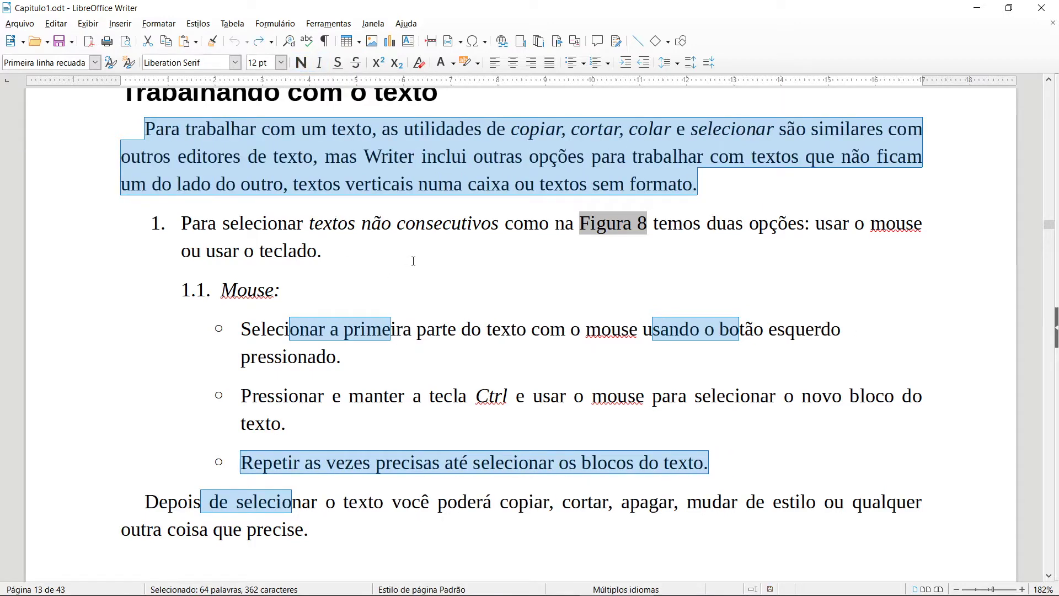
click(414, 261)
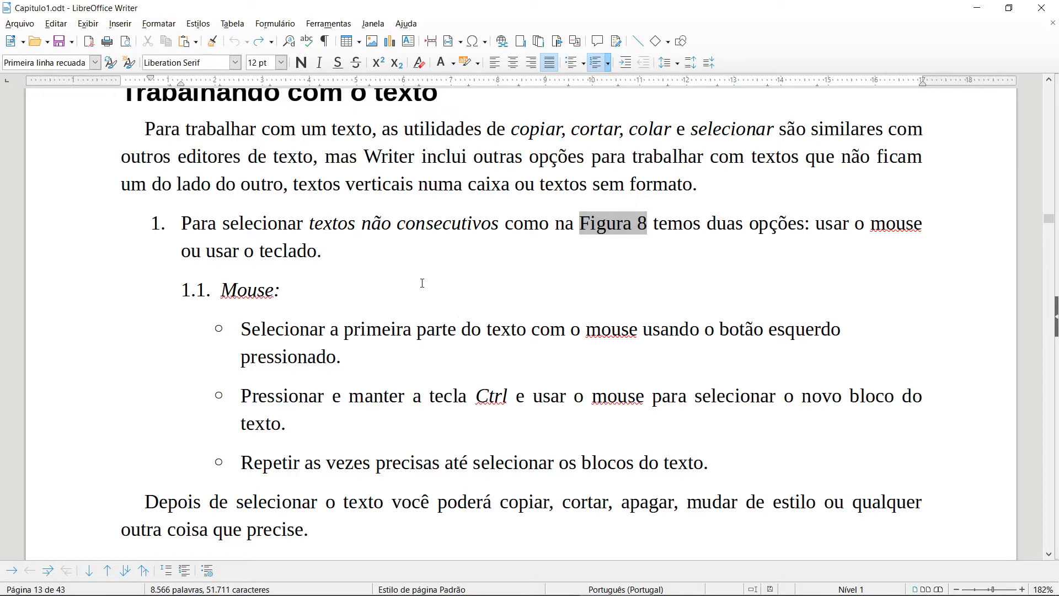
Examine the Figura 8 example of non-consecutive text selection and return to the mouse instructions.
scroll(414, 314, down, 3)
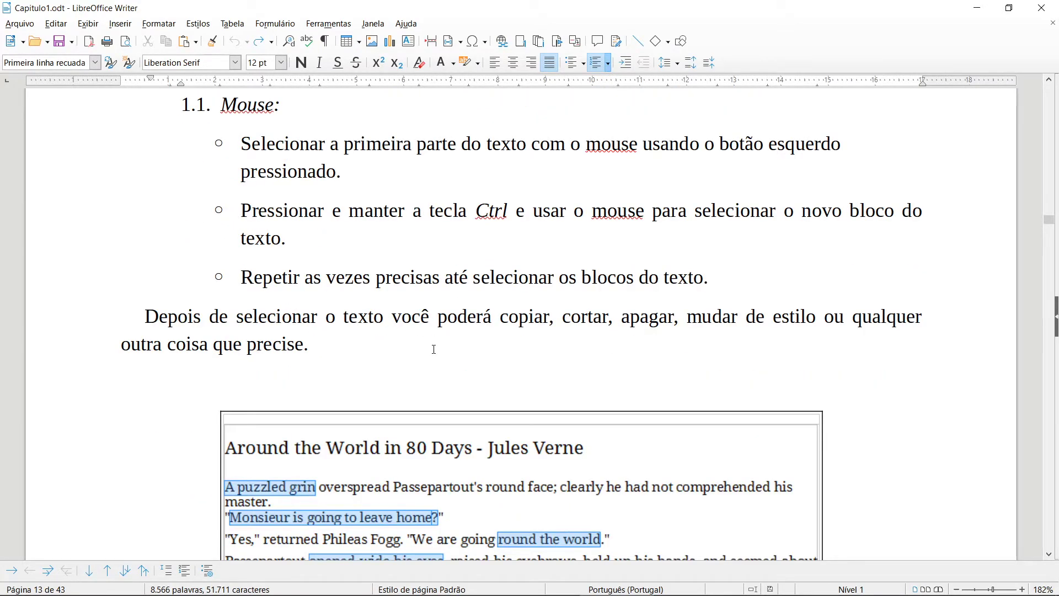
scroll(434, 355, up, 1)
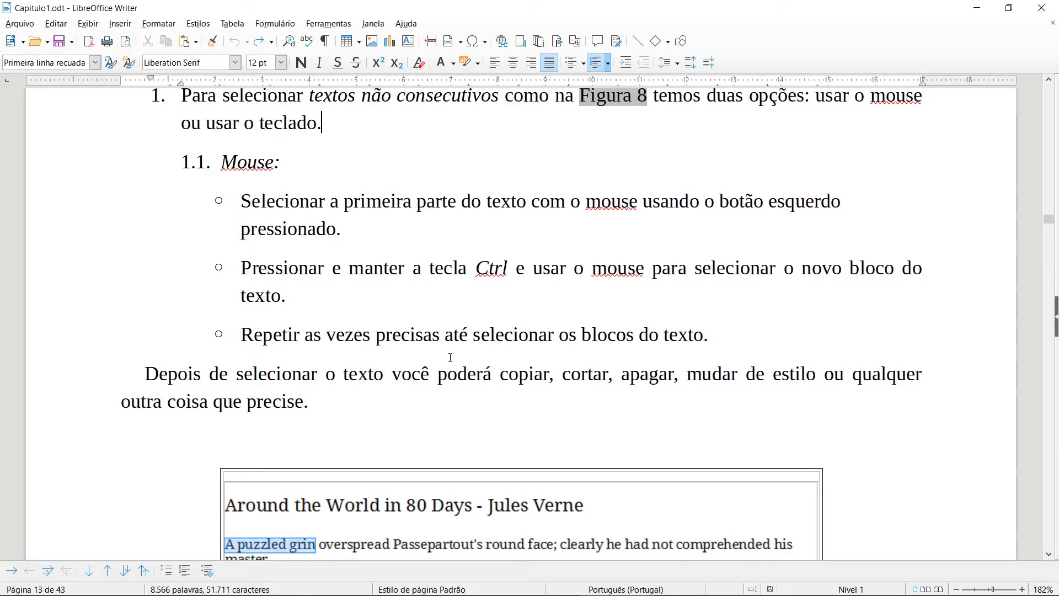
scroll(450, 357, down, 2)
scroll(355, 307, down, 3)
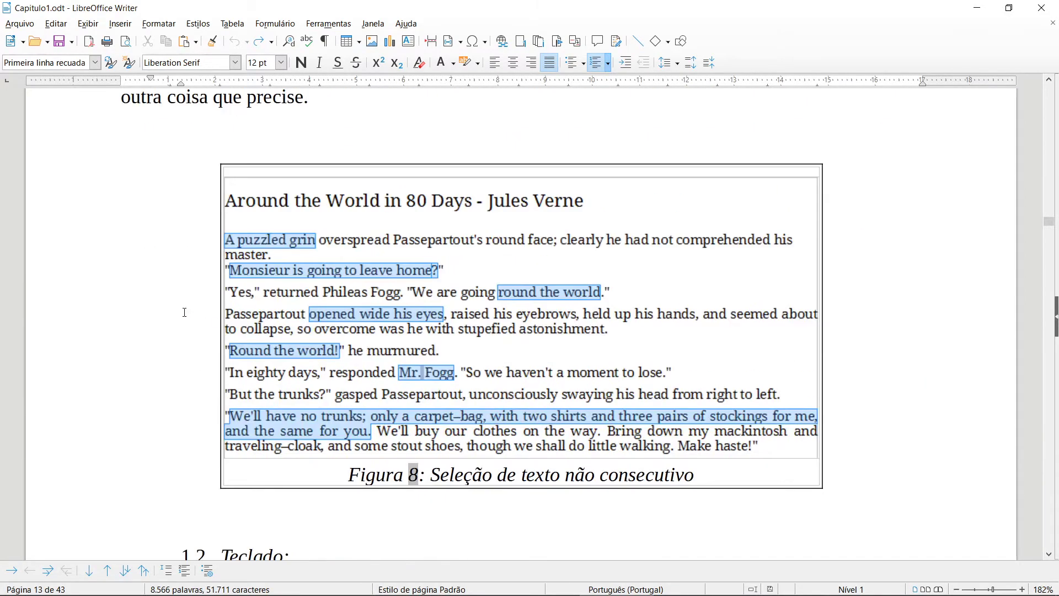
scroll(185, 313, down, 2)
scroll(182, 312, up, 9)
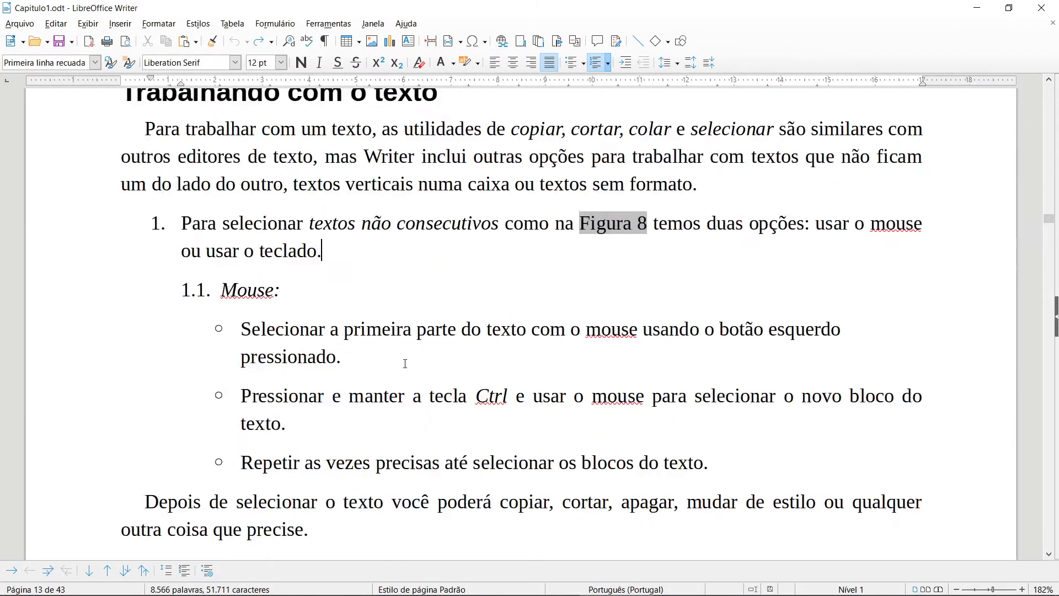
Copy the opening paragraph without its final period, paste it directly after that period, and undo the paste.
scroll(405, 363, down, 1)
scroll(291, 322, up, 3)
drag(147, 254, 709, 308)
key(ctrl+c)
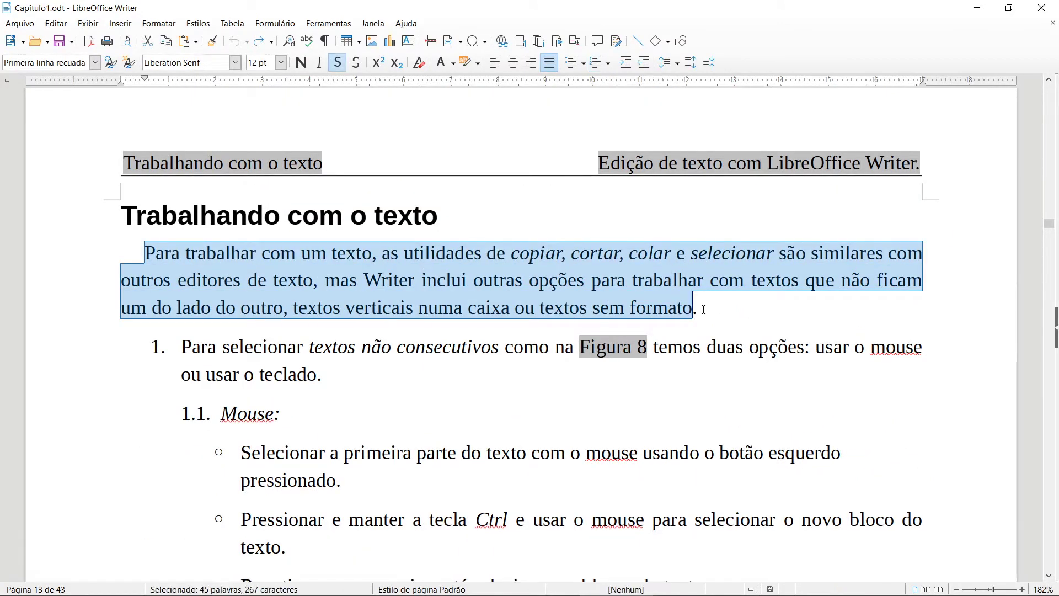
click(707, 310)
key(ctrl+v)
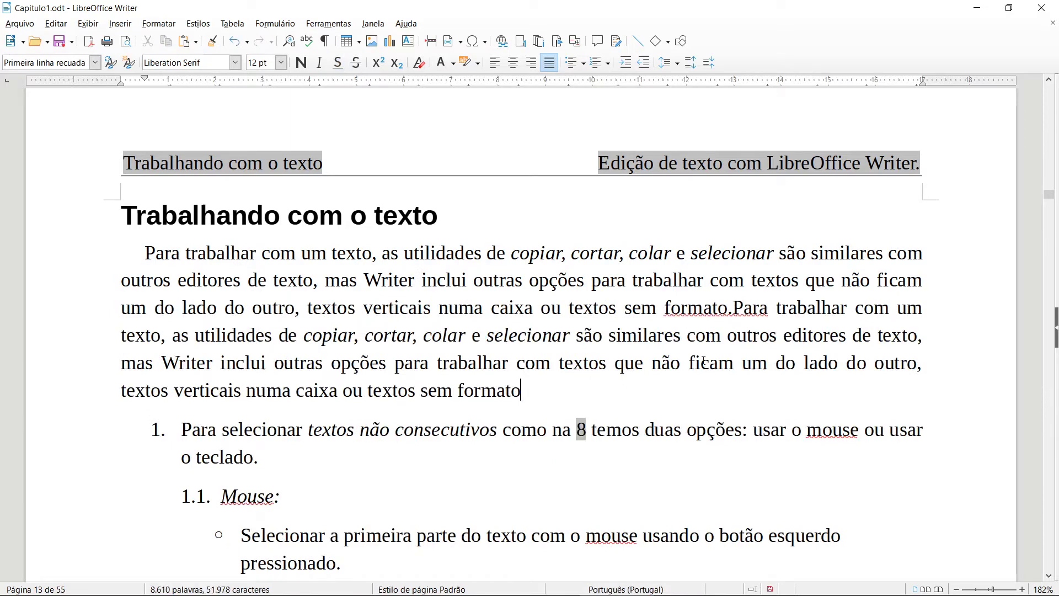
key(ctrl+z)
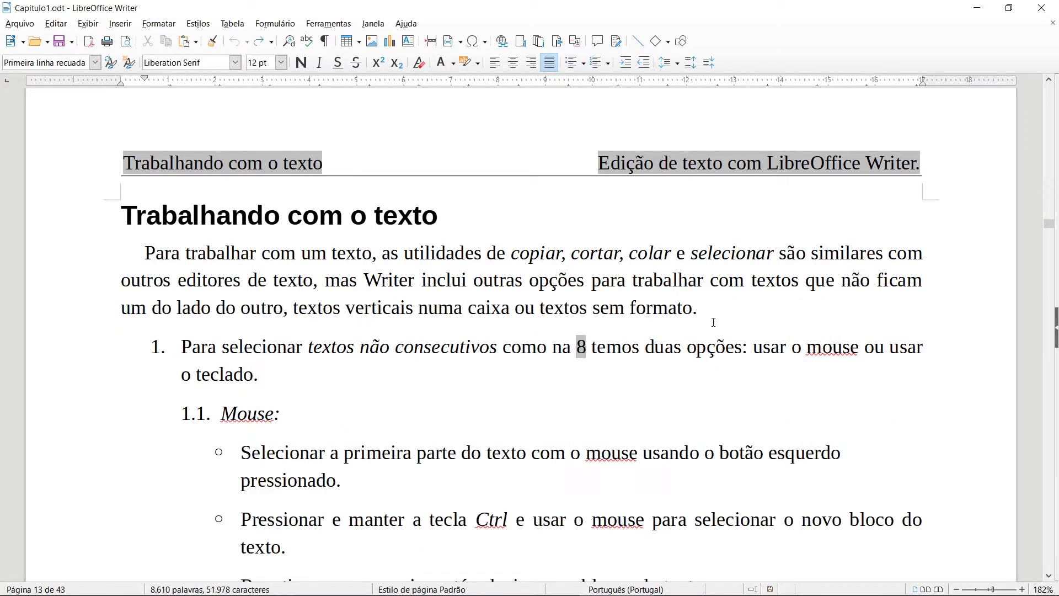
Select and copy the whole opening paragraph of "Trabalhando com o texto", cut it, and undo the cut.
drag(713, 322, 143, 252)
key(ctrl+c)
click(56, 23)
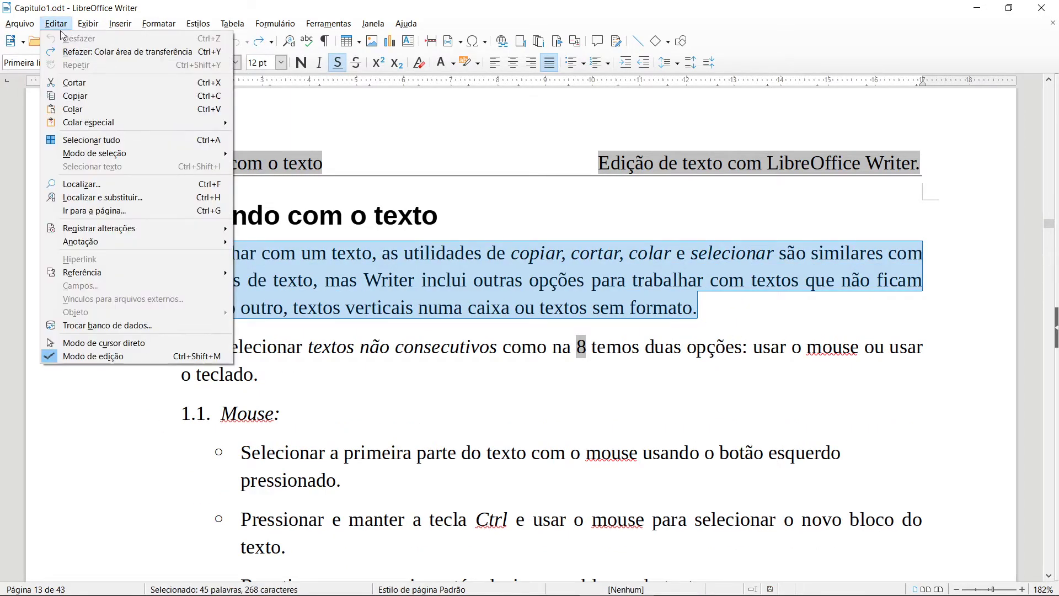
click(107, 85)
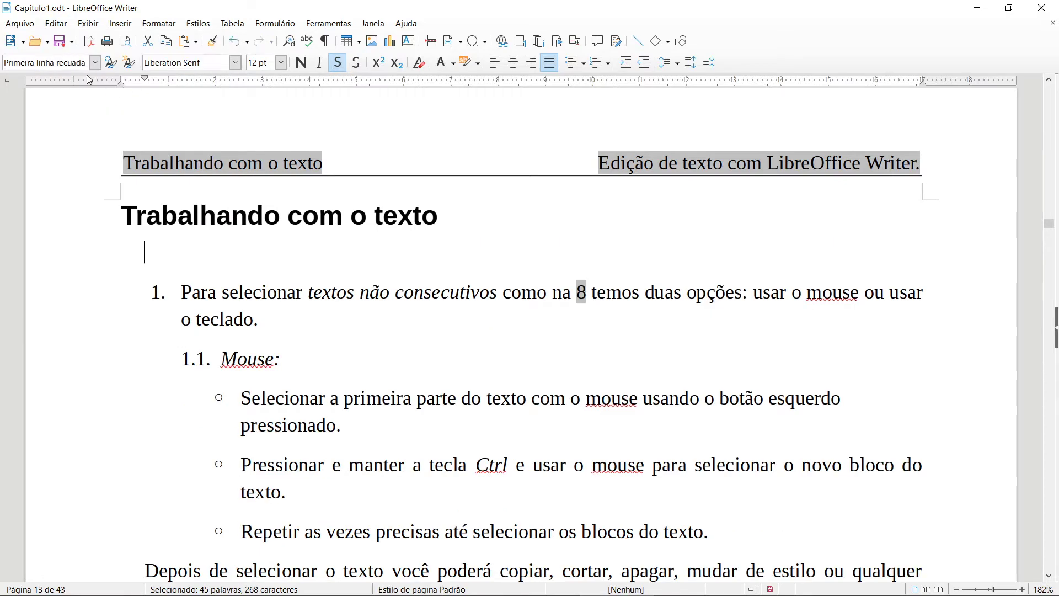
key(ctrl+z)
Copy the opening paragraph, insert three blank paragraphs below it, and paste the copy in the first one.
click(56, 23)
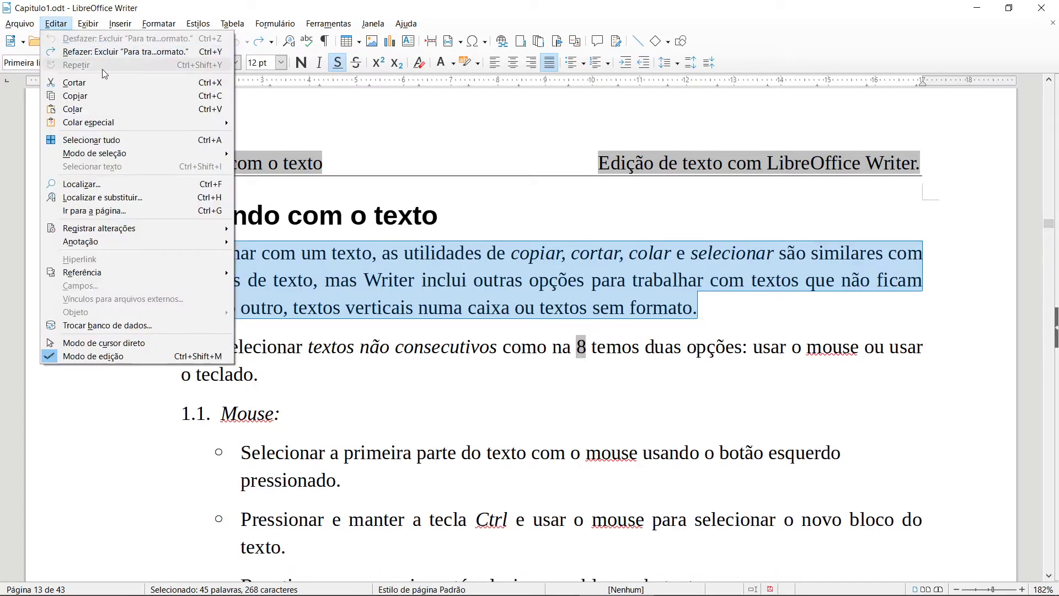
click(115, 96)
click(726, 321)
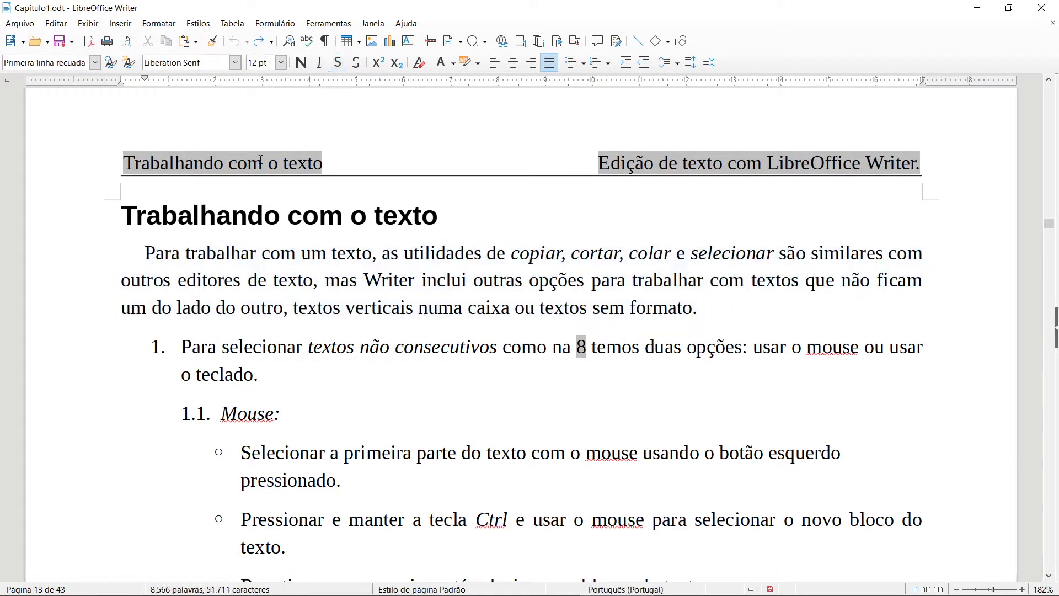
key(Return)
key(Return)
key(Return)
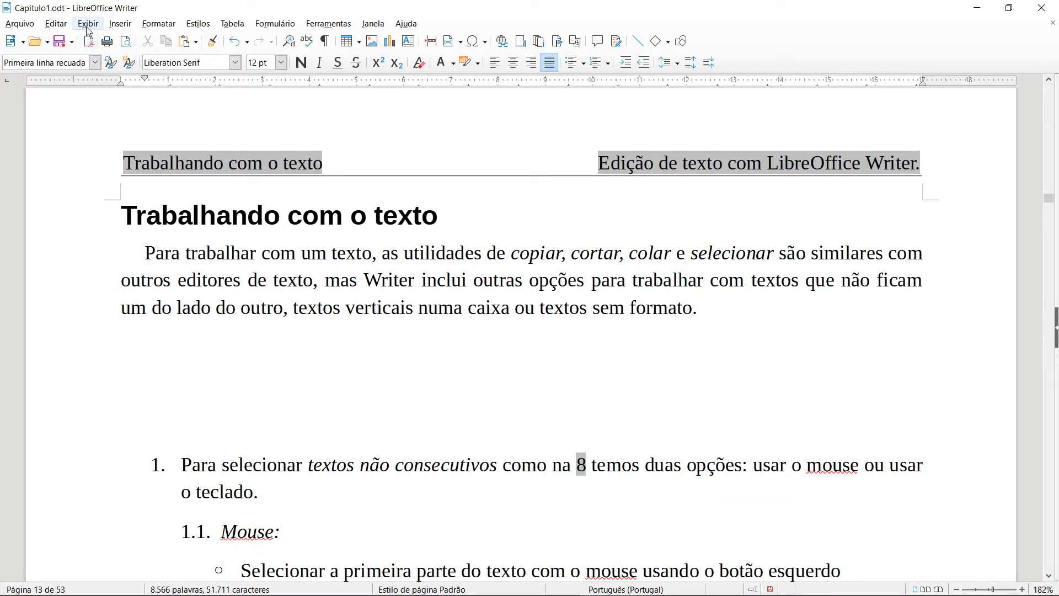
click(88, 23)
mouse_move(58, 24)
click(120, 112)
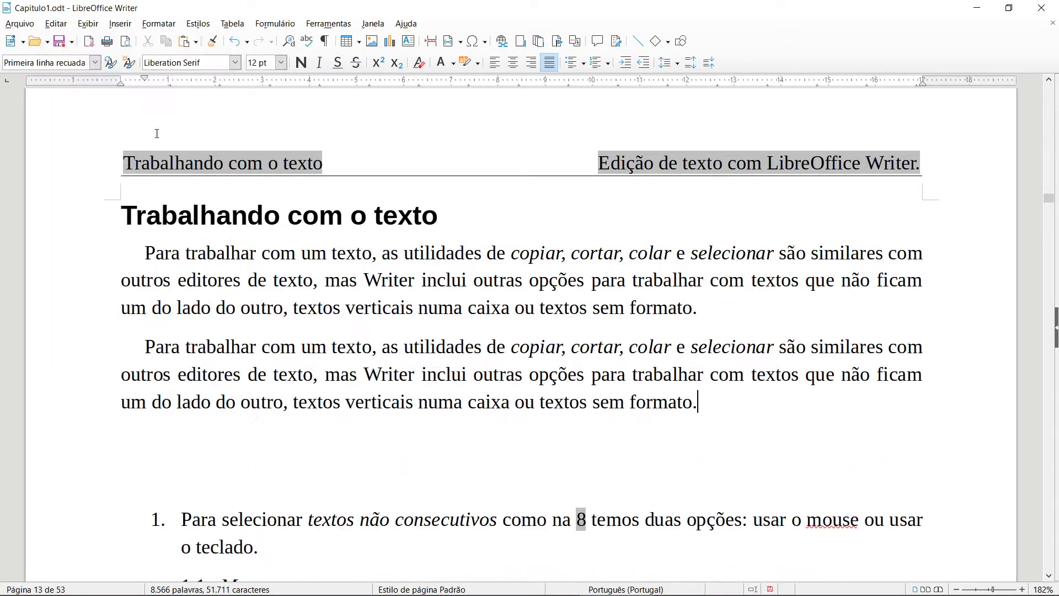
Undo the pasted paragraph copy and the three blank paragraphs above item 1.
key(ctrl+z)
key(ctrl+z)
key(ctrl+z)
key(ctrl+z)
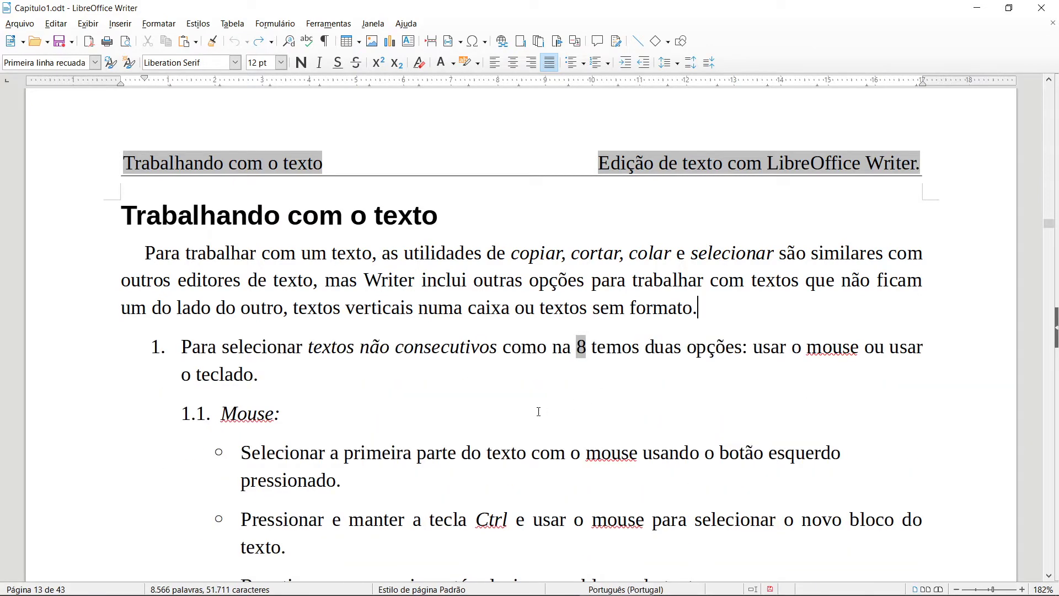
Look over Figura 8 and read the keyboard selection instructions in section 1.2 "Teclado" at the end of page 13.
scroll(378, 385, down, 3)
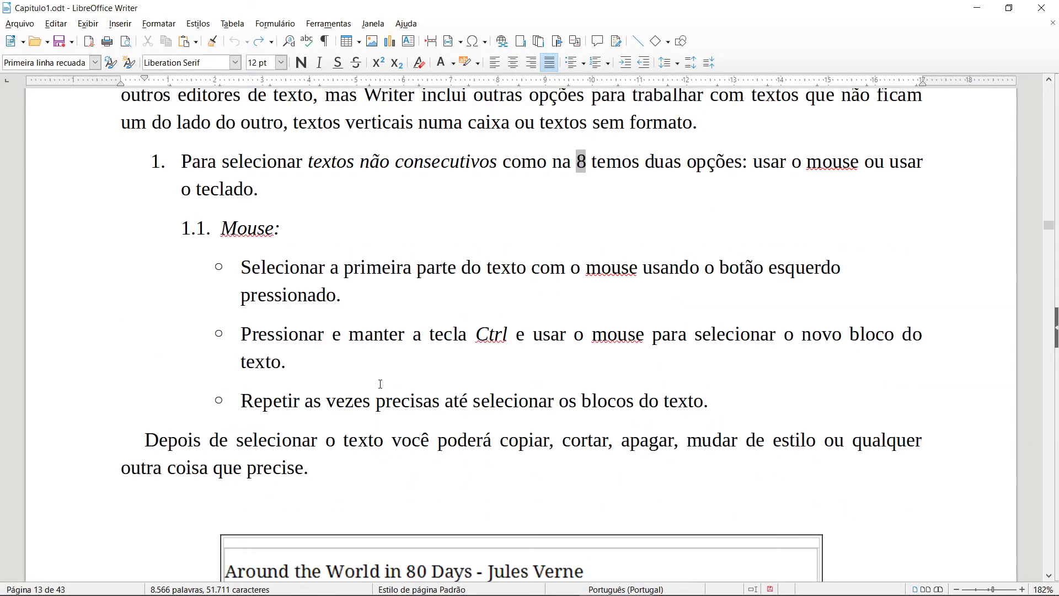
scroll(315, 338, down, 5)
scroll(314, 338, down, 2)
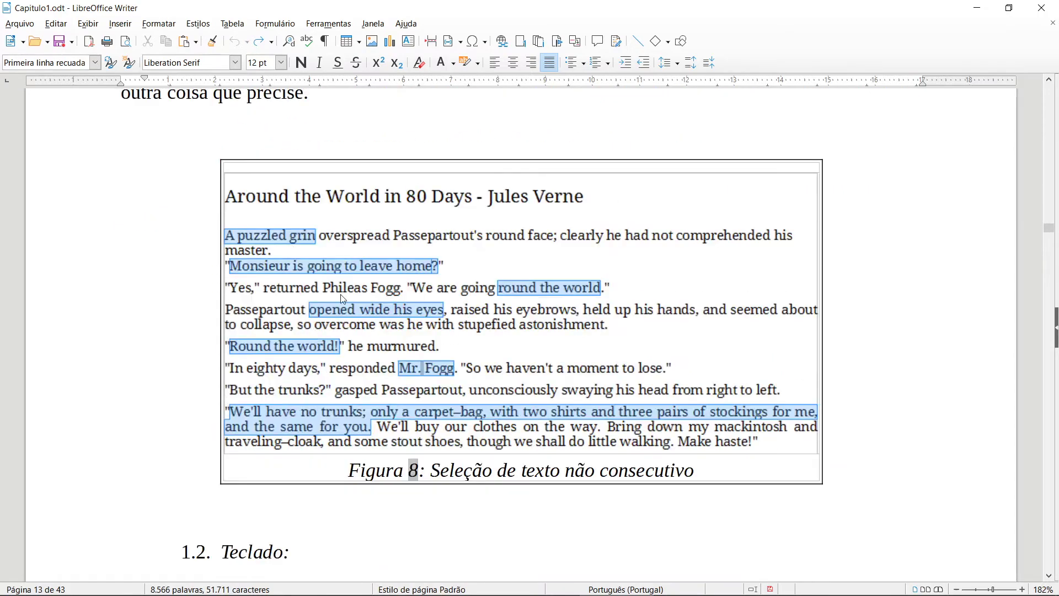
scroll(318, 366, down, 2)
scroll(238, 329, down, 3)
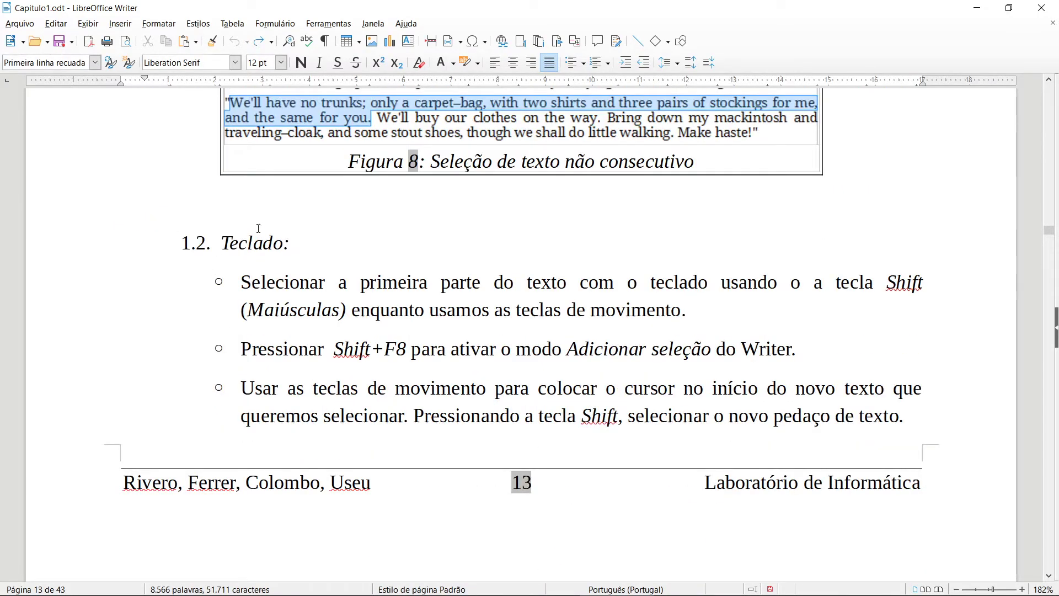
scroll(237, 240, down, 1)
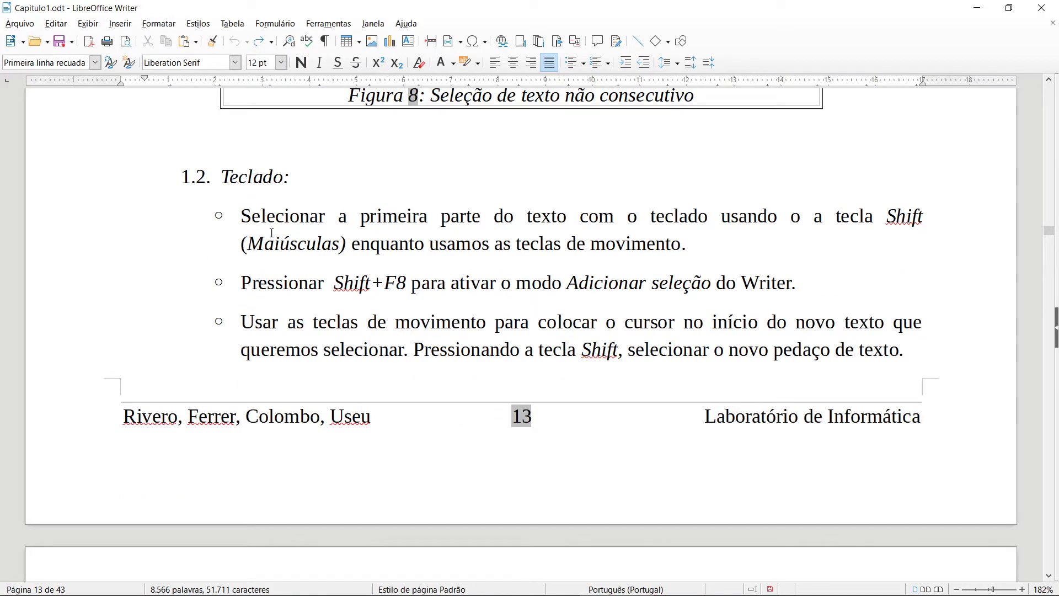
Place the cursor before "Selecionar" in the first Teclado bullet, step it back and forth through the word, and return to its start.
click(243, 217)
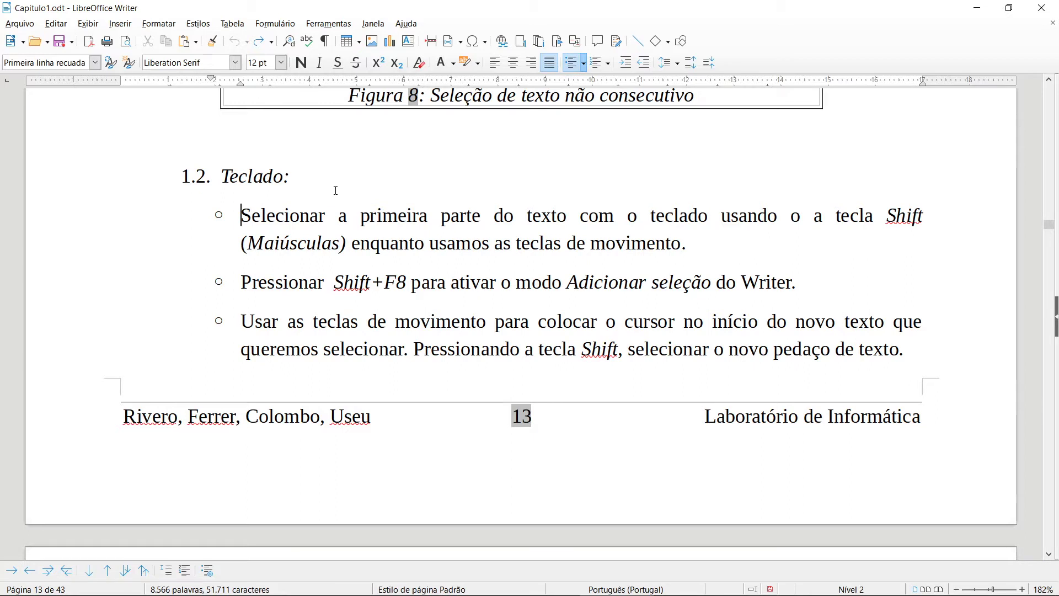
key(Right)
key(Right)
key(Right)
key(Right)
key(Right)
key(Left)
key(Left)
key(Left)
key(Left)
key(Left)
key(Left)
key(Right)
key(Right)
key(Right)
key(Right)
key(Left)
key(Left)
Extend a keyboard selection from the start of the first Teclado bullet past "Selecionar a primeira parte do texto com o".
key(shift+Right)
key(shift+Right)
key(shift+Right)
key(shift+Right)
key(shift+Right)
key(shift+Right)
key(shift+Right)
key(shift+Right)
key(shift+Right)
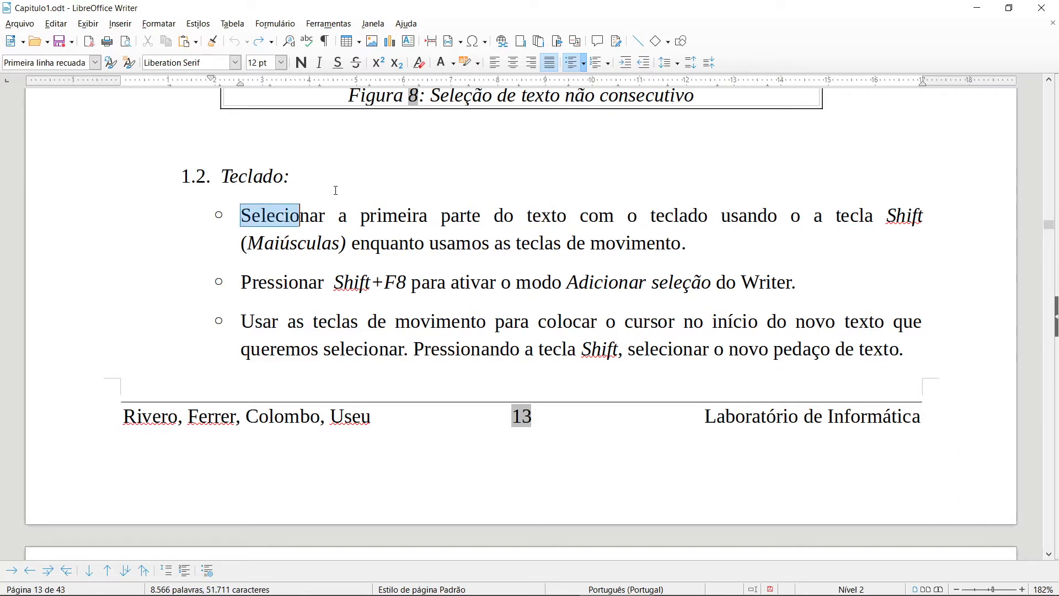
key(shift+Right)
key(shift+Right)
key(shift+Right)
key(shift+Right)
key(shift+Right)
key(shift+Right)
key(shift+Right)
key(shift+Right)
key(shift+Right)
key(shift+Right)
key(shift+Right)
key(shift+Right)
key(shift+Right)
key(shift+Right)
key(shift+Right)
key(shift+Right)
key(shift+Right)
key(shift+Right)
key(shift+Right)
key(shift+Right)
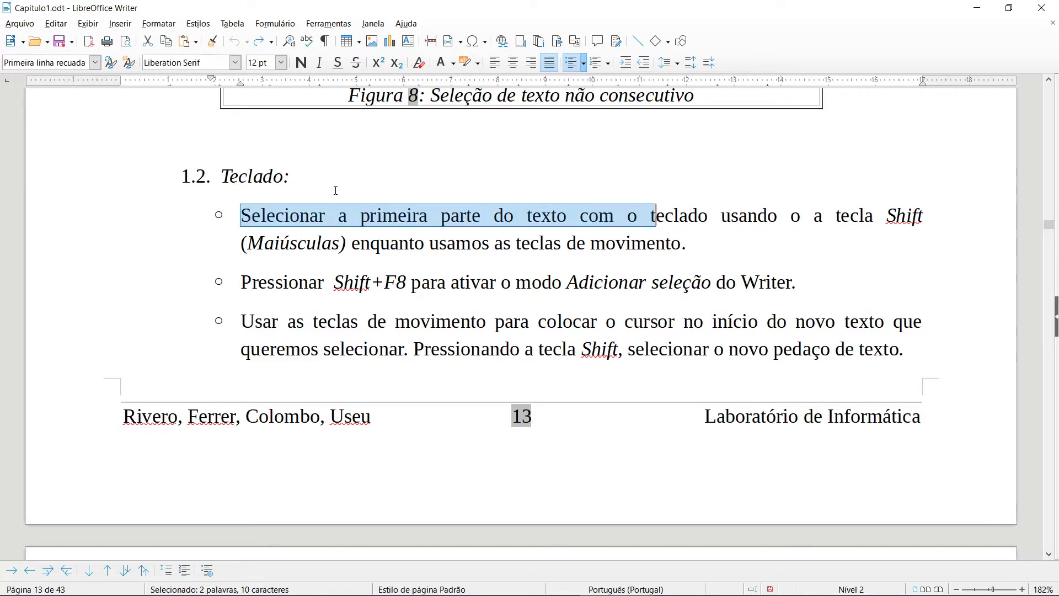
key(shift+Right)
key(shift+Right)
key(shift+Right)
key(shift+Right)
key(shift+Right)
Shrink the keyboard selection back toward the start of the bullet and extend it again to cover "Selecionar a".
key(shift+Left)
key(shift+Left)
key(shift+Left)
key(shift+Left)
key(shift+Left)
key(shift+Left)
key(shift+Left)
key(shift+Left)
key(shift+Left)
key(shift+Left)
key(shift+Left)
key(shift+Left)
key(shift+Left)
key(shift+Left)
key(shift+Left)
key(shift+Left)
key(shift+Left)
key(shift+Left)
key(shift+Left)
key(shift+Left)
key(shift+Left)
key(shift+Left)
key(shift+Left)
key(shift+Left)
key(shift+Left)
key(shift+Left)
key(shift+Left)
key(shift+Left)
key(shift+Left)
key(shift+Left)
key(shift+Left)
key(shift+Left)
key(shift+Left)
key(shift+Left)
key(shift+Left)
key(shift+Left)
key(shift+Left)
key(shift+Left)
key(shift+Right)
key(shift+Right)
key(shift+Right)
key(shift+Right)
key(shift+Right)
key(shift+Right)
key(shift+Right)
key(shift+Right)
key(shift+Right)
key(shift+Right)
key(shift+Right)
key(shift+Right)
key(shift+Right)
key(shift+Right)
key(shift+Right)
key(shift+Right)
key(shift+Right)
key(shift+Right)
key(shift+Right)
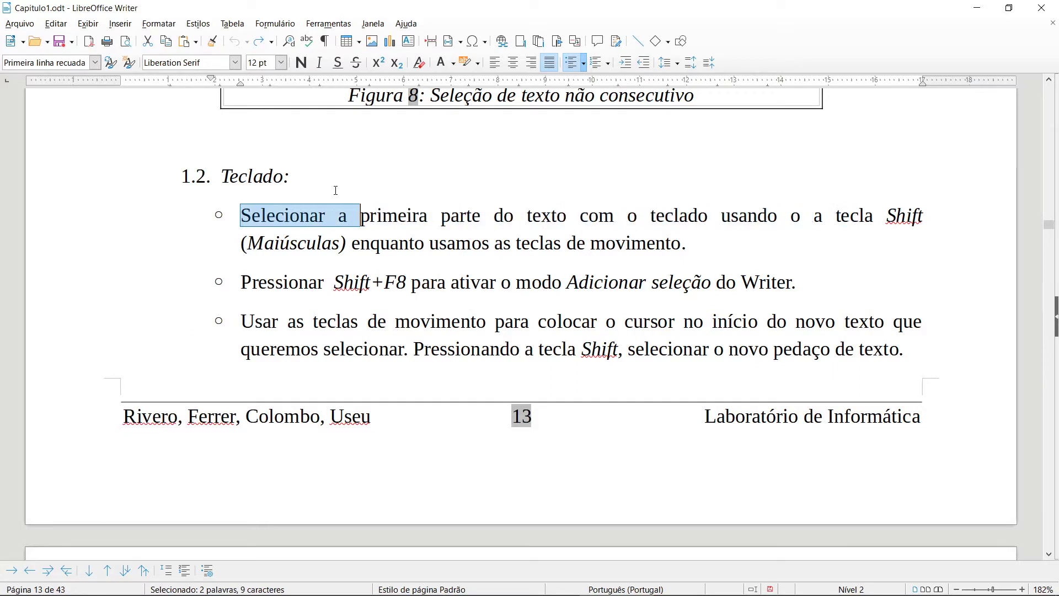
Extend the keyboard selection along the first Teclado bullet through "Selecionar a primeira parte do texto com o".
key(shift+Right)
key(shift+Right)
key(shift+Right)
key(shift+Right)
key(shift+Right)
key(shift+Right)
key(shift+Right)
key(shift+Right)
key(shift+Right)
key(shift+Right)
key(shift+Right)
key(shift+Right)
key(shift+Right)
key(shift+Right)
key(shift+Right)
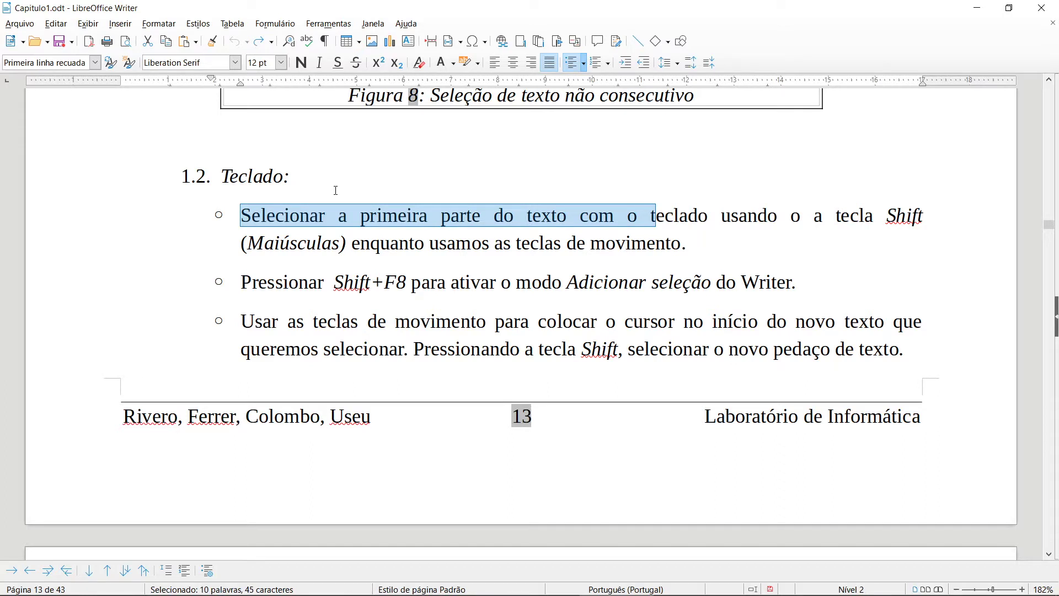
Extend the keyboard selection down line by line from the first Teclado bullet into the third bullet.
key(shift+Down)
key(shift+Down)
key(shift+Down)
key(shift+Down)
key(shift+Up)
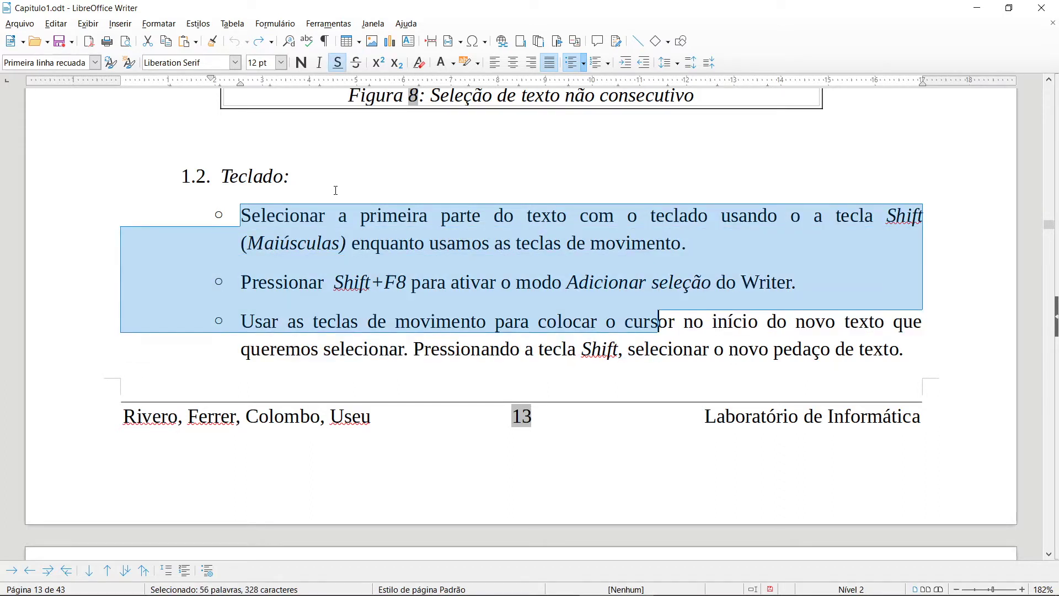
Shrink the selection line by line toward the first Teclado bullet and re-extend it to the third bullet's last line, twice.
key(shift+Up)
key(shift+Up)
key(shift+Up)
key(shift+Down)
key(shift+Down)
key(shift+Down)
key(shift+Down)
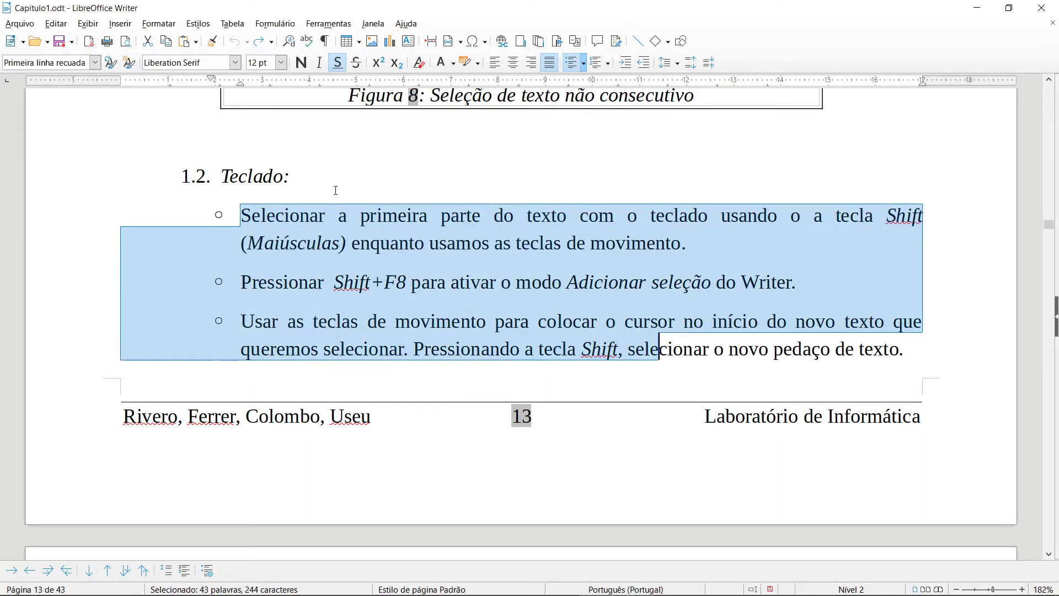
key(shift+Up)
key(shift+Up)
key(shift+Up)
key(shift+Up)
key(shift+Down)
key(shift+Down)
key(shift+Down)
key(shift+Down)
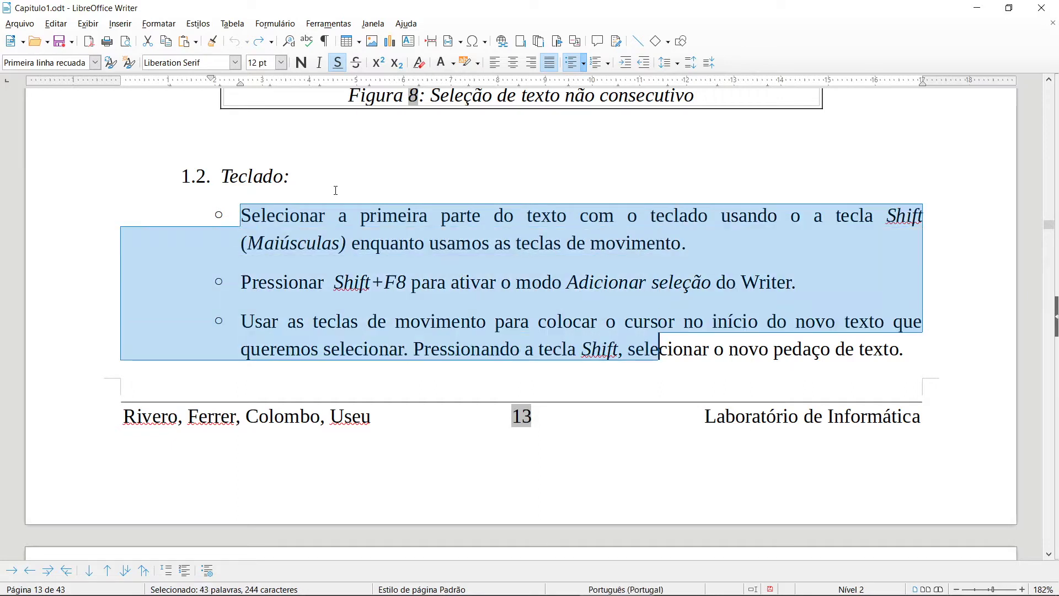
Shrink the selection back to the first bullet's opening line and clear it, placing the cursor in "movimento".
key(shift+Up)
key(shift+Up)
key(shift+Up)
key(shift+Up)
key(Down)
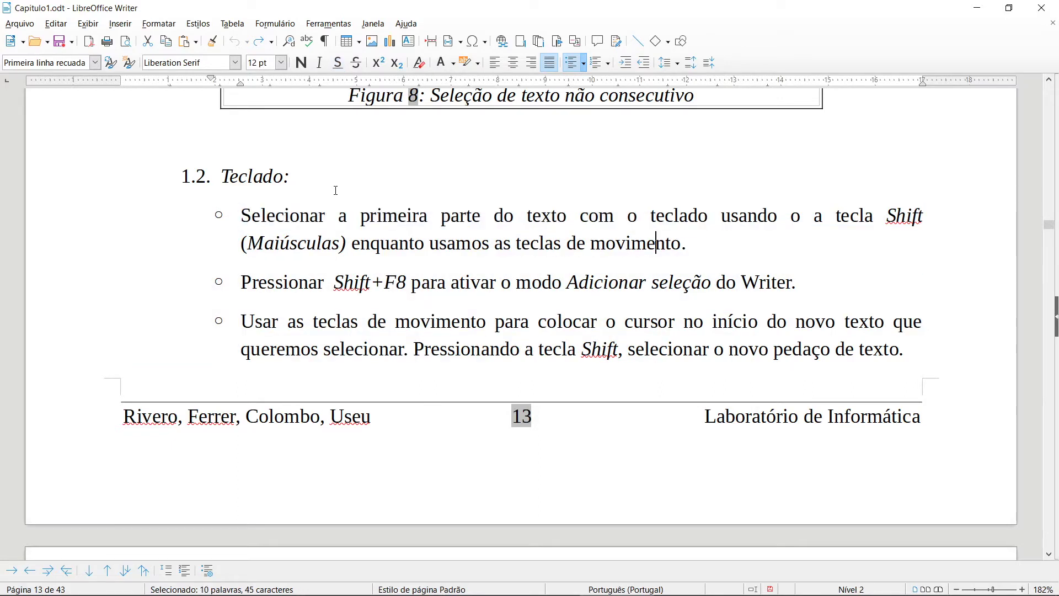
key(Down)
key(Down)
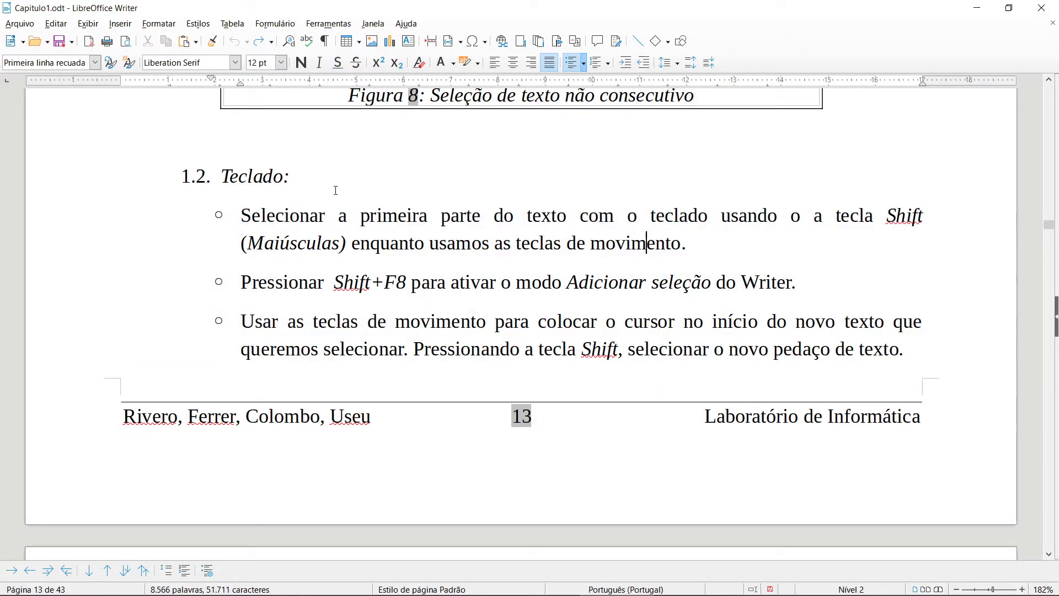
Move the cursor through the remaining Teclado bullets to the start of the page 14 paragraph beginning "Para sair do modo".
key(Left)
key(Left)
key(Left)
key(Left)
key(Left)
key(Left)
key(Left)
key(Left)
key(Left)
key(Left)
key(Left)
key(Left)
key(Left)
key(Left)
key(Left)
key(Left)
key(Left)
key(Left)
key(Left)
key(Left)
key(Down)
key(Down)
key(Up)
key(Down)
key(Down)
key(Down)
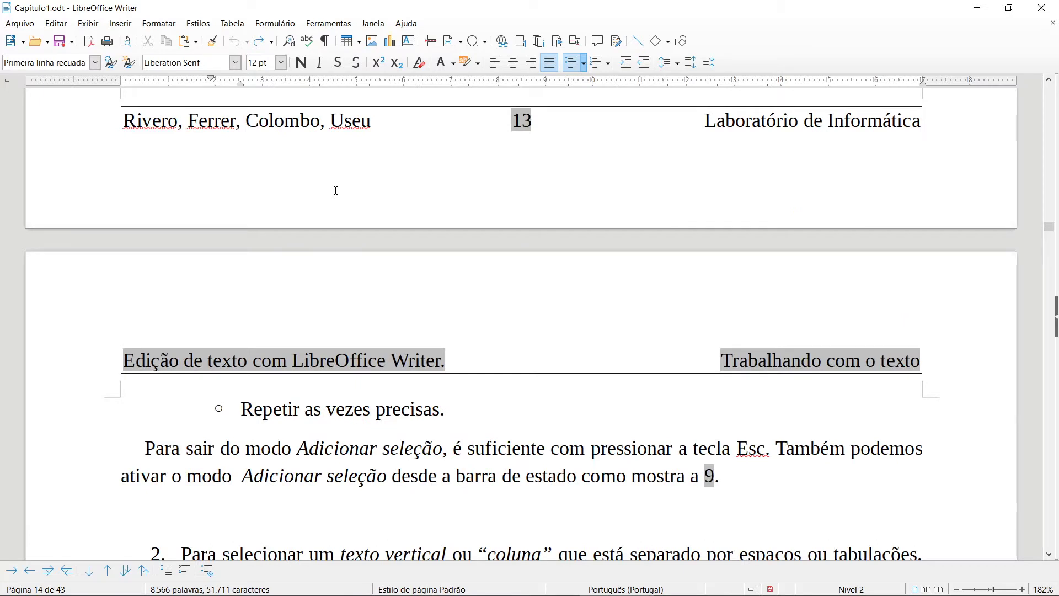
key(Down)
key(Left)
key(Left)
key(Left)
key(Left)
key(Left)
key(Left)
key(Left)
key(Left)
key(Left)
key(Left)
key(Left)
key(Left)
key(Left)
key(Left)
key(Left)
key(Left)
key(Left)
key(Left)
key(Left)
key(Left)
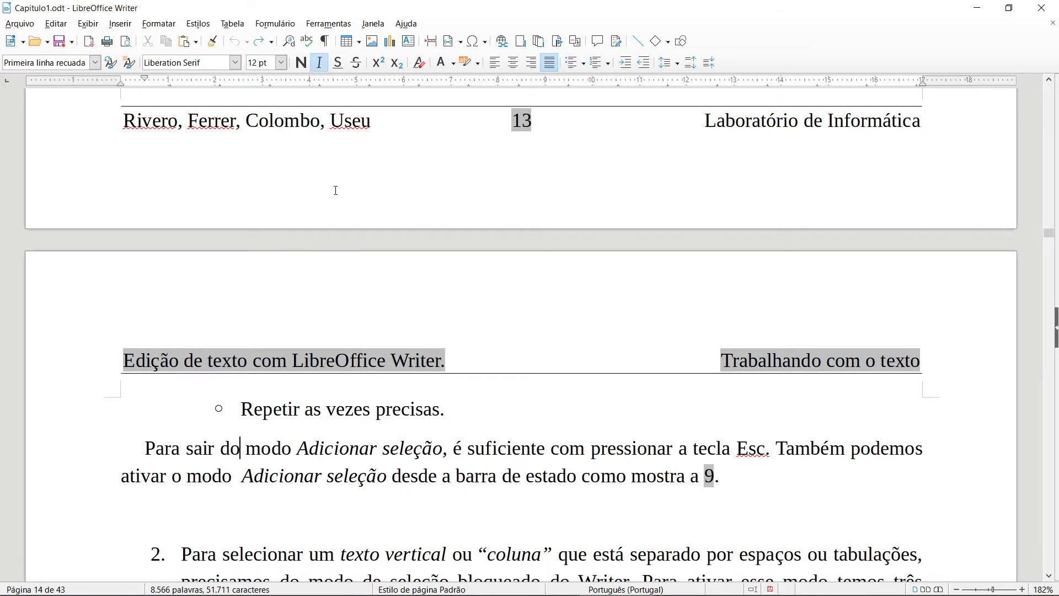
key(Left)
Select the text "Para sair do modo Adicionar seleção, é suf" with the keyboard from the paragraph's start.
key(shift+Right)
key(shift+Right)
key(shift+Right)
key(shift+Right)
key(shift+Right)
key(shift+Right)
key(shift+Right)
key(shift+Right)
key(shift+Right)
key(shift+Right)
key(shift+Right)
key(shift+Right)
key(shift+Right)
key(shift+Right)
key(shift+Right)
key(shift+Right)
key(shift+Right)
key(shift+Right)
key(shift+Right)
key(shift+Right)
key(shift+Right)
key(shift+Right)
key(shift+Right)
key(shift+Right)
key(shift+Right)
key(shift+Right)
key(shift+Right)
key(shift+Right)
key(shift+Right)
key(shift+Right)
key(shift+Right)
key(shift+Right)
key(shift+Right)
key(shift+Right)
key(shift+Right)
key(shift+Right)
key(shift+Right)
key(shift+Right)
key(shift+Right)
key(shift+Right)
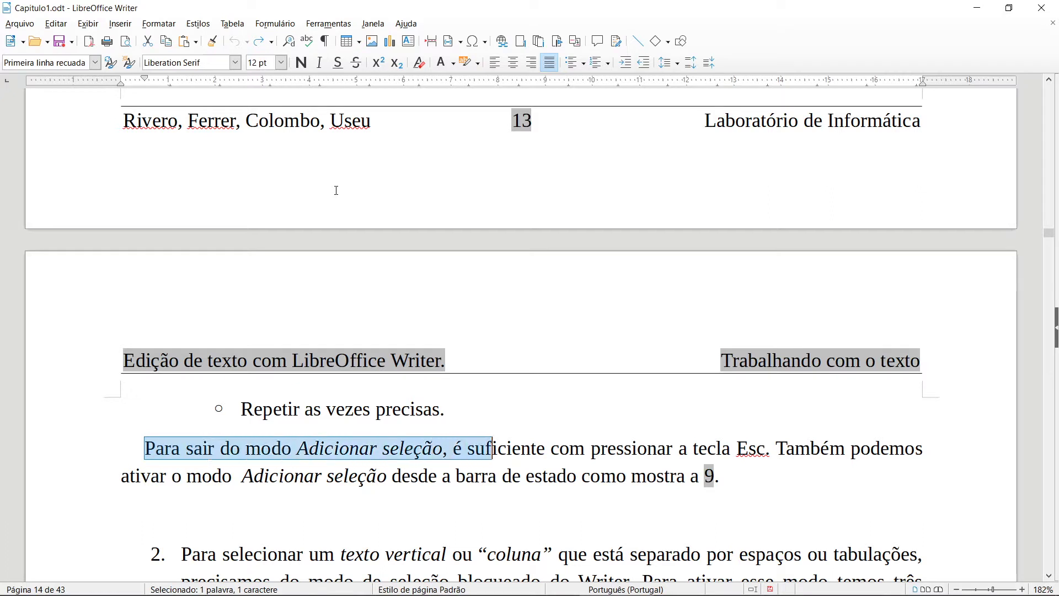
Clear the selection and move the cursor back into the word "Adicionar" in the same paragraph.
key(Left)
key(Left)
key(Left)
key(Left)
key(Left)
key(Left)
key(Left)
key(Left)
key(Left)
key(Left)
key(Left)
key(Left)
key(Left)
key(Left)
key(Left)
key(Left)
key(Left)
key(Left)
key(Left)
key(Left)
key(Left)
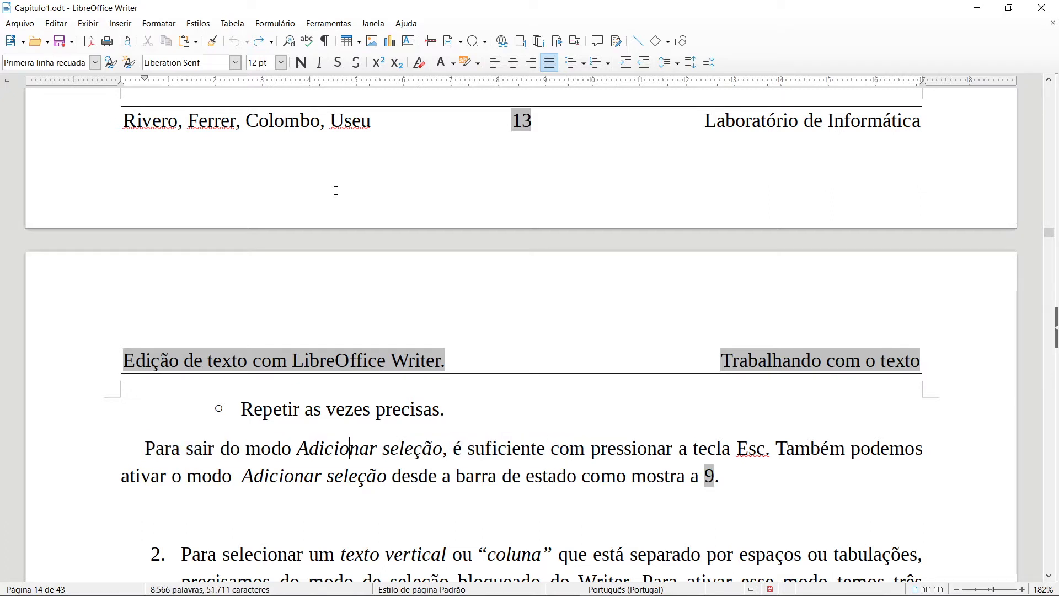
Select "Para sair do modo Adicionar seleção" at the start of the page 14 paragraph with the keyboard.
key(Left)
key(Left)
key(Left)
key(shift+Right)
key(shift+Right)
key(shift+Right)
key(shift+Right)
key(shift+Right)
key(shift+Right)
key(shift+Right)
key(shift+Right)
key(shift+Right)
key(shift+Right)
key(shift+Right)
key(shift+Right)
key(shift+Right)
key(shift+Right)
key(shift+Right)
key(shift+Right)
key(shift+Right)
key(shift+Right)
key(shift+Right)
key(shift+Right)
key(shift+Right)
key(shift+Right)
key(shift+Right)
key(shift+Right)
key(shift+Right)
key(shift+Right)
key(shift+Right)
key(shift+Right)
key(shift+Right)
key(shift+Right)
key(shift+Right)
key(shift+Right)
key(shift+Right)
key(shift+Right)
key(shift+Right)
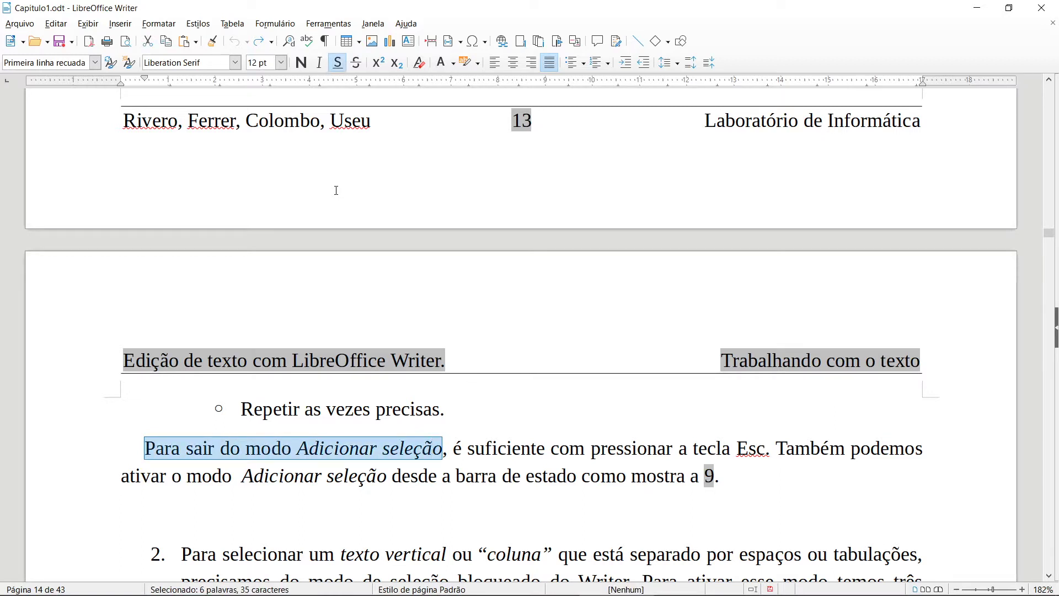
Replace the selection with a keyboard selection of "e com pressionar a", starting at the last letter of "suficiente".
key(Right)
key(Right)
key(Right)
key(Right)
key(Right)
key(Right)
key(Right)
key(Right)
key(Right)
key(Right)
key(Right)
key(Right)
key(Right)
key(shift+Right)
key(shift+Right)
key(shift+Right)
key(shift+Right)
key(shift+Right)
key(shift+Right)
key(shift+Right)
key(shift+Right)
key(shift+Right)
key(shift+Right)
key(shift+Right)
key(shift+Right)
key(shift+Right)
key(shift+Right)
key(shift+Right)
key(shift+Right)
key(shift+Right)
key(shift+Right)
key(shift+Right)
key(shift+Right)
key(shift+Right)
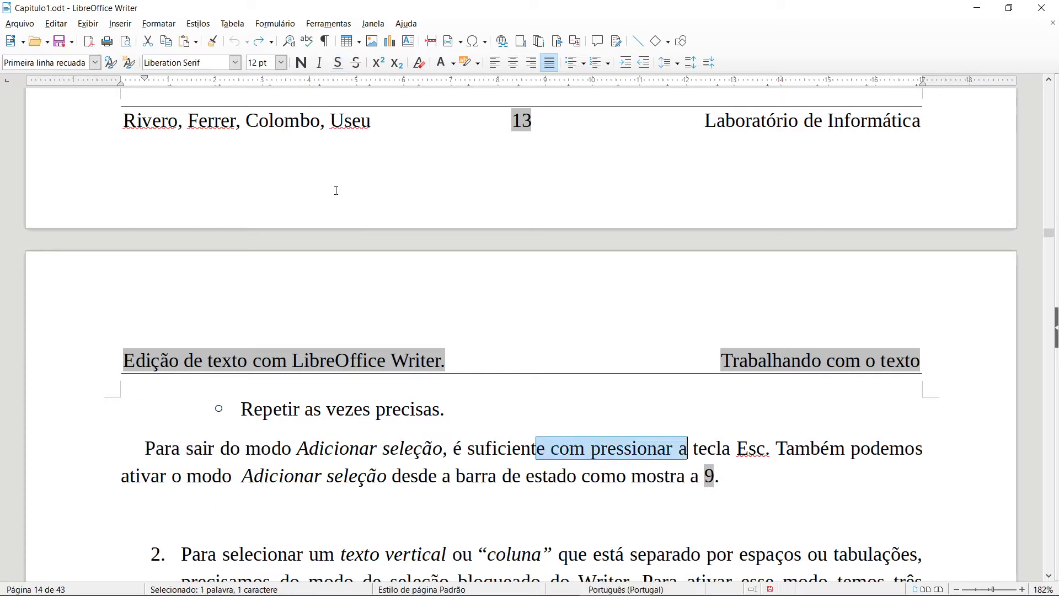
Clear the selection and move the cursor into the word "desde" on the paragraph's second line.
key(Left)
key(Left)
key(Left)
key(Left)
key(Left)
key(Left)
key(Left)
key(Left)
key(Left)
key(Left)
key(Left)
key(Left)
key(Left)
key(Left)
key(Left)
key(Left)
key(Left)
key(Left)
key(Left)
key(Left)
key(Left)
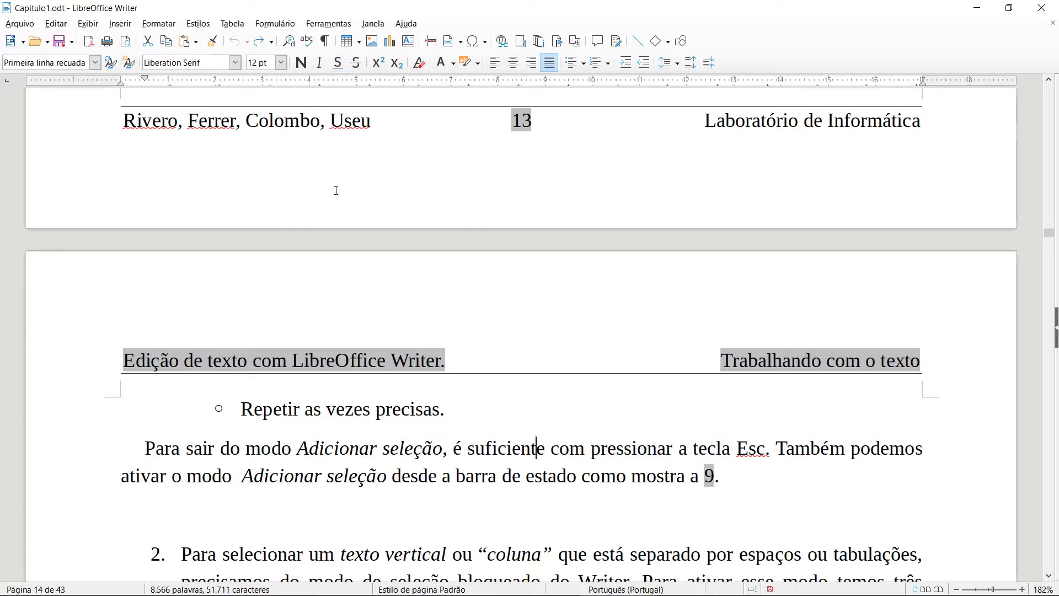
key(Down)
Select "a selecionar um texto vertical ou “coluna” que está" in item 2, and clear the selection by placing the cursor on the next line.
scroll(535, 258, up, 3)
scroll(518, 302, down, 6)
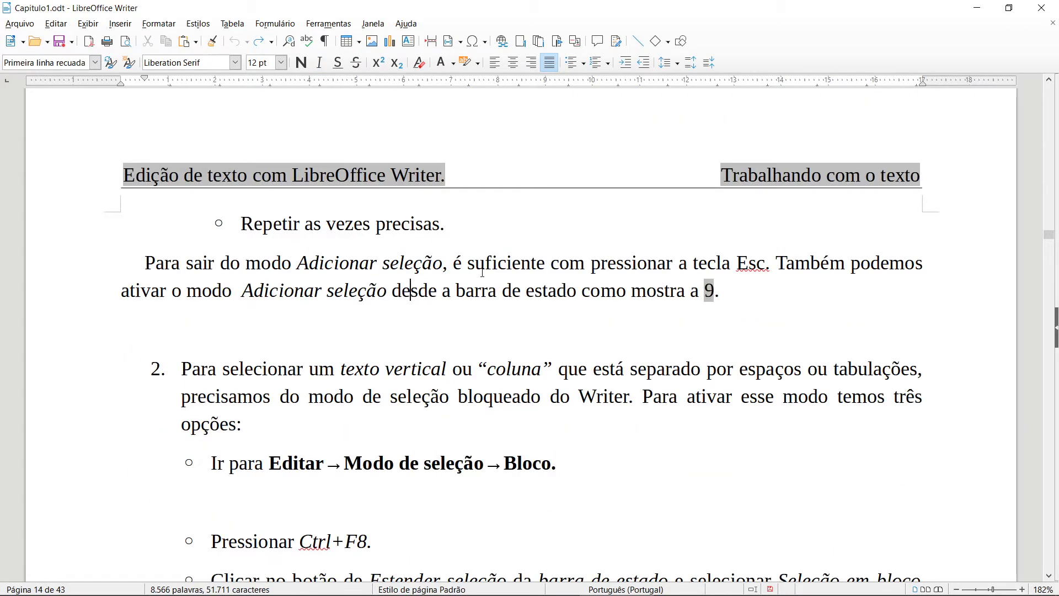
scroll(483, 272, down, 3)
scroll(482, 272, up, 3)
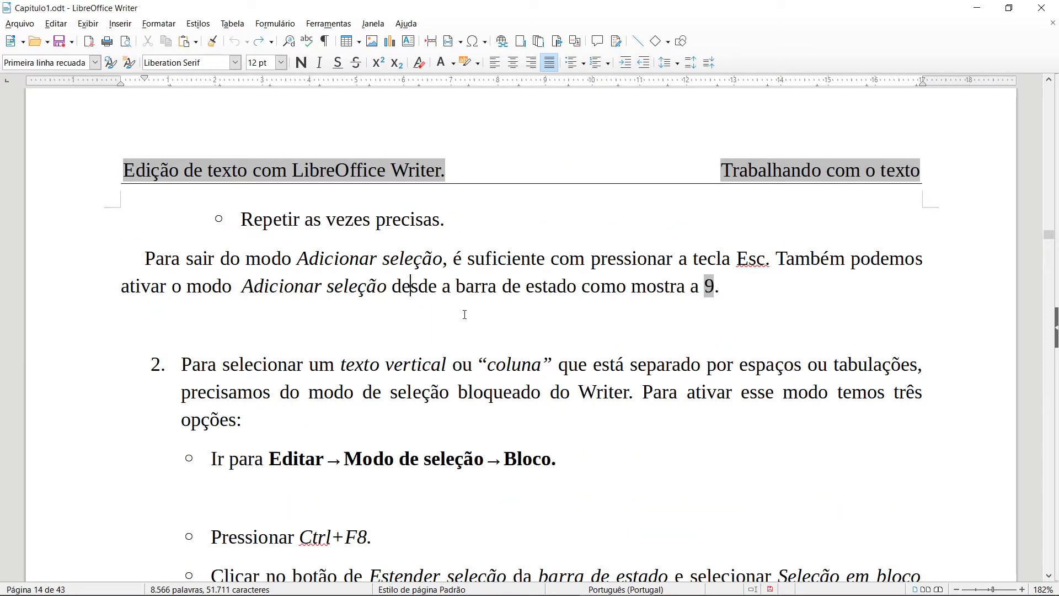
drag(207, 365, 631, 365)
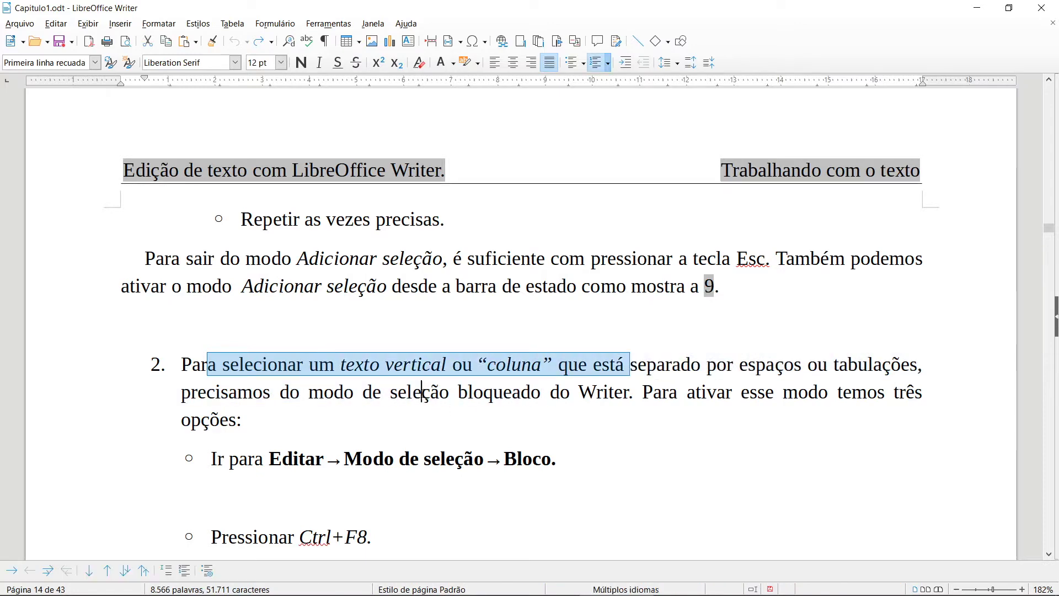
click(493, 392)
Switch the text selection mode to Bloco.
scroll(524, 368, down, 2)
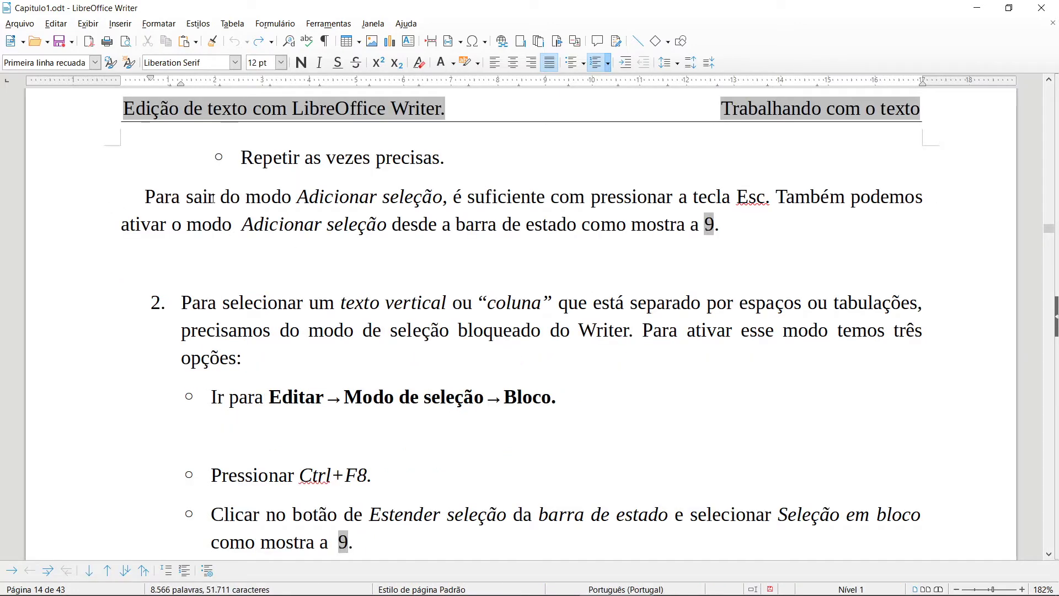
click(88, 24)
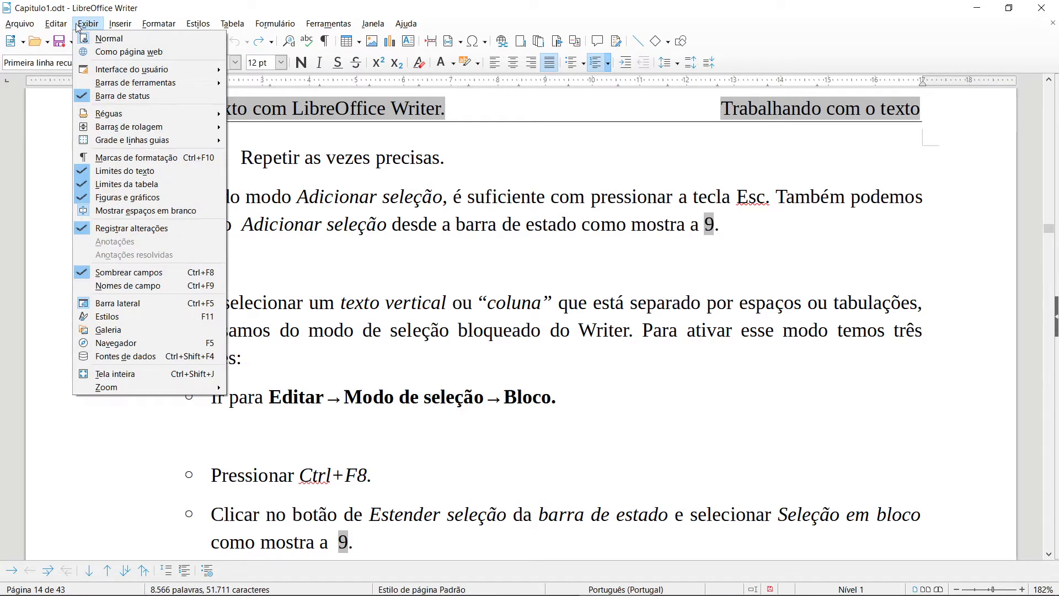
mouse_move(59, 26)
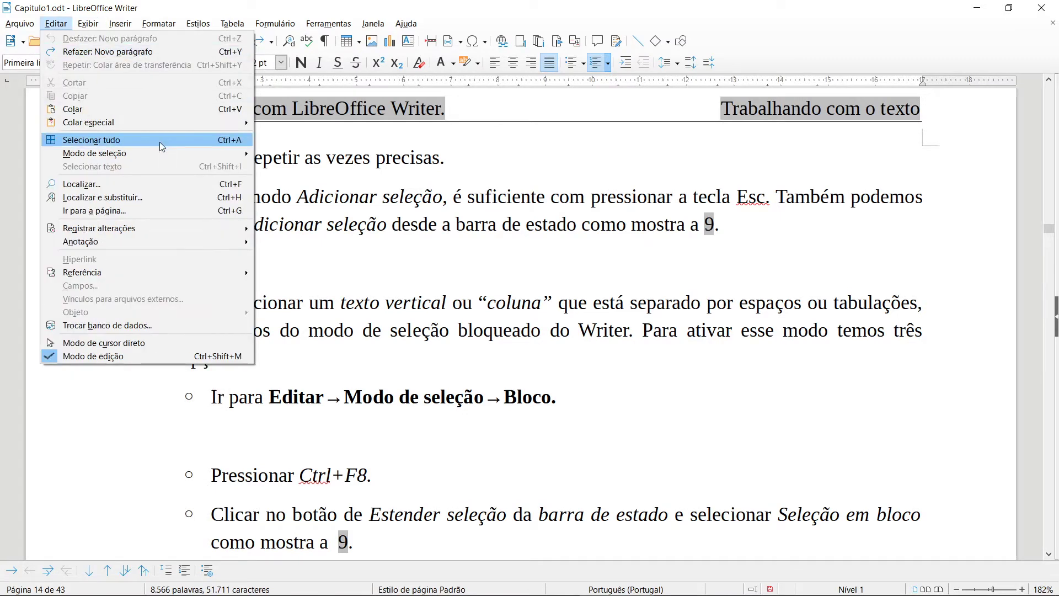
mouse_move(160, 158)
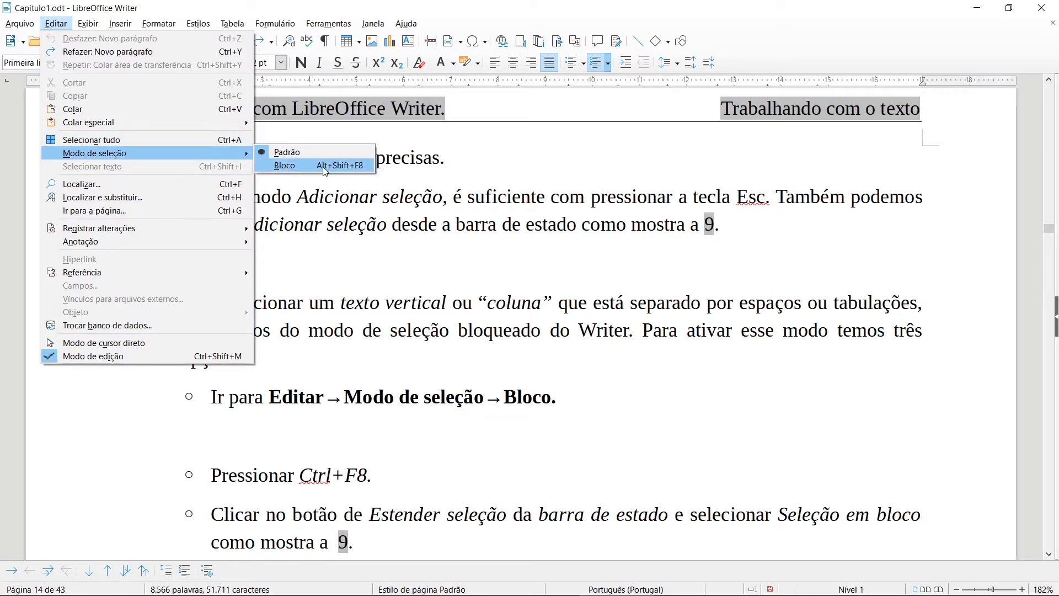
click(354, 164)
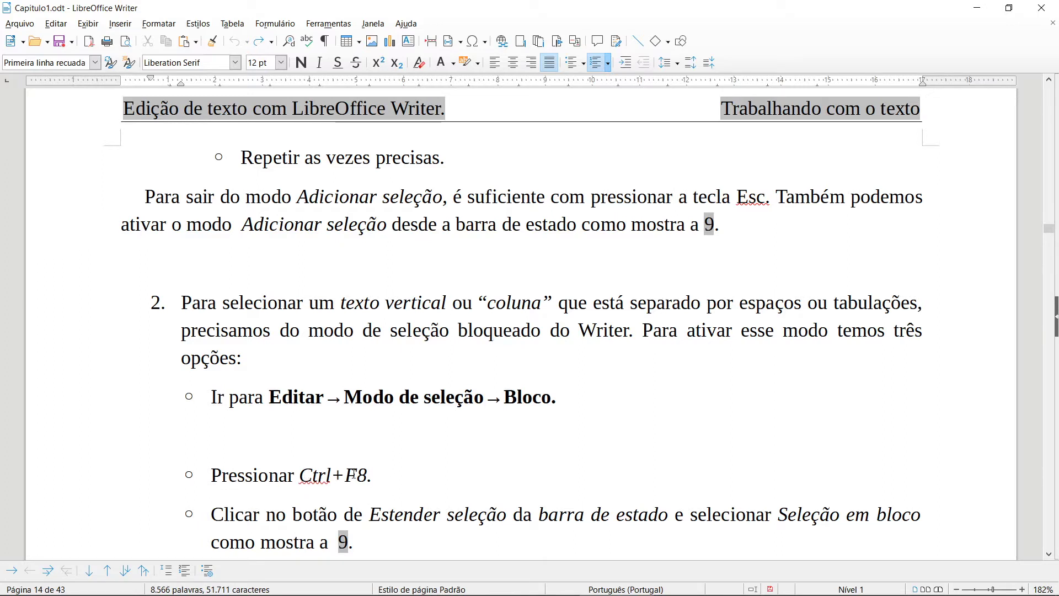
Select several vertical text blocks on page 14, ending with one from "pressionar" in the first paragraph down to "Seleção em bloco" in the last bullet.
drag(418, 303, 698, 525)
drag(398, 193, 565, 521)
drag(682, 314, 609, 513)
click(707, 193)
drag(707, 193, 766, 295)
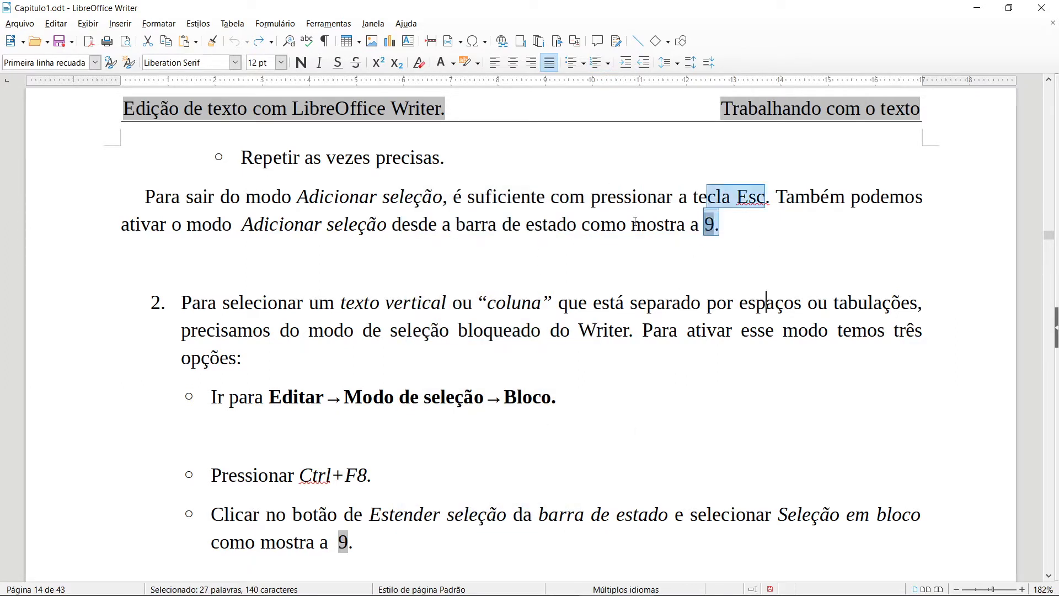
click(476, 223)
drag(359, 194, 558, 516)
drag(600, 195, 797, 513)
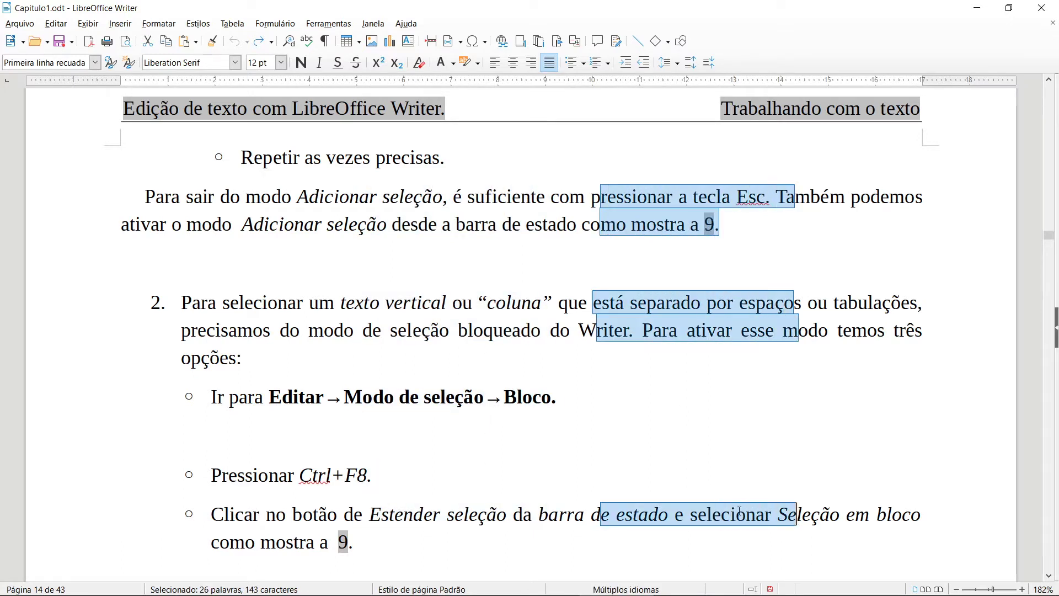
Restore the selection mode to Padrão and clear the block selection by placing the cursor before "Bloco." in the first bullet.
click(90, 25)
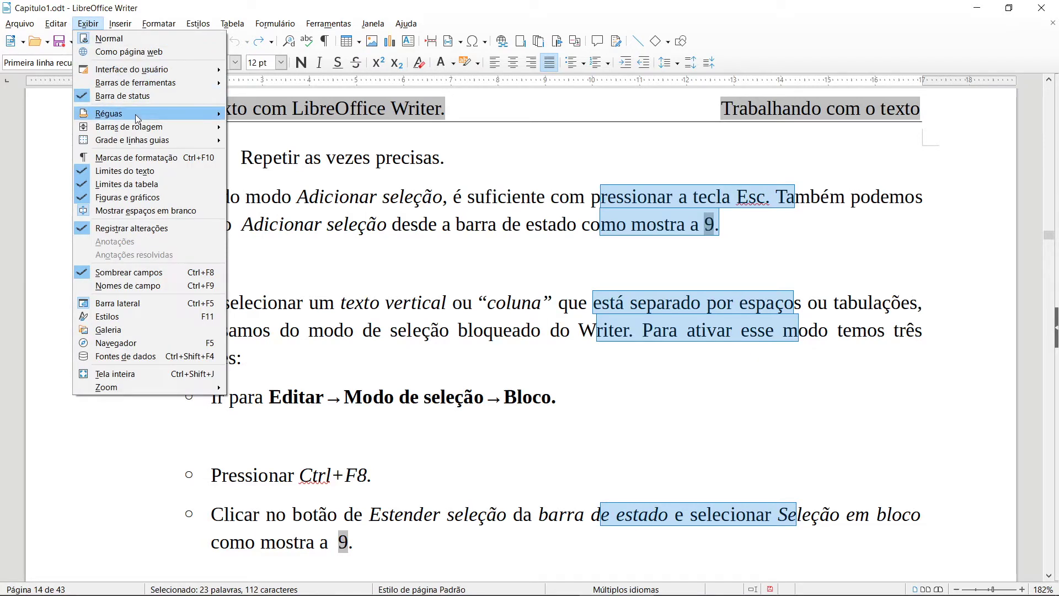
mouse_move(137, 117)
mouse_move(55, 25)
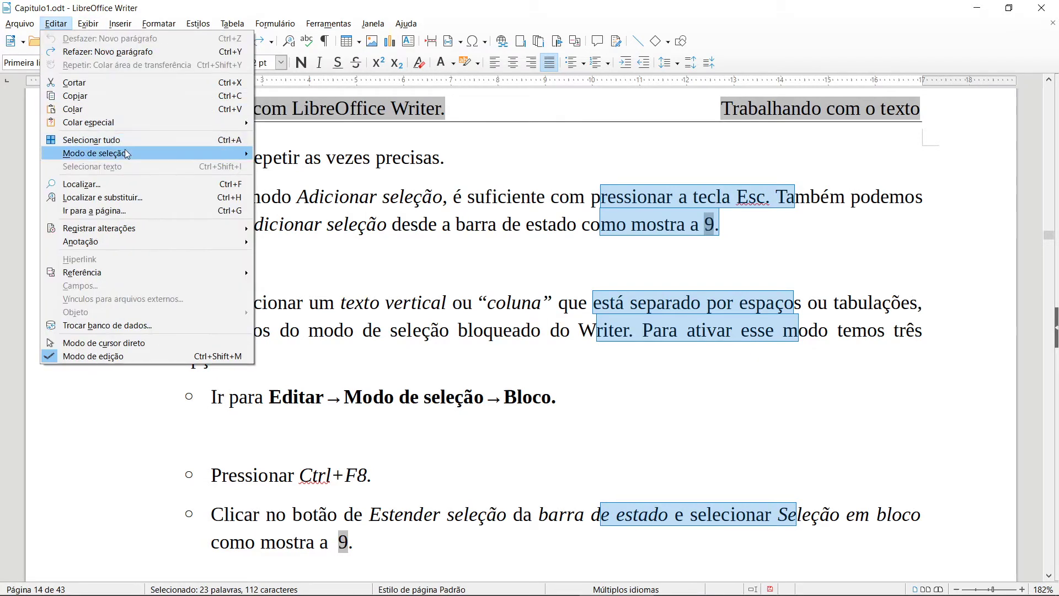
mouse_move(143, 153)
click(306, 149)
click(504, 397)
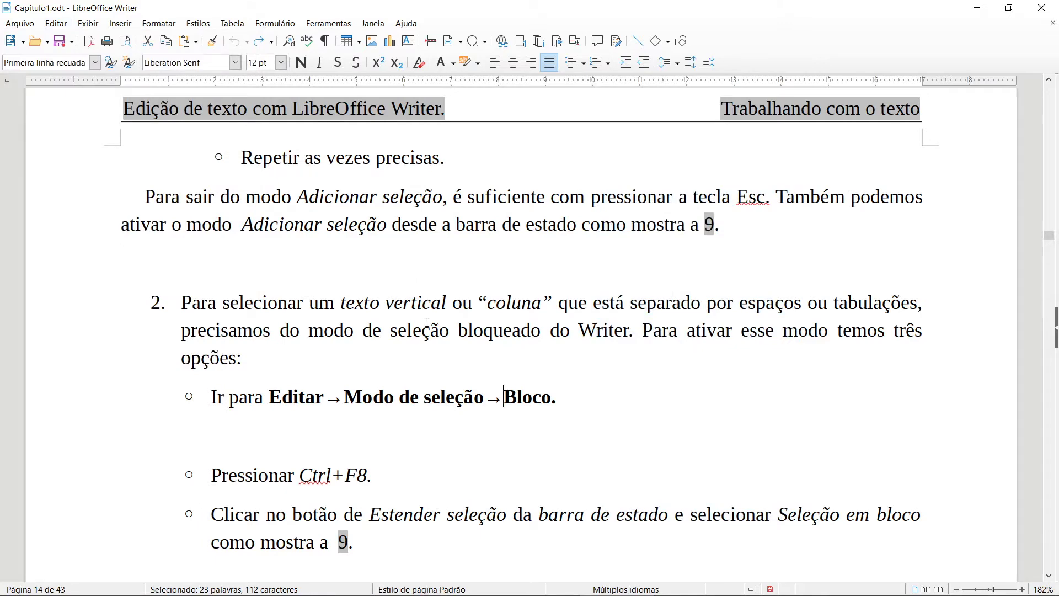
Copy the text "Editar→Colar Especial... e na nova janela sel" from item 3 at the end of page 14.
scroll(365, 294, down, 3)
scroll(366, 294, down, 3)
scroll(200, 268, down, 1)
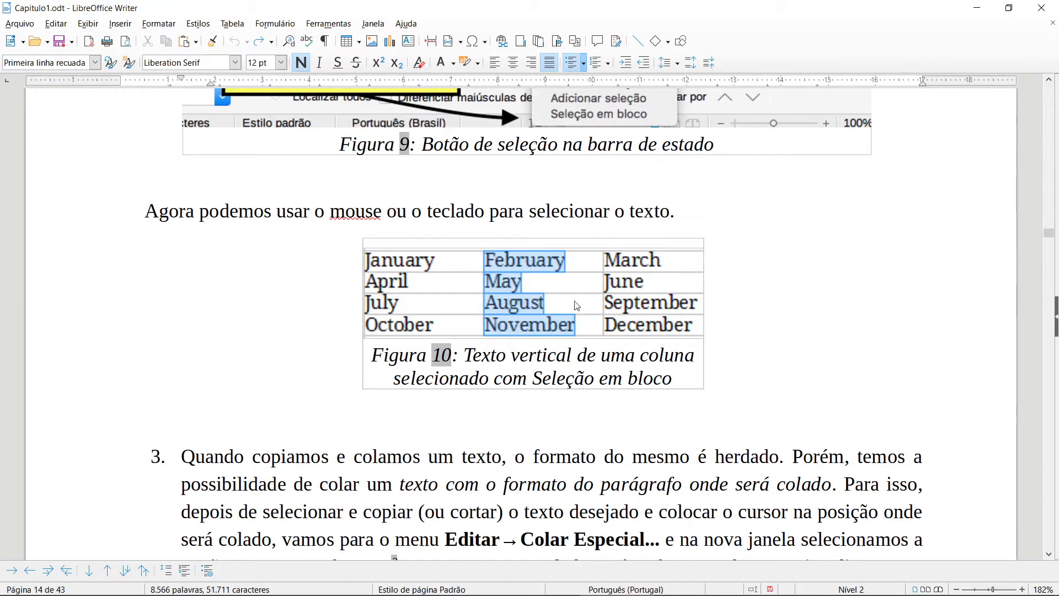
scroll(207, 338, down, 3)
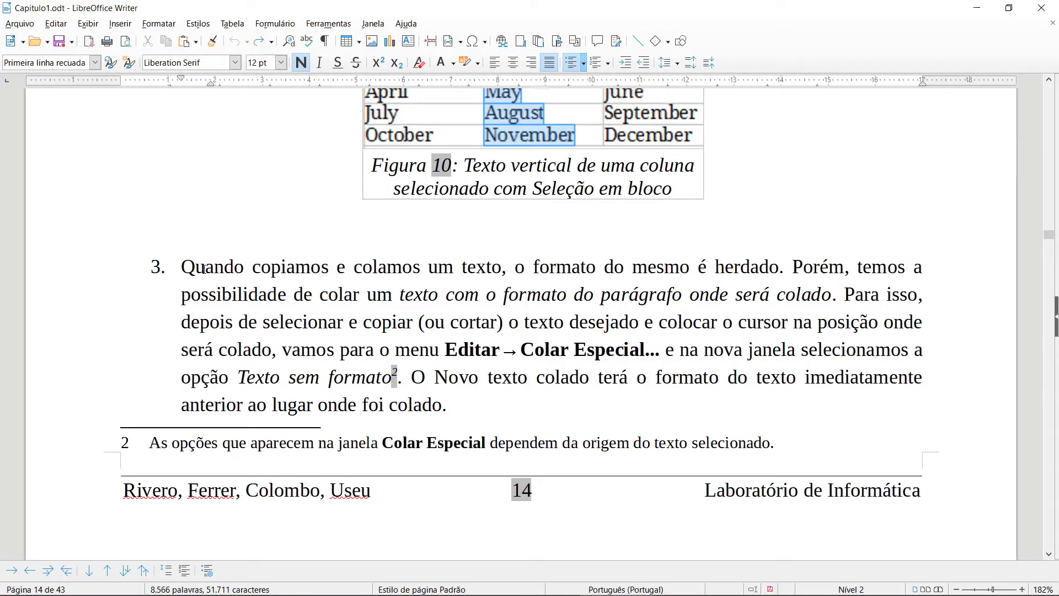
scroll(203, 270, down, 1)
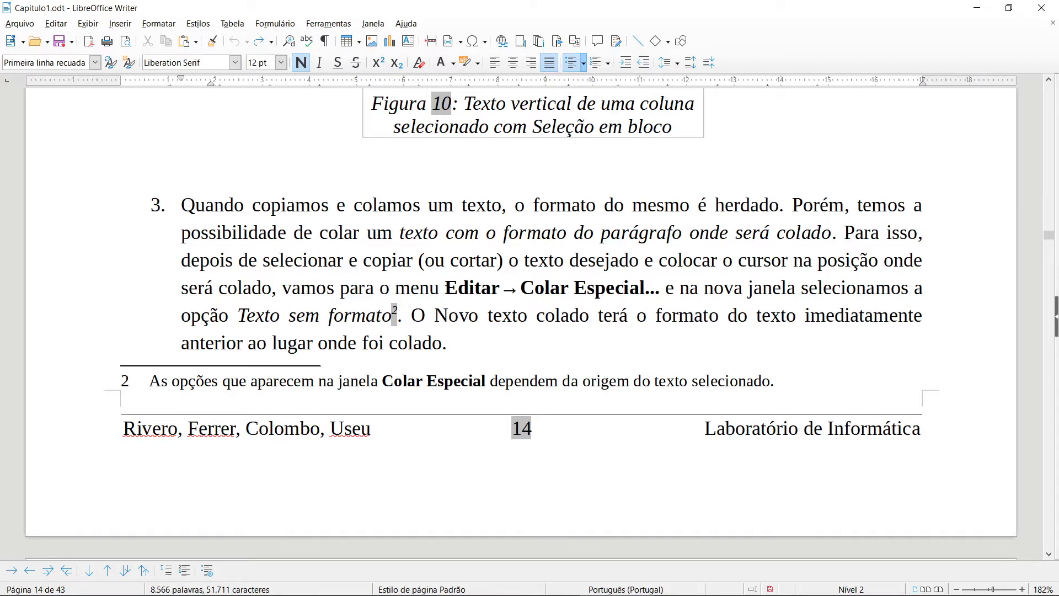
drag(444, 288, 822, 289)
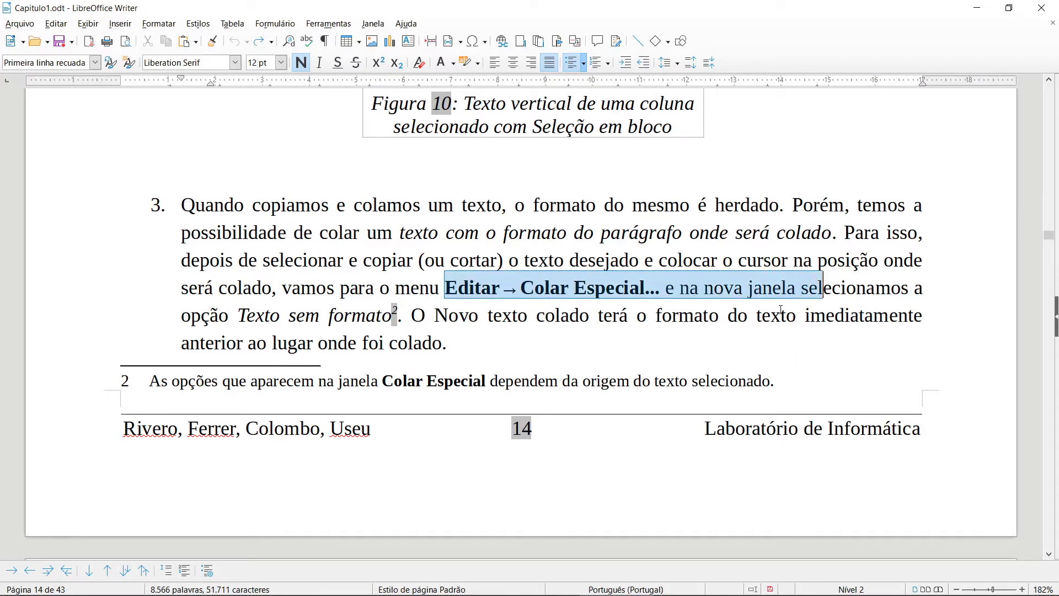
click(56, 23)
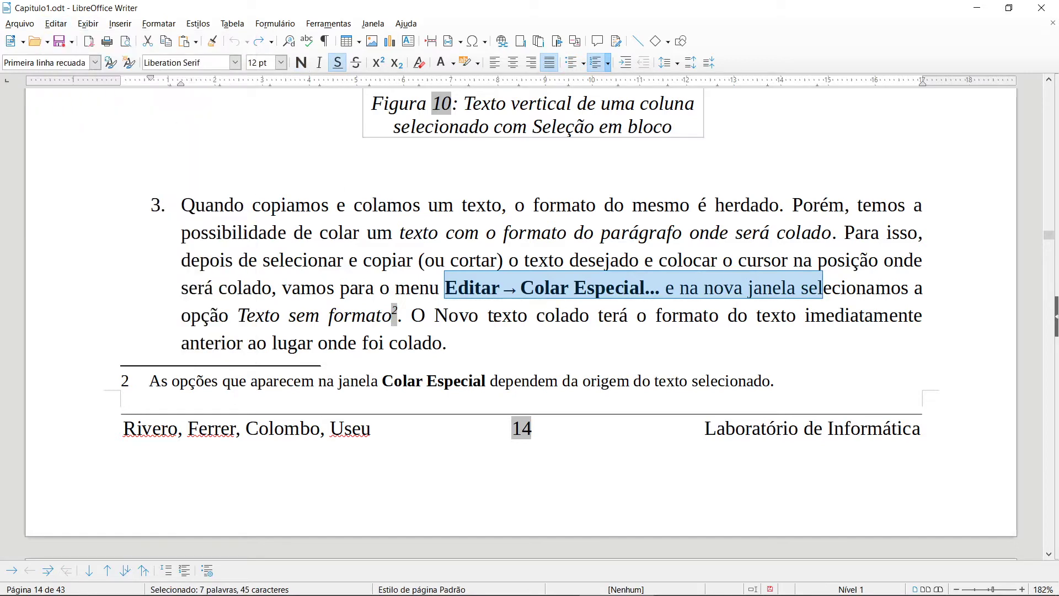
click(489, 339)
scroll(489, 338, down, 5)
scroll(496, 386, up, 6)
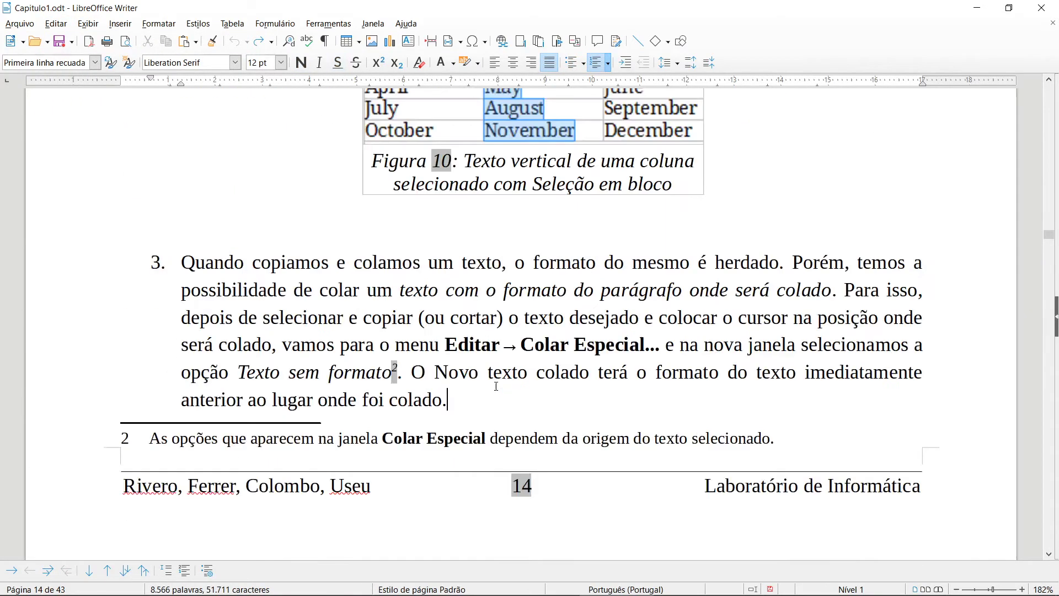
key(Return)
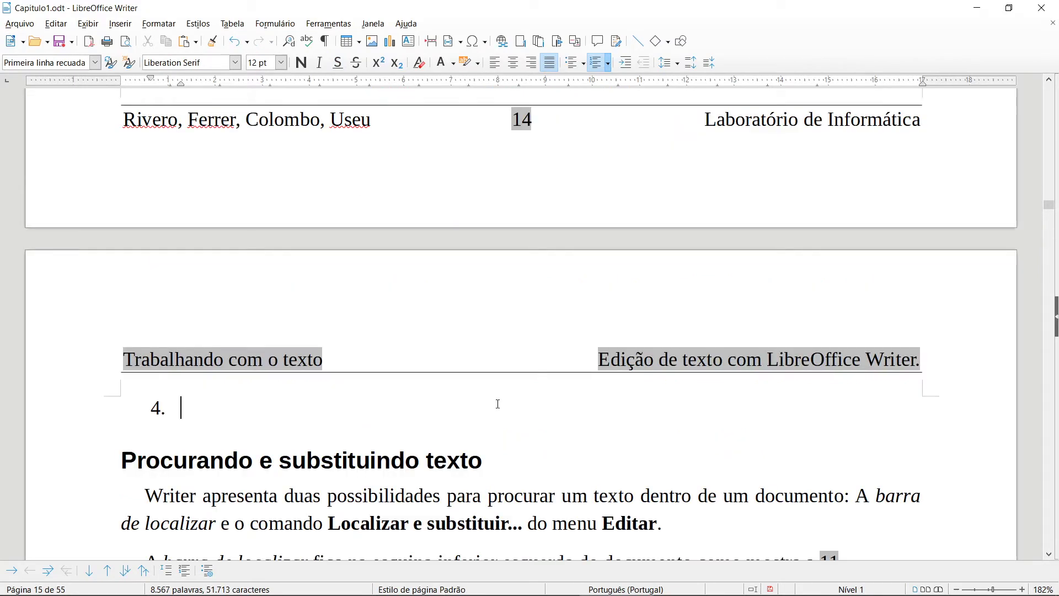
key(ctrl+z)
key(ctrl+z)
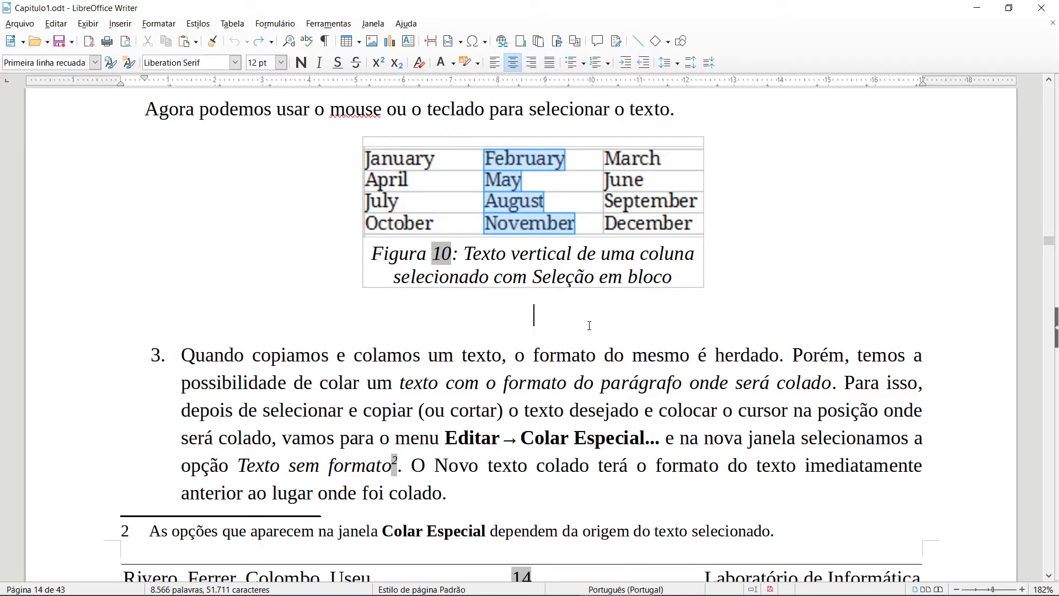
Paste the copied text with its formatting into the empty paragraph below the Figura 10 caption, and undo the paste.
text(Editar→Colar Especial... e na nova janela sel)
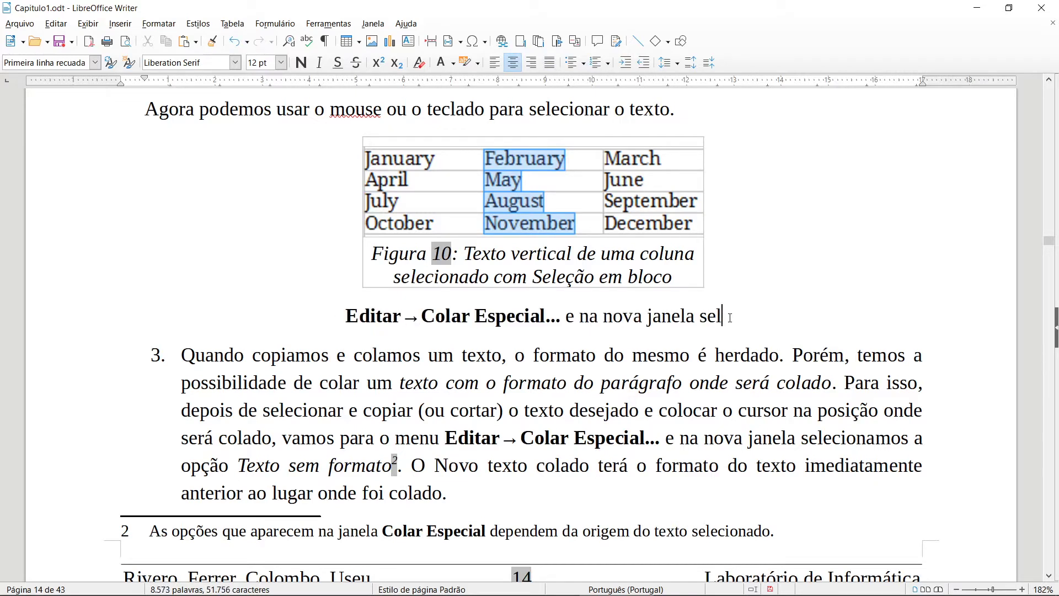
key(ctrl+z)
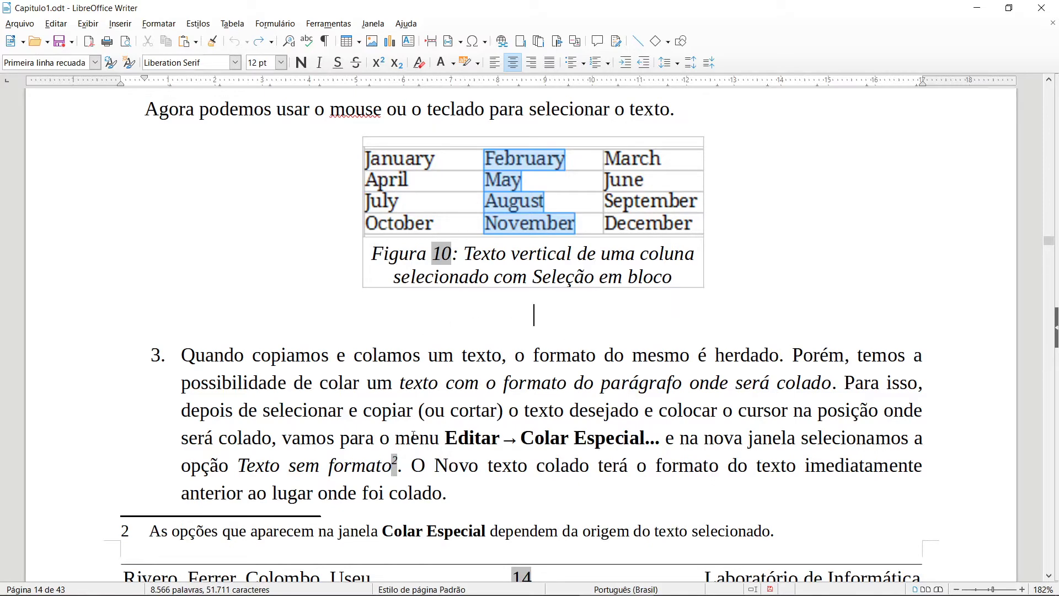
Paste the copied text without formatting into the empty paragraph above item 3, and undo the paste.
click(64, 26)
mouse_move(110, 123)
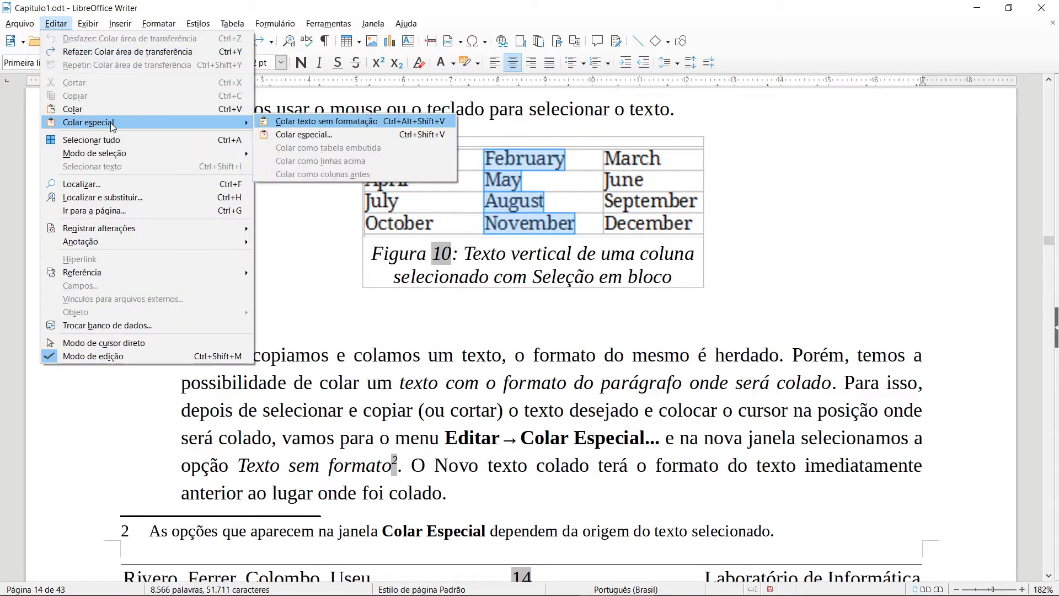
click(305, 123)
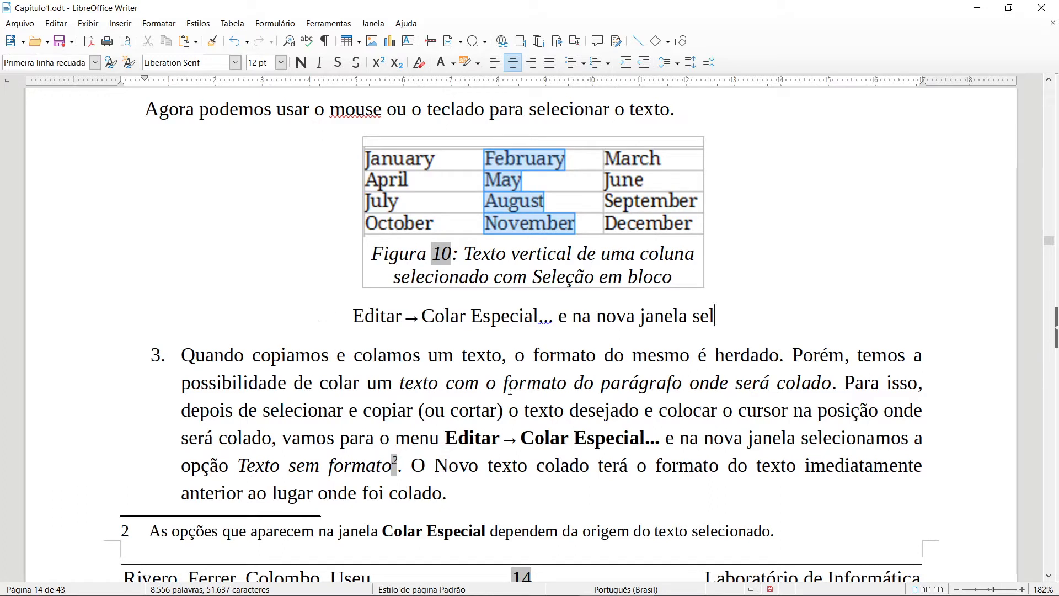
key(ctrl+z)
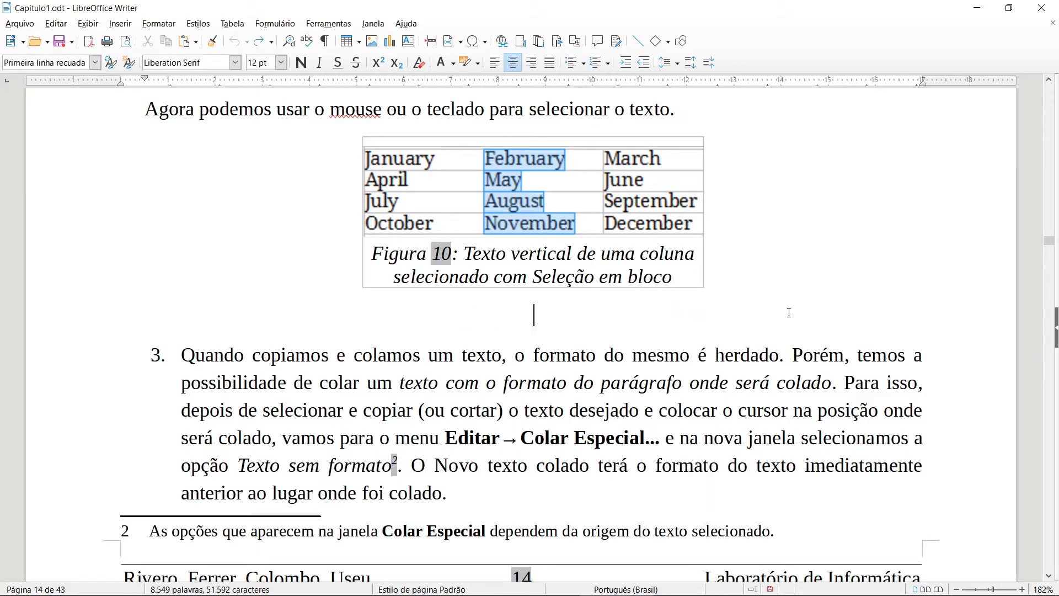
Clear the direct formatting of the whole item 3 paragraph, and undo the change.
drag(456, 497, 185, 354)
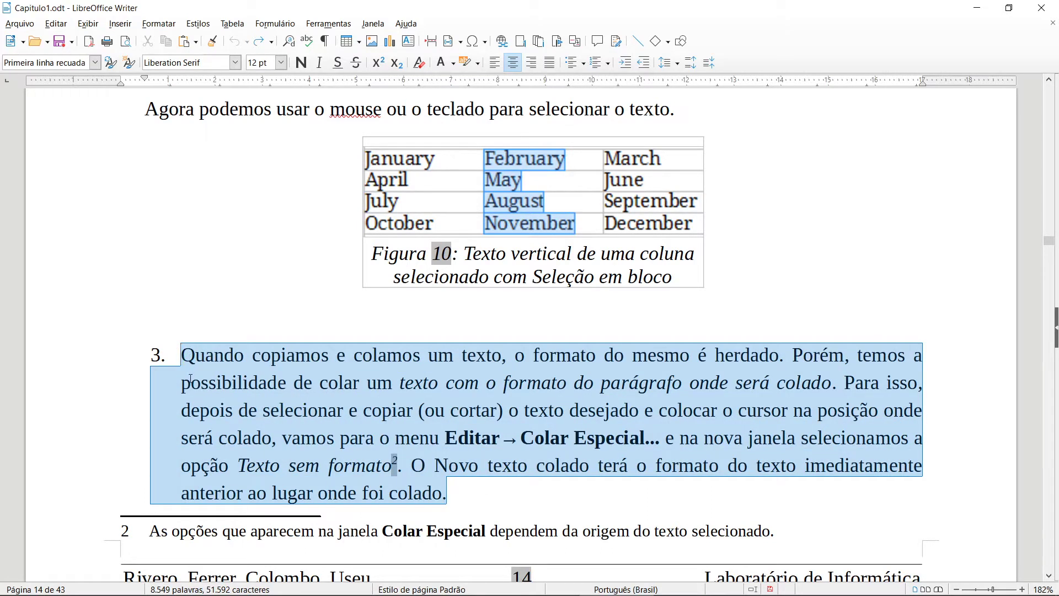
click(420, 63)
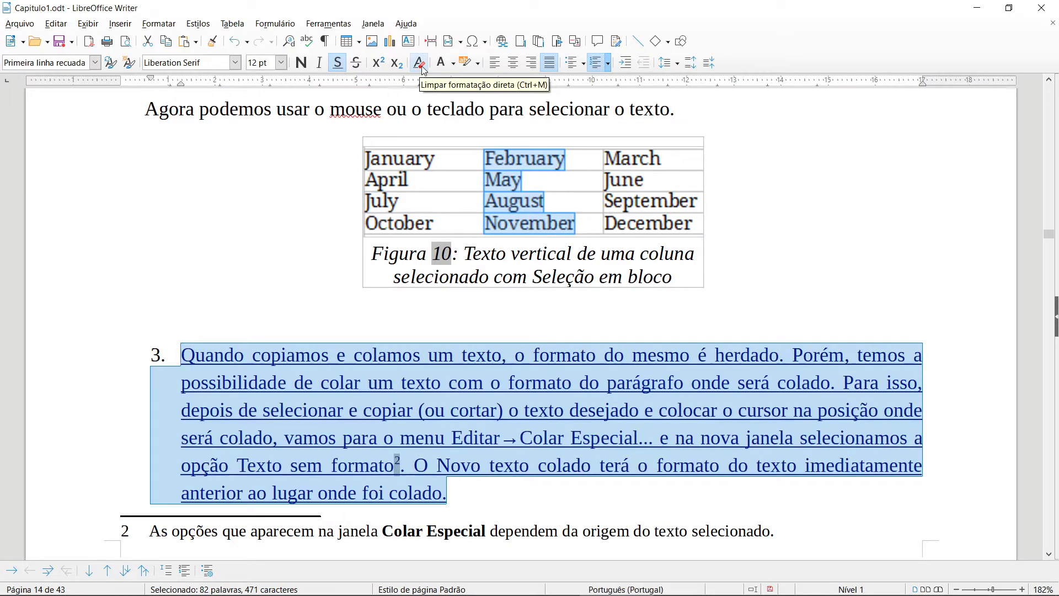
click(547, 490)
key(ctrl+z)
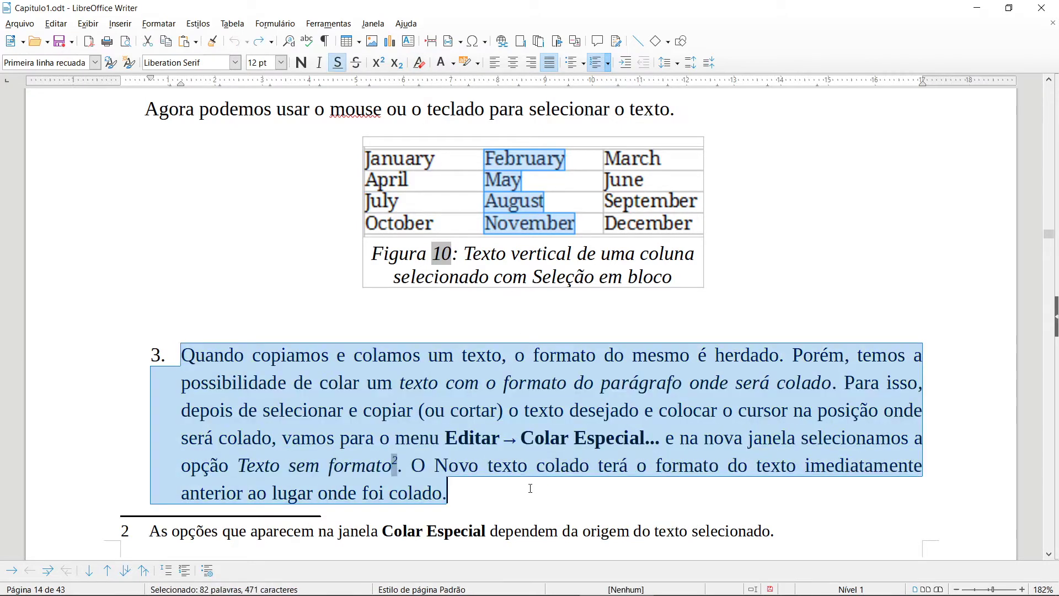
Clear the direct formatting of the whole item 3 paragraph, remove its underline, and deselect it.
click(461, 489)
drag(461, 490, 177, 355)
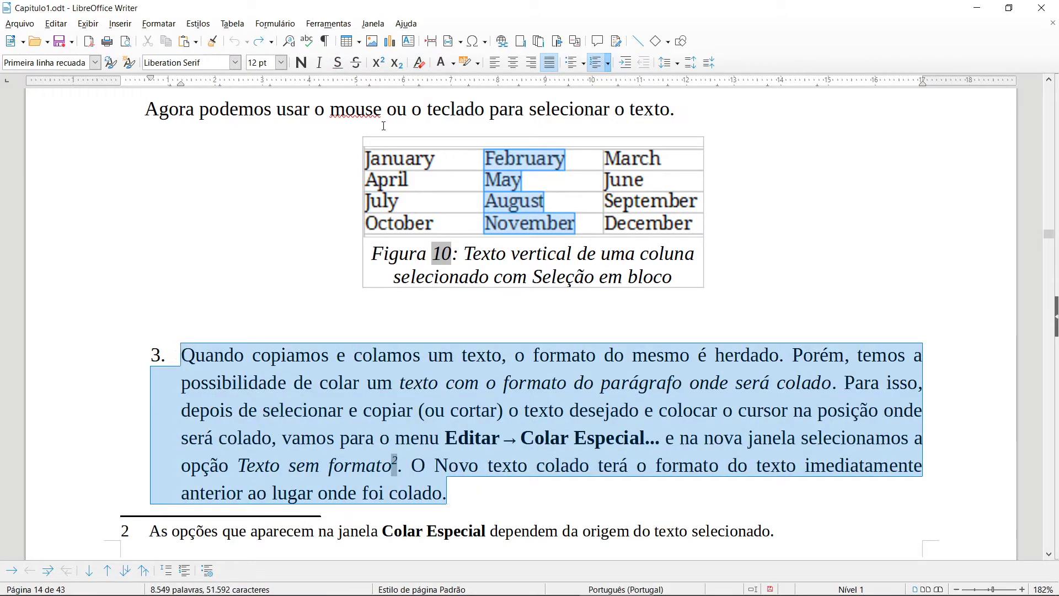
click(418, 64)
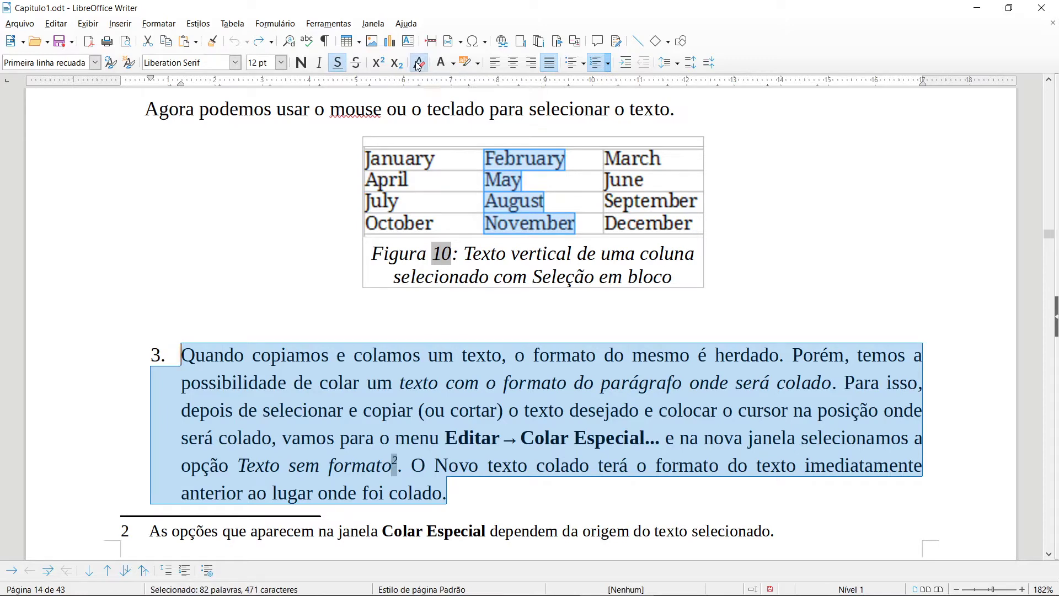
click(336, 71)
click(291, 163)
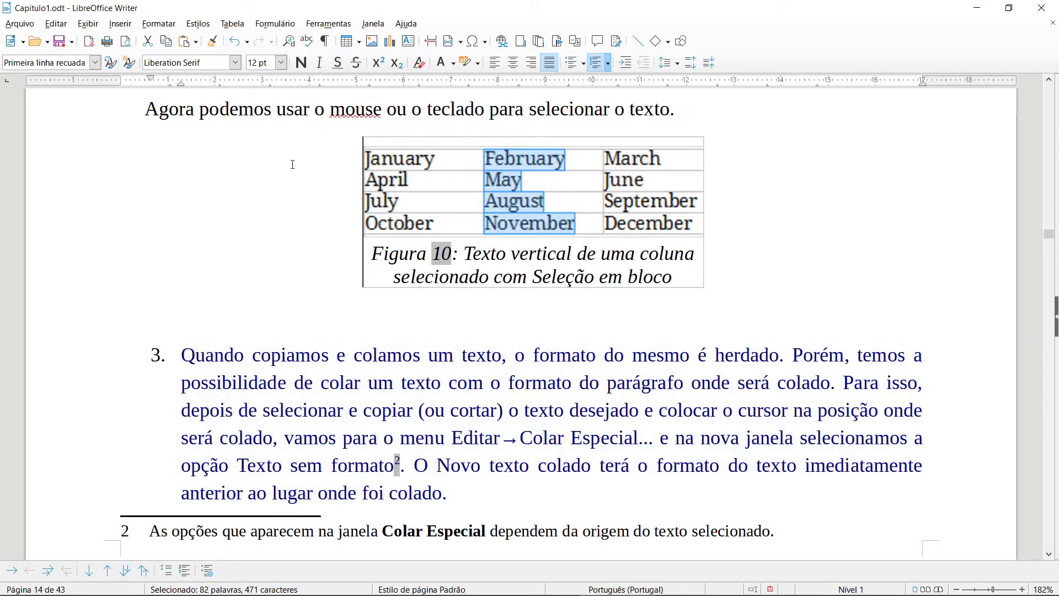
Undo the last two formatting changes on the item 3 paragraph and deselect it.
key(ctrl+z)
key(ctrl+z)
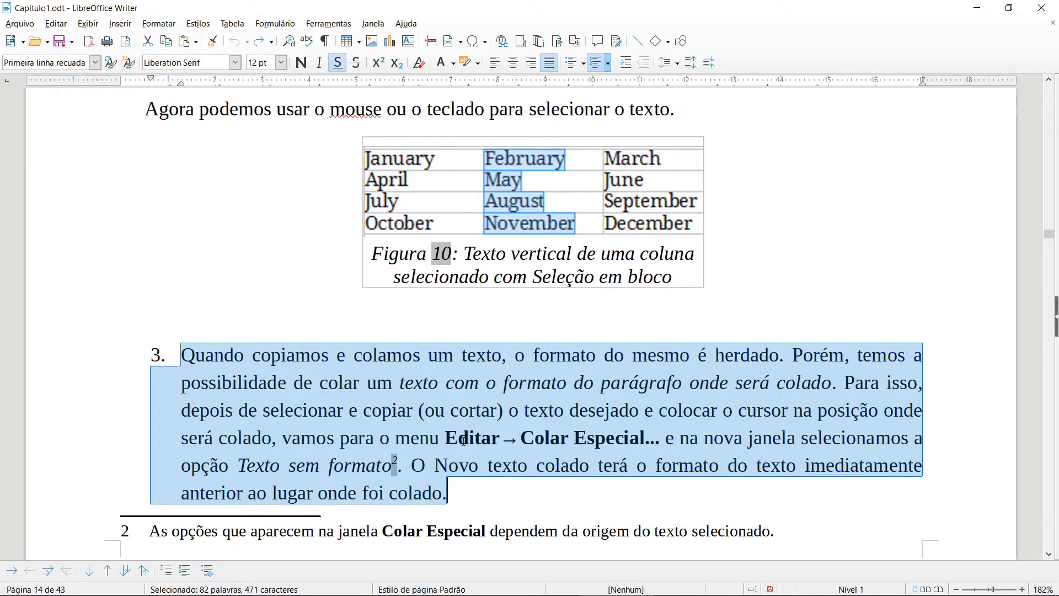
click(492, 465)
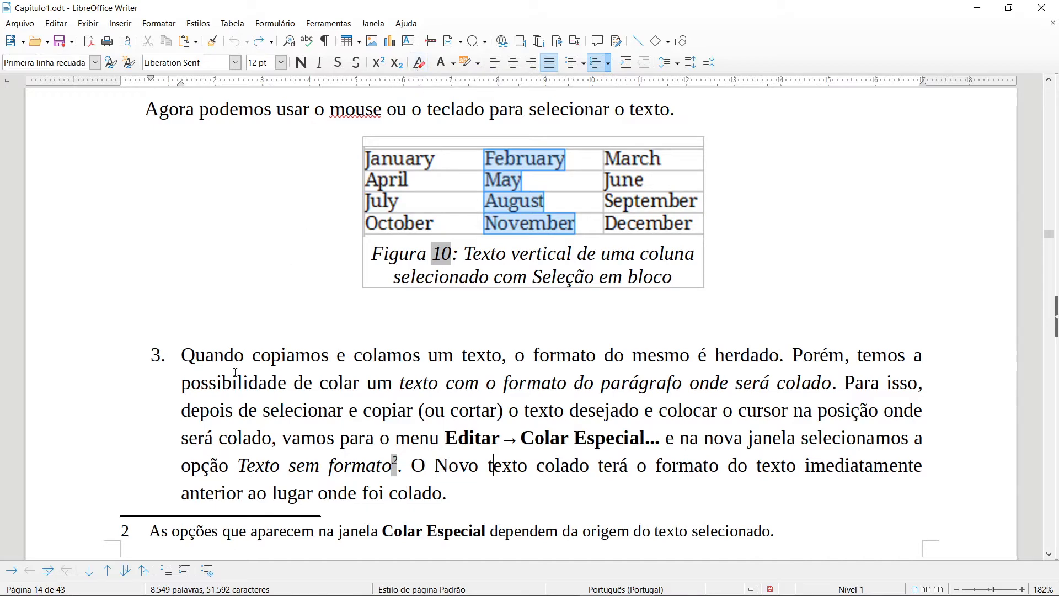
Clear the direct formatting of item 3 from its start into the fifth line, and undo the change.
drag(182, 355, 695, 465)
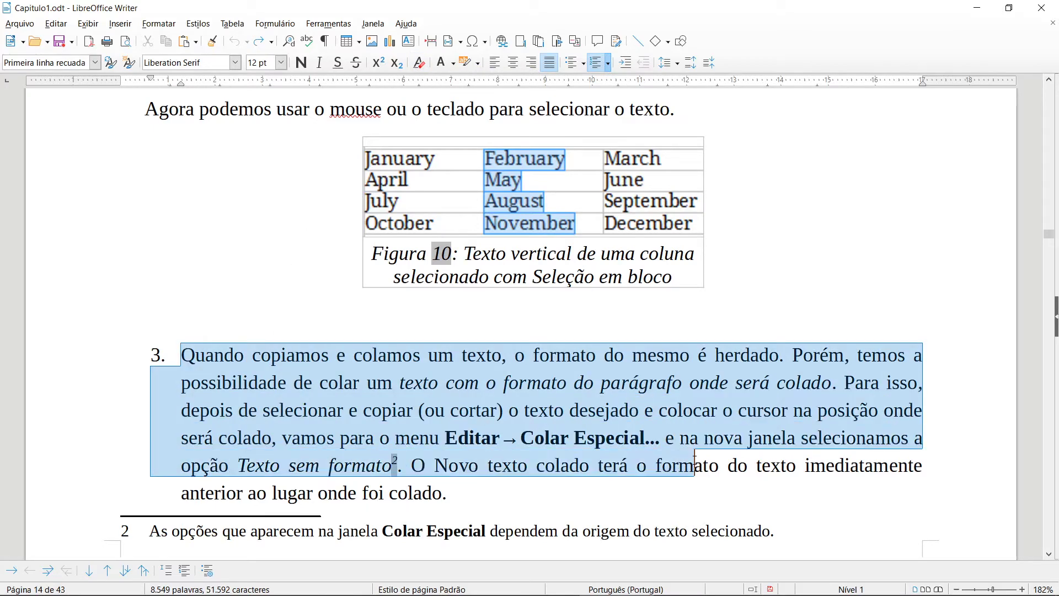
click(62, 25)
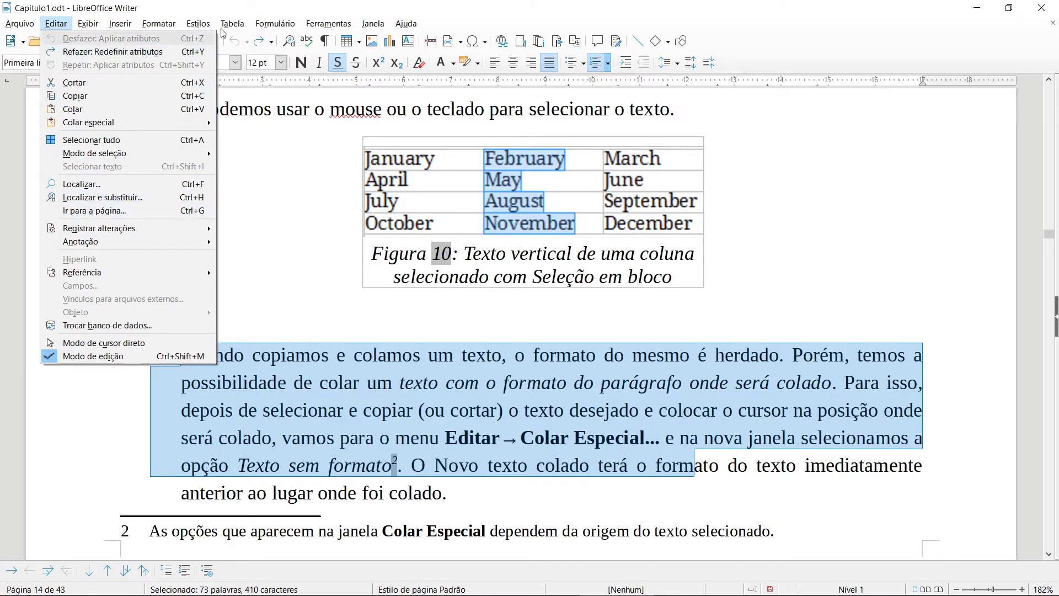
mouse_move(206, 28)
mouse_move(320, 28)
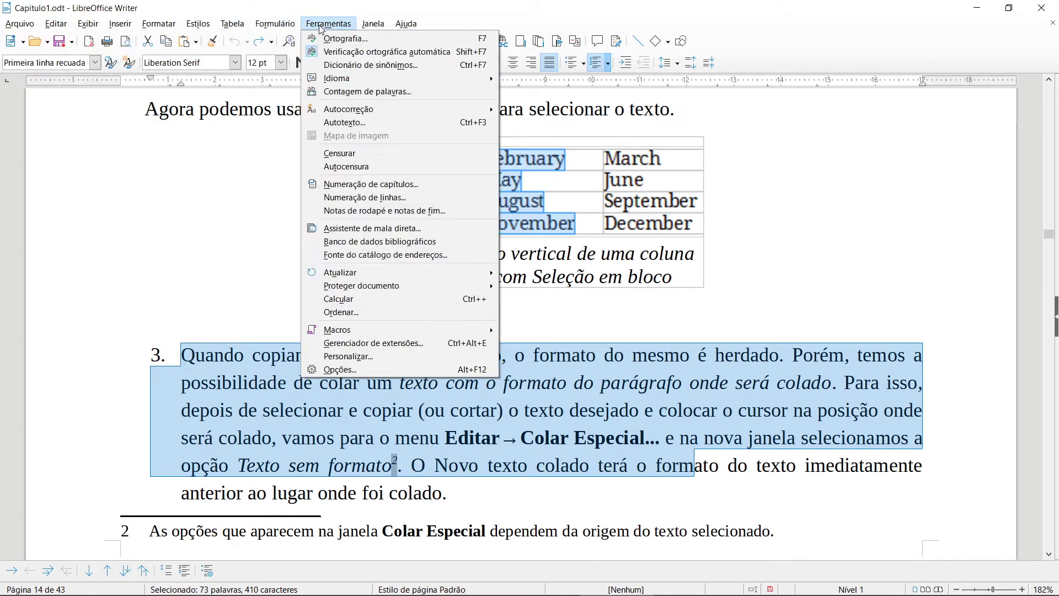
mouse_move(160, 24)
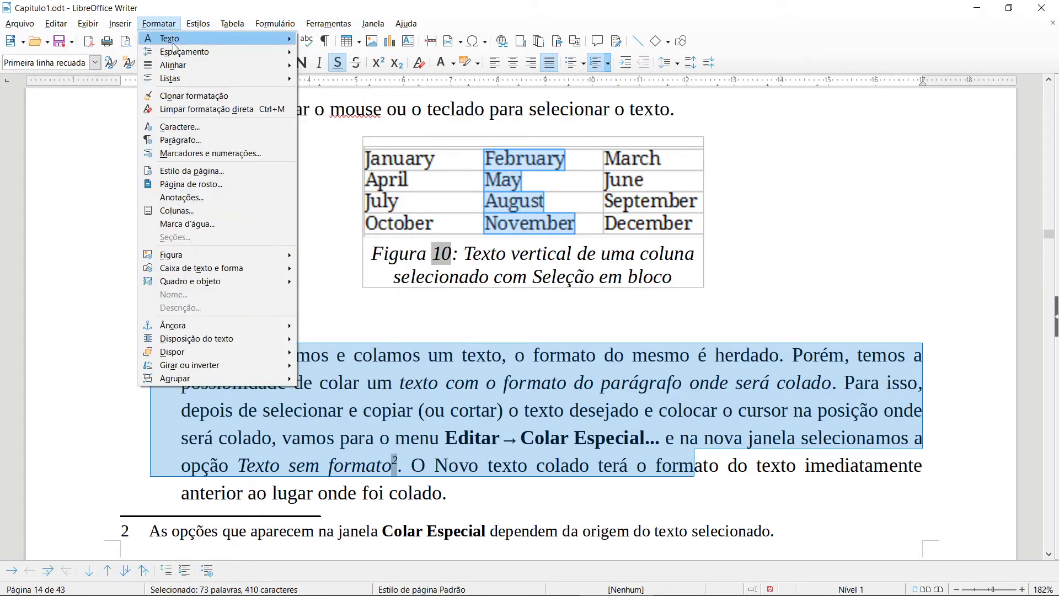
click(228, 110)
key(ctrl+z)
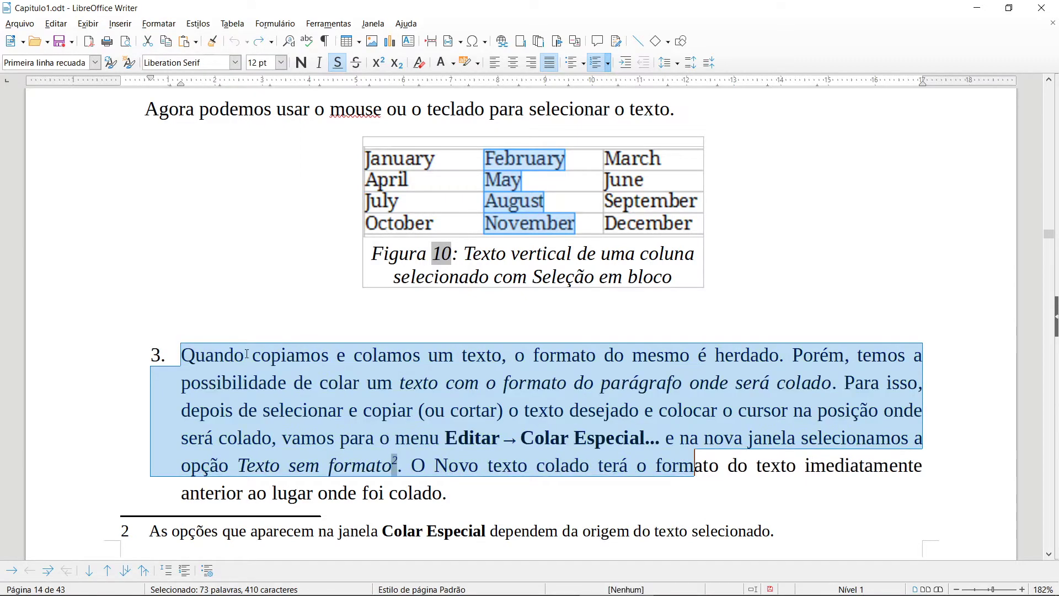
Try to clone the formatting of the opening words of item 3, "Quando copiamos e colamos um texto", within the same line.
click(247, 354)
click(183, 353)
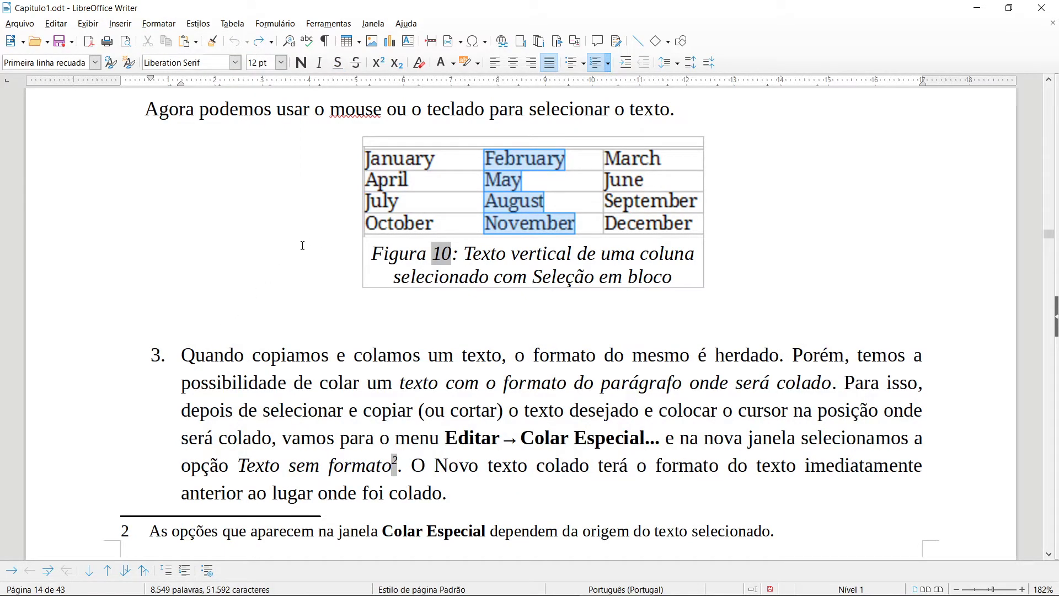
drag(188, 356, 492, 355)
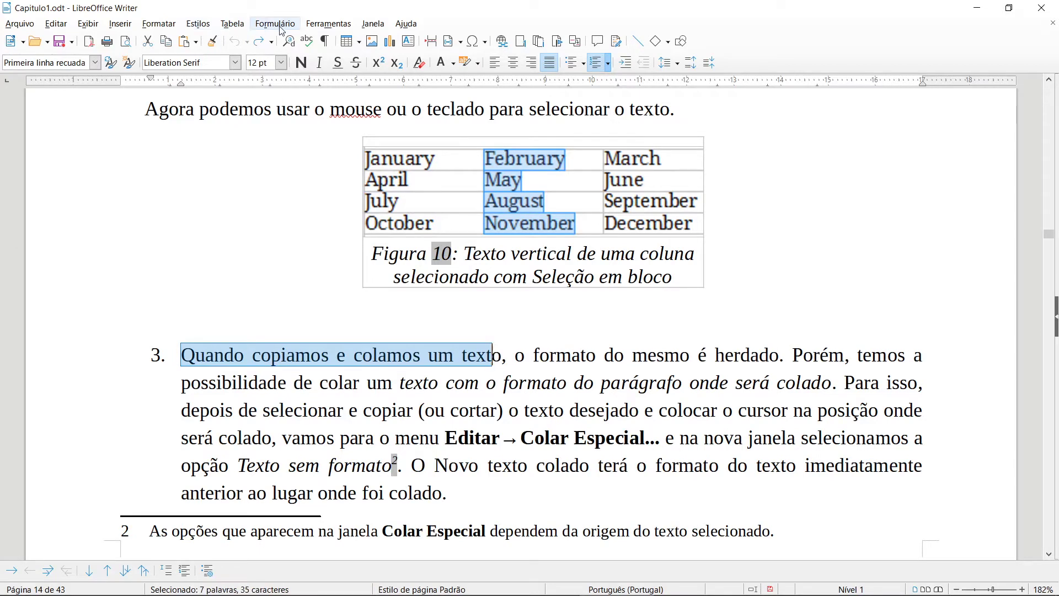
click(159, 23)
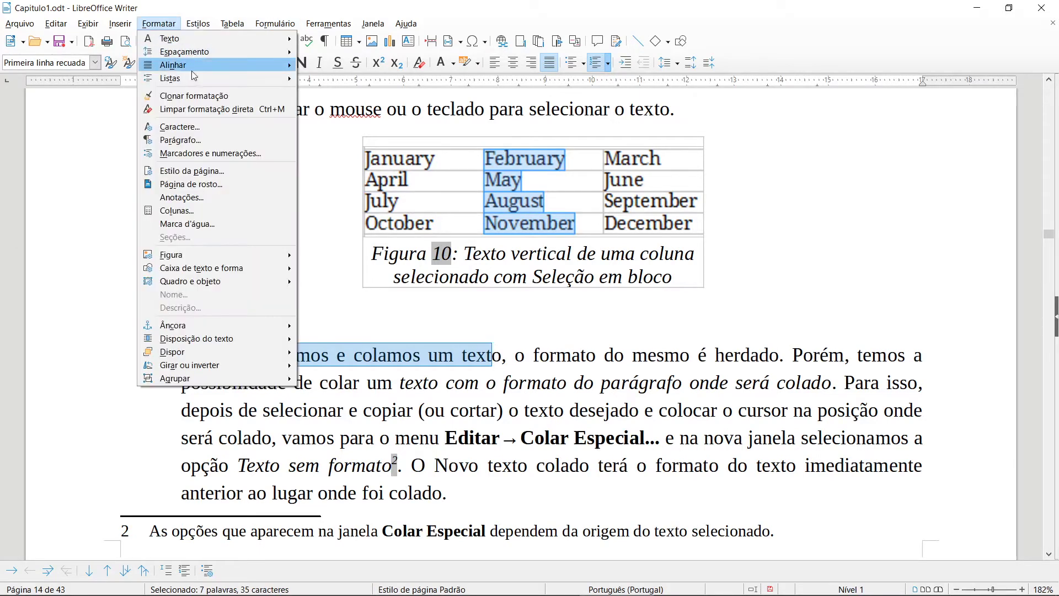
click(225, 97)
click(321, 356)
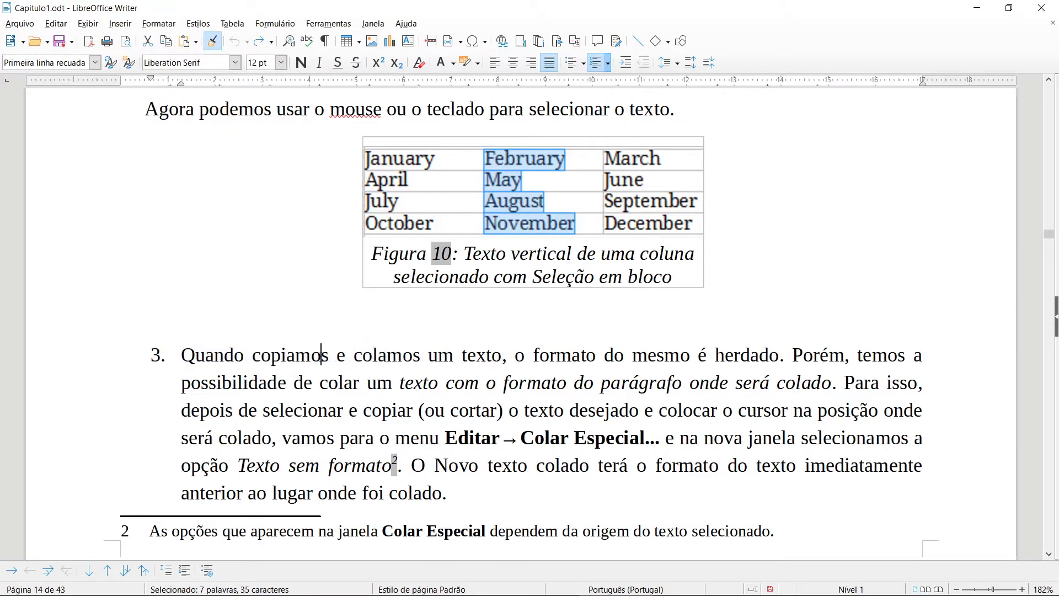
Clear the direct formatting of item 3 from its start through "Colar Especial", and undo the change.
drag(184, 348, 644, 438)
click(421, 62)
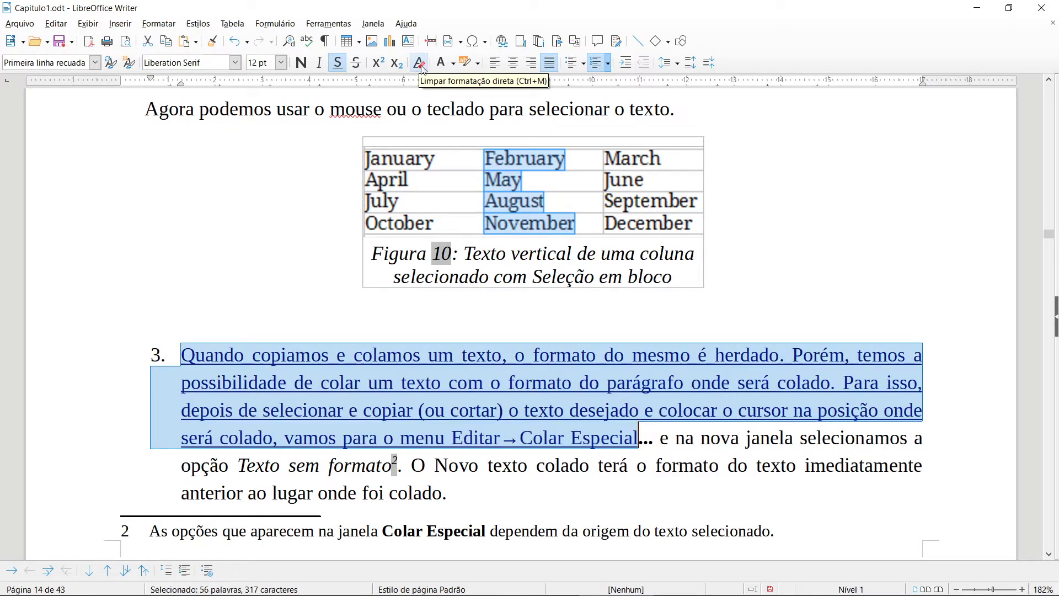
key(ctrl+z)
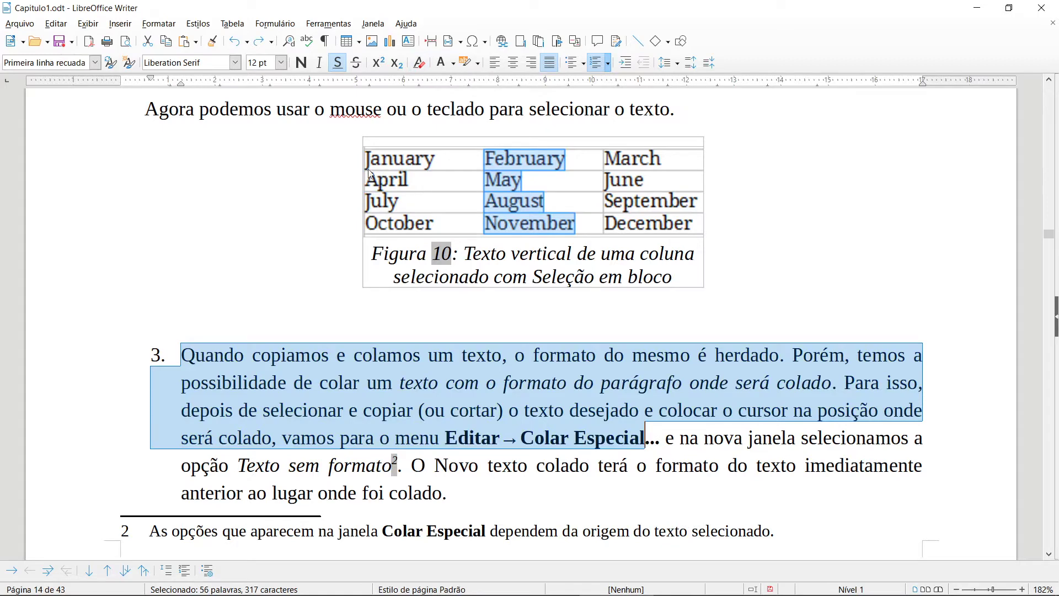
right_click(419, 64)
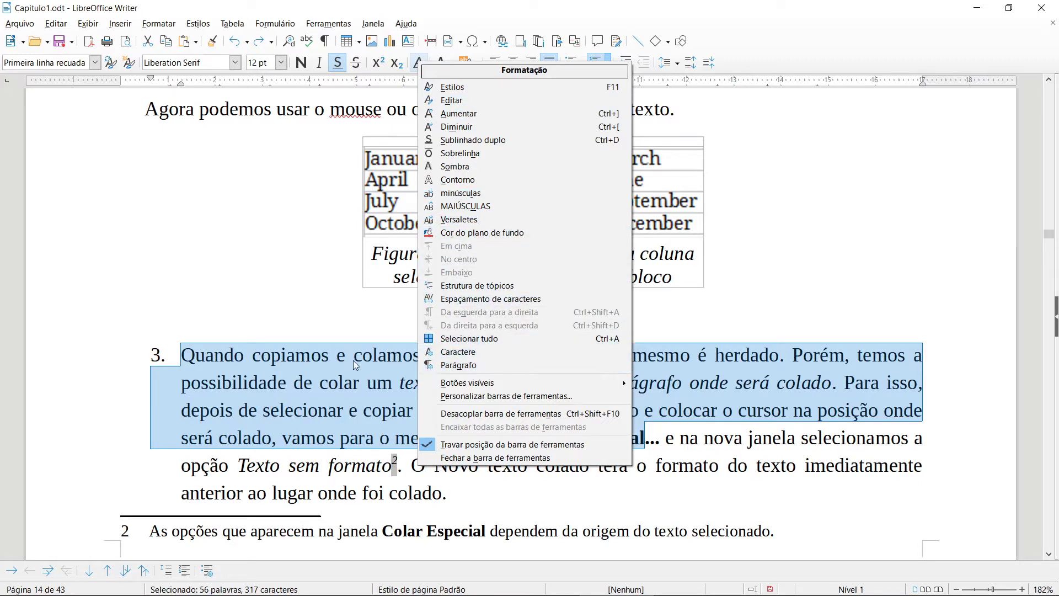
click(323, 359)
click(323, 359)
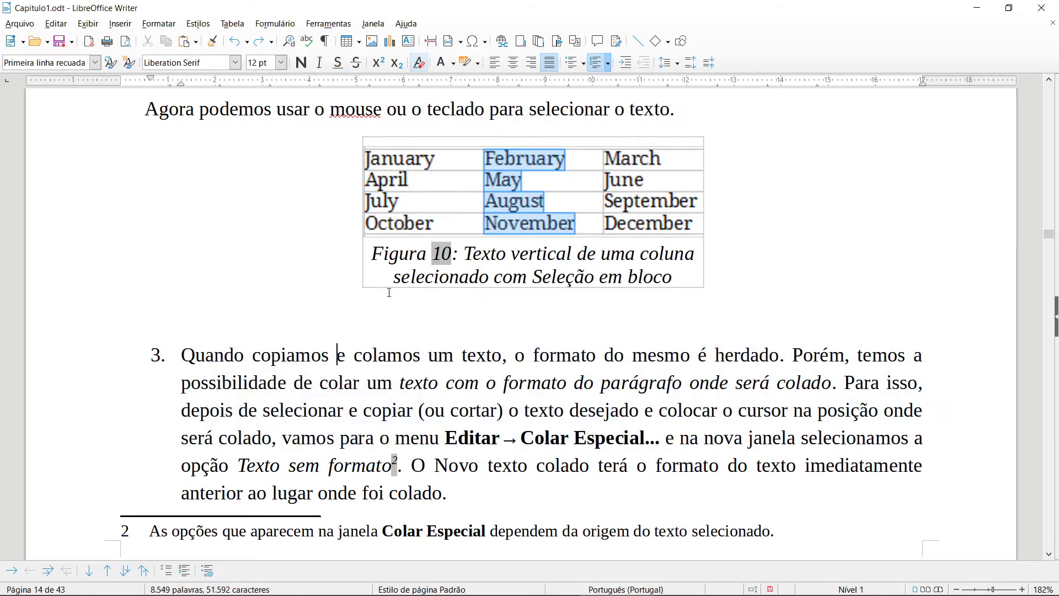
scroll(389, 292, up, 3)
scroll(389, 292, down, 1)
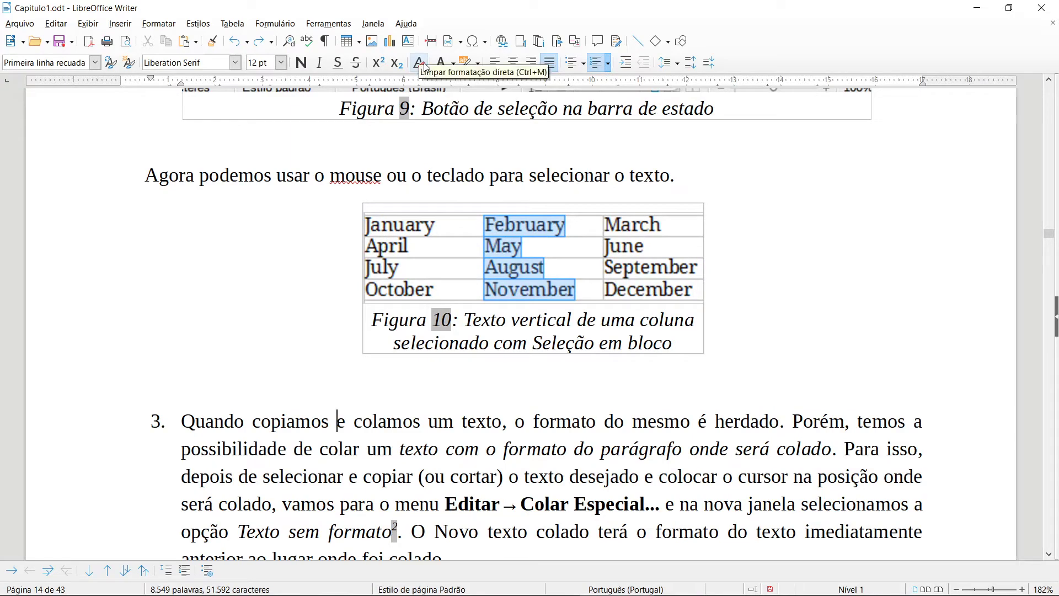
Apply Limpar formatação from the paragraph styles to the empty paragraph between the Figura 10 caption and item 3.
click(327, 381)
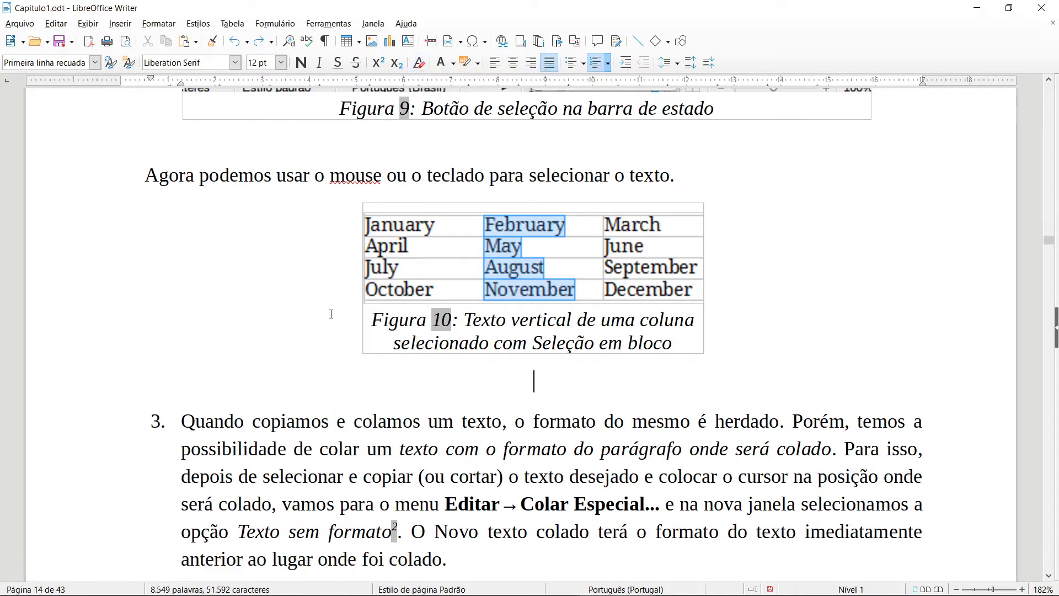
scroll(325, 268, down, 3)
scroll(324, 267, down, 15)
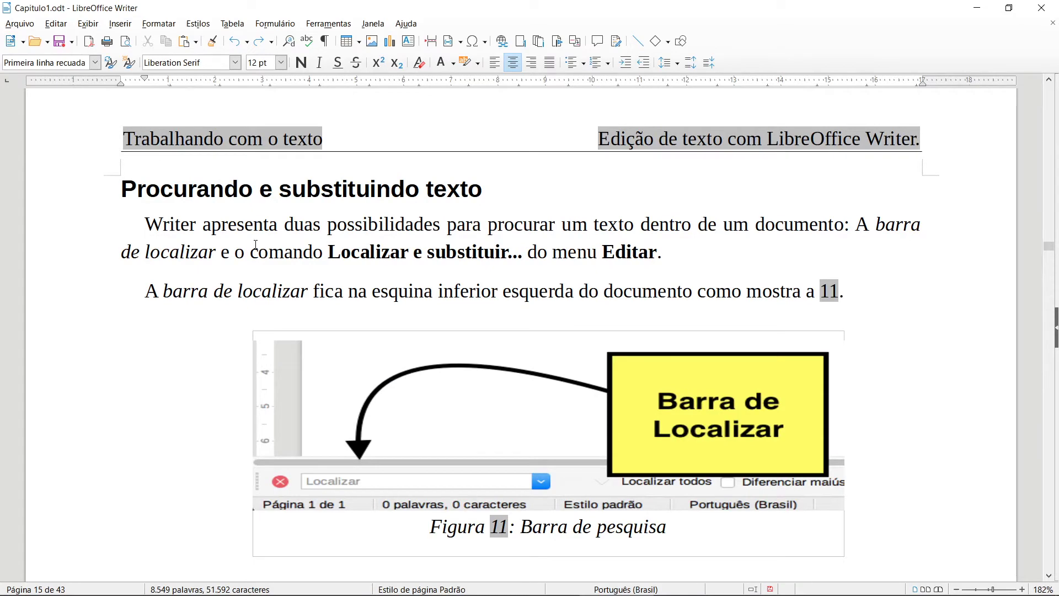
scroll(256, 244, up, 2)
scroll(258, 276, down, 1)
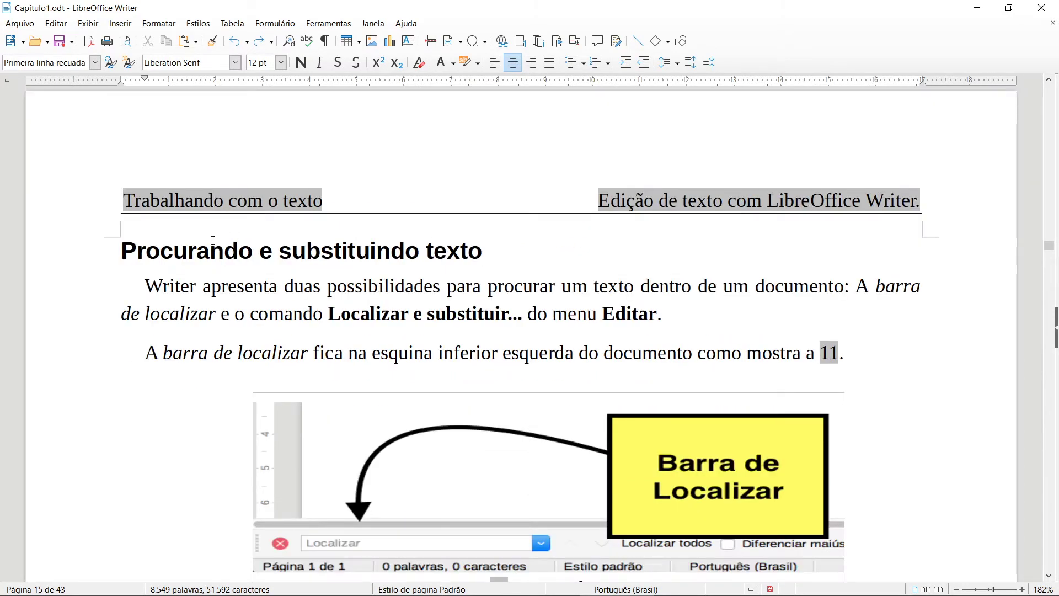
click(95, 63)
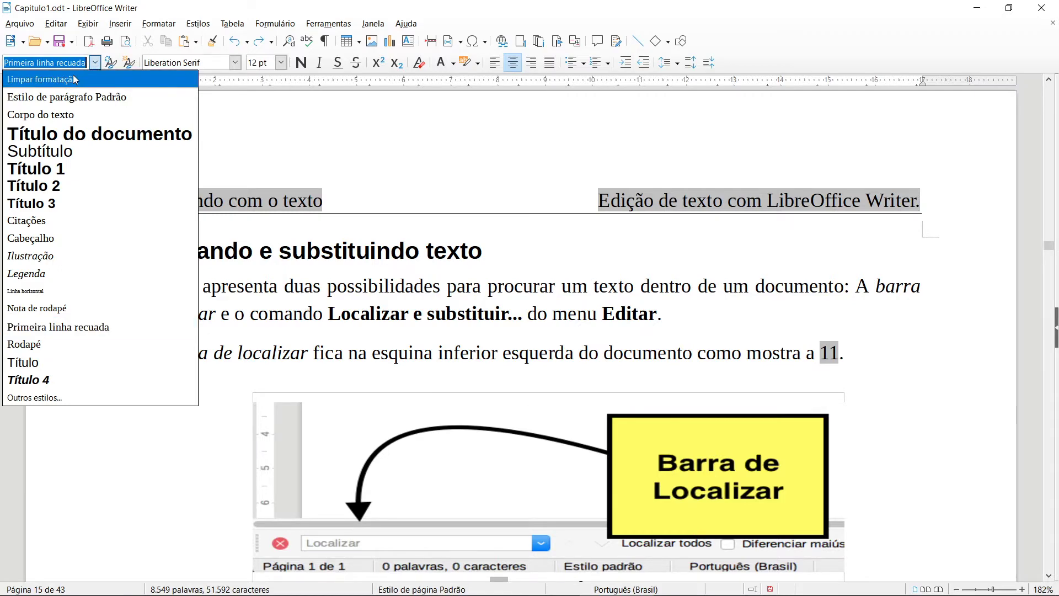
click(73, 79)
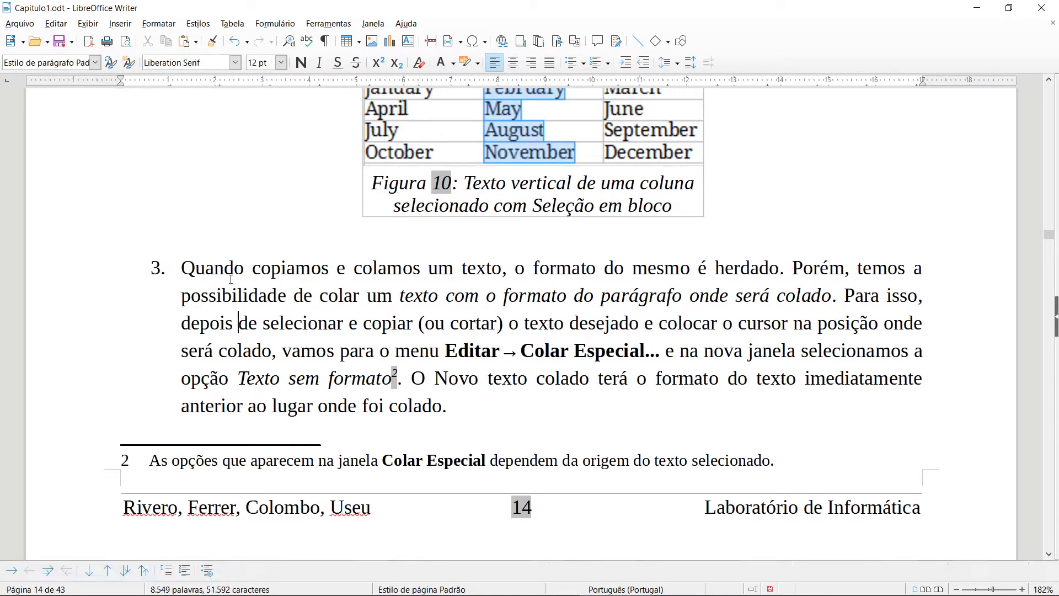
Apply Limpar formatação from the paragraph styles to most of the item 3 text, and undo the change.
drag(205, 268, 637, 380)
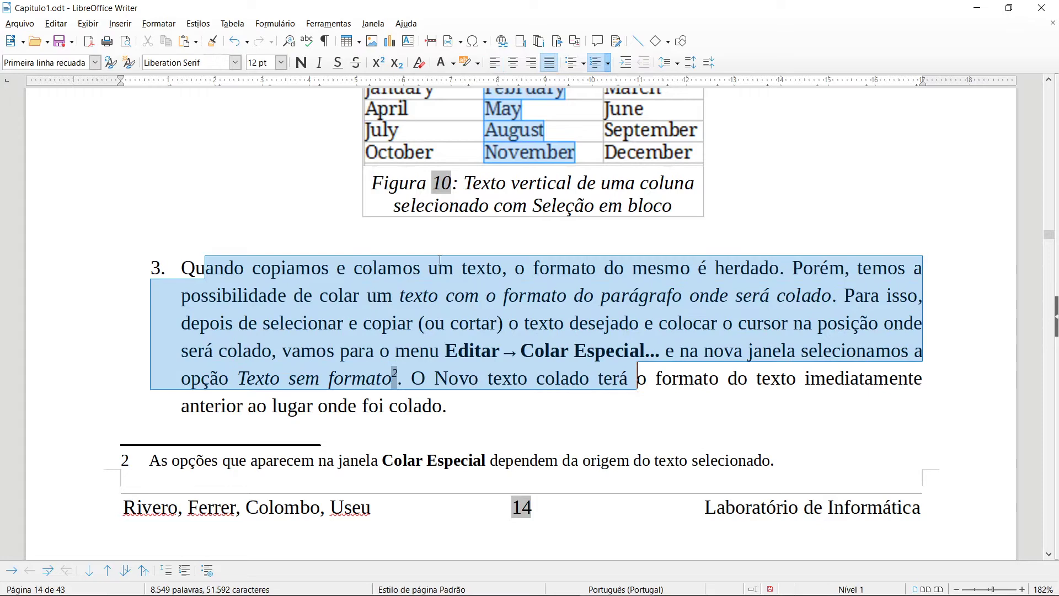
click(94, 63)
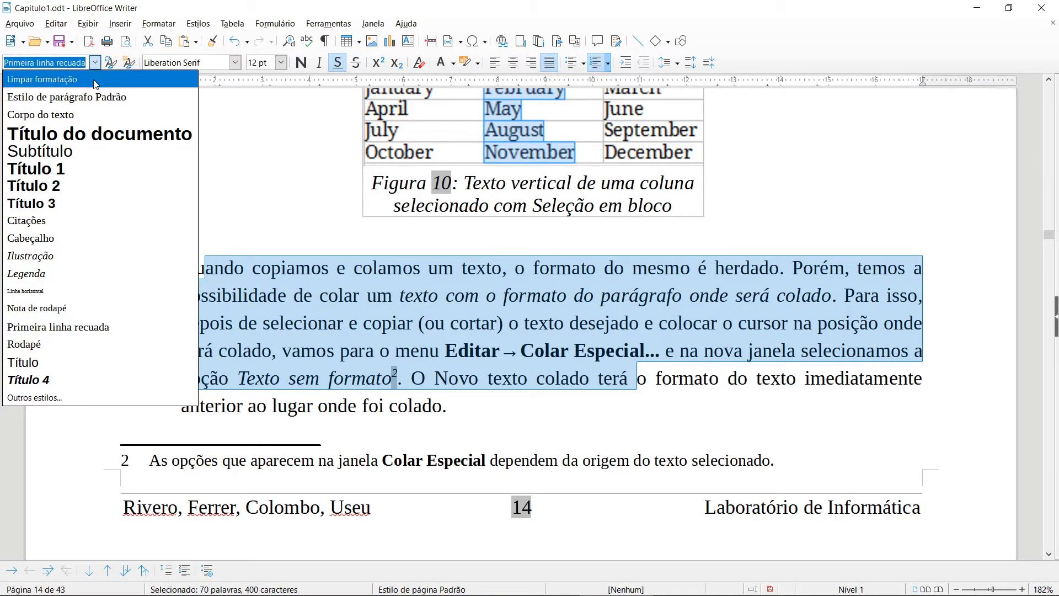
click(95, 84)
click(507, 386)
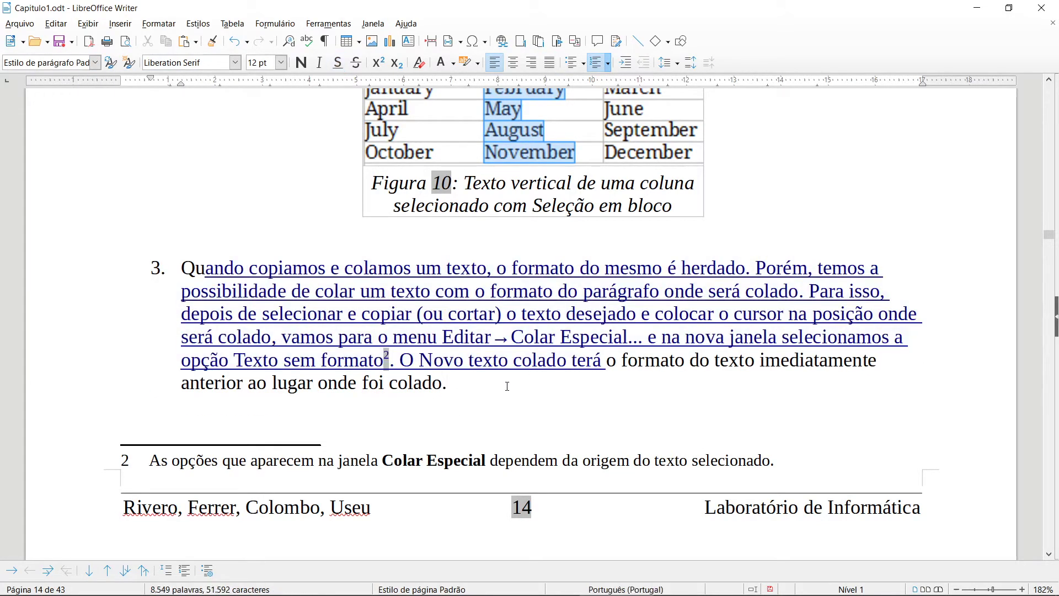
key(ctrl+z)
key(ctrl+z)
click(460, 380)
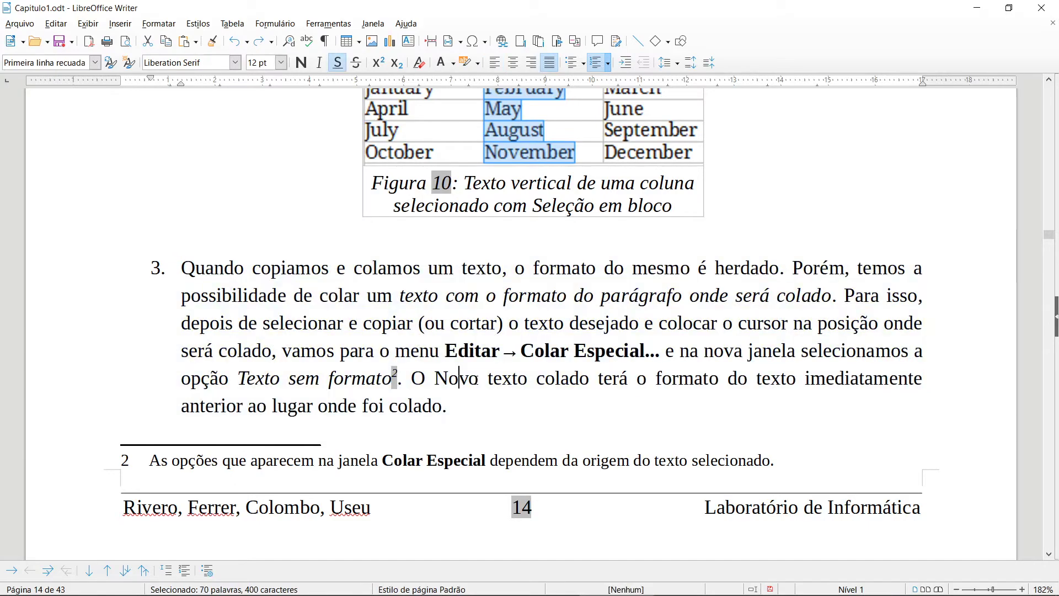
Cut the whole text of item 3, leaving its list number in place.
scroll(463, 330, down, 3)
scroll(500, 279, down, 8)
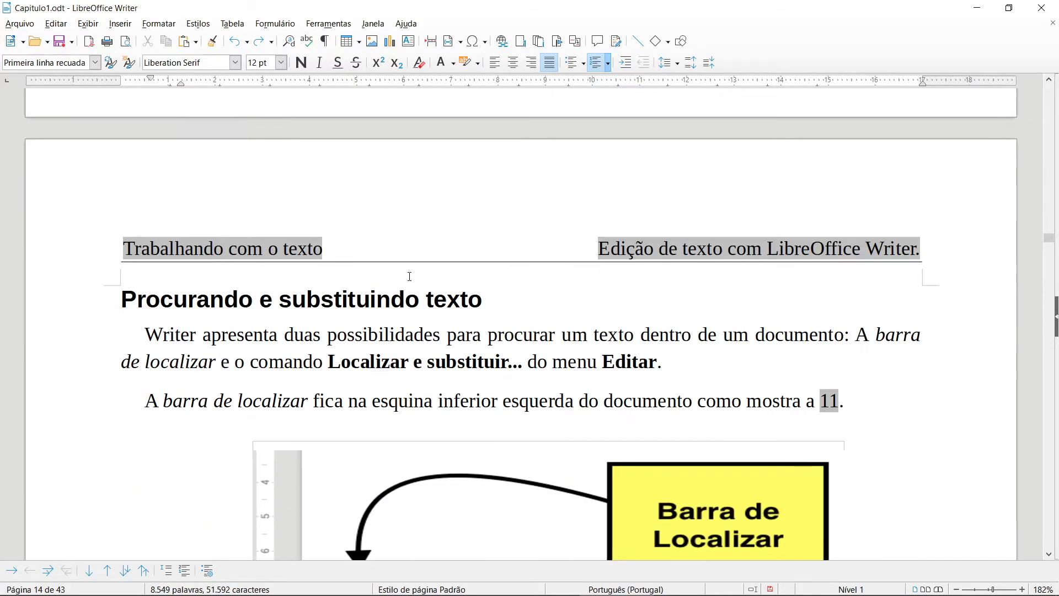
scroll(408, 284, up, 8)
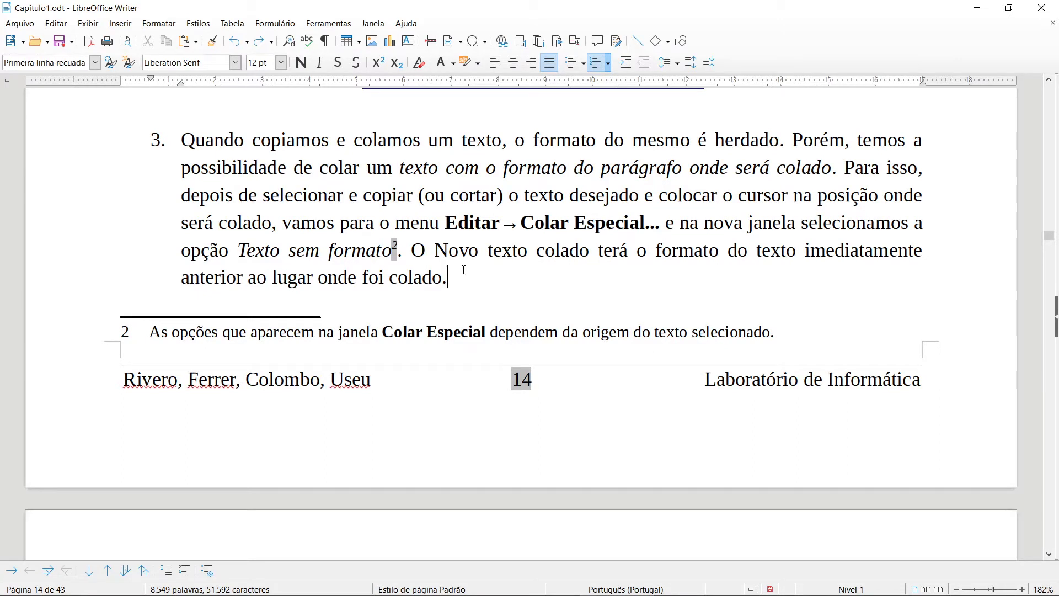
drag(182, 140, 466, 264)
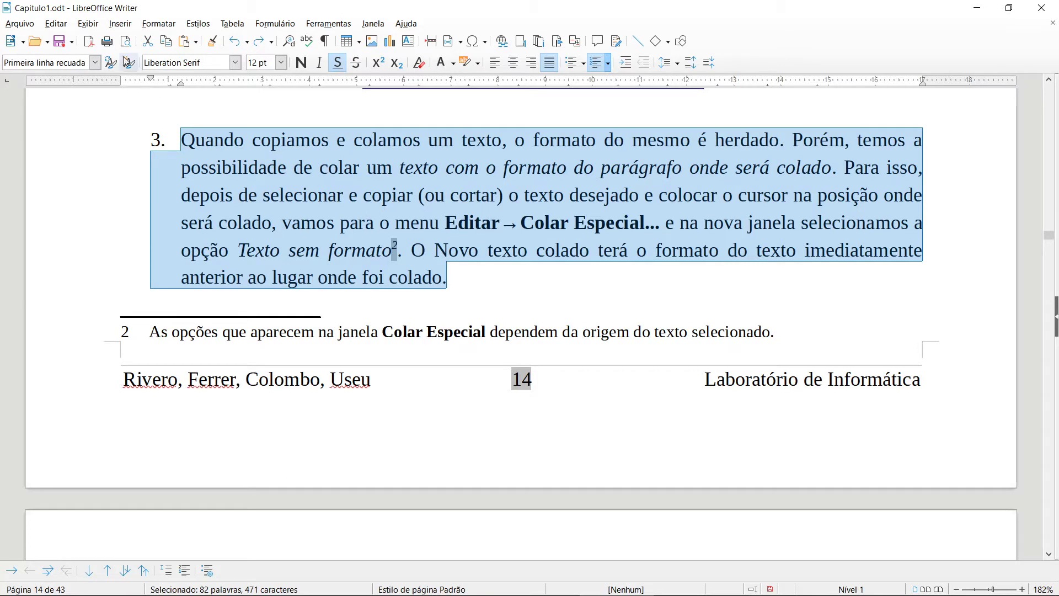
click(56, 23)
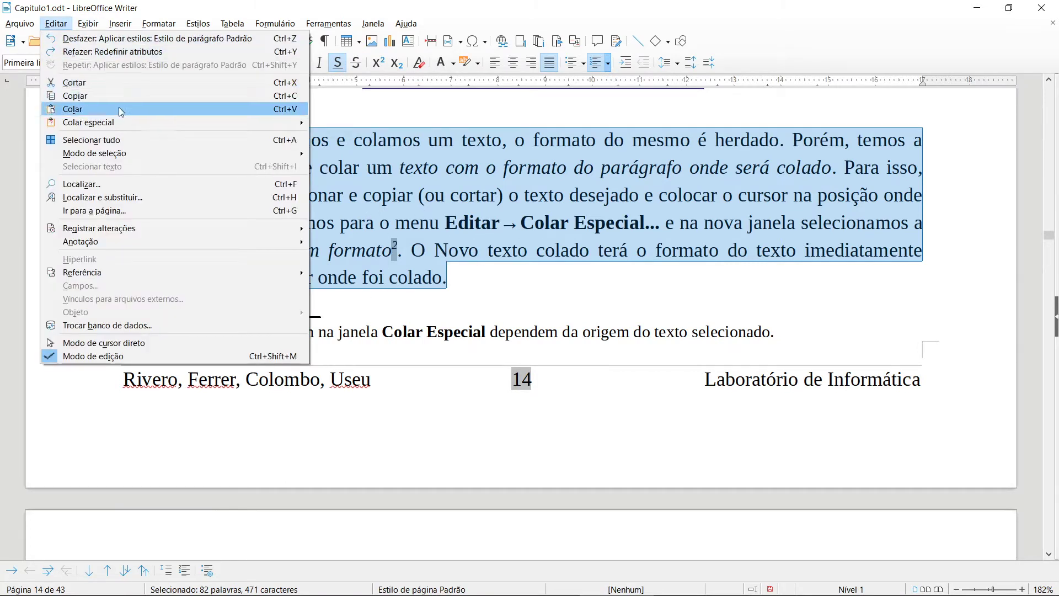
click(116, 82)
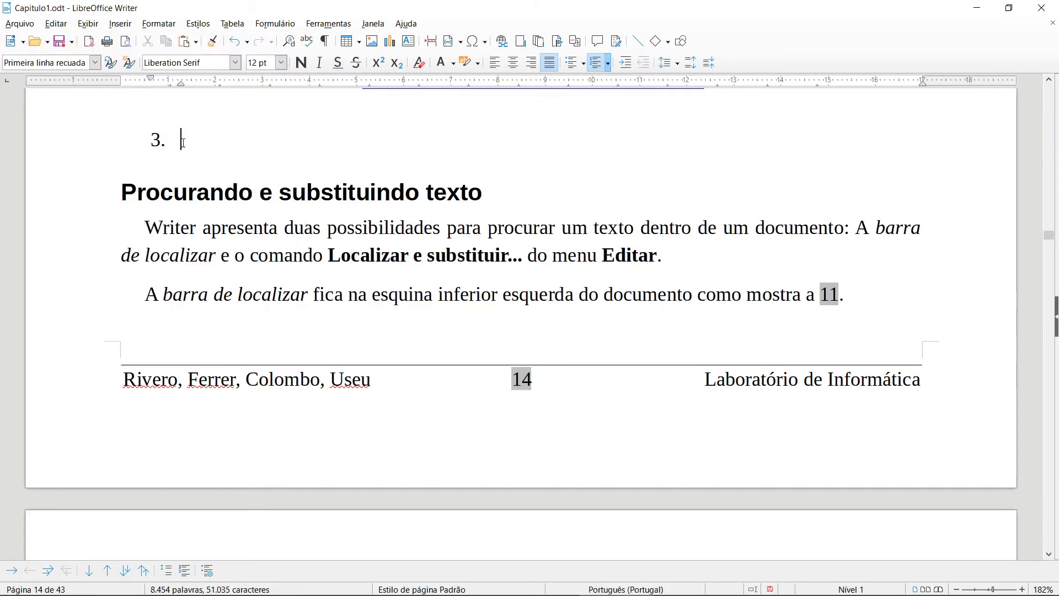
Paste the cut text back into item 3 without formatting, and undo both the paste and the cut.
click(87, 23)
mouse_move(56, 23)
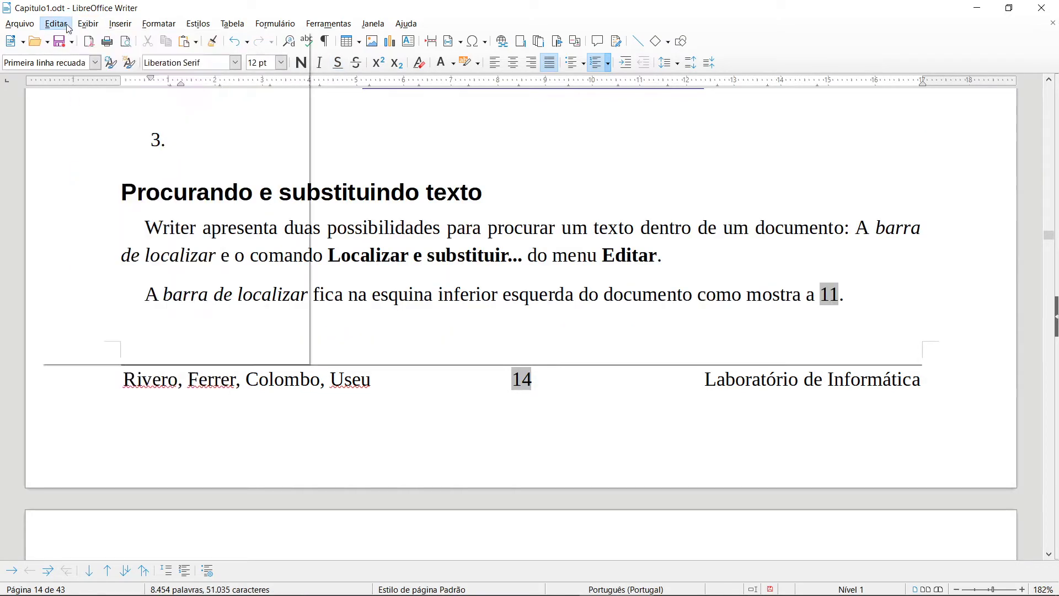
mouse_move(144, 121)
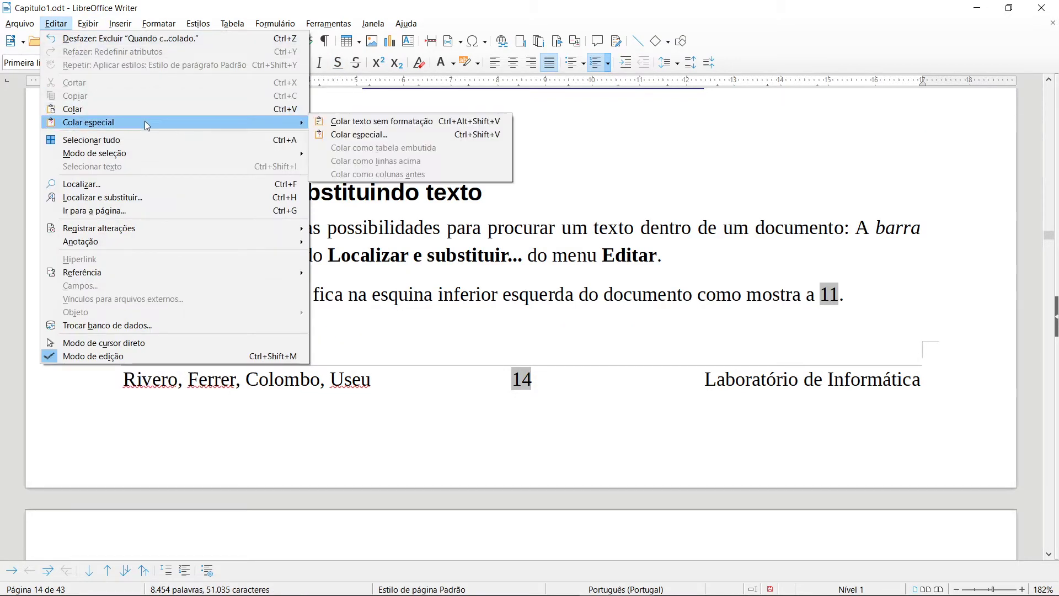
click(379, 122)
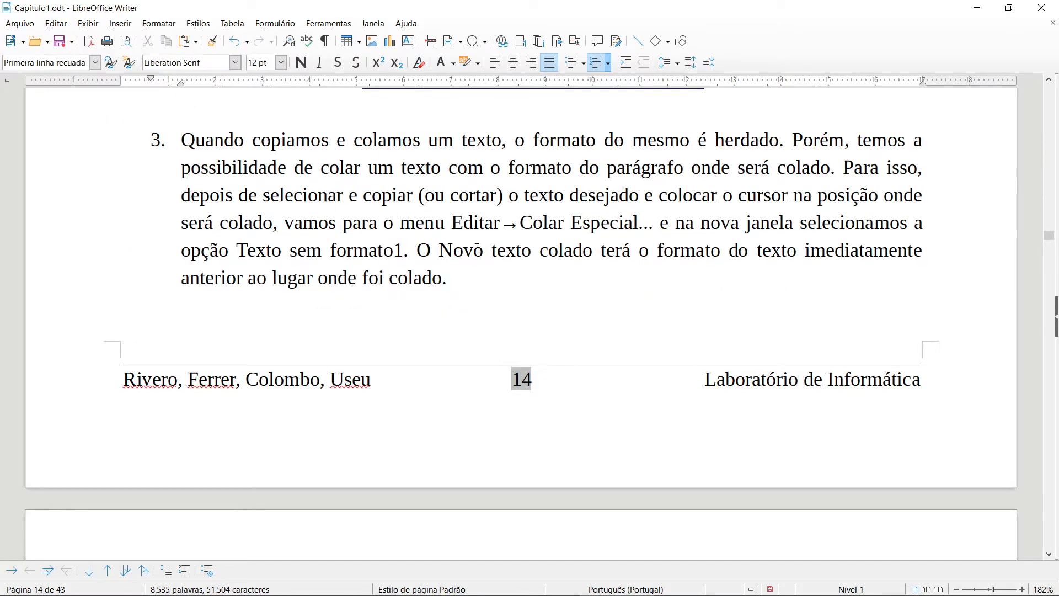
key(ctrl+z)
key(ctrl+z)
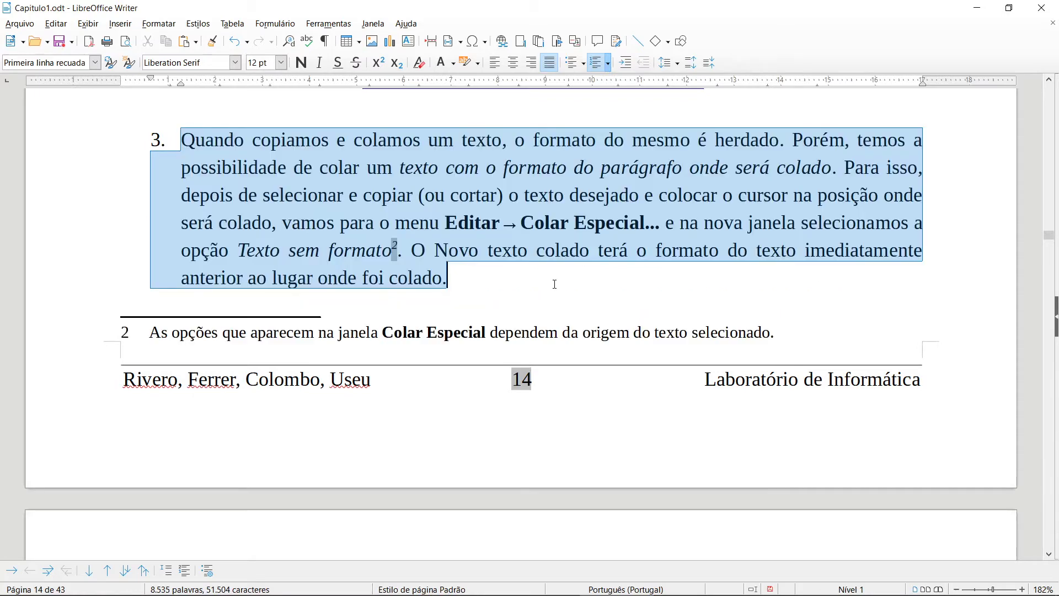
Open the Localizar e substituir dialog from the Procurando e substituindo texto section, and close it without searching.
scroll(414, 275, down, 10)
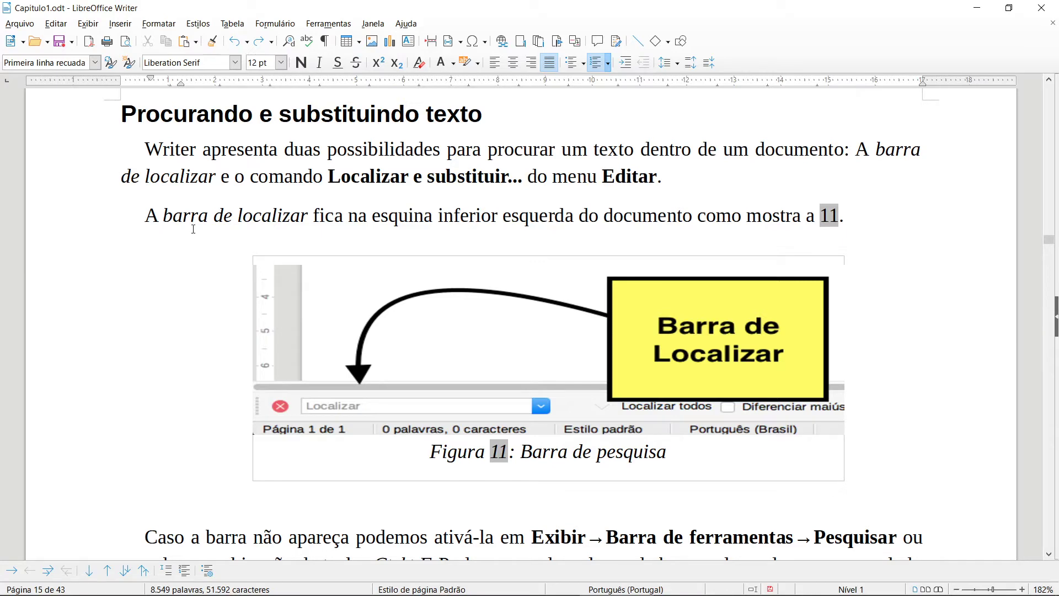
scroll(192, 226, down, 2)
scroll(190, 221, up, 2)
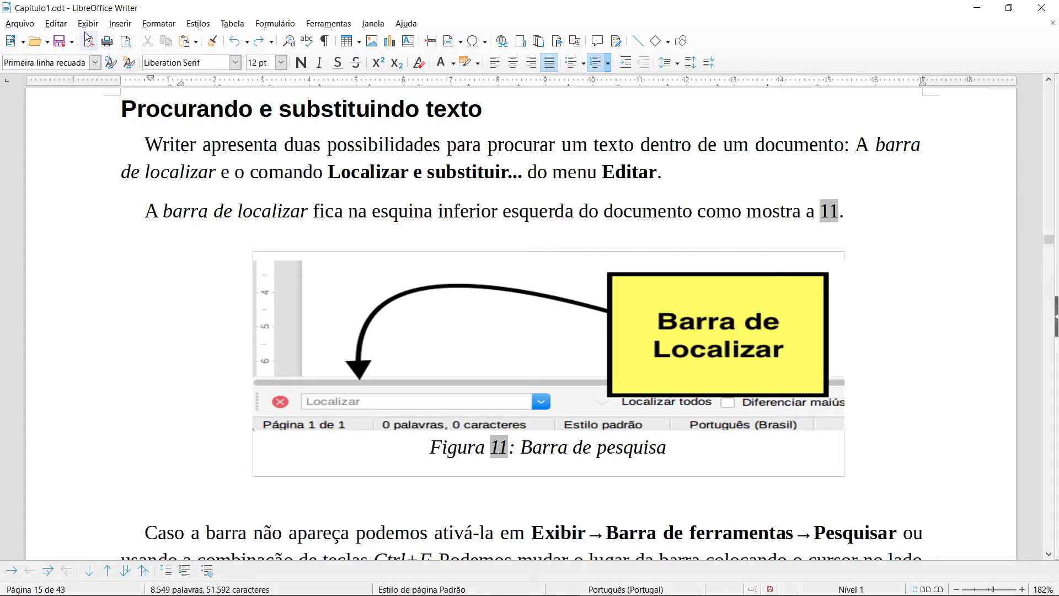
click(56, 24)
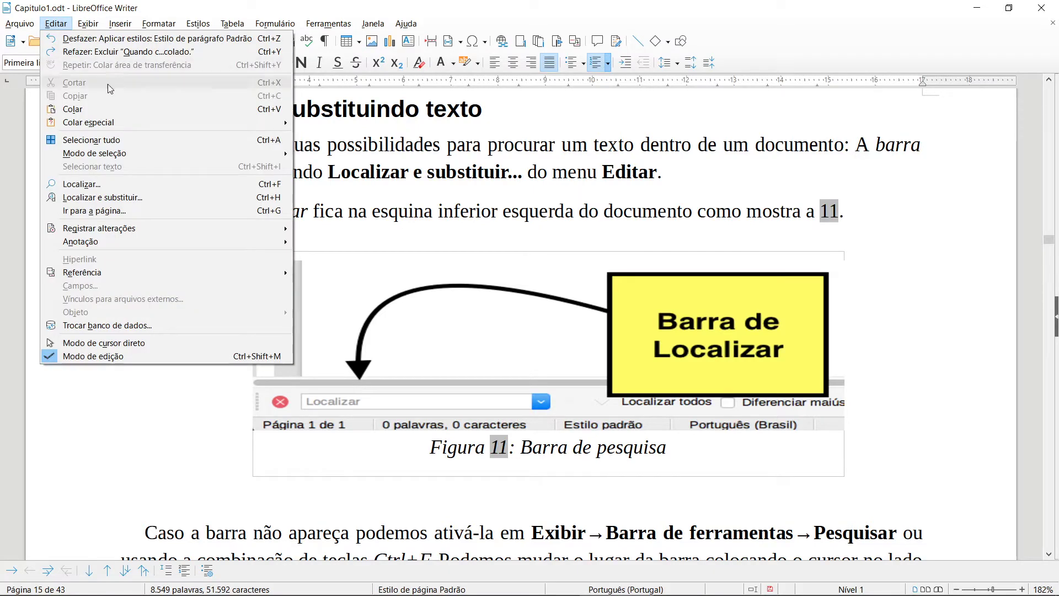
click(168, 197)
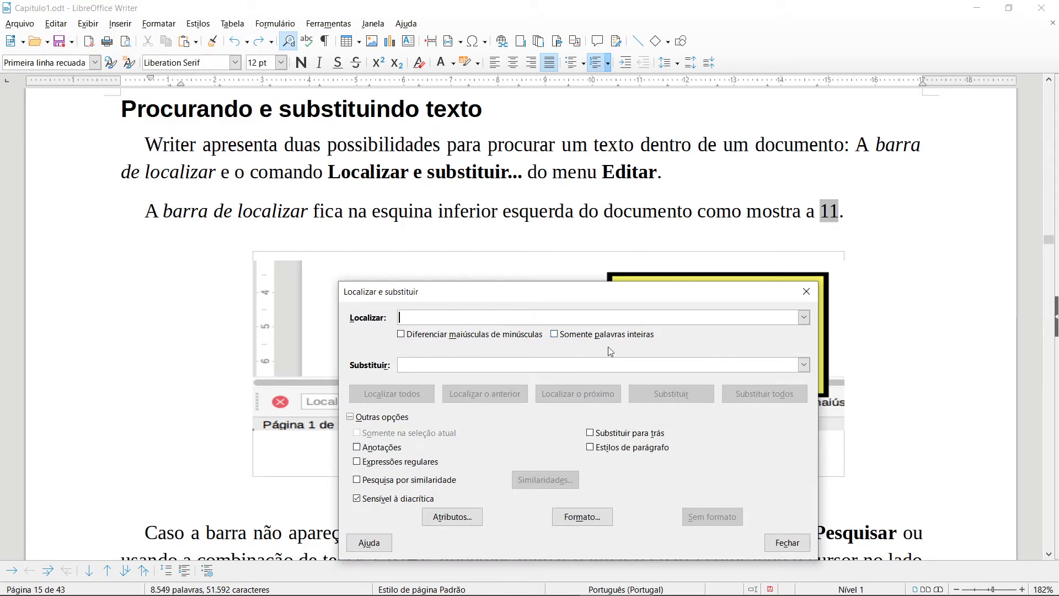
click(807, 291)
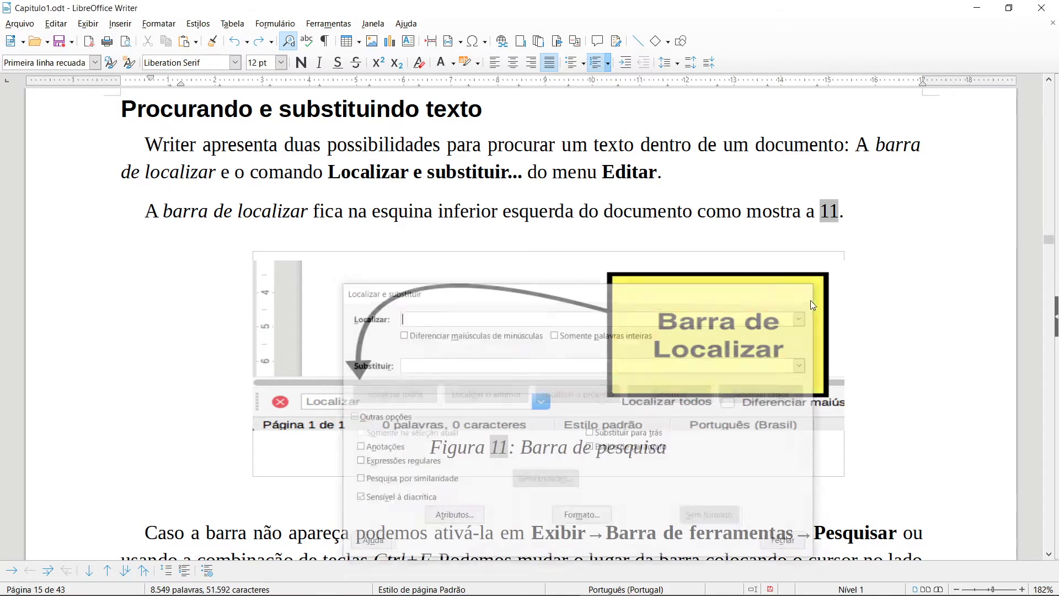
Search the document for "writer" with the find bar and advance to the second match.
click(67, 25)
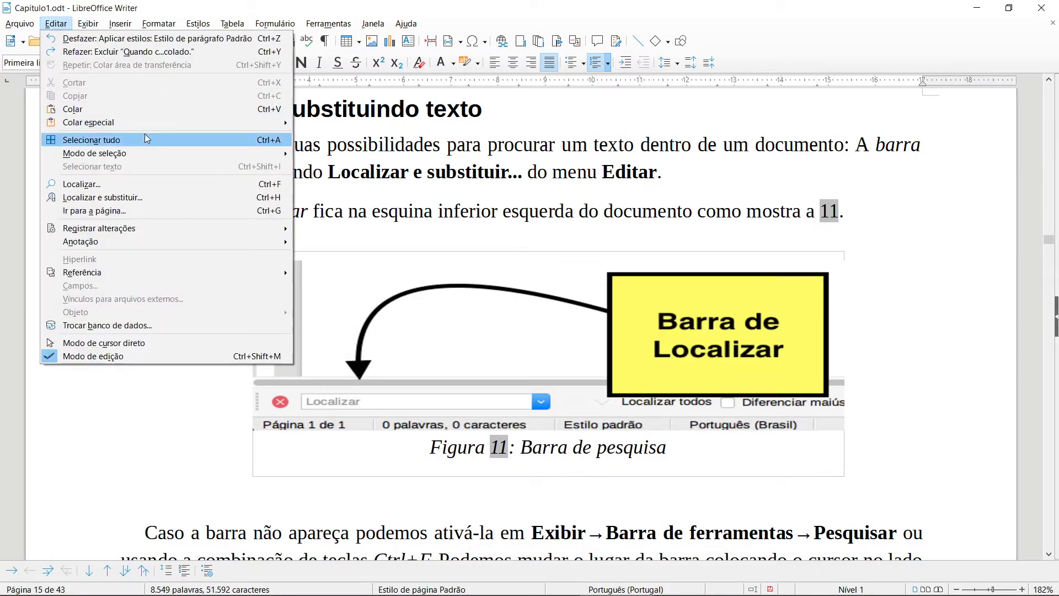
click(151, 183)
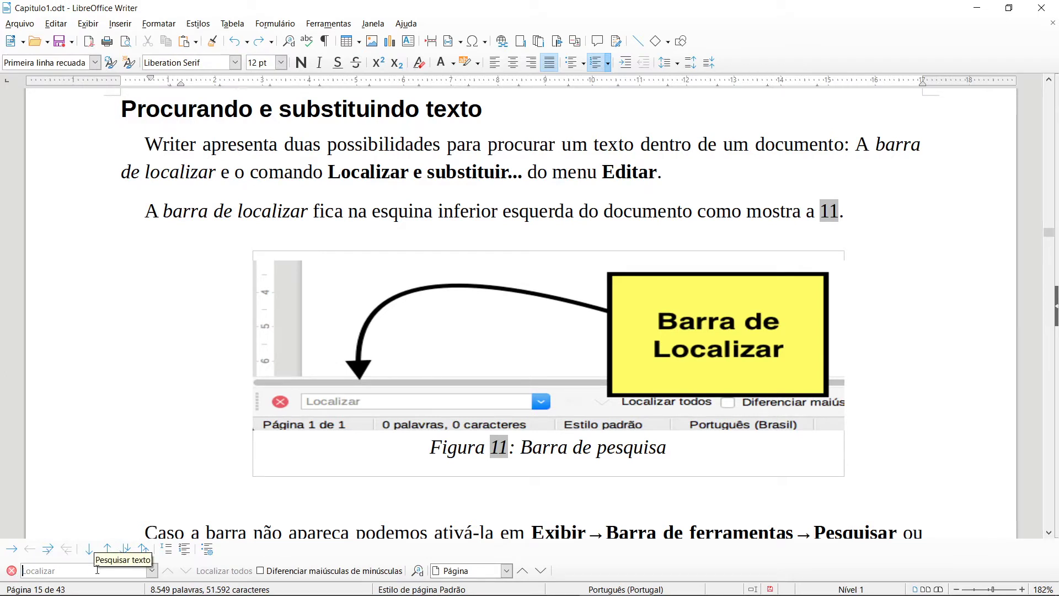
text(write)
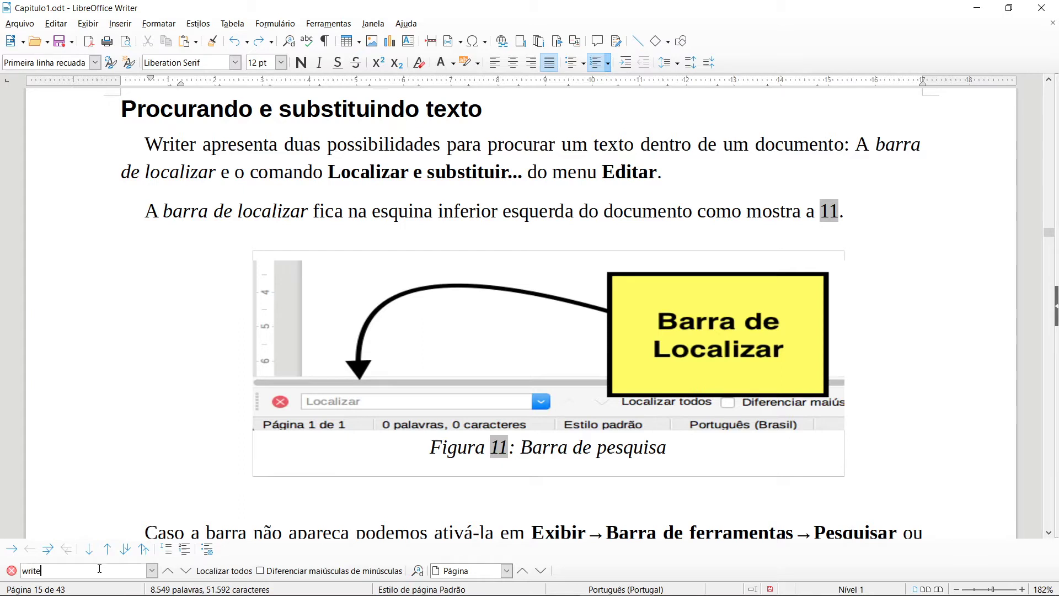
text(r)
key(Return)
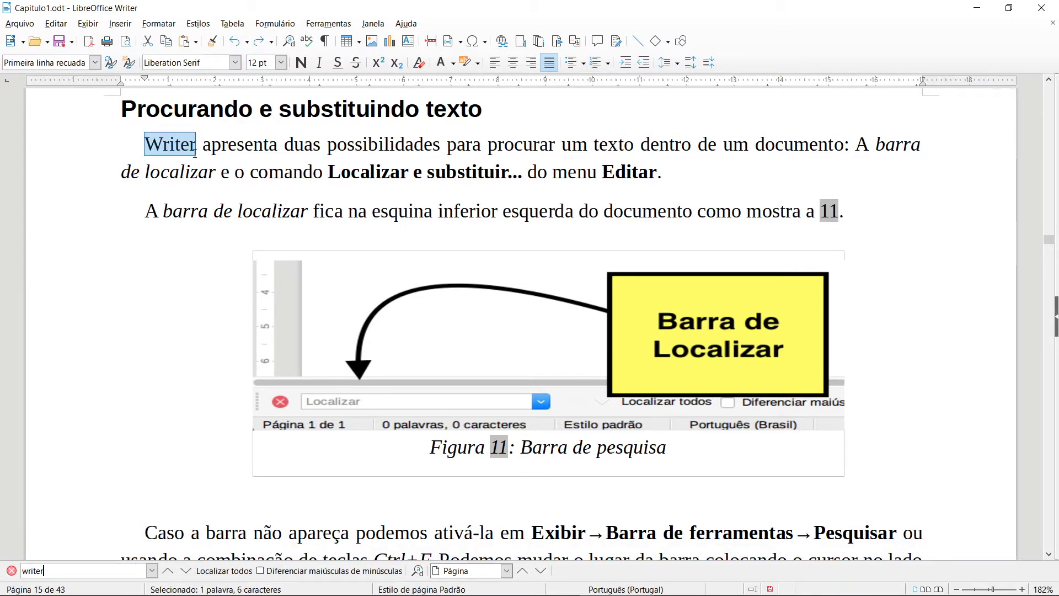
key(Return)
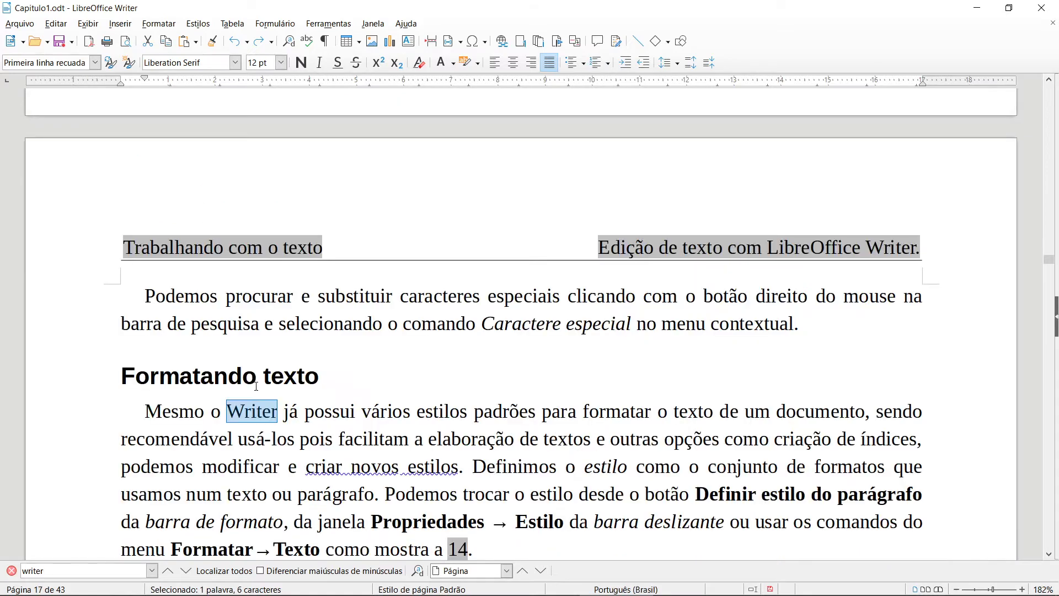
Move back and forth between the "writer" matches, return to the one below Procurando e substituindo texto, and close the find bar.
click(170, 574)
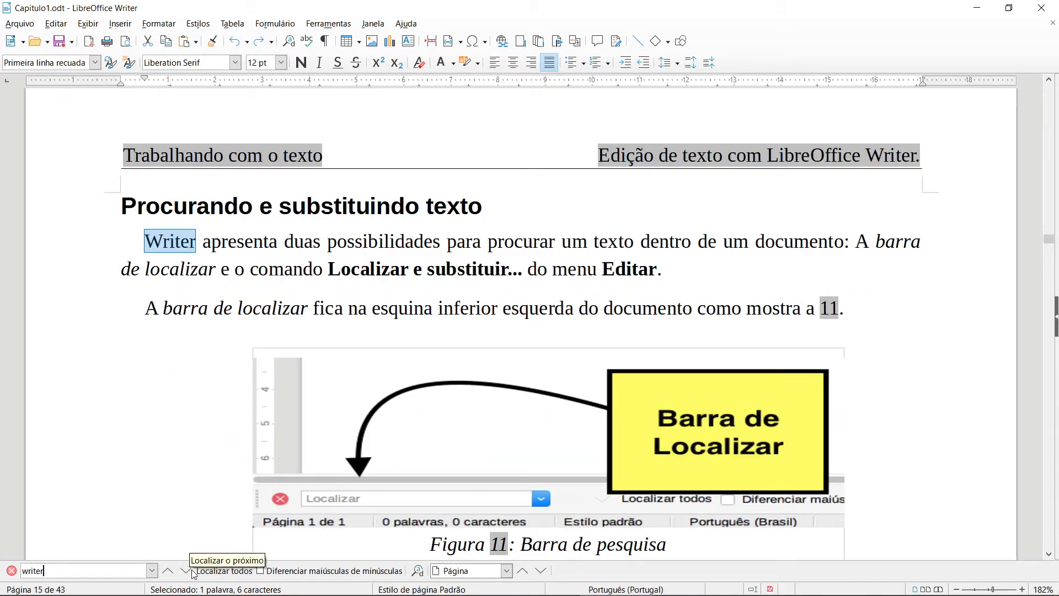
click(191, 574)
click(168, 571)
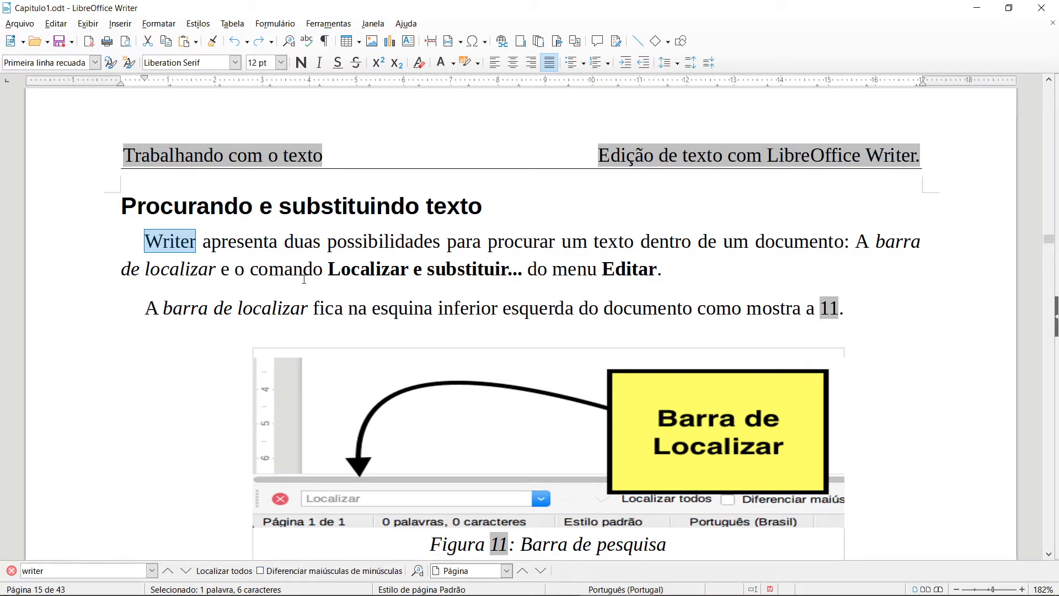
click(203, 241)
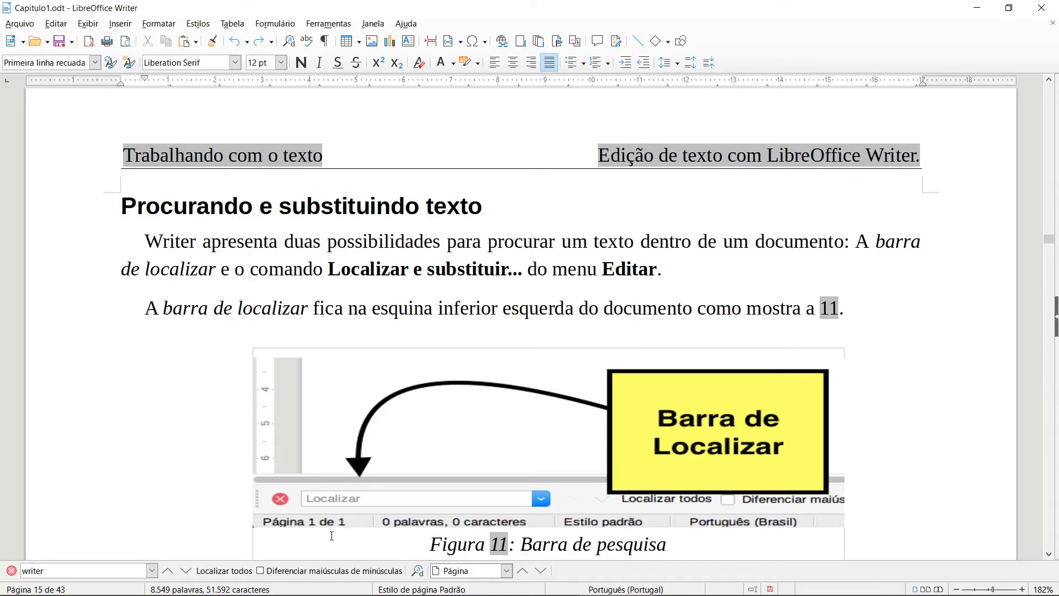
click(11, 570)
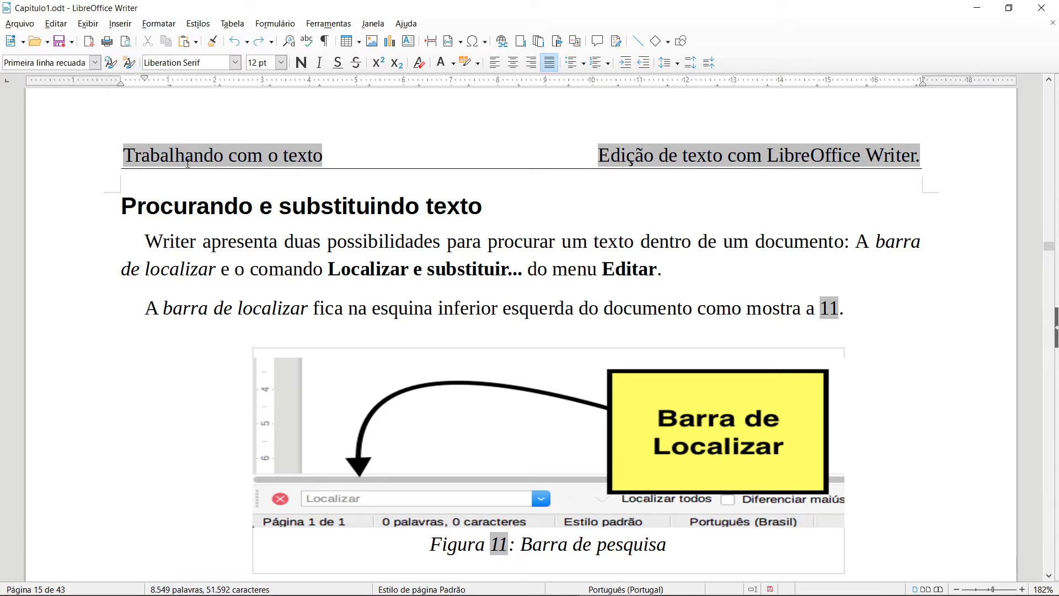
Set up Localizar e substituir to find "writer" and replace it with "writerTESTE".
click(58, 23)
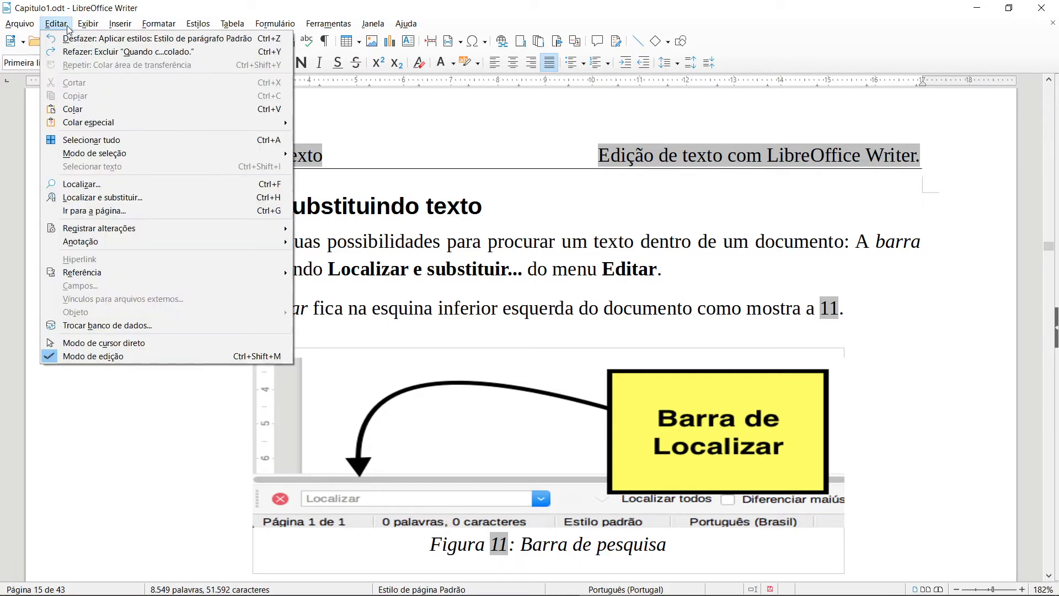
click(154, 196)
key(ctrl+c)
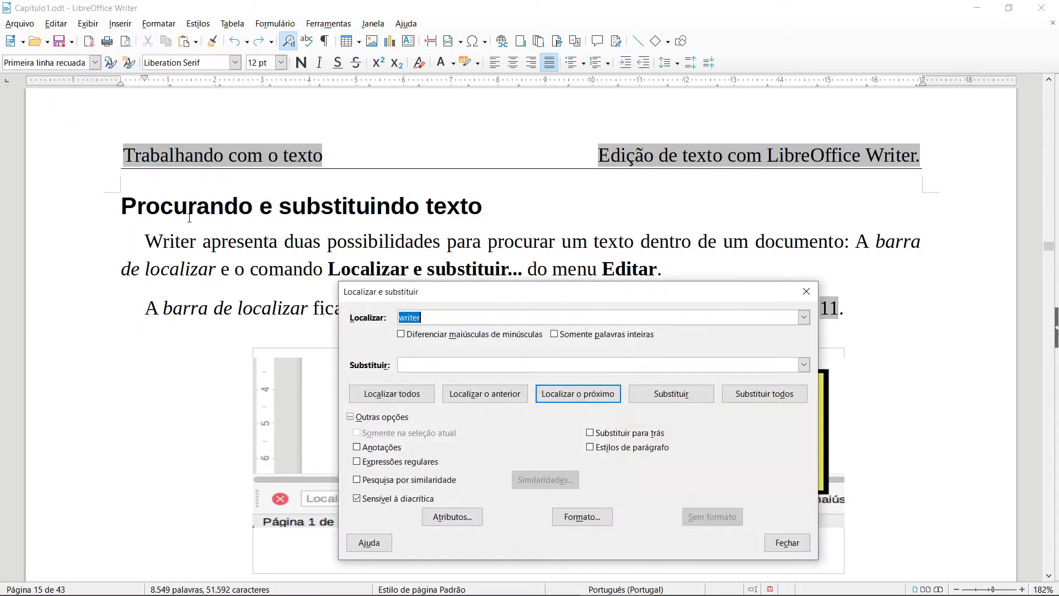
key(Left)
key(shift+Left)
key(shift+Left)
key(shift+Left)
key(shift+Left)
key(shift+Left)
click(423, 369)
key(ctrl+v)
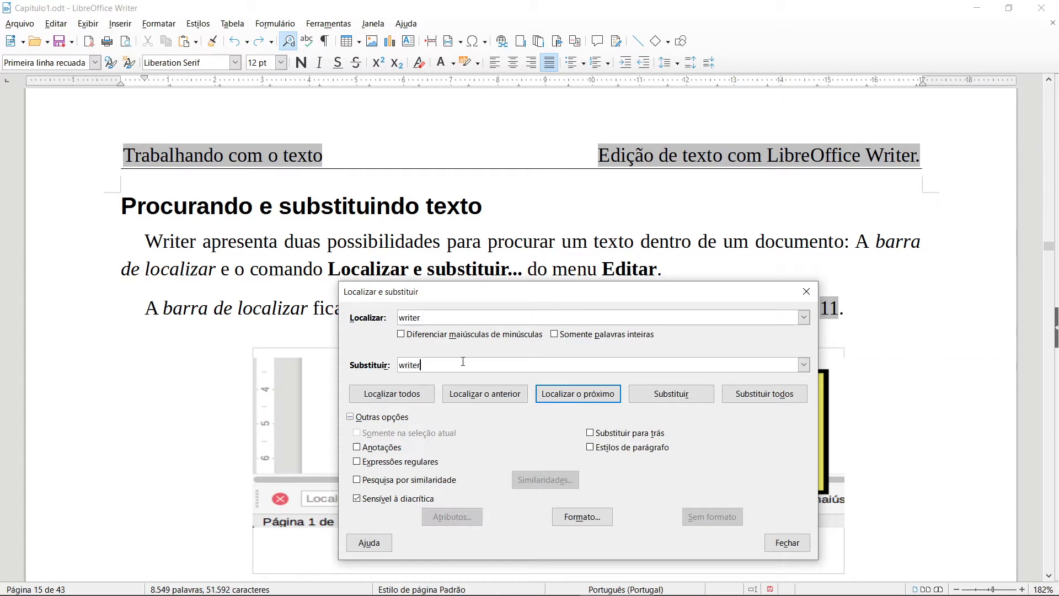
text(TESTE)
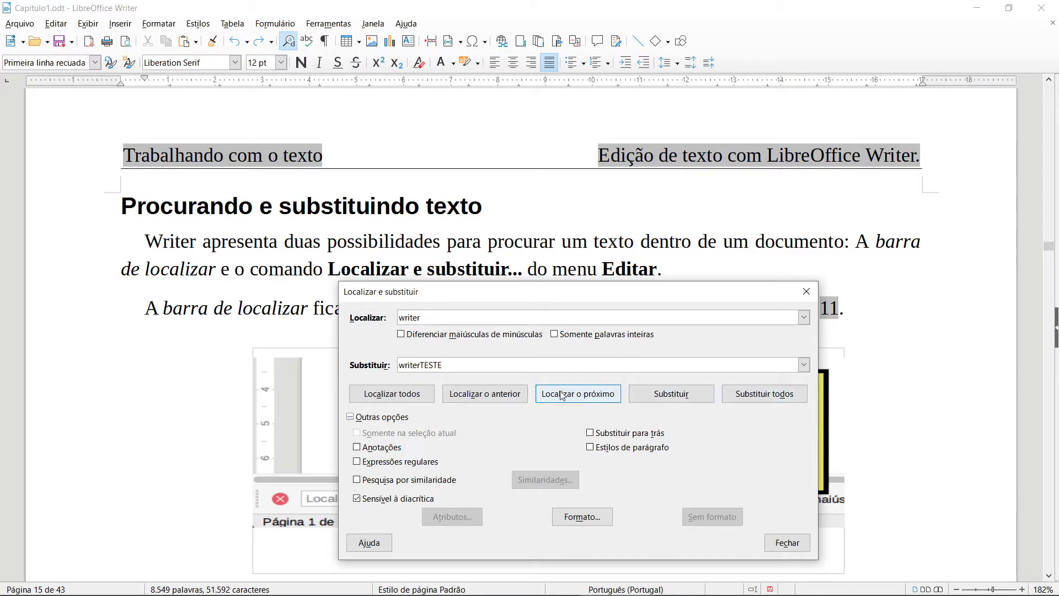
Replace several "writer" matches with "writerTESTE" one at a time, replace all the remaining ones, and close the dialog.
click(606, 398)
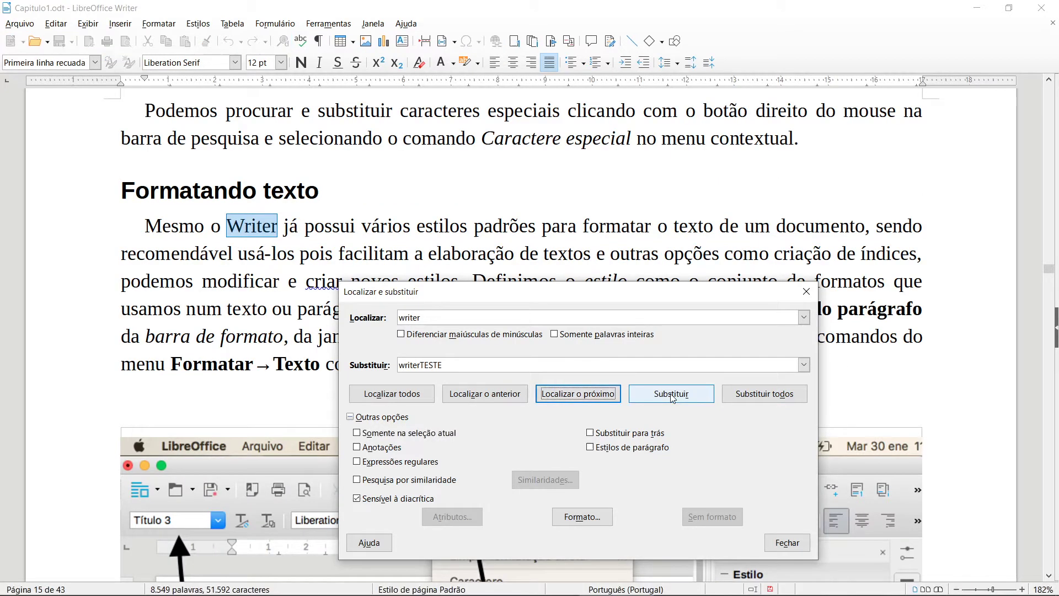
click(672, 397)
click(672, 397)
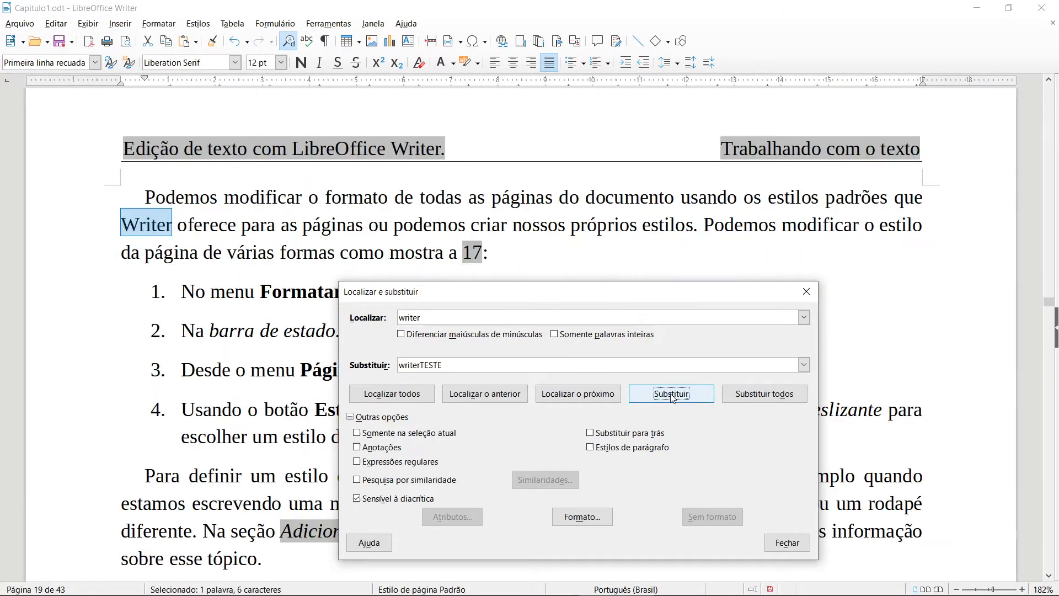
click(673, 397)
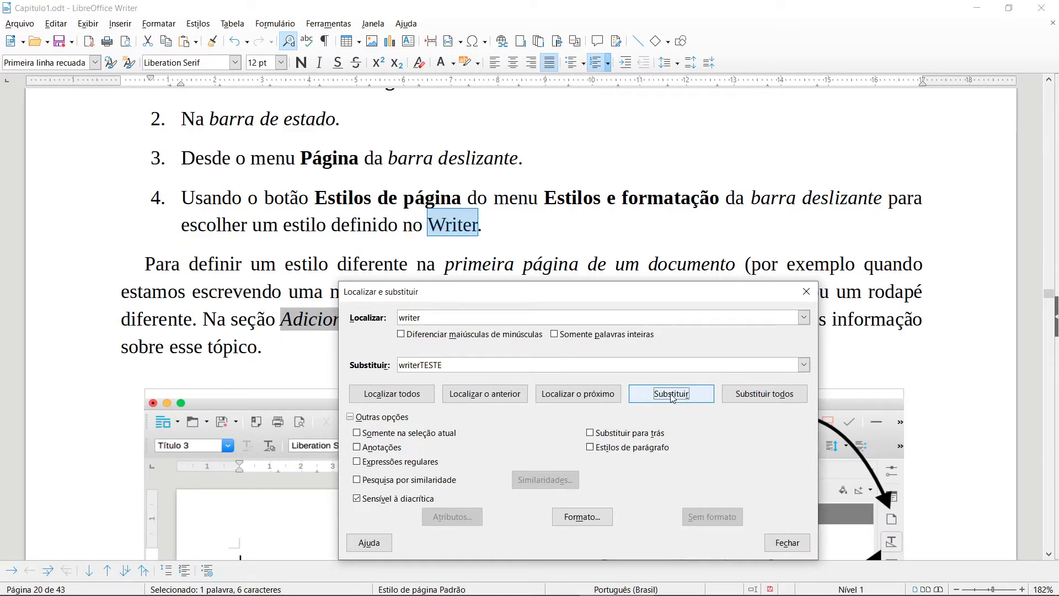
click(764, 393)
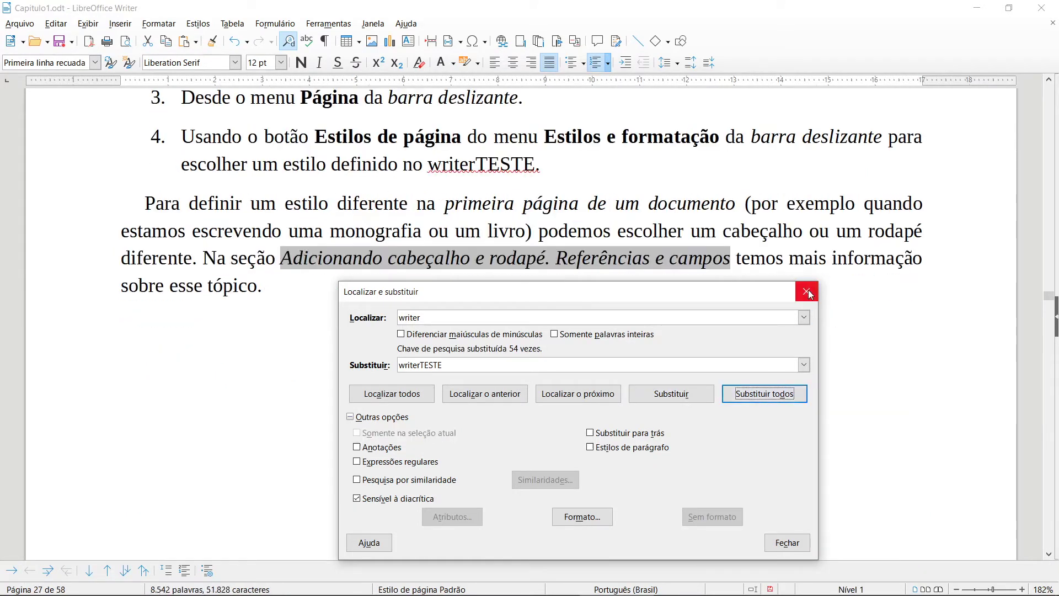
click(806, 291)
Undo all the "writerTESTE" replacements and the paragraph style change made before them.
key(ctrl+z)
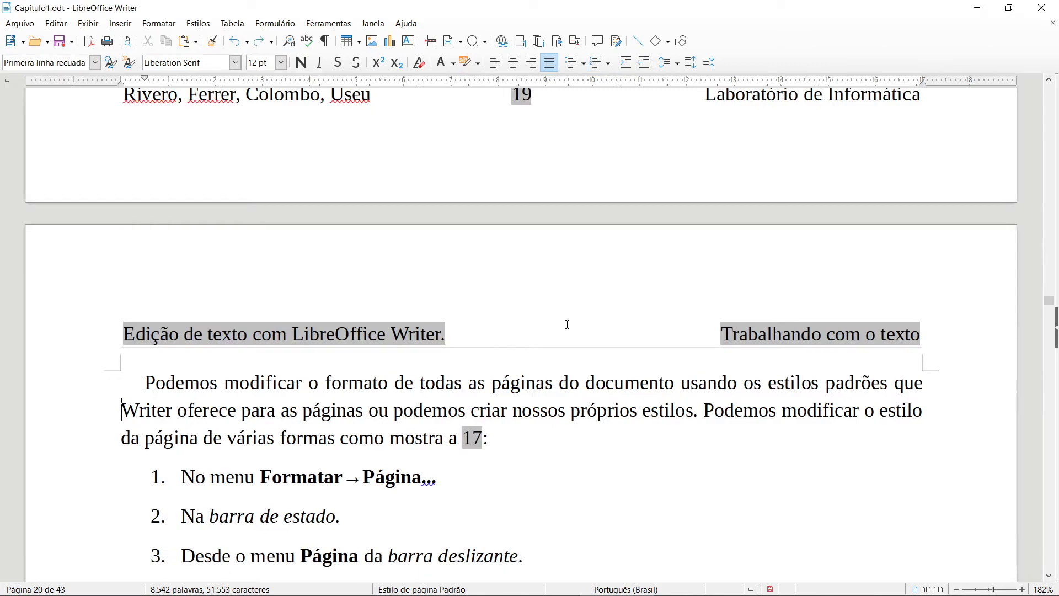
key(ctrl+z)
key(ctrl+z)
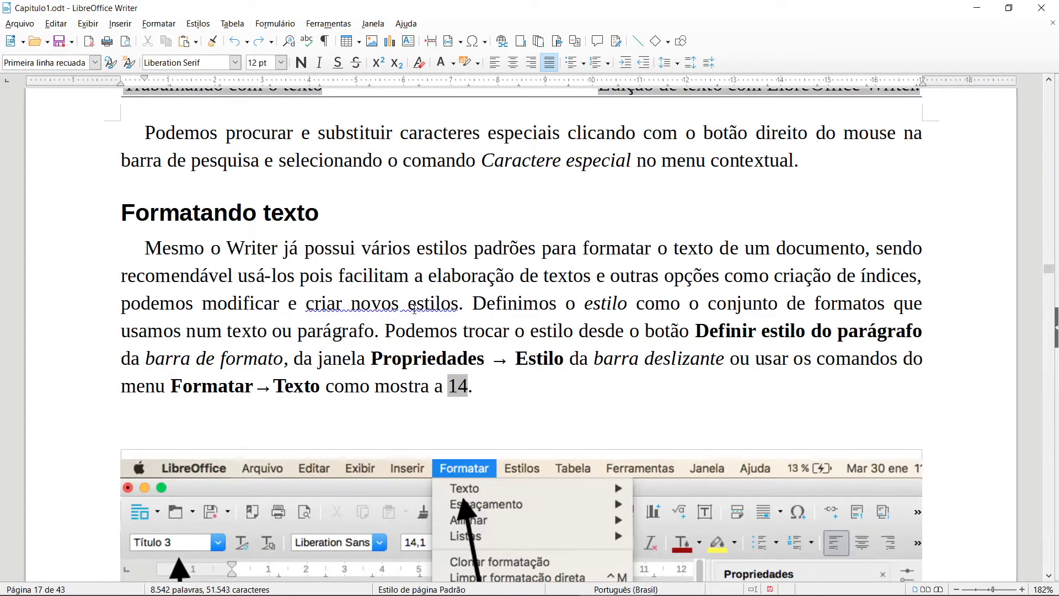
scroll(322, 348, up, 12)
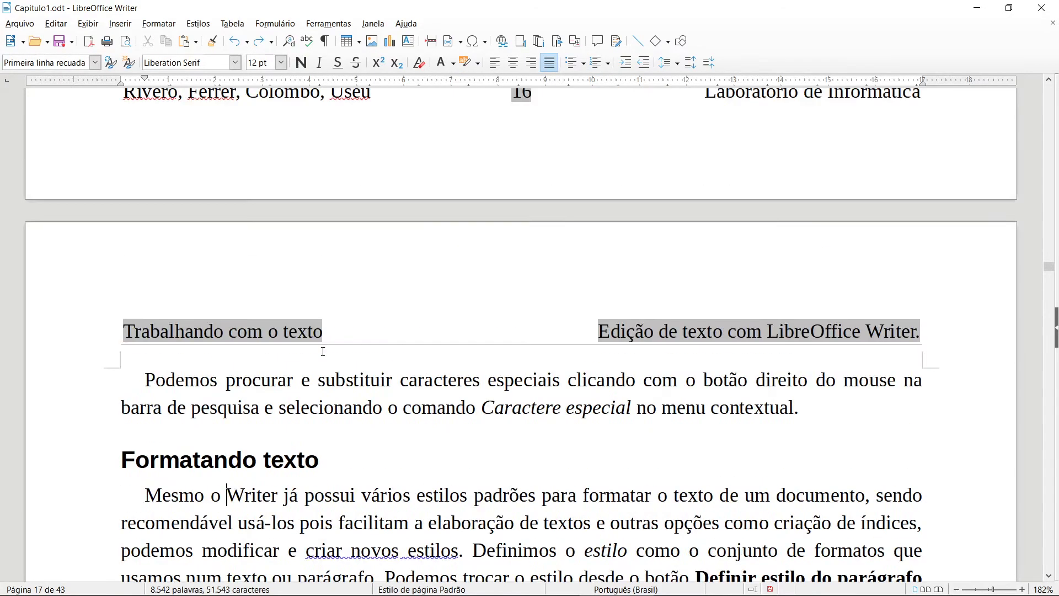
key(ctrl+z)
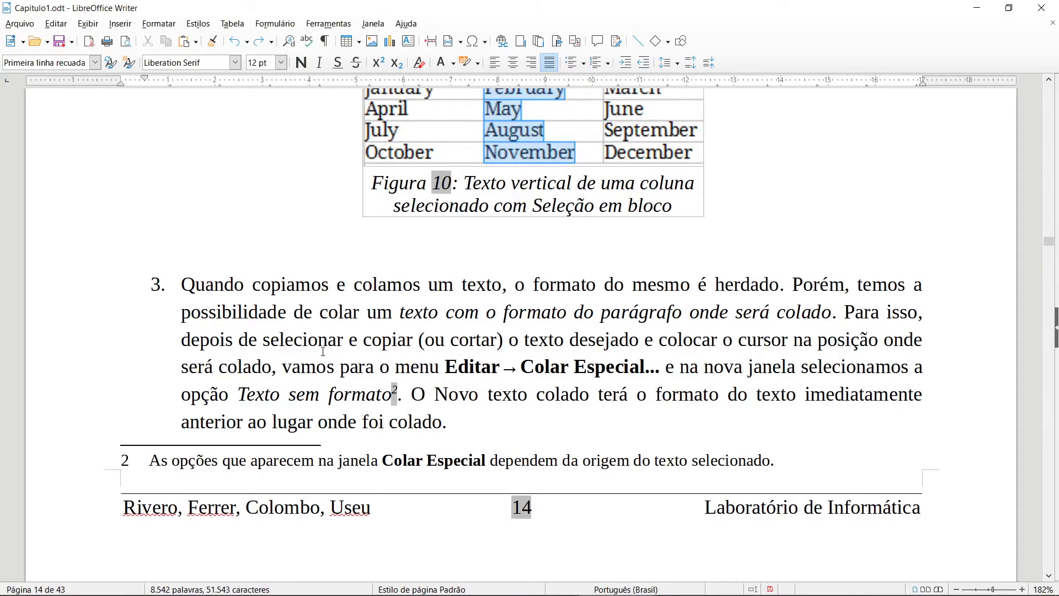
Review the find bar and Localizar e substituir instructions, from Procurando e substituindo texto to the Caracteres especiais heading.
scroll(323, 324, down, 10)
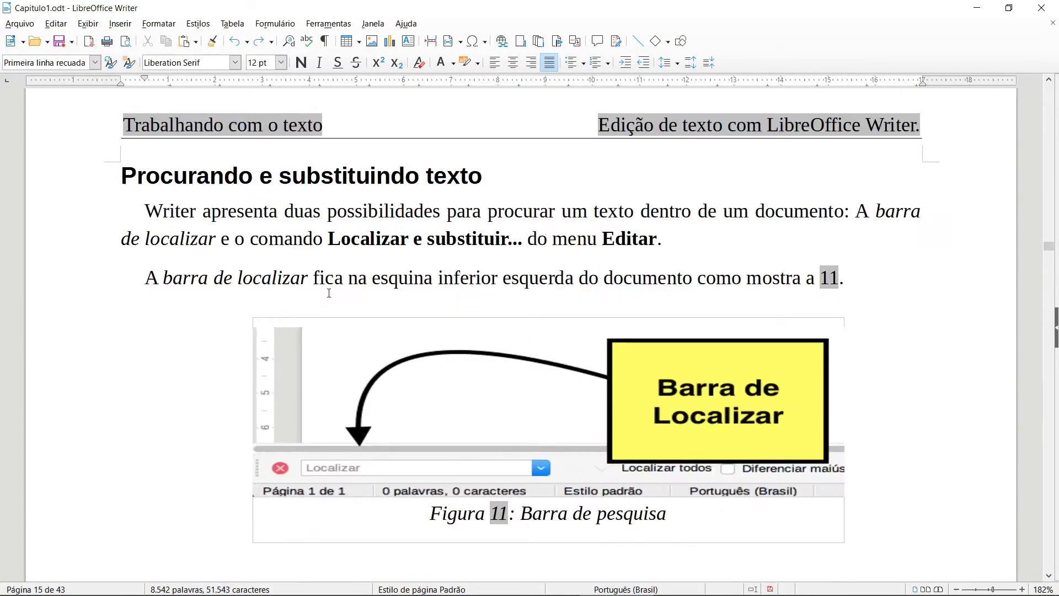
scroll(269, 351, down, 5)
scroll(268, 350, down, 5)
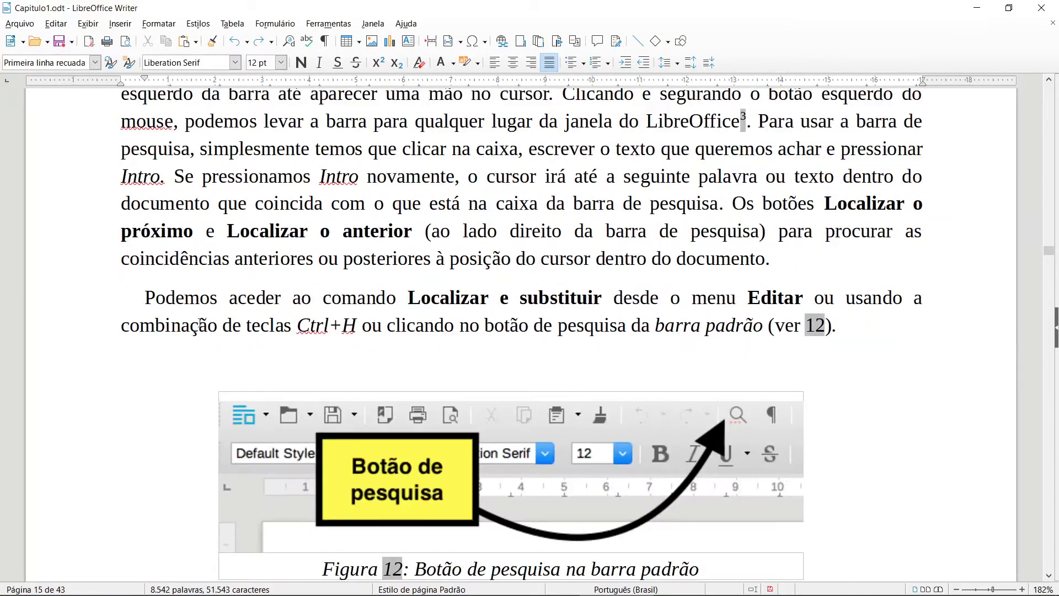
scroll(200, 321, down, 5)
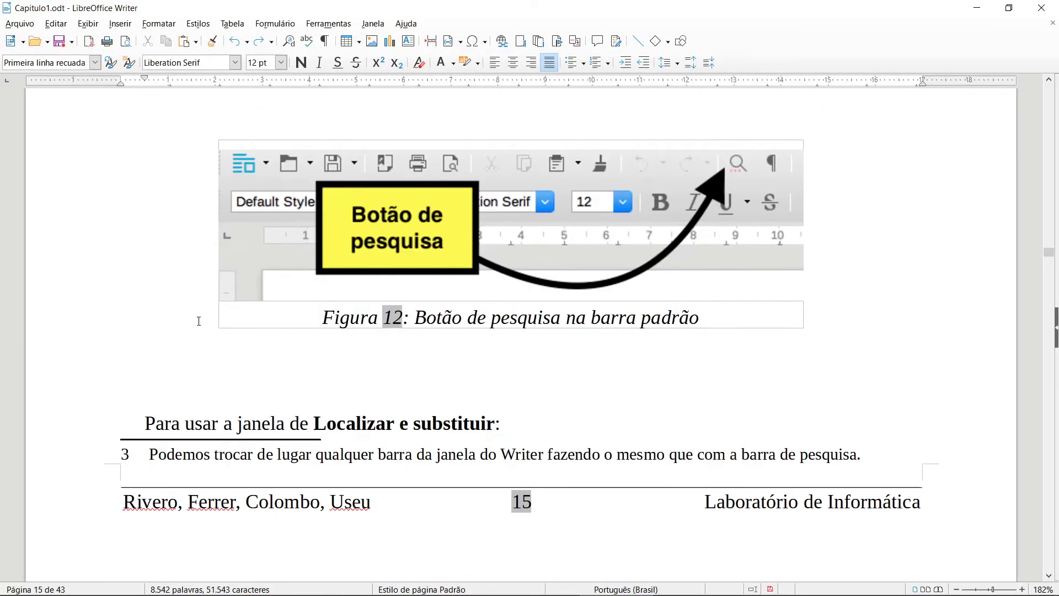
scroll(199, 321, down, 6)
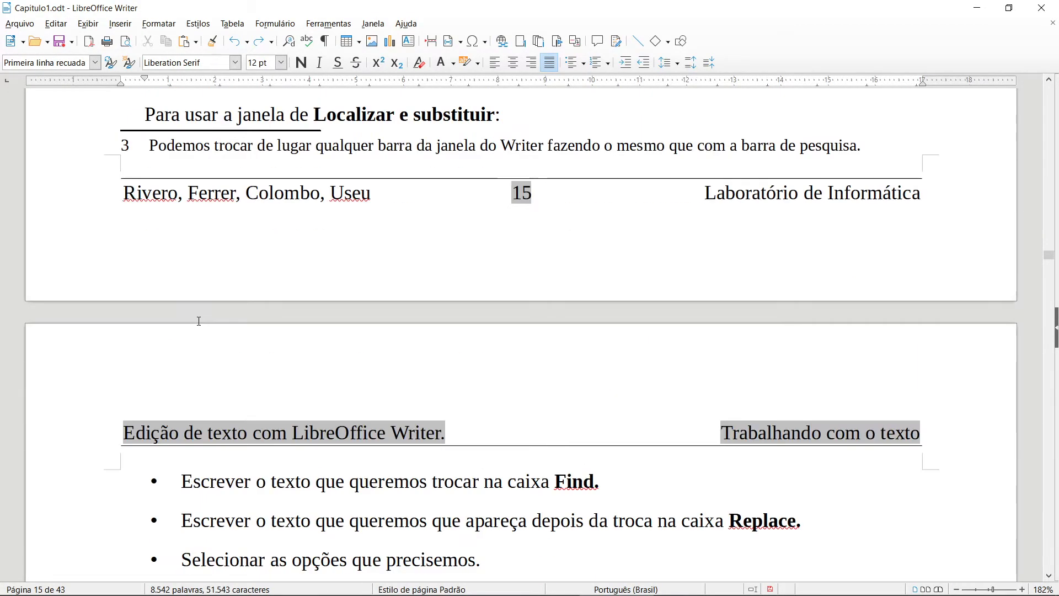
scroll(199, 321, down, 3)
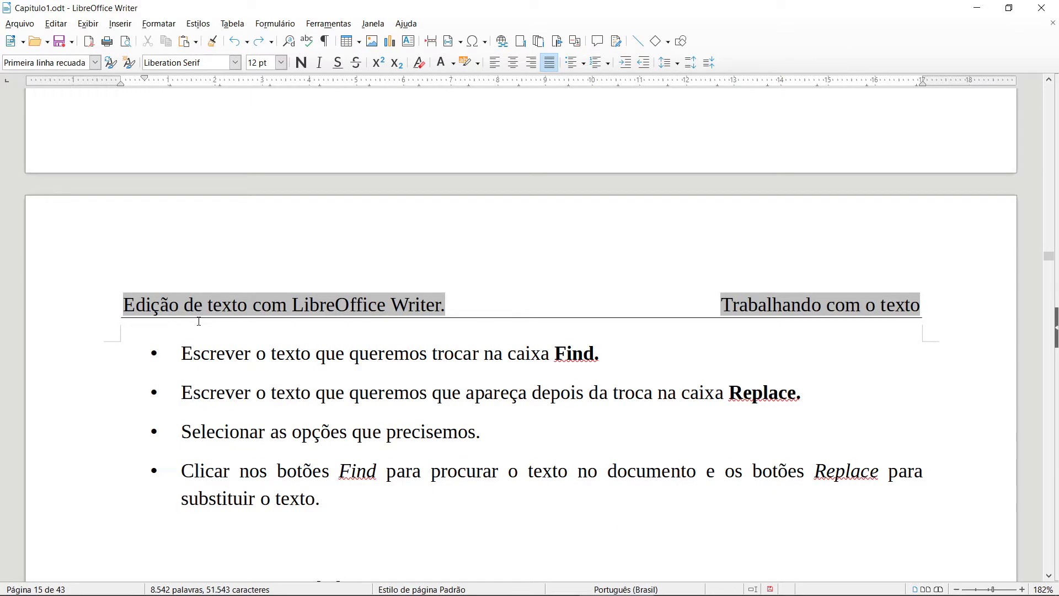
scroll(199, 321, down, 5)
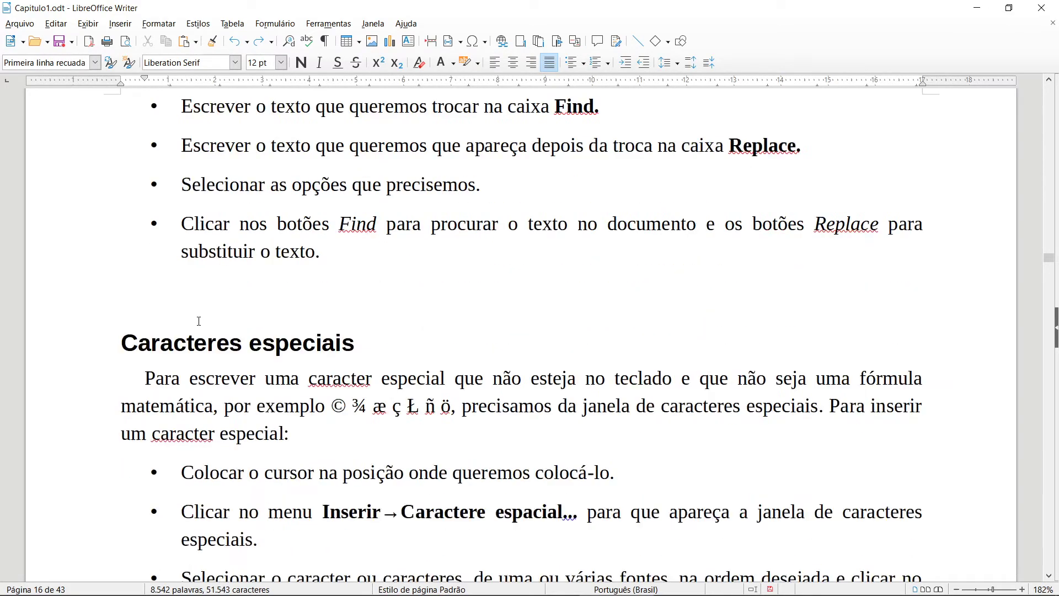
scroll(472, 381, up, 12)
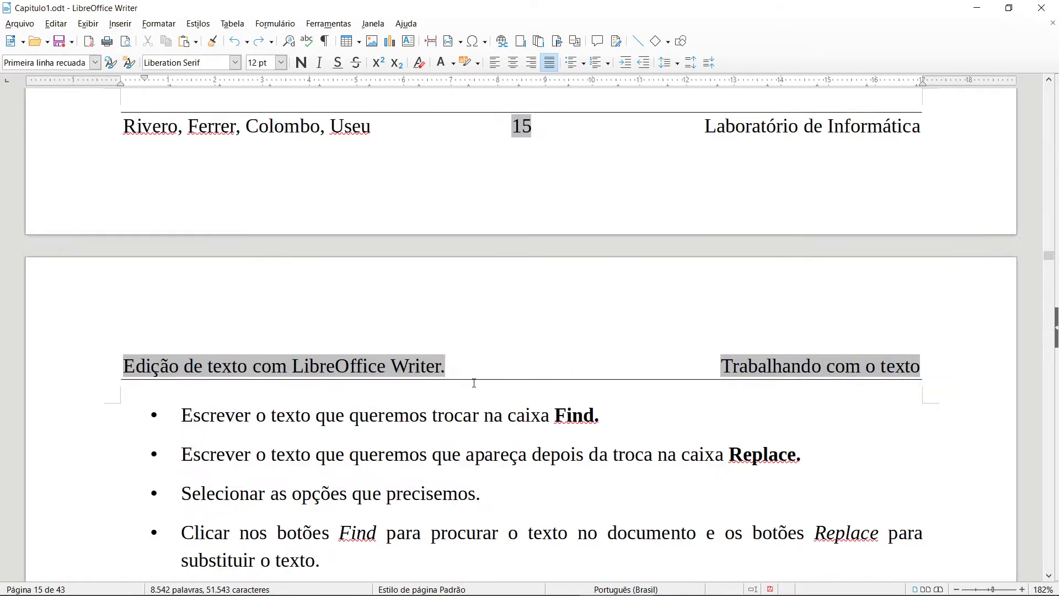
scroll(467, 398, down, 7)
scroll(467, 399, down, 1)
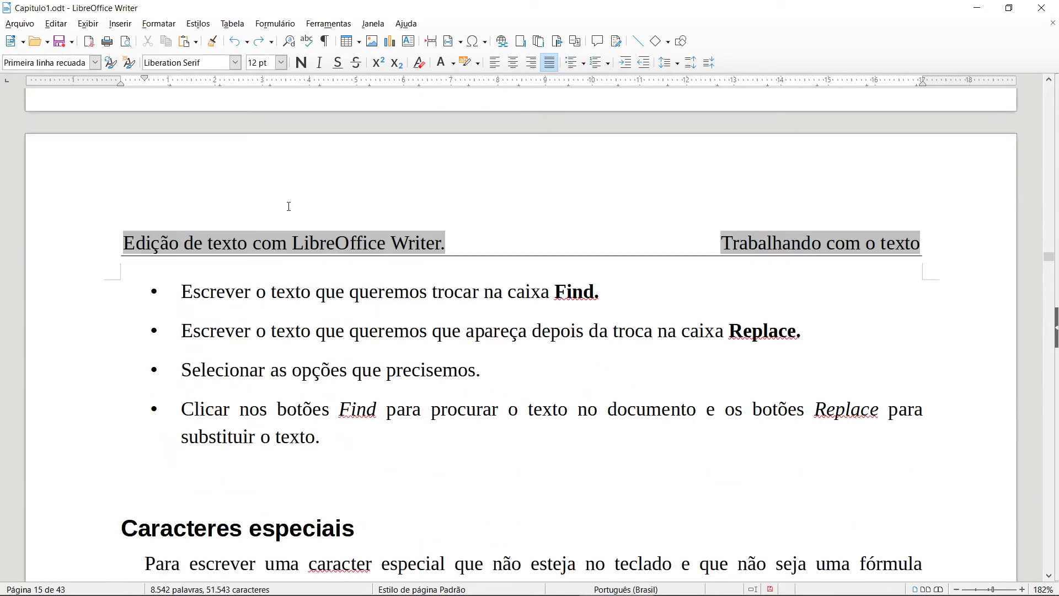
Open the Localizar e substituir dialog to look over its search and replace options, and close it.
click(56, 23)
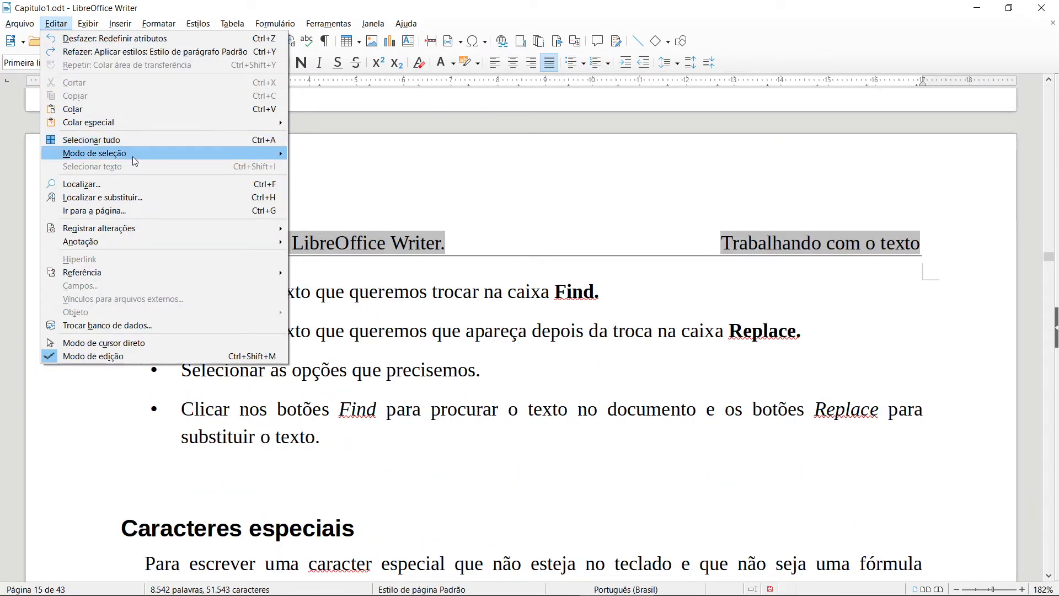
click(147, 197)
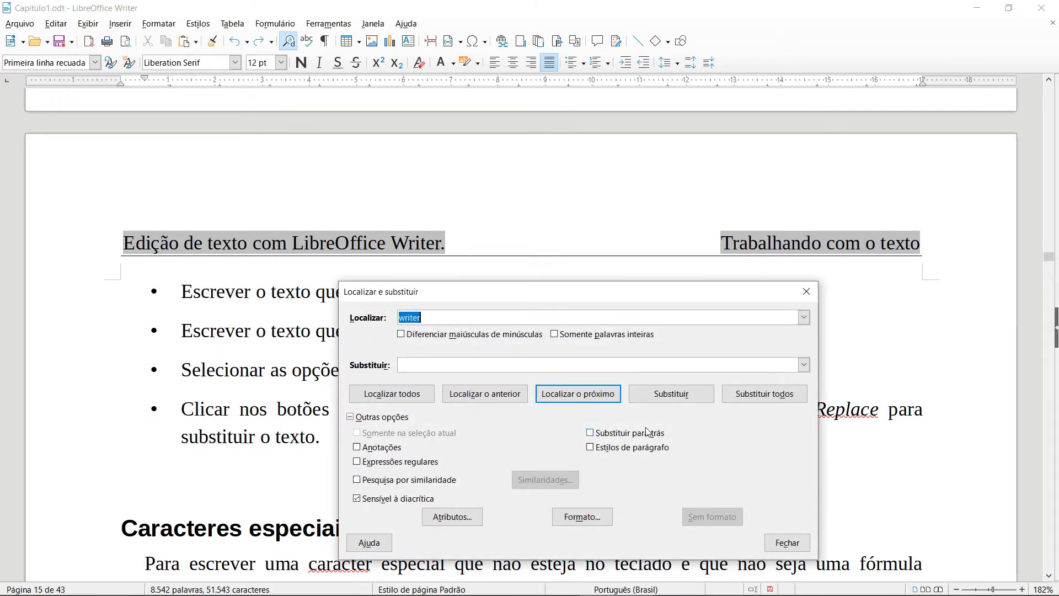
click(807, 292)
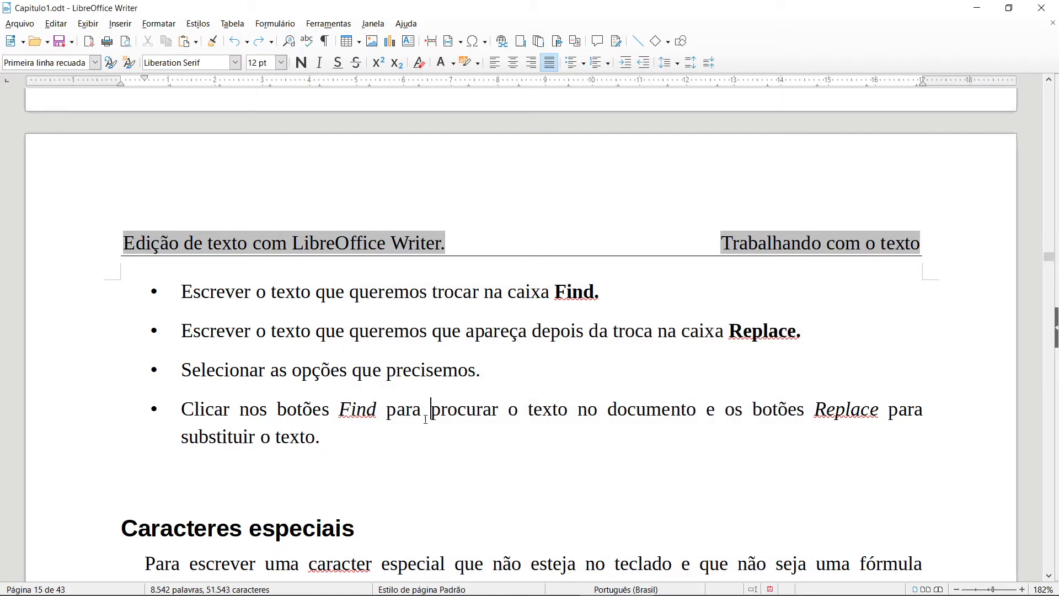
Review the Caracteres especiais section and its instructions, highlighting the example characters © ¾ æ ç Ł ñ ö.
click(336, 443)
scroll(336, 443, down, 4)
click(421, 259)
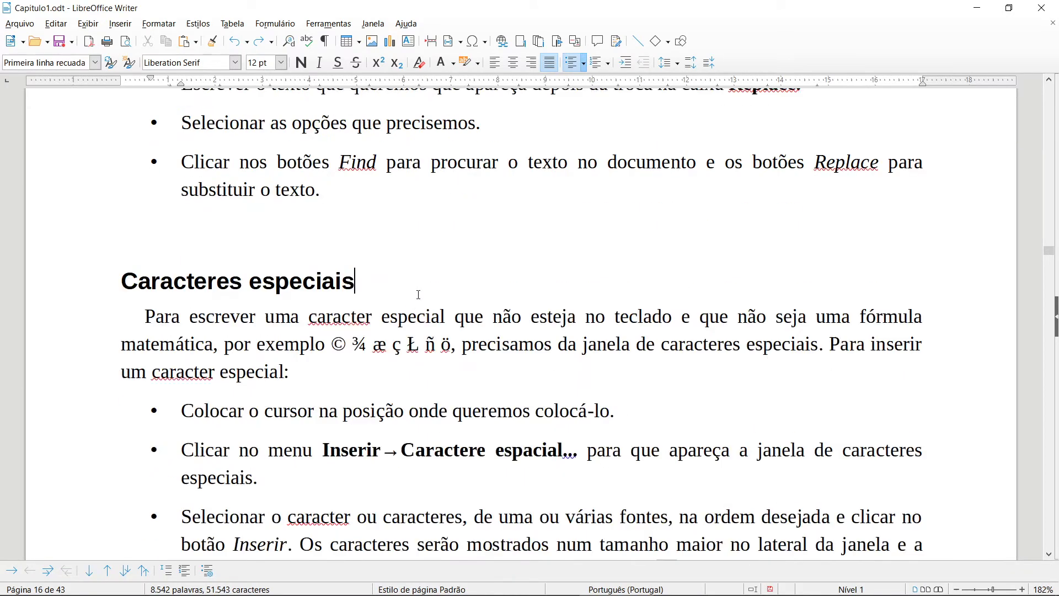
scroll(421, 259, down, 2)
click(366, 244)
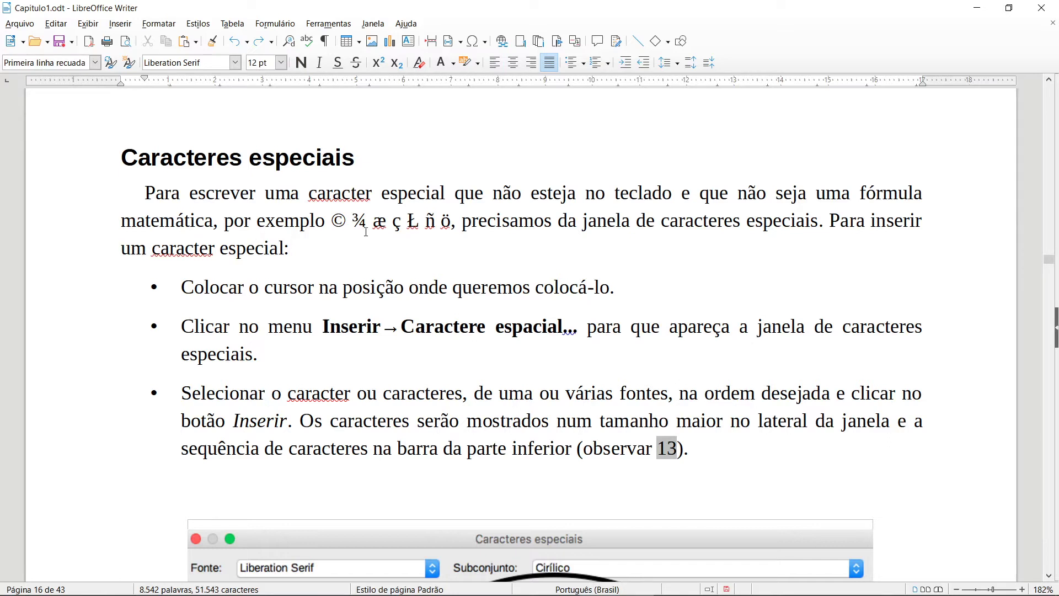
drag(326, 221, 456, 221)
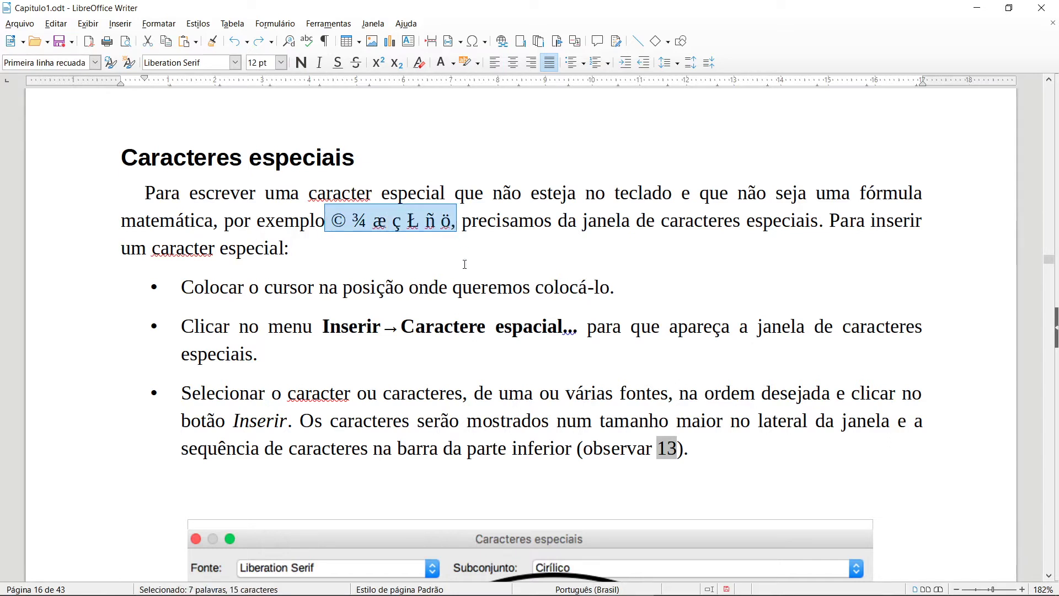
scroll(465, 264, down, 3)
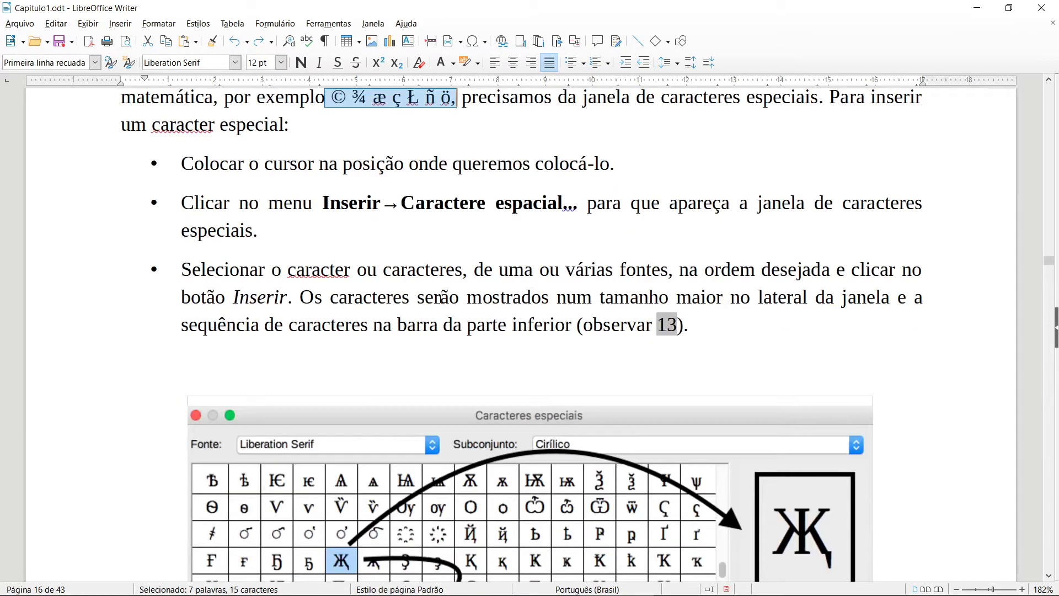
click(353, 265)
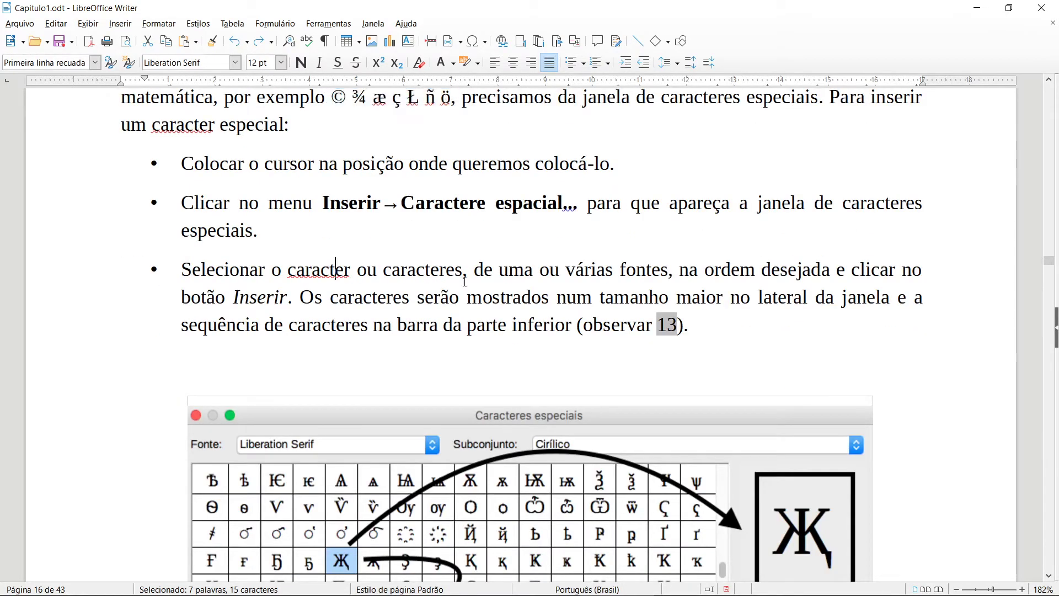
Add an empty bullet after the last Caracteres especiais instruction and browse the special characters to the Grego básico subset.
click(702, 324)
key(Return)
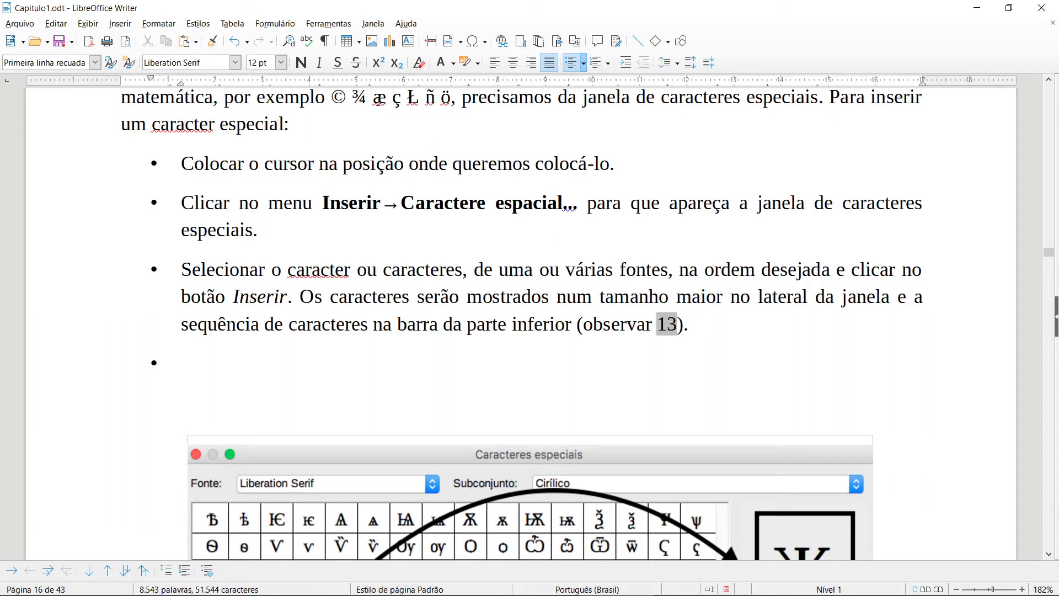
click(123, 26)
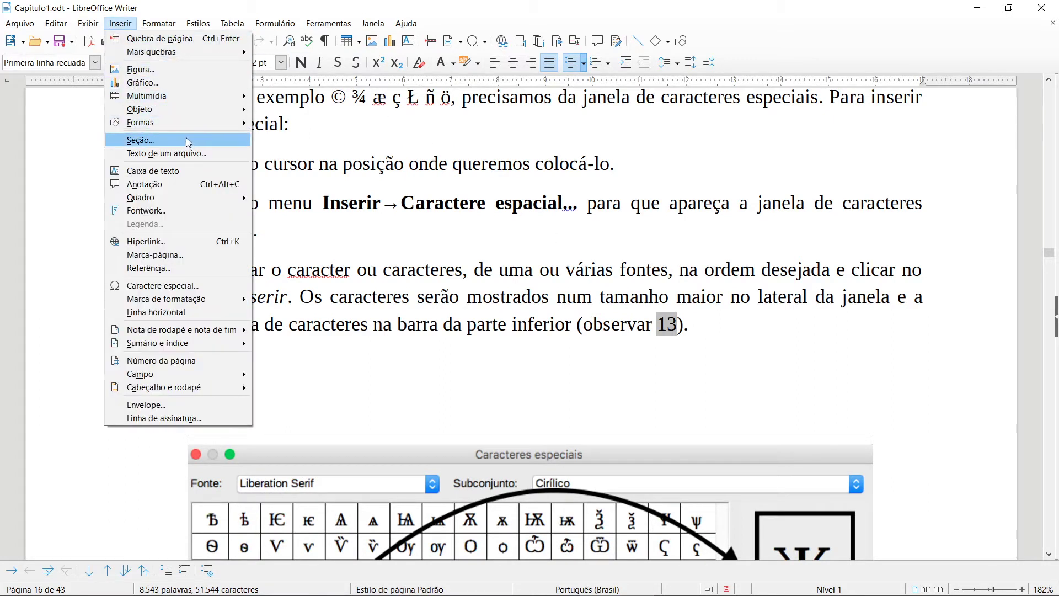
click(191, 285)
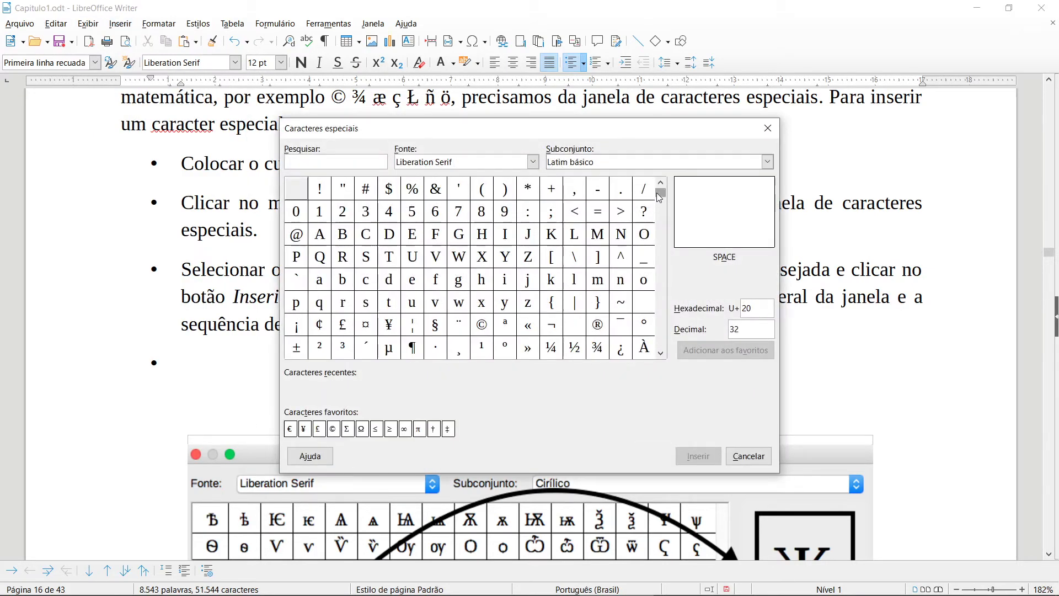
drag(659, 197, 653, 331)
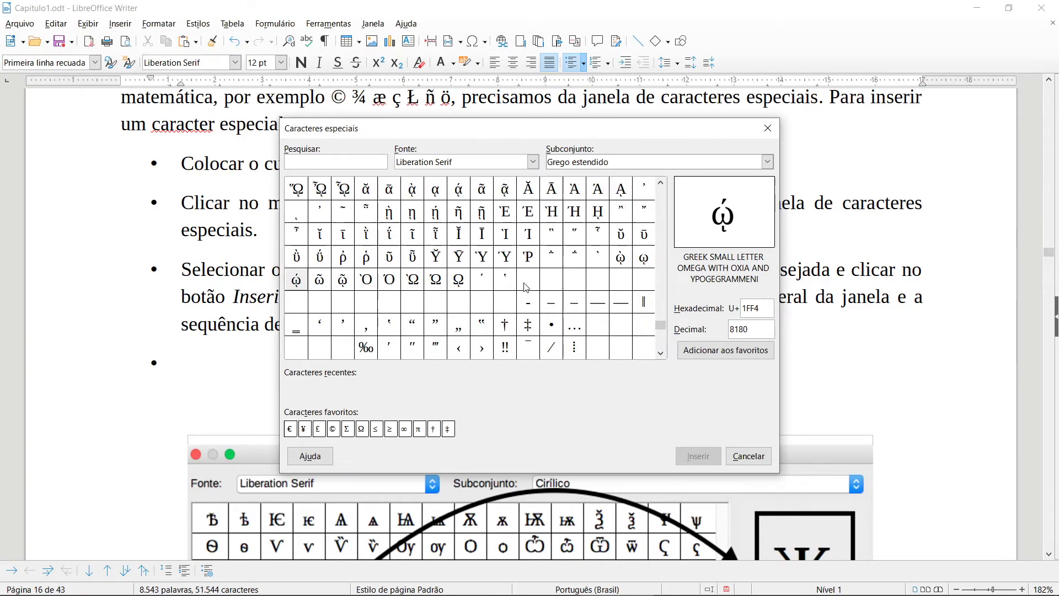
drag(662, 326, 675, 252)
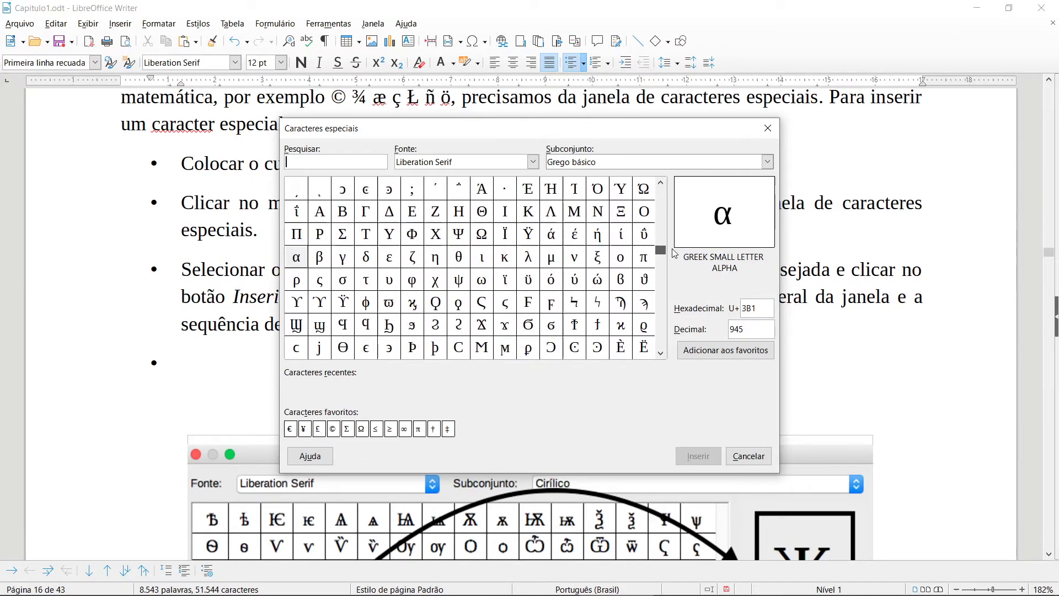
Add the Greek small letters omega (ω) and xi (ξ) to the favourite special characters.
click(482, 281)
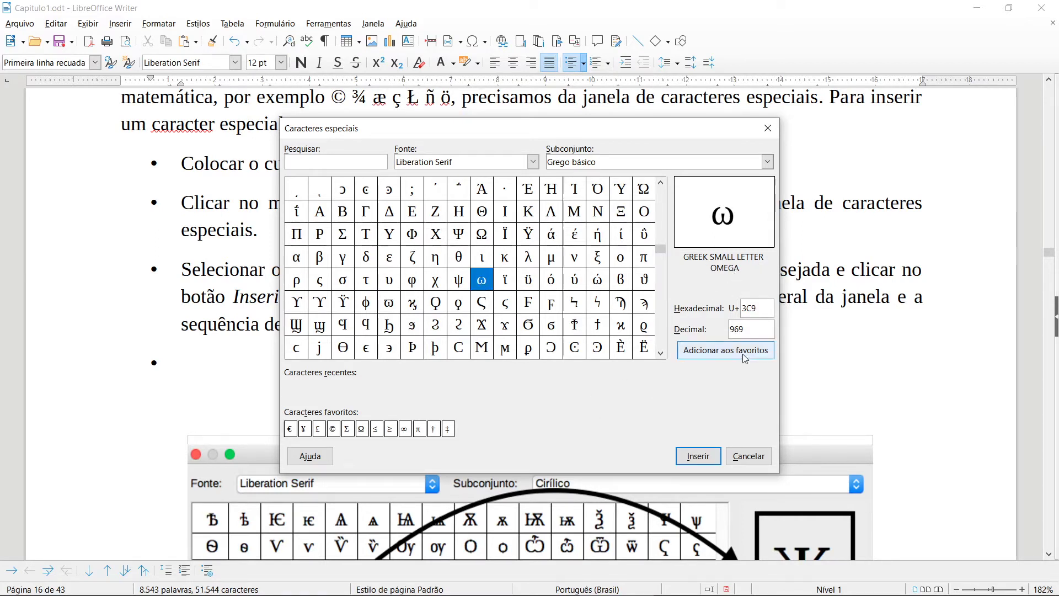
click(726, 350)
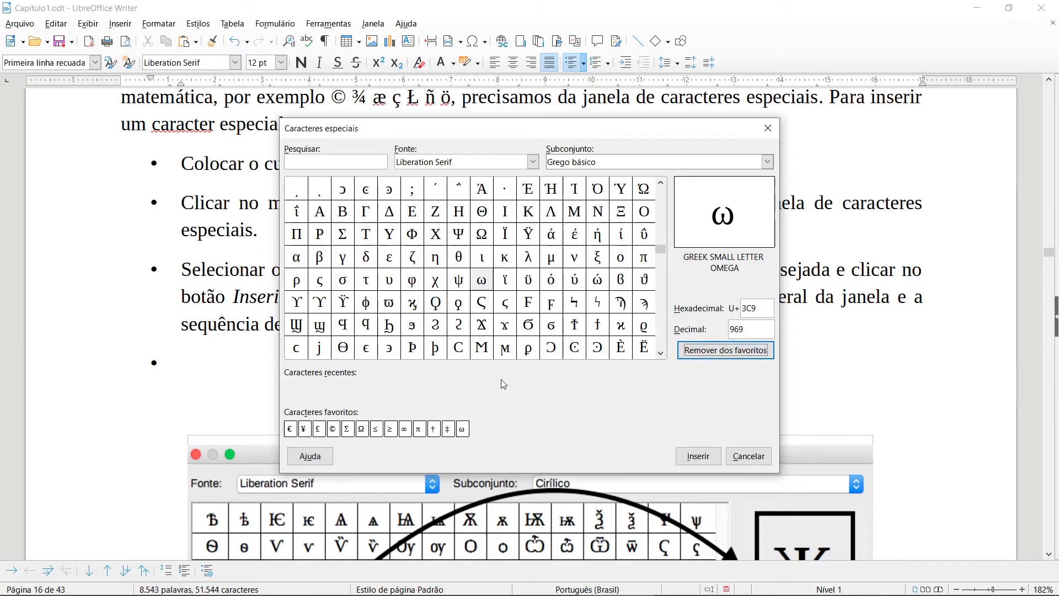
click(621, 258)
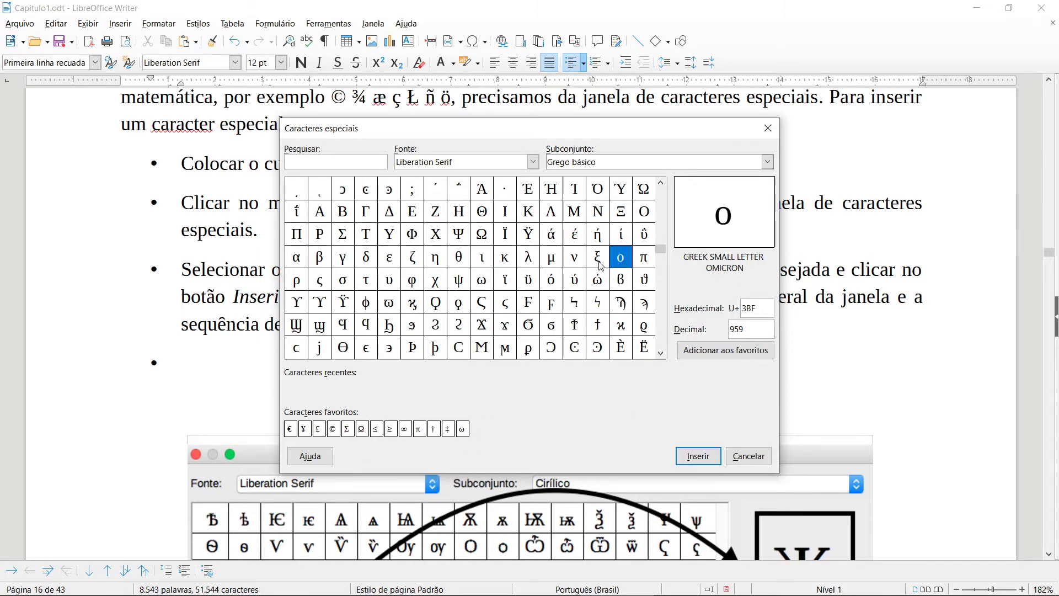
click(597, 257)
click(726, 350)
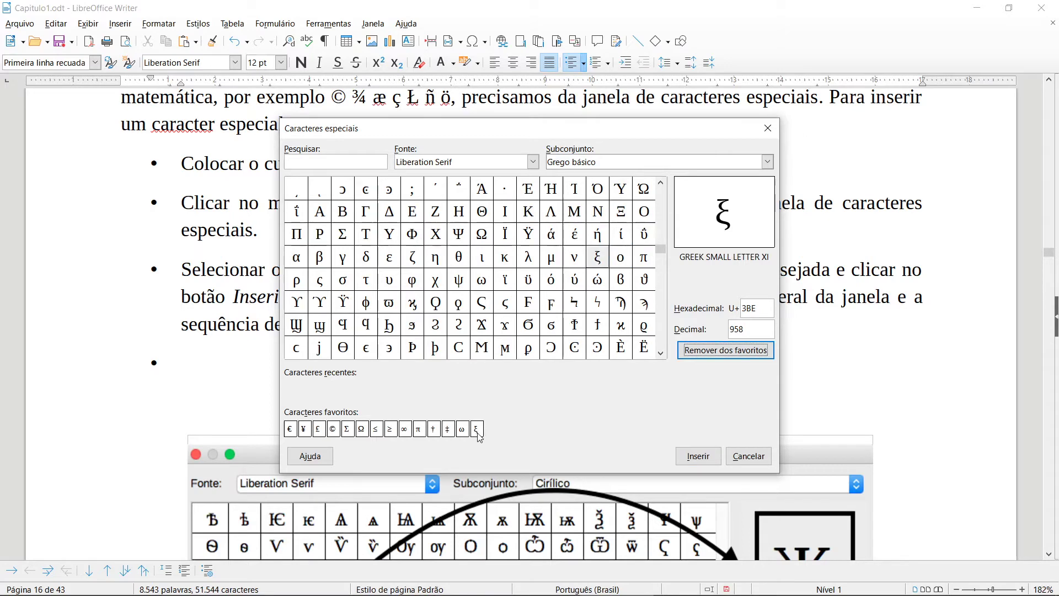
Insert the Greek letter ξ in the new bullet and duplicate it by copying and pasting into a row of eight.
click(597, 257)
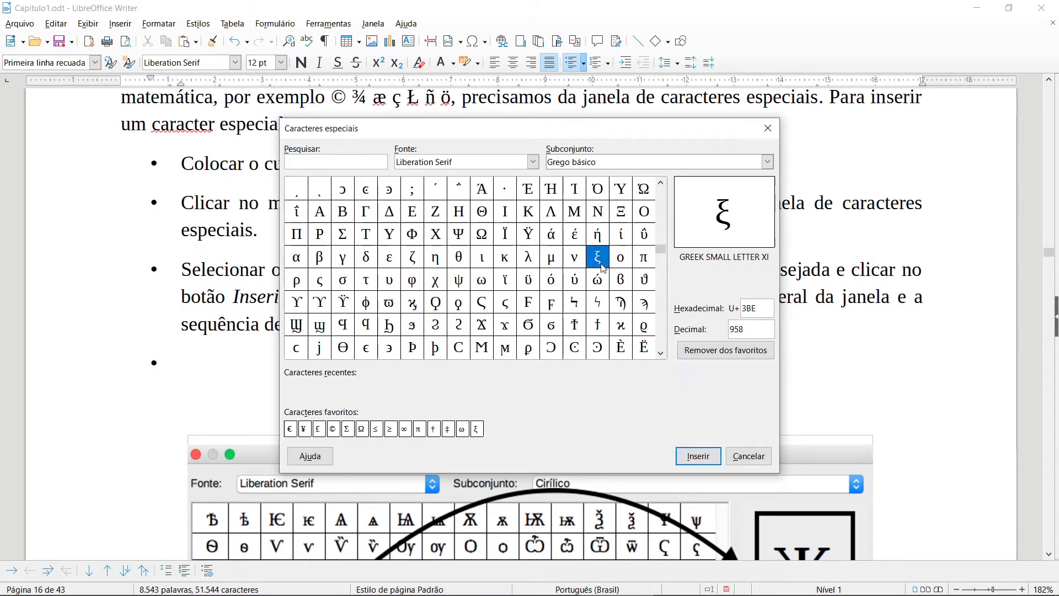
click(693, 456)
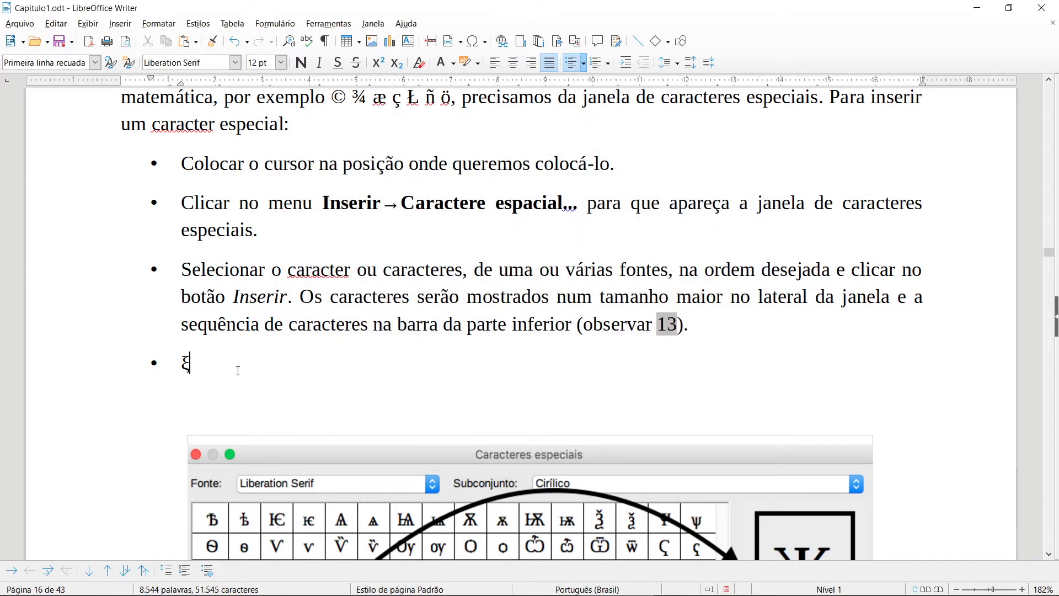
drag(201, 379, 170, 357)
click(274, 358)
key(ctrl+c)
key(ctrl+v)
key(ctrl+v)
key(ctrl+v)
key(ctrl+v)
key(ctrl+v)
key(ctrl+v)
key(ctrl+v)
key(ctrl+v)
key(ctrl+v)
Make the row of ξ characters in the new bullet bold.
drag(281, 364, 180, 363)
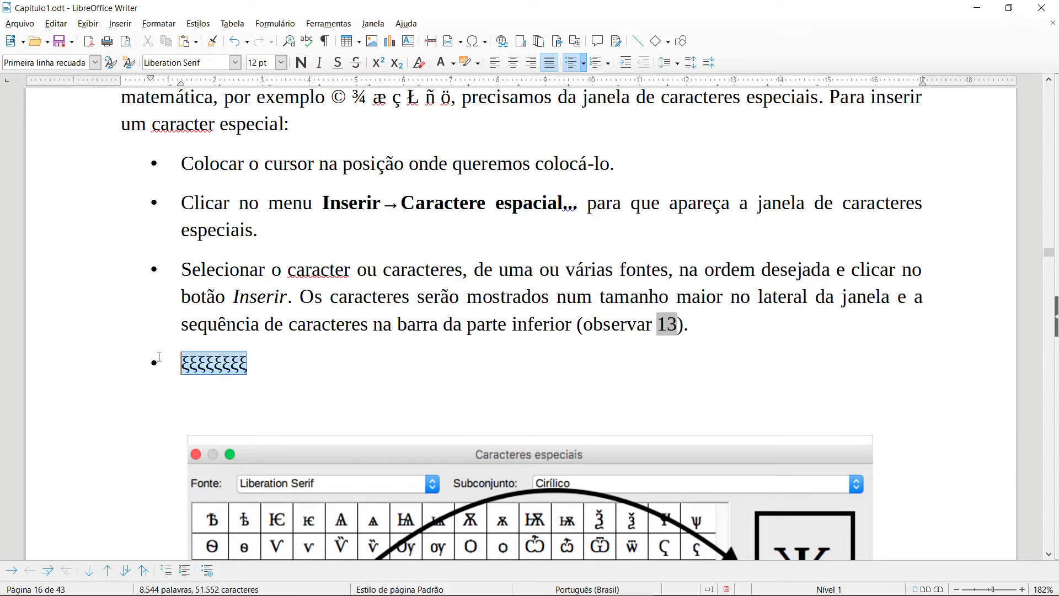
click(301, 62)
click(297, 359)
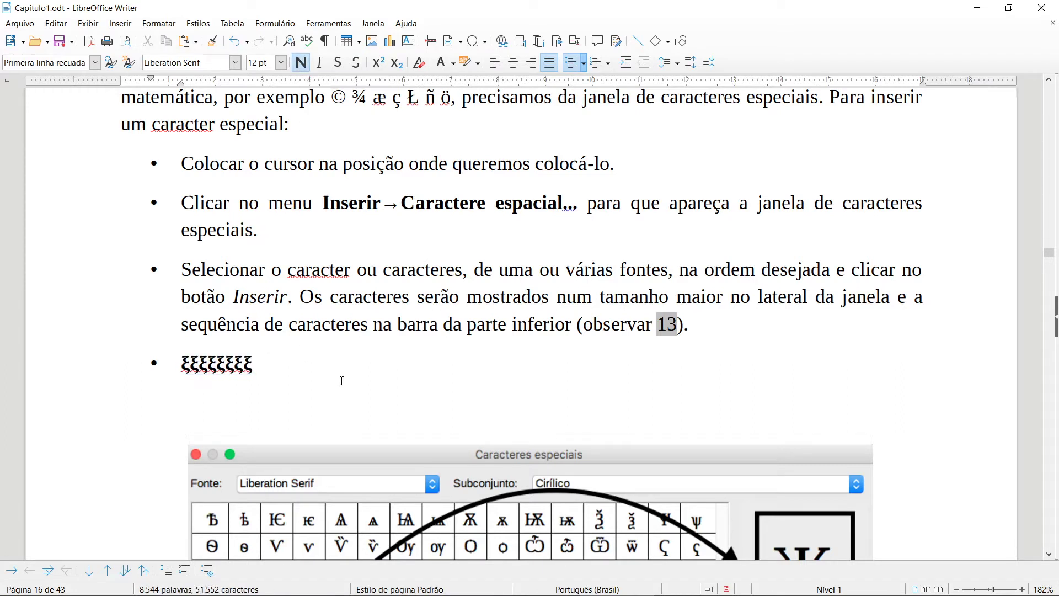
Delete the inserted ξ characters and remove the empty bullet after the list item ending in "(observar 13)".
key(BackSpace)
key(BackSpace)
key(BackSpace)
key(BackSpace)
key(BackSpace)
key(BackSpace)
key(BackSpace)
key(BackSpace)
key(BackSpace)
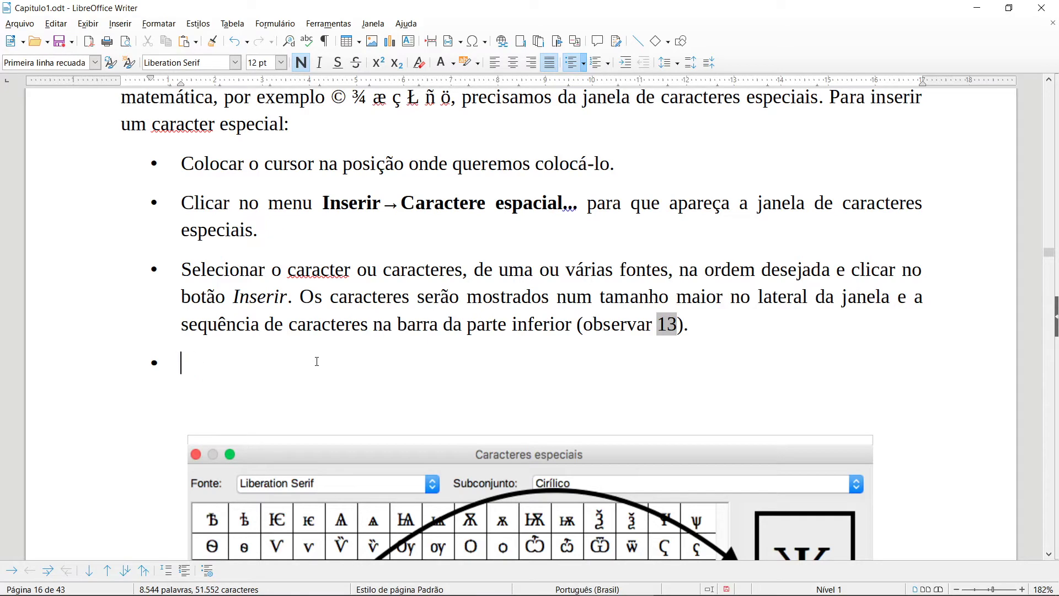
key(BackSpace)
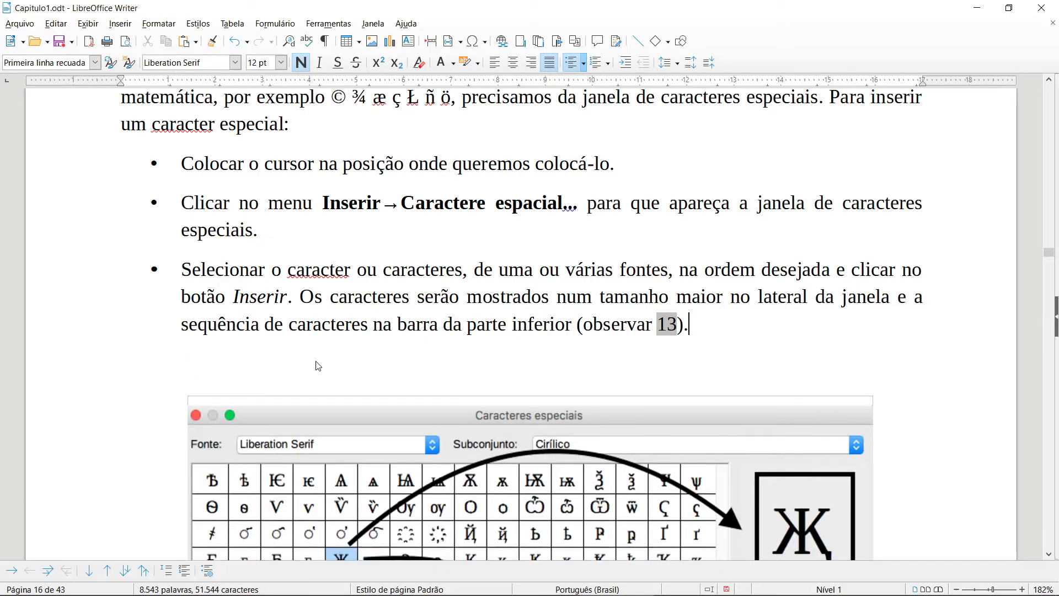
Read the "Formatando texto" section and examine Figura 14 on ways to change the paragraph style.
scroll(478, 265, down, 3)
scroll(478, 265, down, 17)
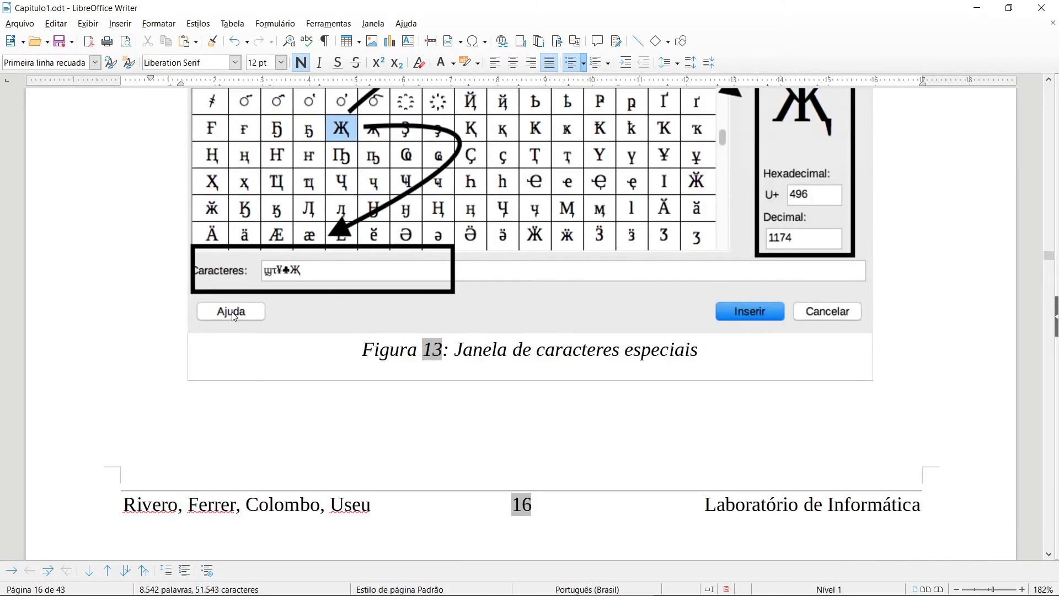
scroll(205, 334, down, 6)
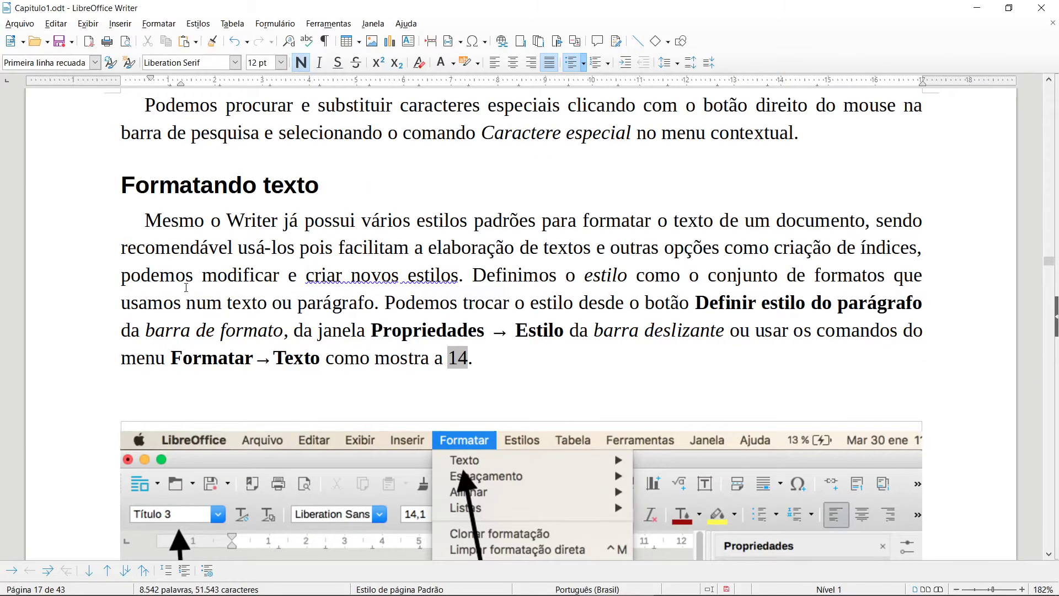
scroll(185, 286, down, 2)
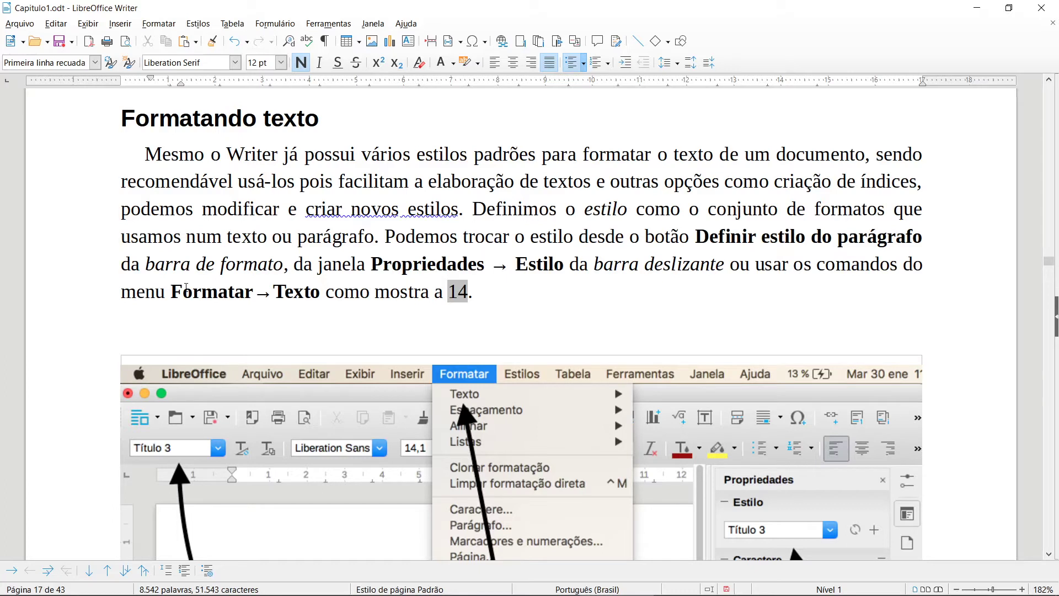
click(157, 150)
click(318, 209)
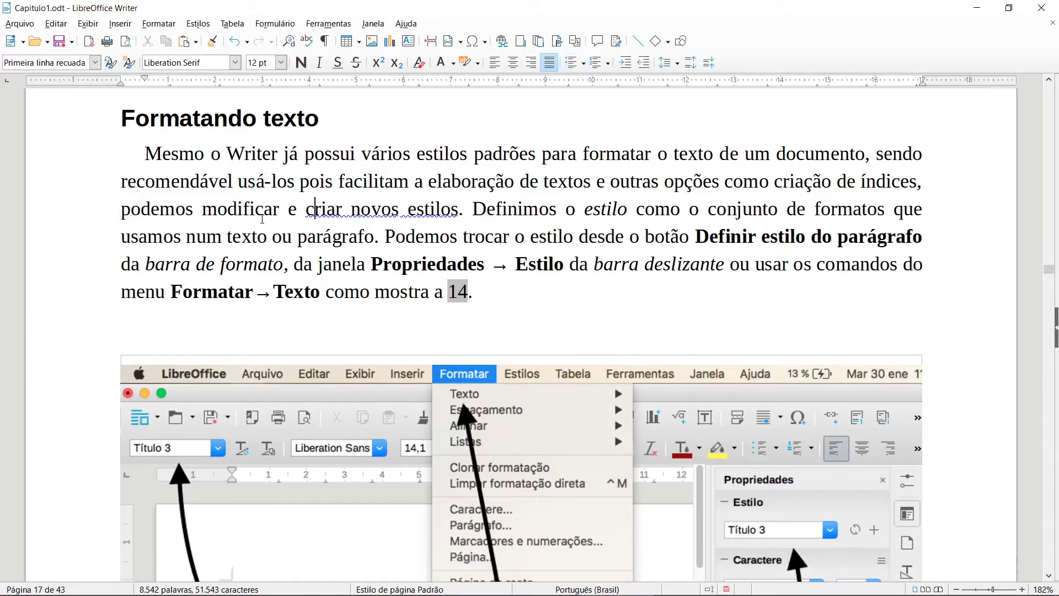
scroll(255, 204, down, 3)
scroll(255, 203, up, 3)
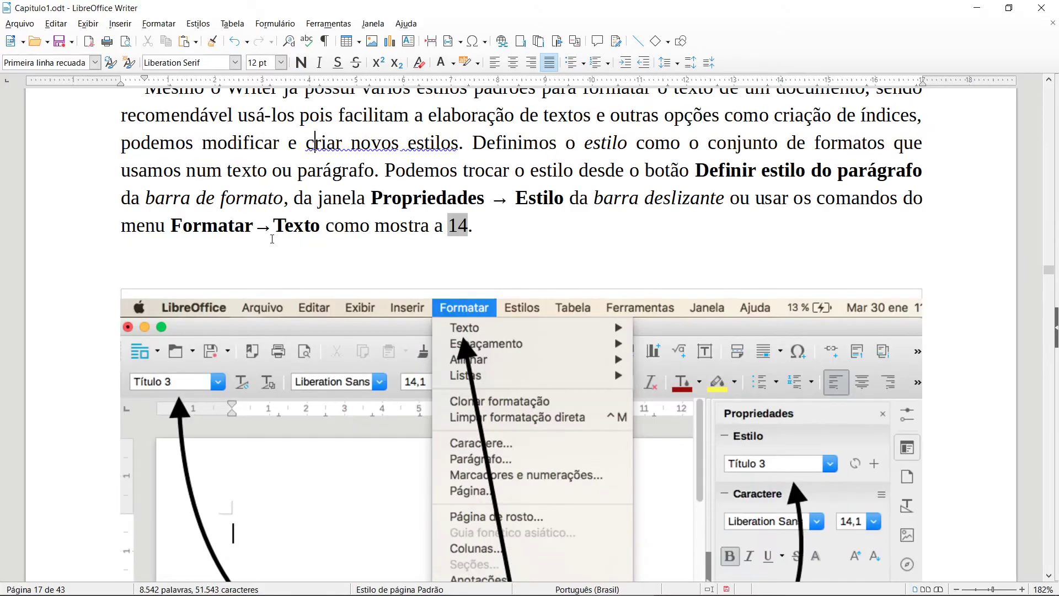
scroll(283, 270, down, 3)
scroll(282, 270, down, 10)
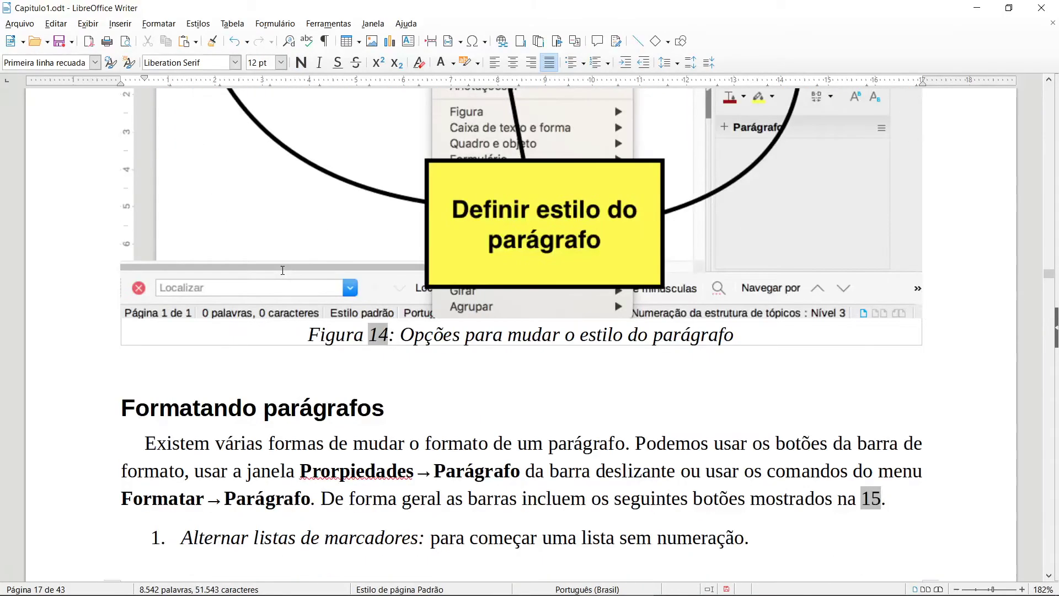
scroll(282, 271, up, 15)
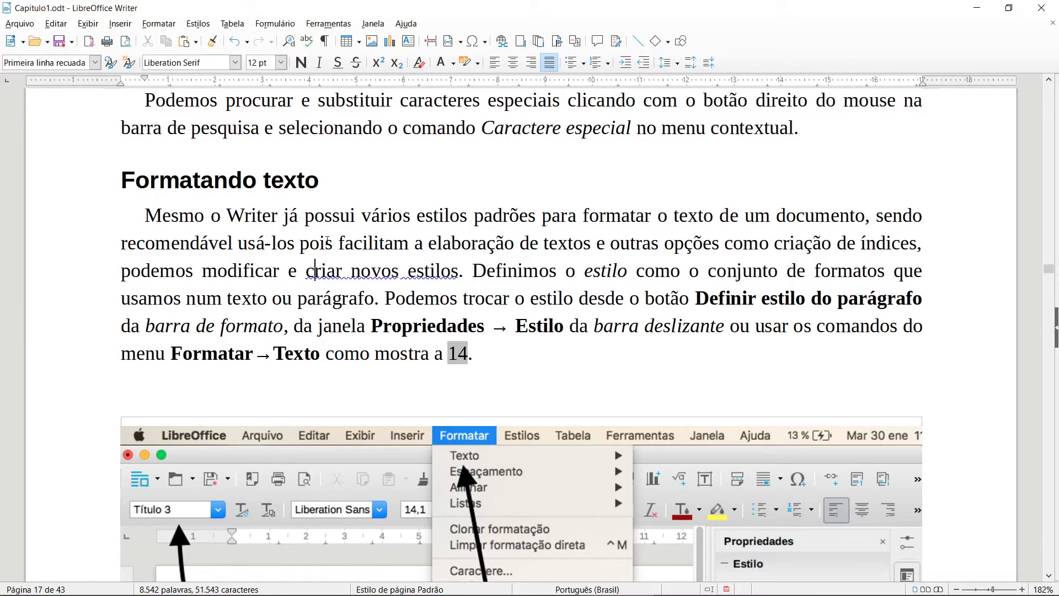
drag(178, 215, 589, 217)
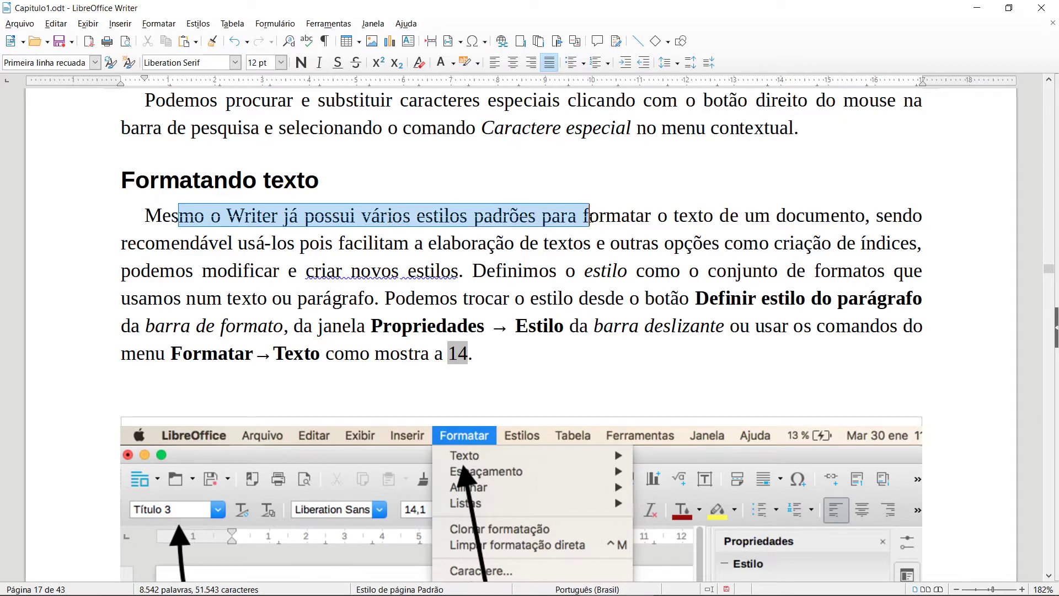
drag(635, 243, 678, 219)
click(728, 270)
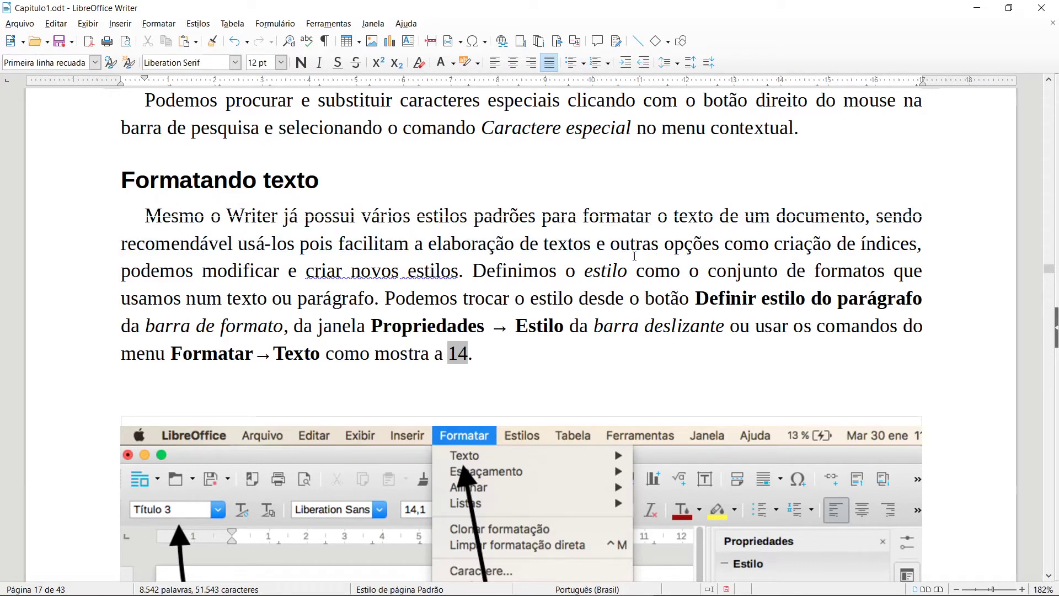
Try bold and italic on the phrase "a elaboração de textos e outras opções como criação" and remove both formats.
drag(831, 244, 418, 247)
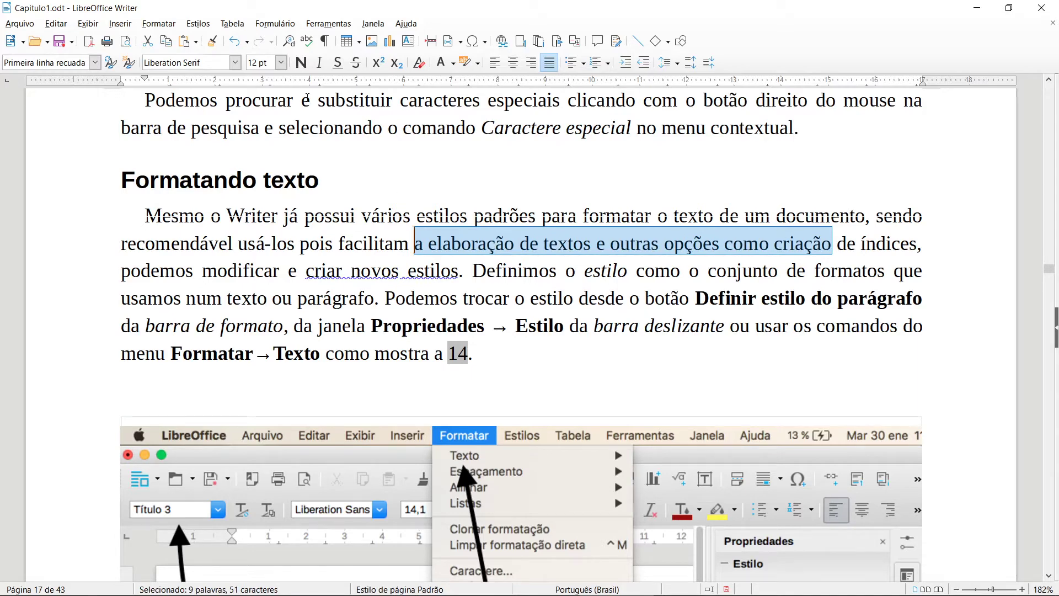
click(301, 63)
click(319, 63)
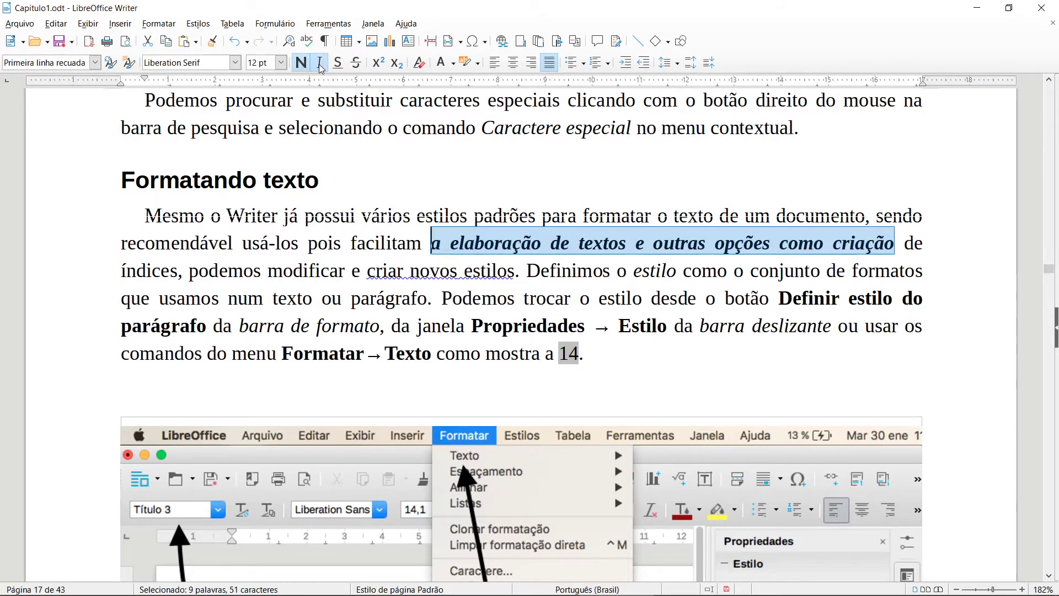
click(318, 63)
click(302, 63)
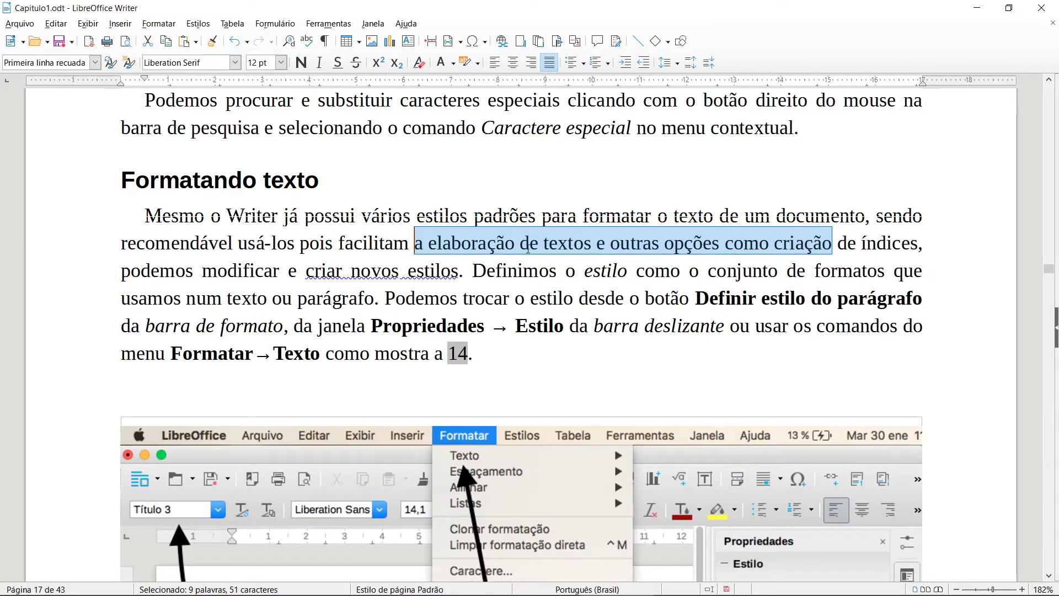
Try a font size of 15 pt on the phrase "a elaboração de textos e outras opções como criação" and undo the change.
click(280, 62)
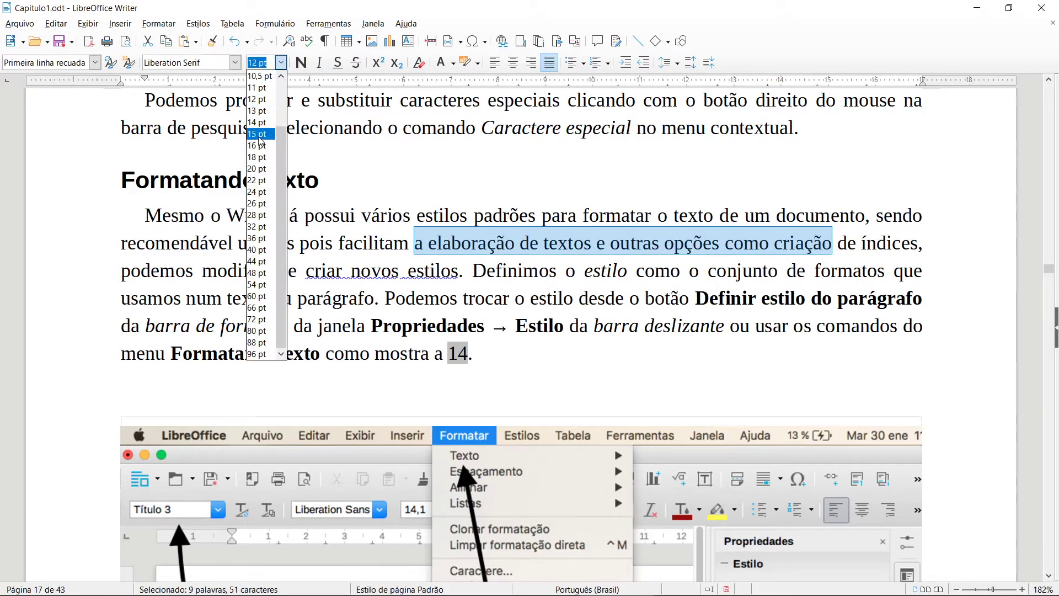
click(265, 165)
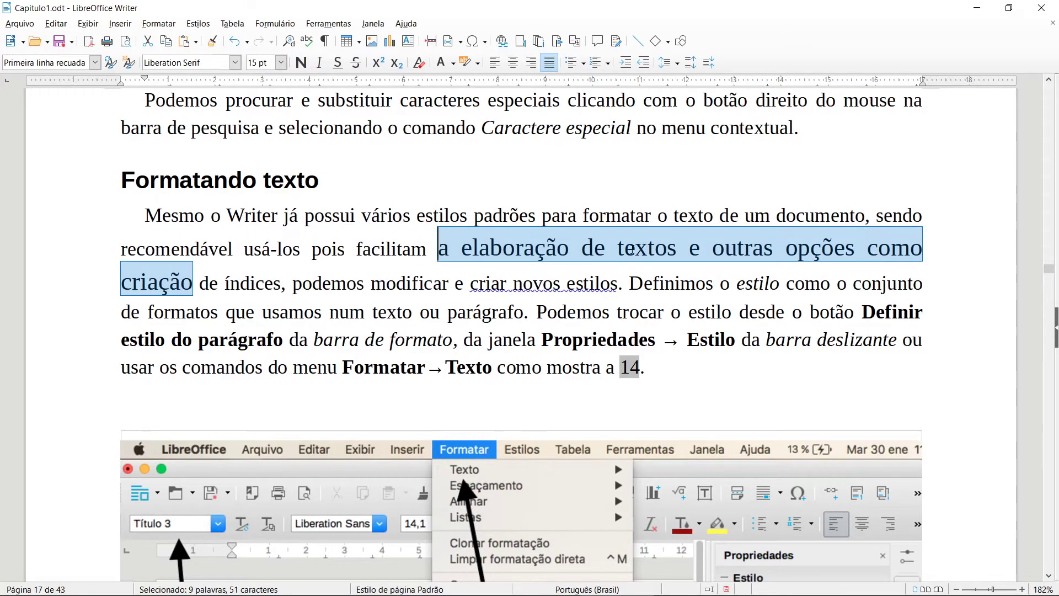
key(ctrl+z)
click(615, 274)
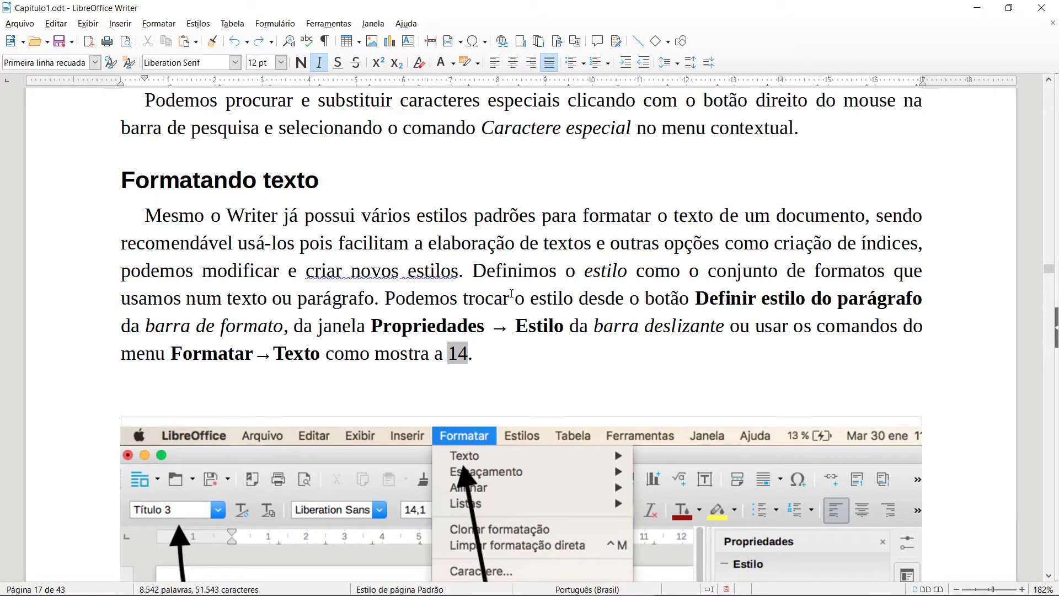
Examine Figura 14 and the opening paragraph of the "Formatando parágrafos" section.
key(Down)
key(Down)
key(Down)
click(415, 218)
click(482, 356)
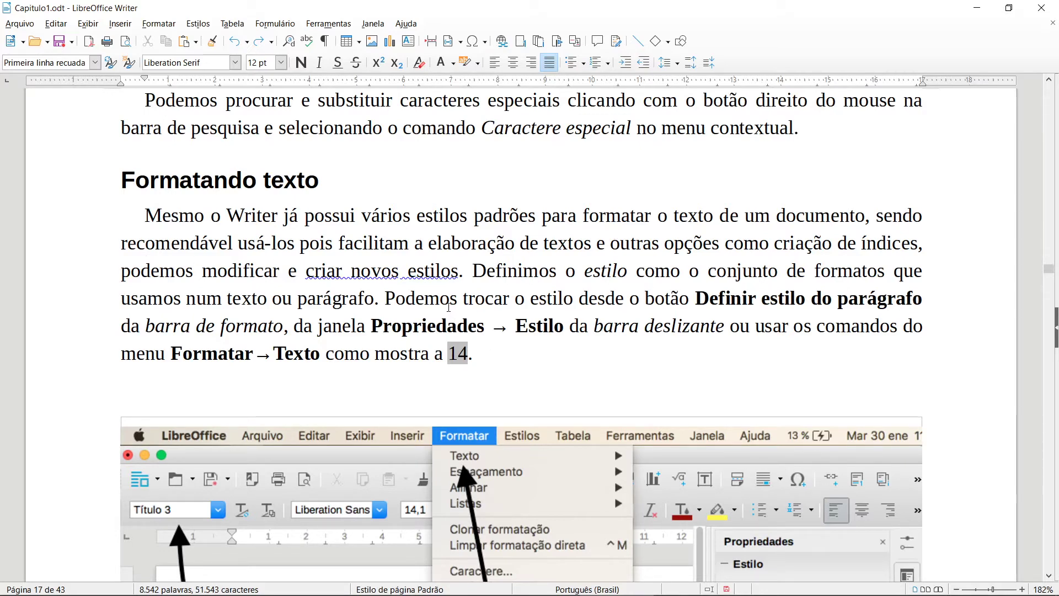
scroll(241, 312, down, 7)
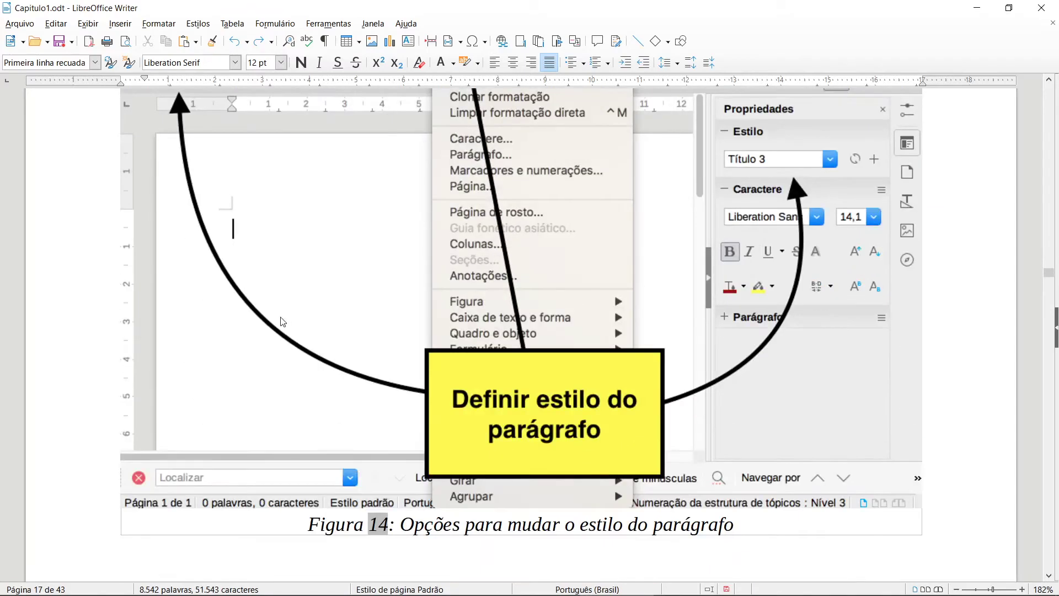
scroll(302, 324, up, 3)
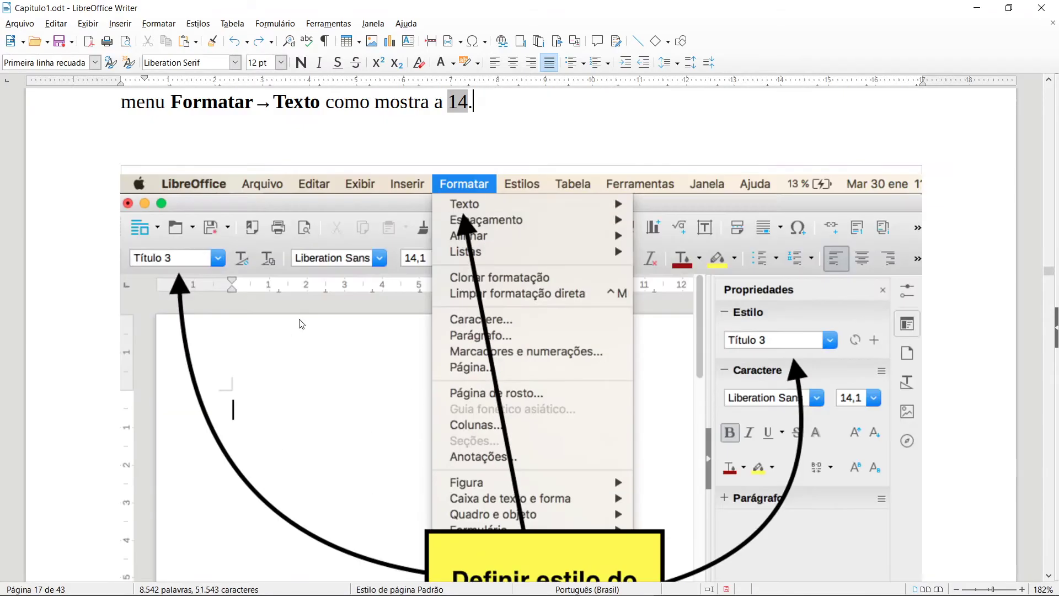
scroll(301, 323, down, 7)
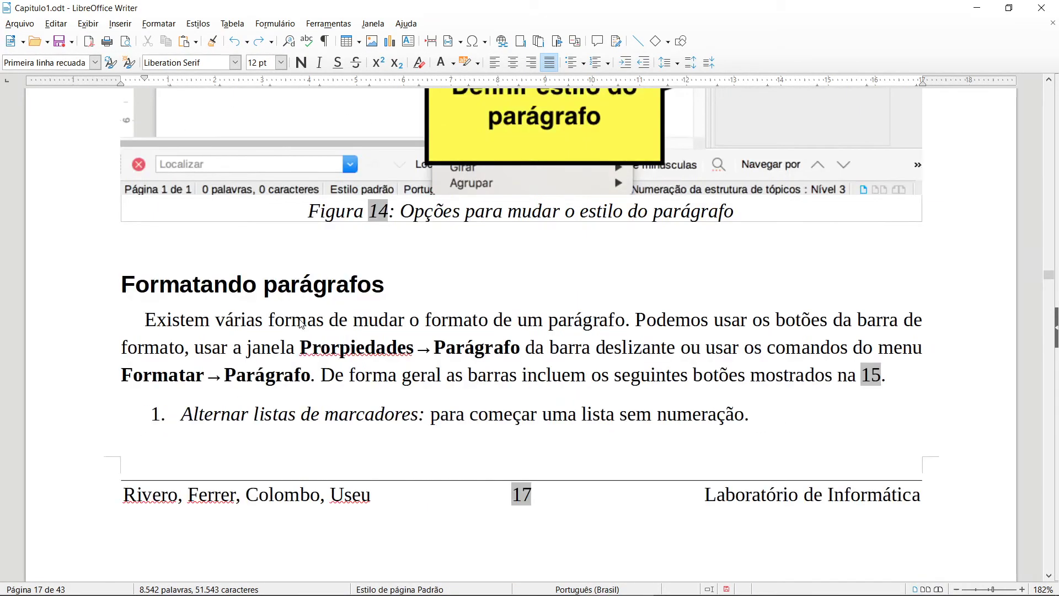
scroll(302, 323, down, 1)
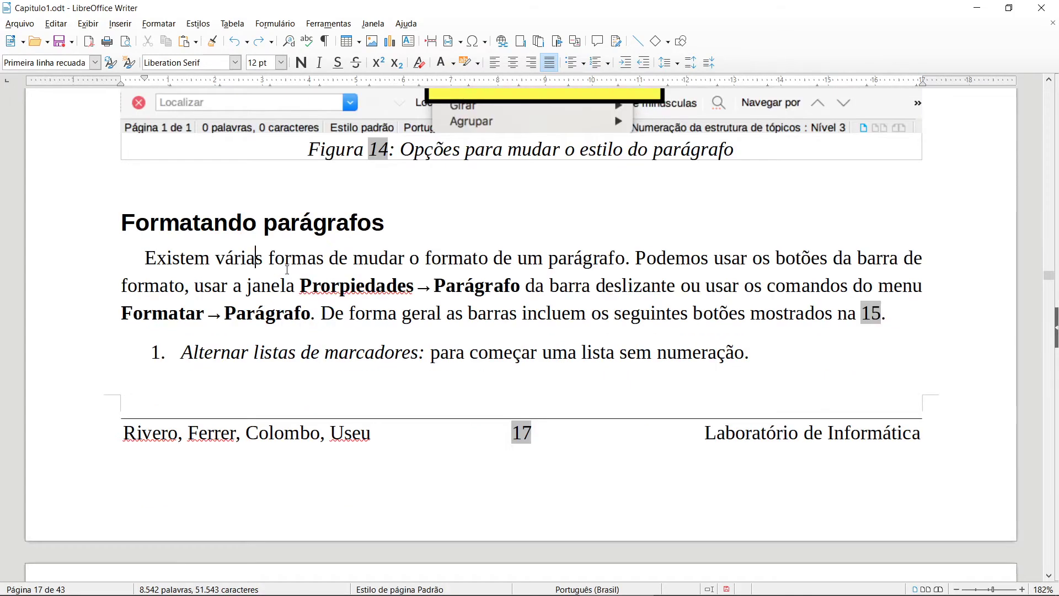
click(406, 228)
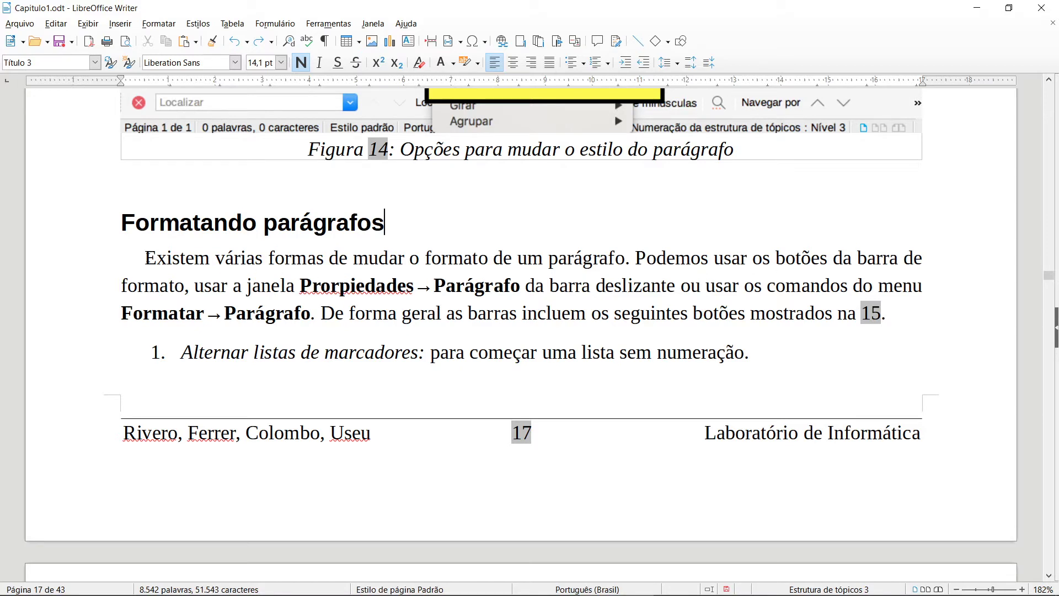
key(Right)
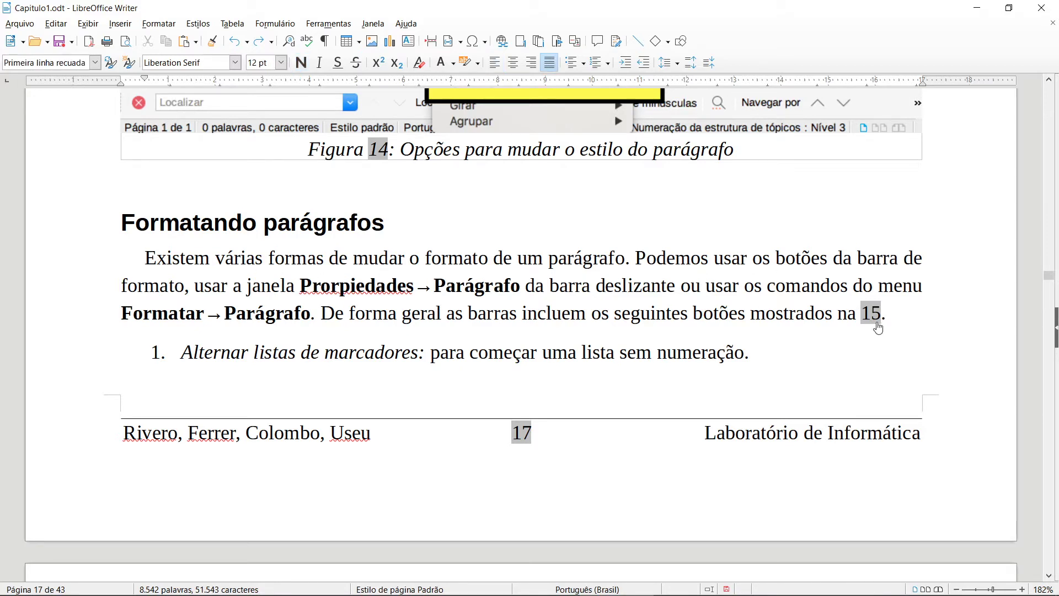
drag(886, 313, 120, 259)
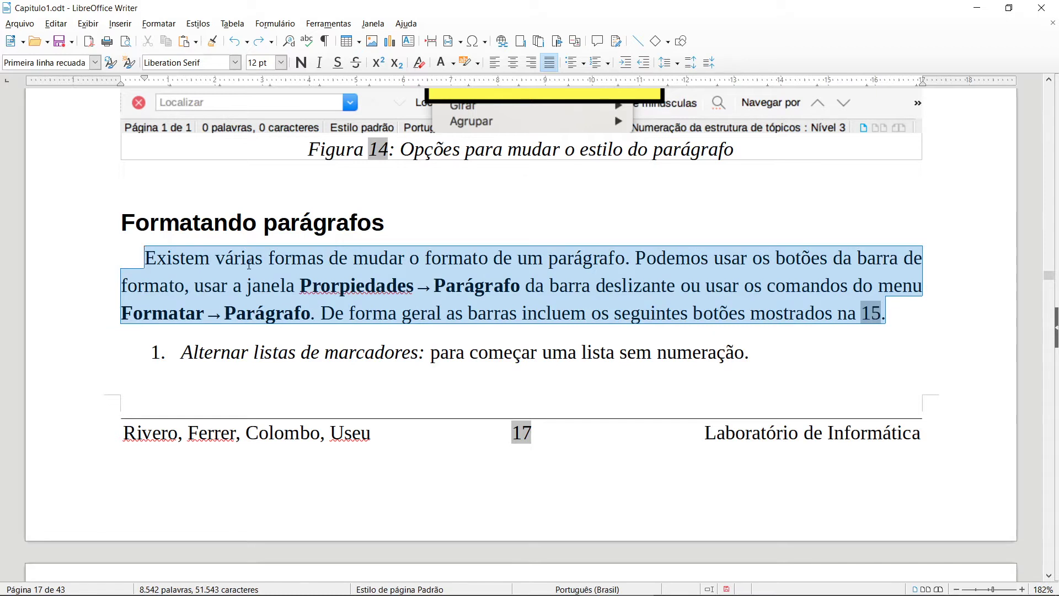
click(249, 263)
Display the formatting marks to examine the paragraph endings in the "Formatando parágrafos" section, and hide them again.
click(324, 41)
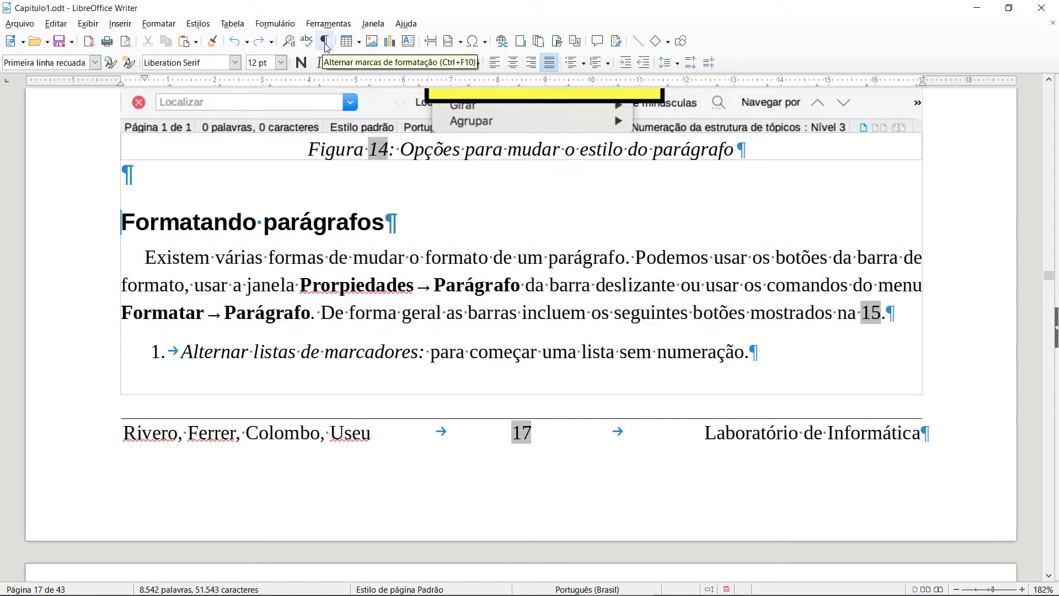
click(395, 226)
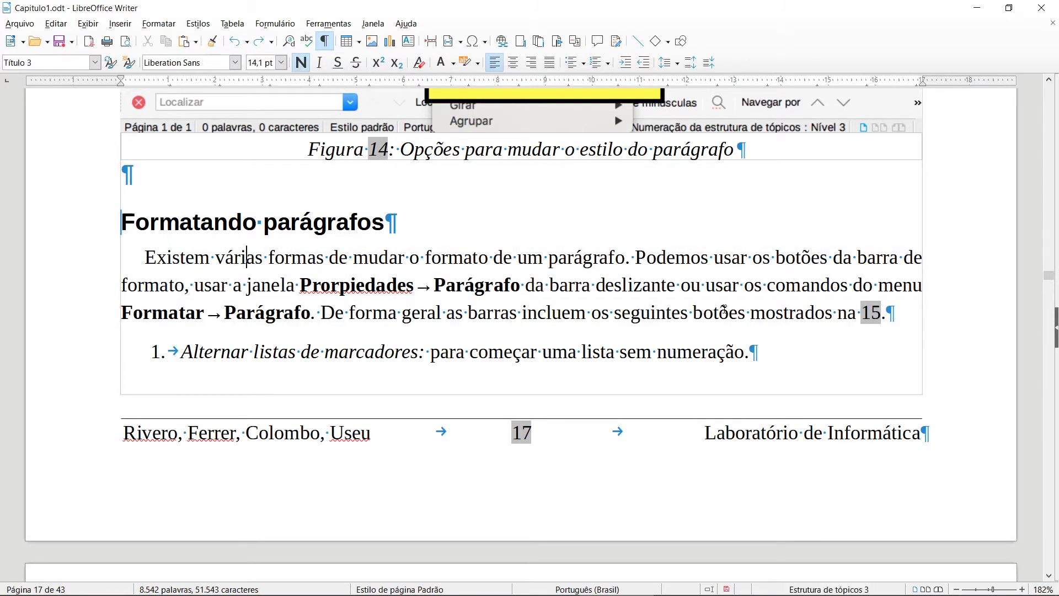
click(757, 351)
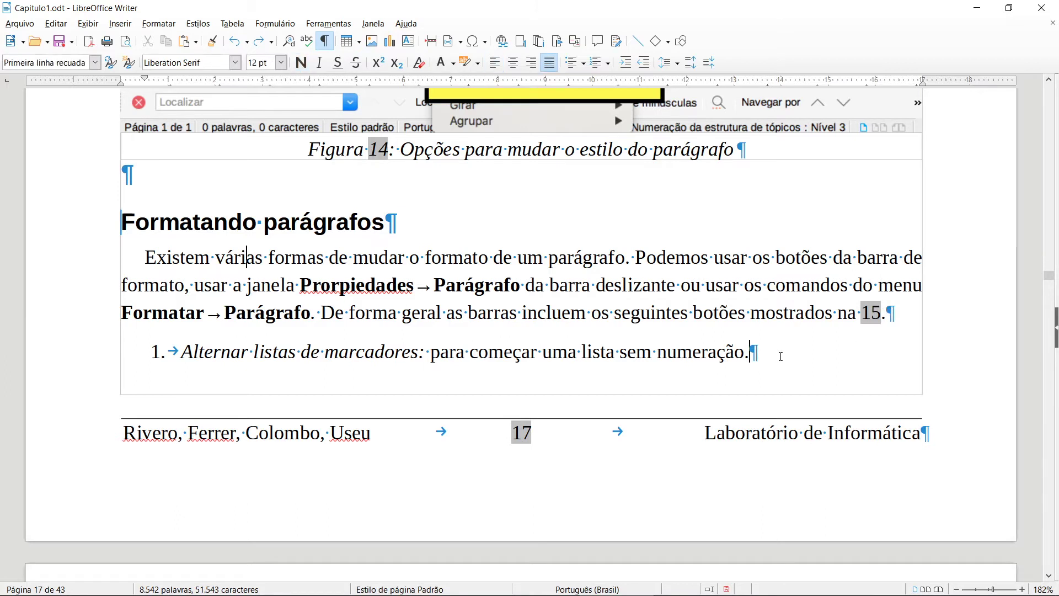
click(433, 261)
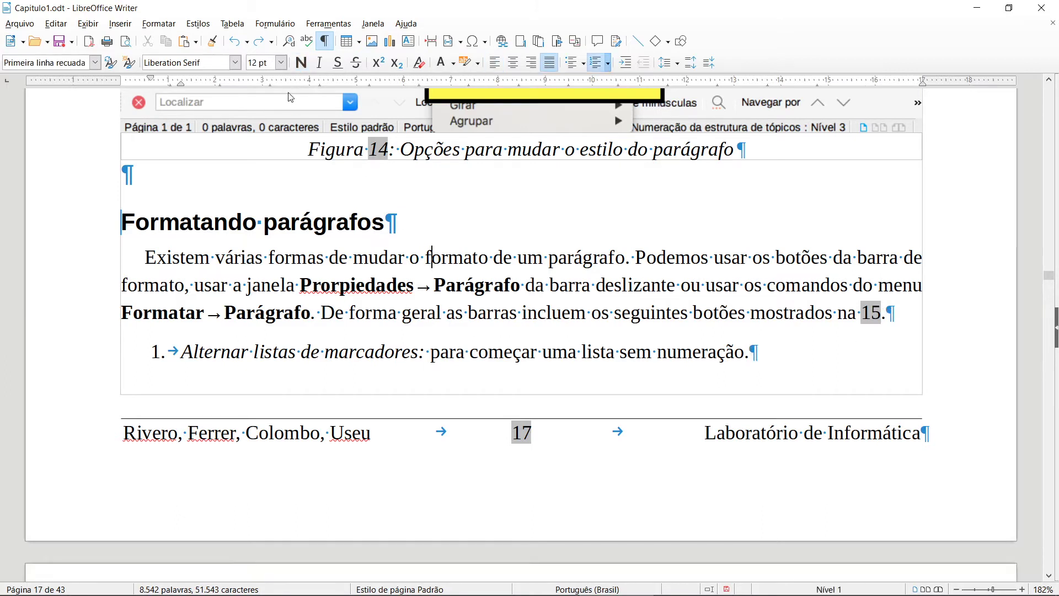
click(324, 41)
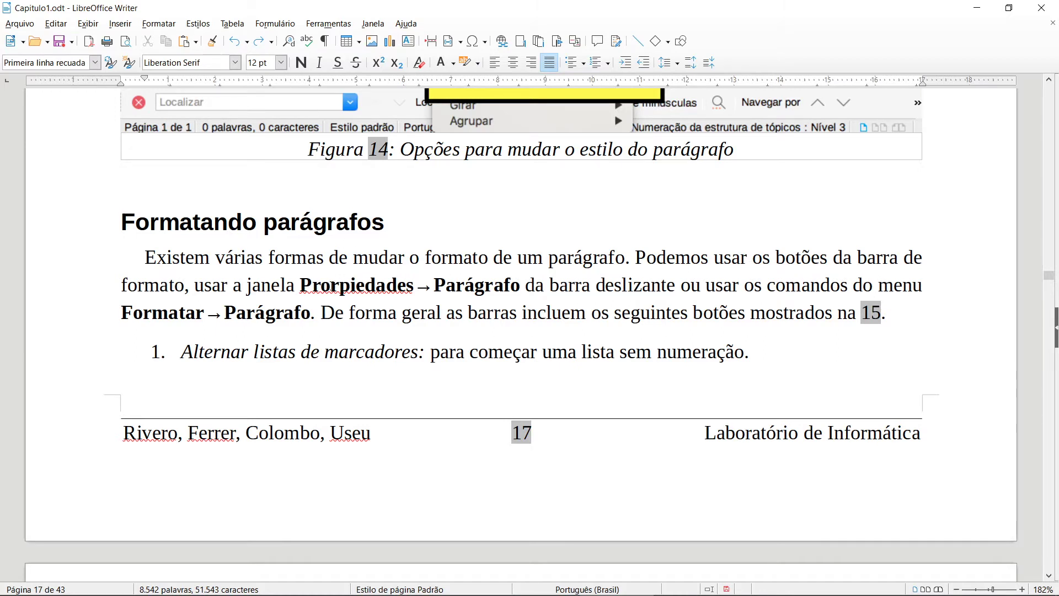
Increase the paragraph spacing of the "Existem várias formas" paragraph under "Formatando parágrafos" by several increments.
click(332, 285)
drag(146, 257, 457, 286)
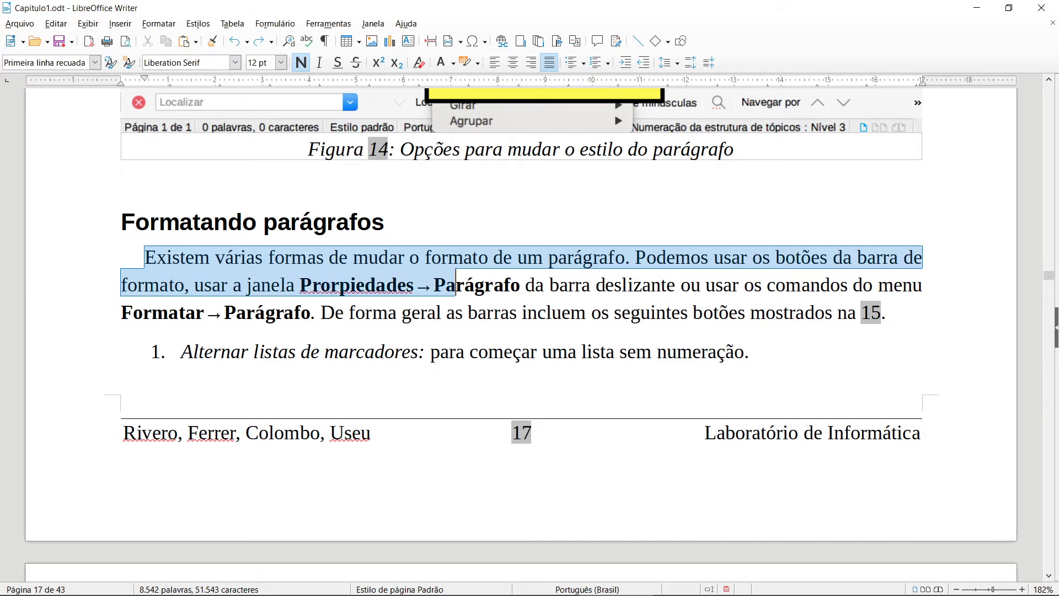
click(548, 287)
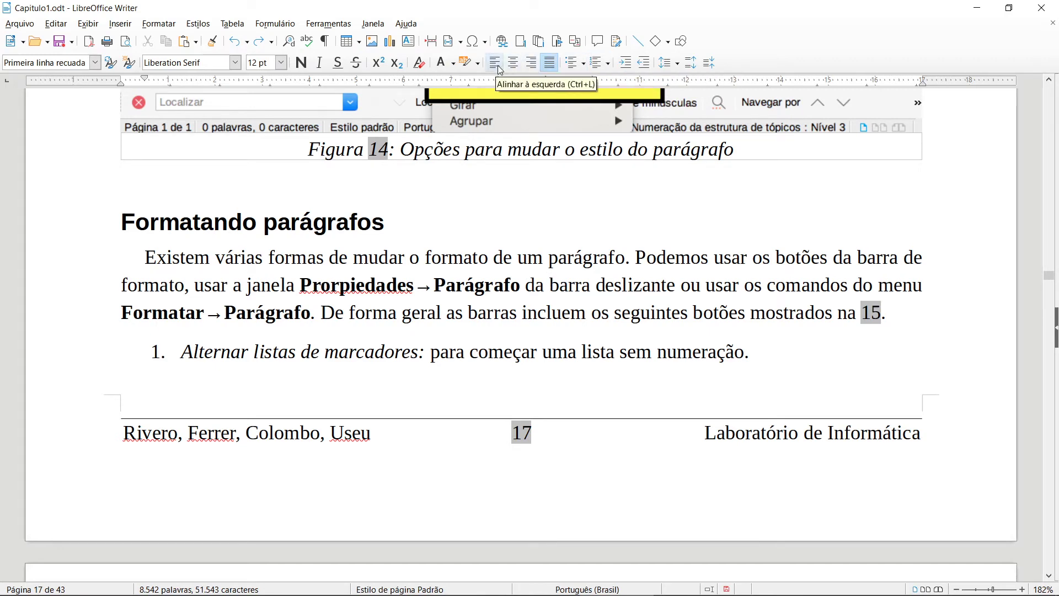
click(690, 64)
click(690, 64)
click(690, 64)
click(690, 65)
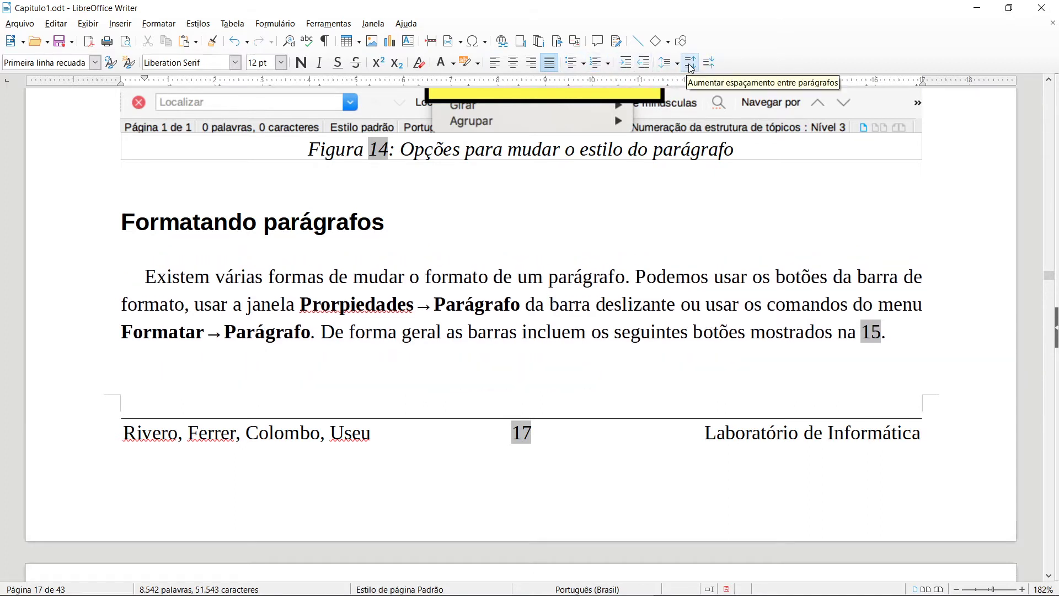
Decrease the paragraph spacing above and below the "Existem várias formas" paragraph by several increments.
click(695, 68)
click(694, 68)
click(694, 67)
click(694, 67)
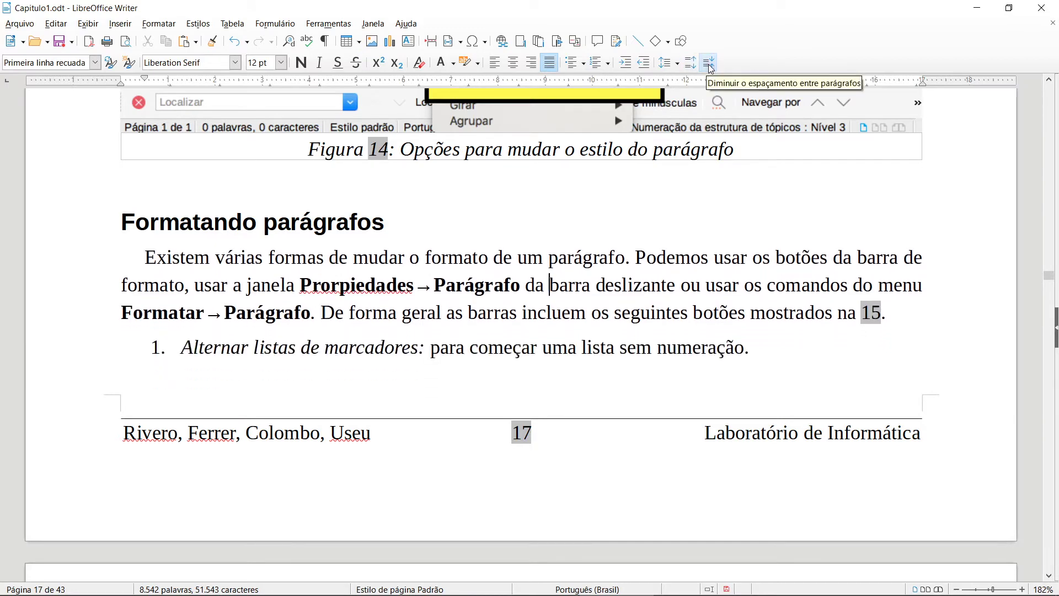
Increase the indentation of the "Existem várias formas" paragraph by three increments, and decrease it by the same amount.
click(631, 70)
click(631, 69)
click(631, 69)
click(645, 69)
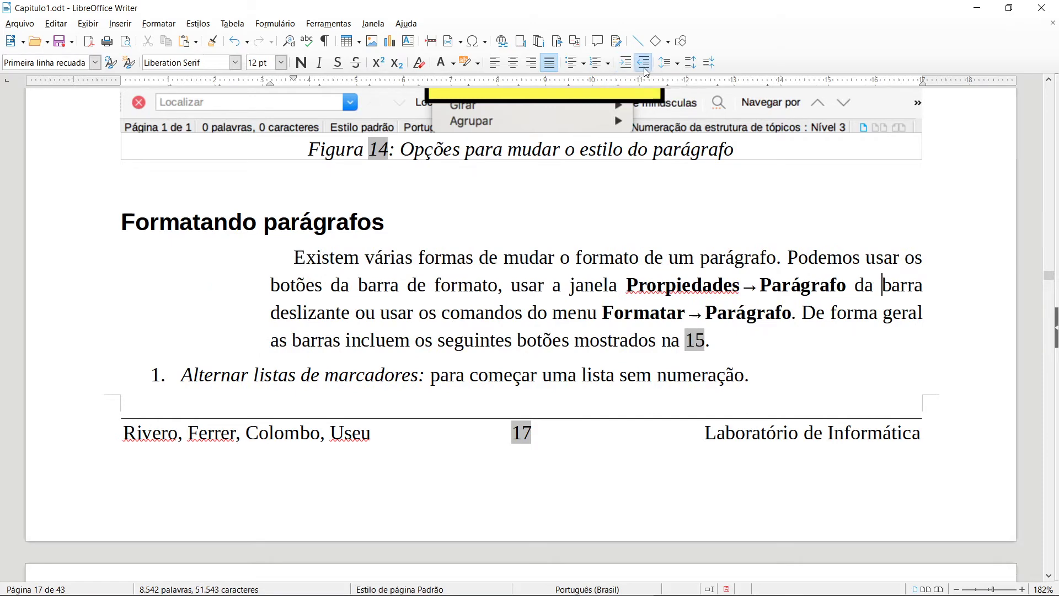
click(645, 69)
click(644, 65)
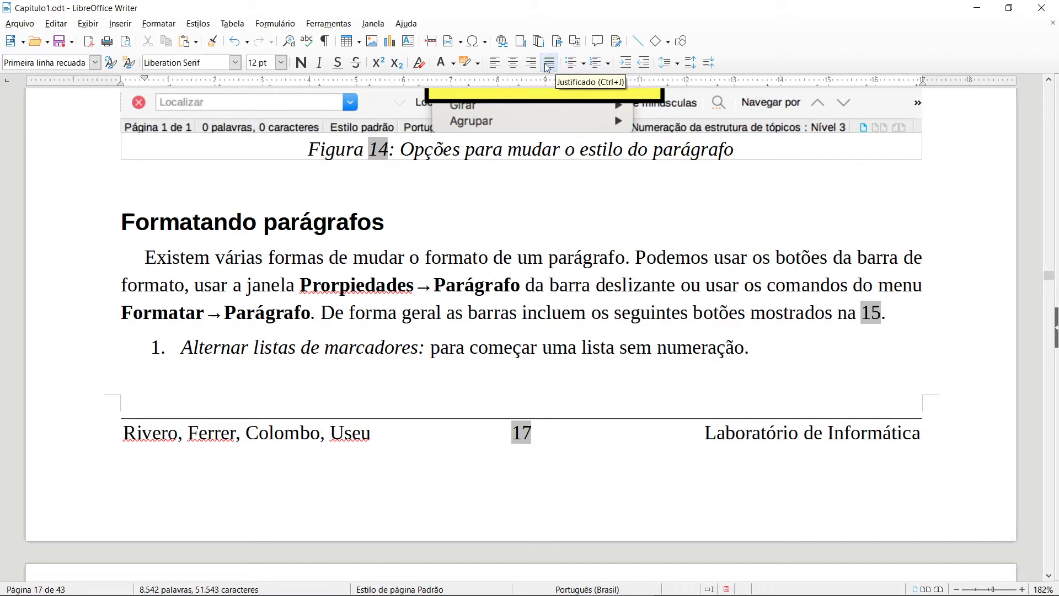
Try centred and right alignment on the "Existem várias formas" paragraph, and set it back to justified.
click(513, 63)
click(535, 66)
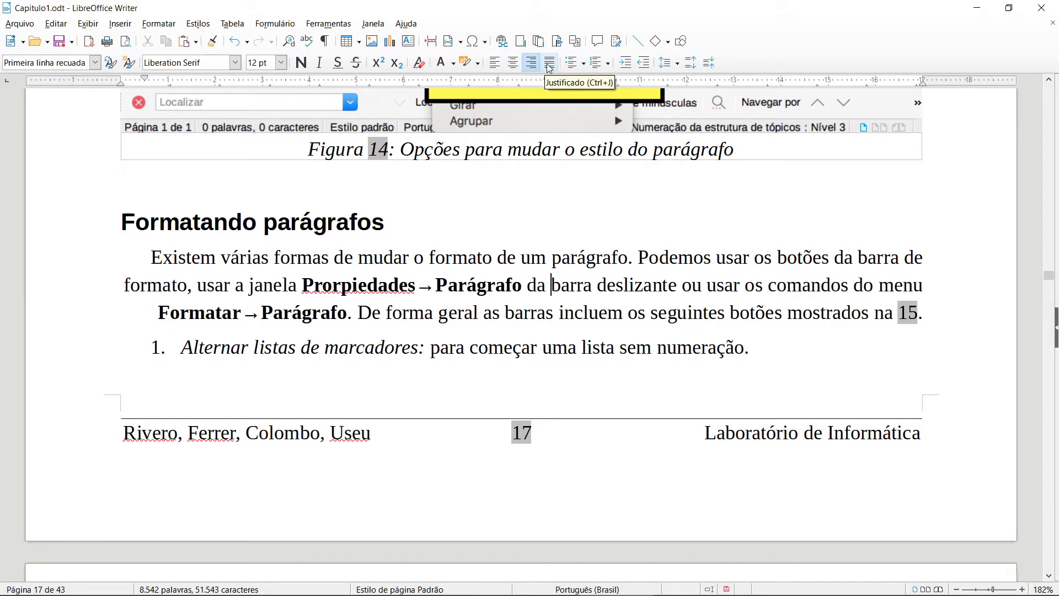
click(549, 62)
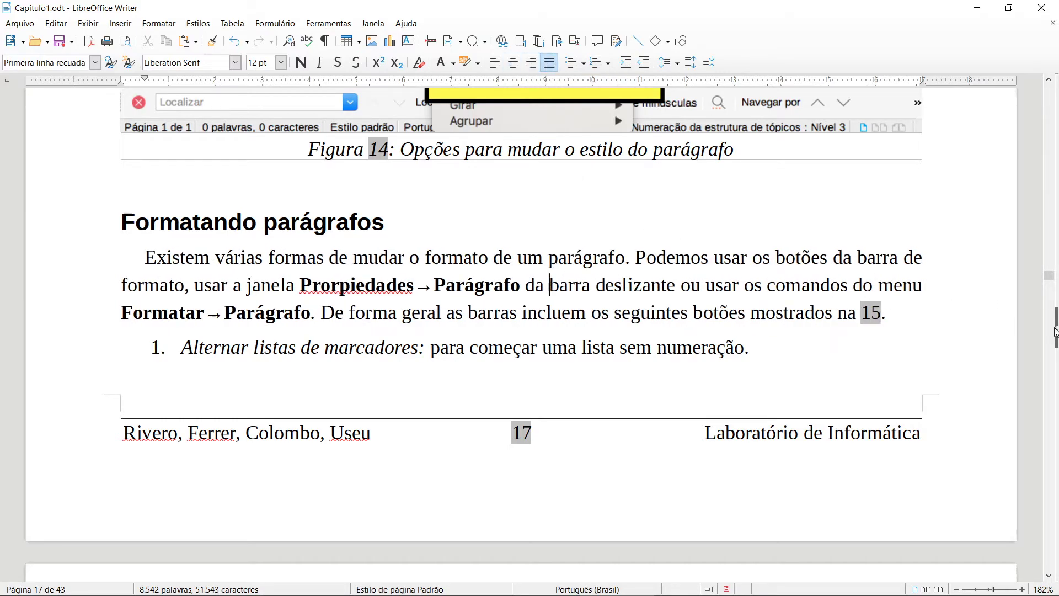
Put the cursor in the "Existem várias formas" paragraph and show the properties sidebar.
scroll(965, 303, down, 5)
scroll(937, 304, up, 2)
scroll(851, 305, up, 4)
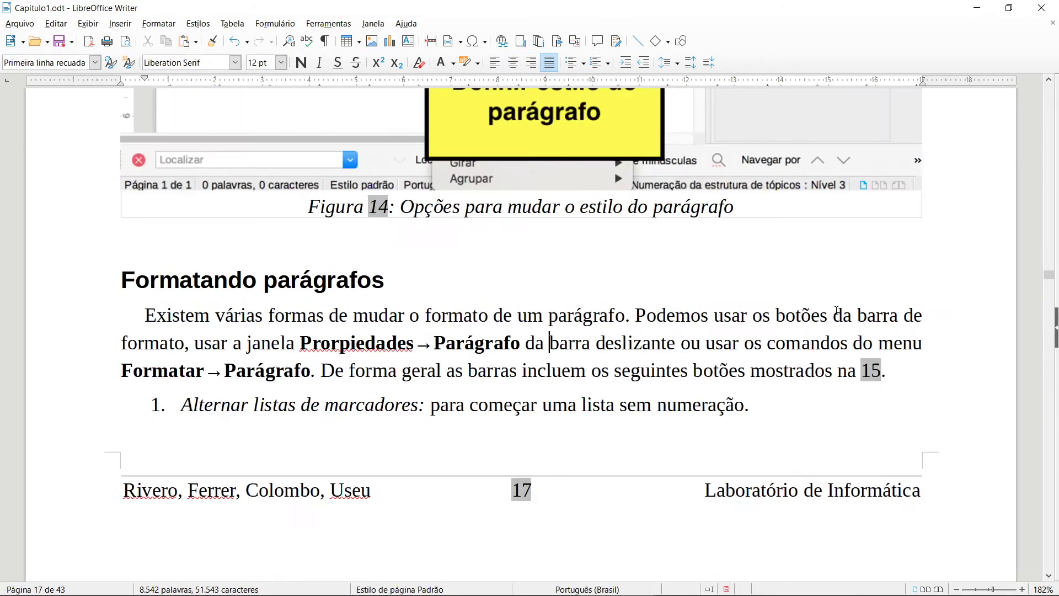
click(656, 315)
click(1055, 333)
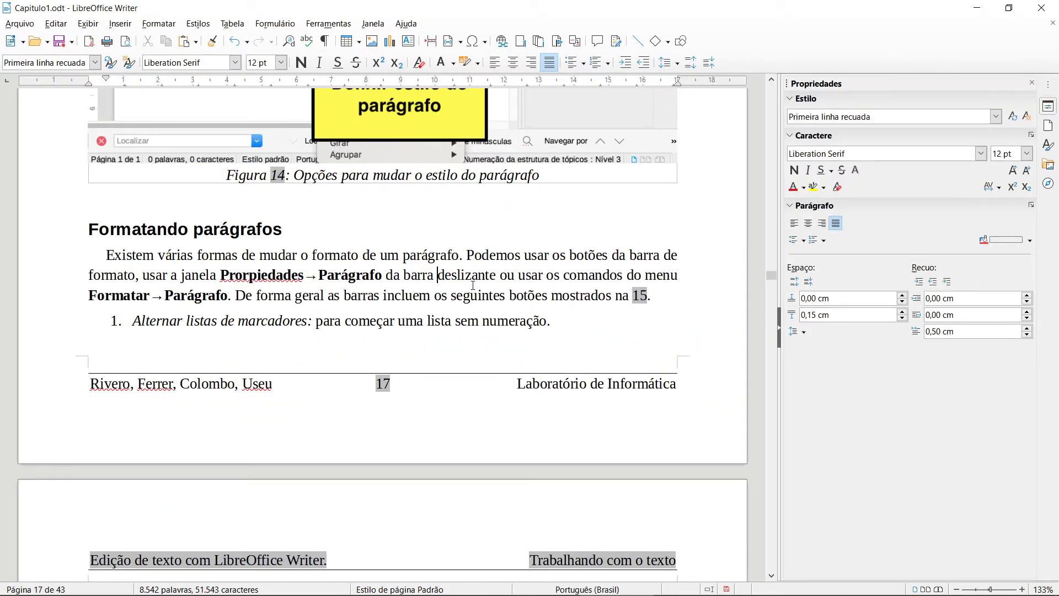
Examine the style, character and paragraph properties of the body text, the bold words and the "Formatando parágrafos" heading, including the available paragraph styles.
drag(651, 295, 91, 250)
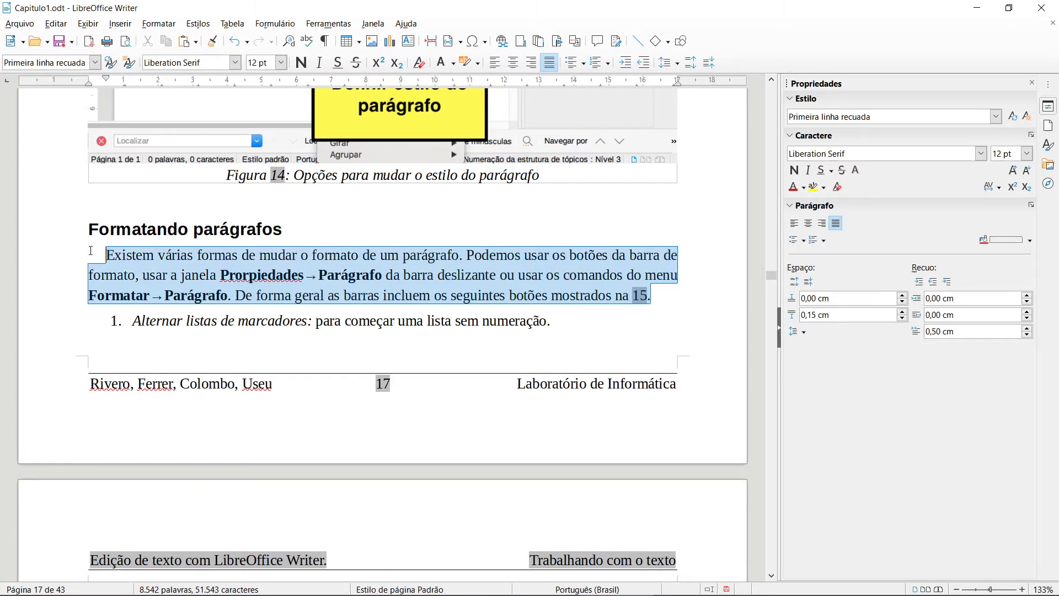
click(362, 275)
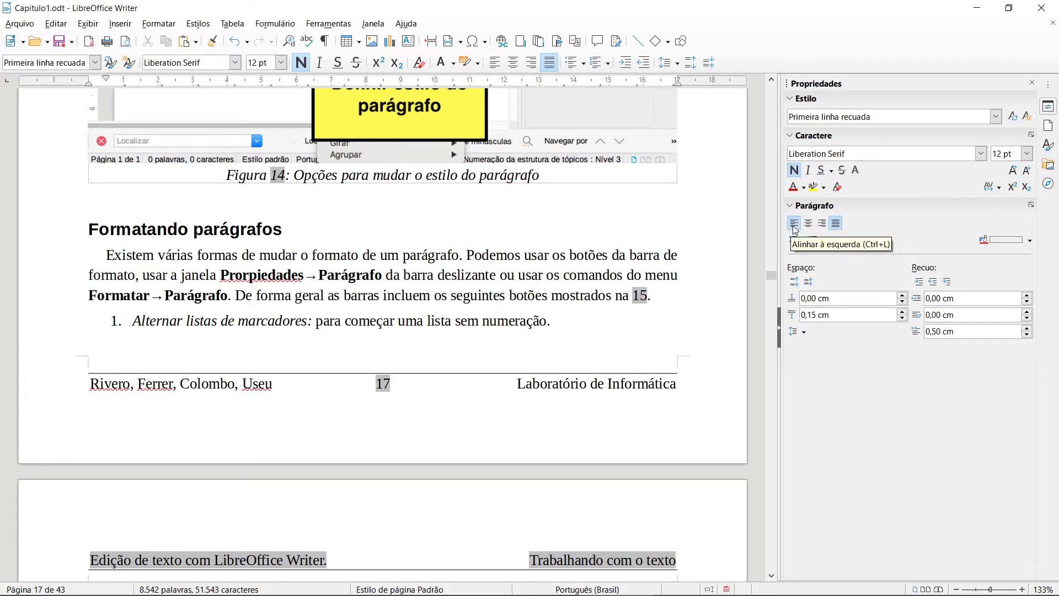
click(420, 295)
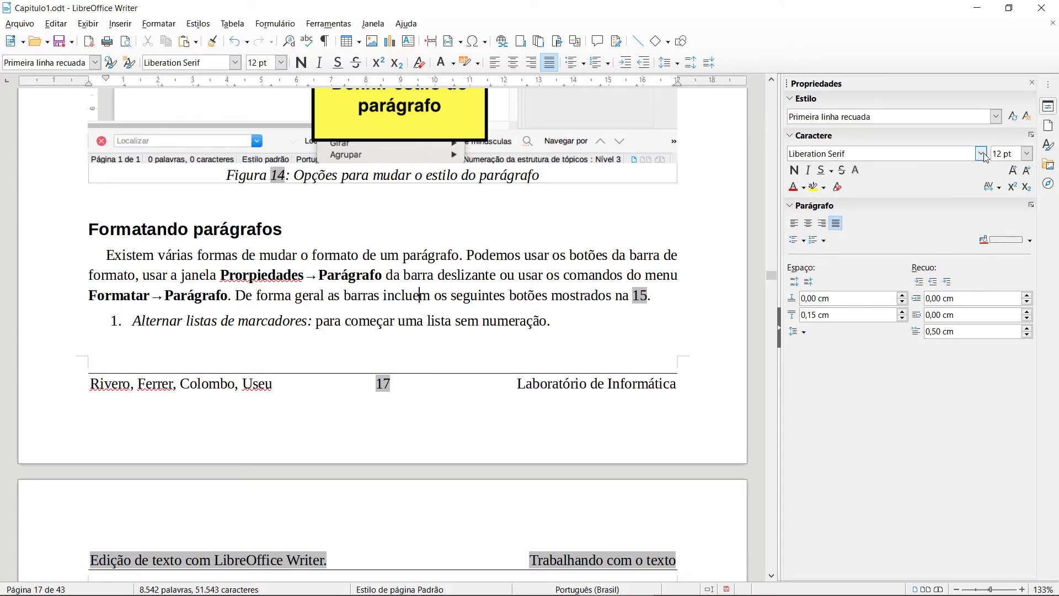
click(508, 275)
click(350, 244)
double_click(194, 230)
click(280, 230)
click(995, 117)
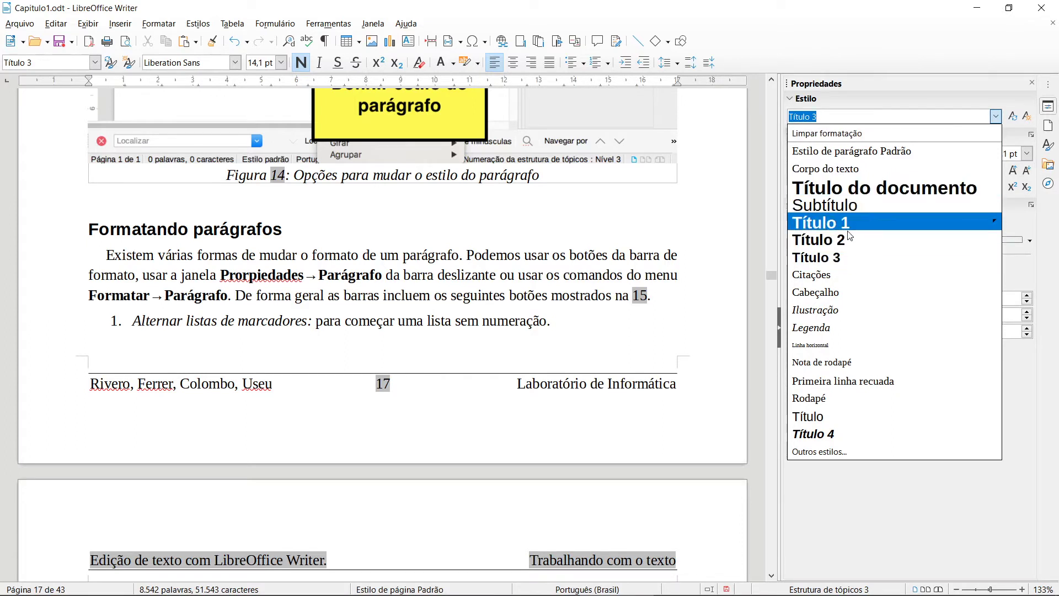
click(845, 106)
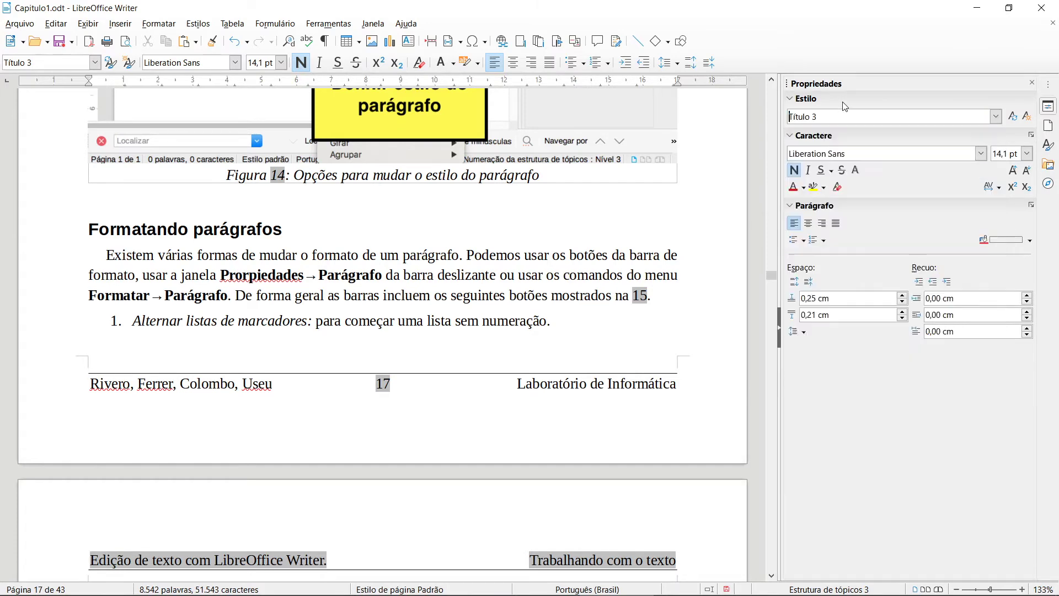
Insert a run of empty paragraphs after the "Existem várias formas" paragraph so that the numbered list moves down page 18.
scroll(495, 268, down, 3)
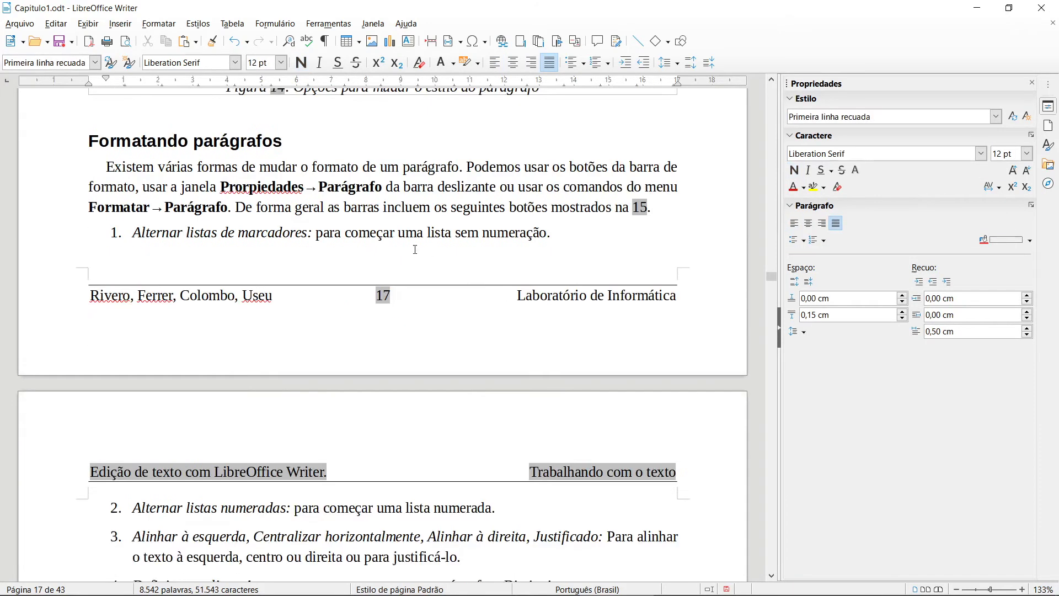
scroll(405, 241, down, 6)
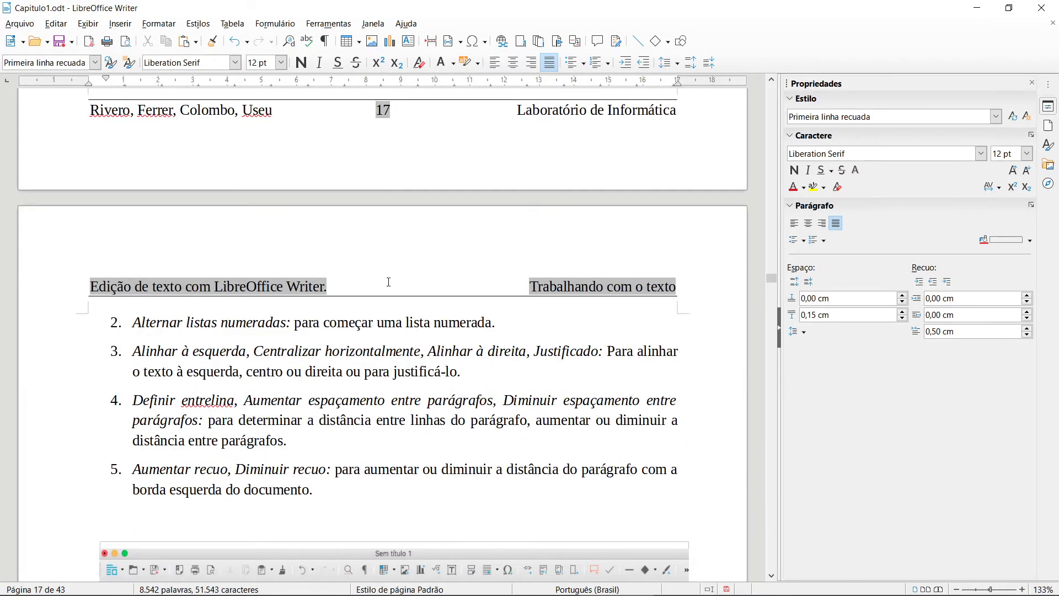
scroll(389, 282, up, 7)
scroll(389, 281, down, 3)
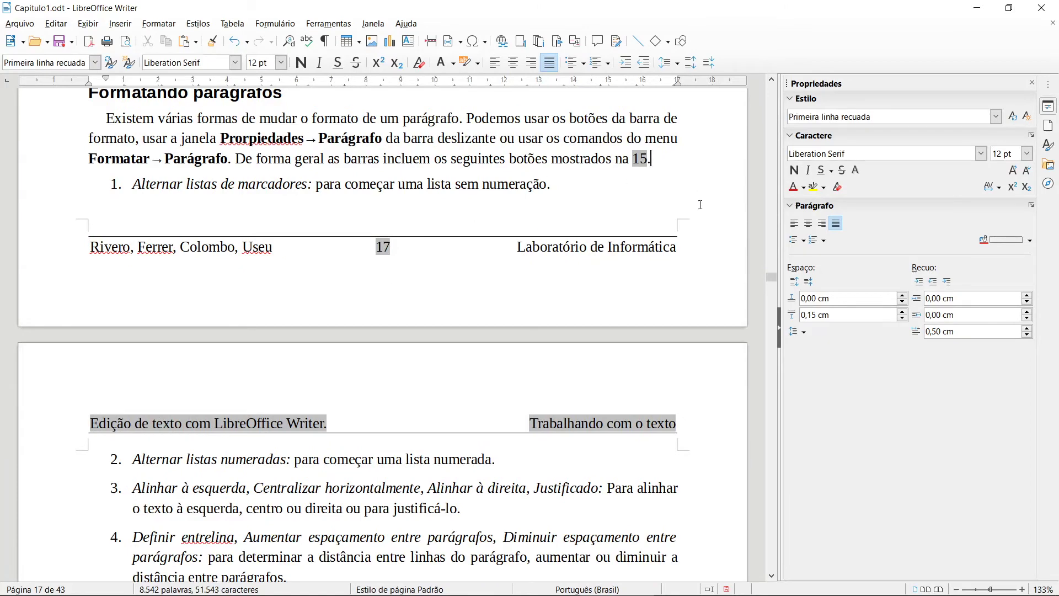
key(Return)
key(Return)
key(Return)
key(Return)
key(Return)
key(Return)
key(Return)
key(Return)
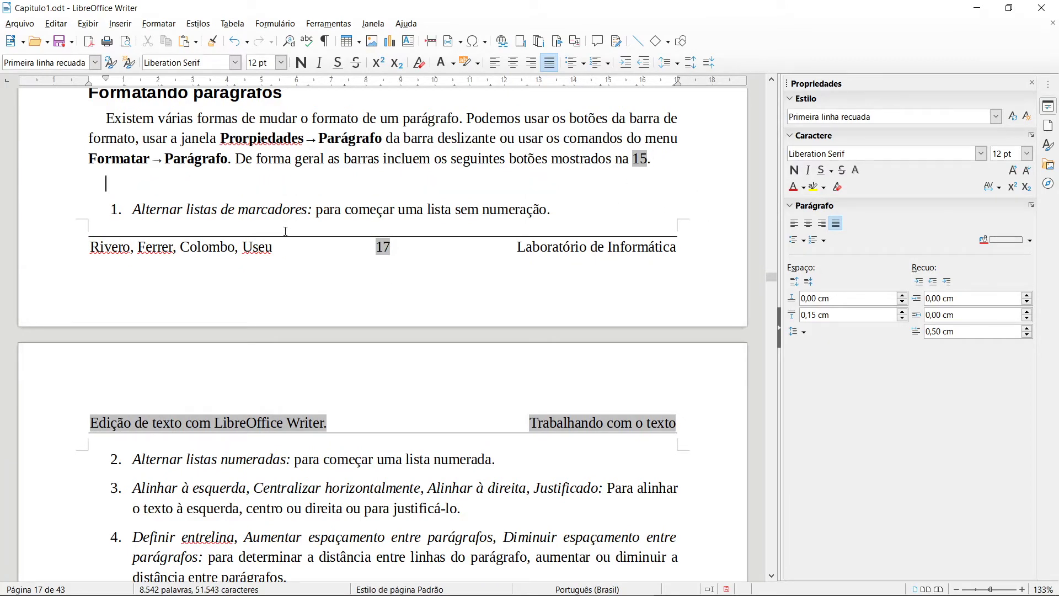
scroll(312, 325, down, 5)
key(Return)
scroll(311, 326, down, 5)
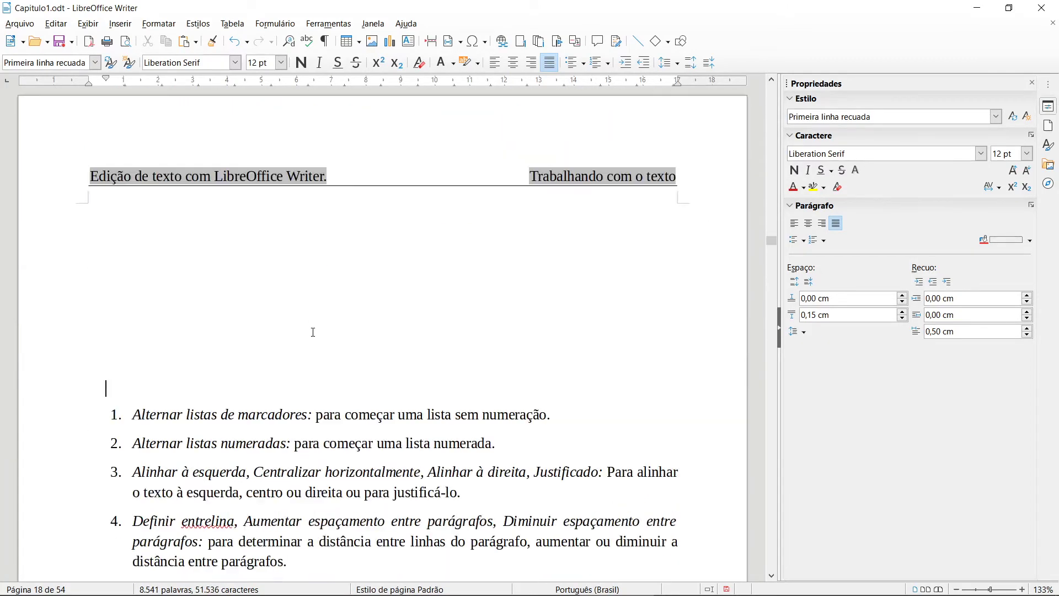
Write "Texto" in an empty paragraph near the top of page 18 and paste a dozen copies of it along the same line.
scroll(359, 315, up, 4)
click(235, 266)
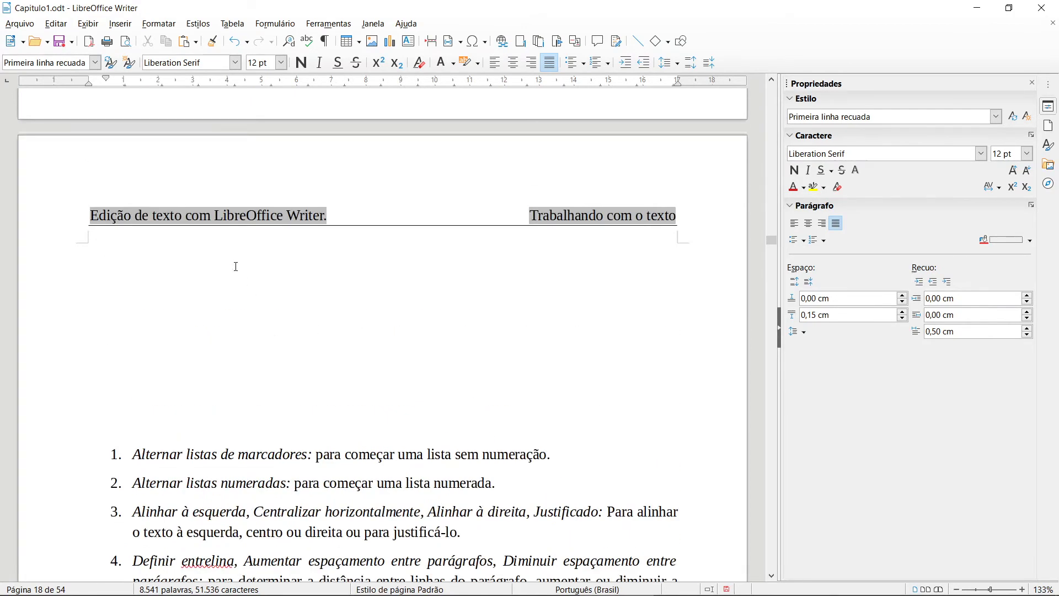
text(Texto)
key(shift+Home)
key(ctrl+c)
key(End)
key(ctrl+v)
key(ctrl+v)
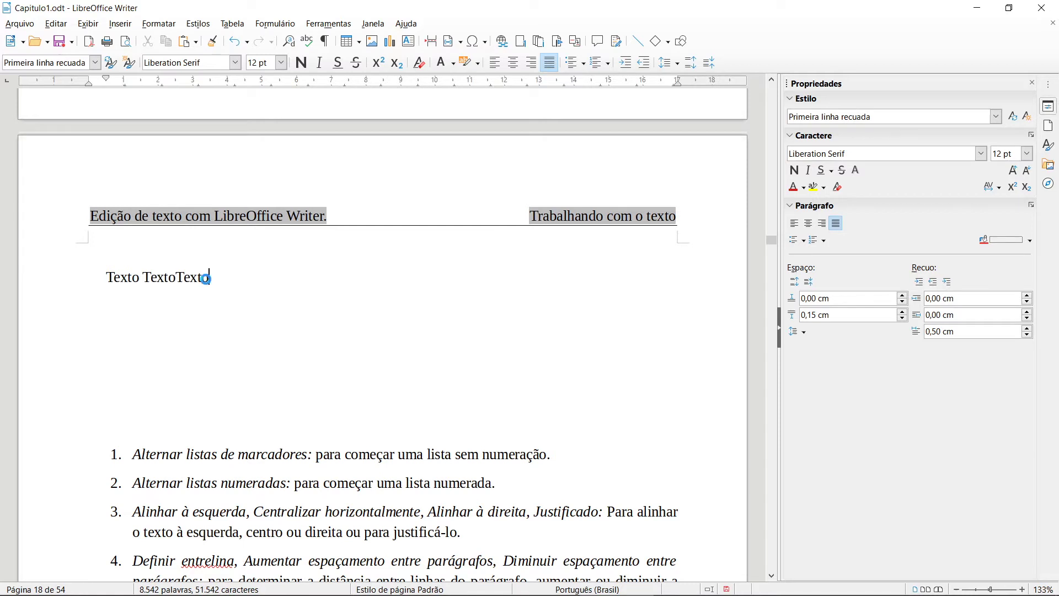
key(ctrl+v)
key(ctrl+v)
key(ctrl+v)
key(ctrl+v)
key(ctrl+v)
key(ctrl+v)
key(ctrl+v)
key(ctrl+v)
key(ctrl+v)
key(ctrl+v)
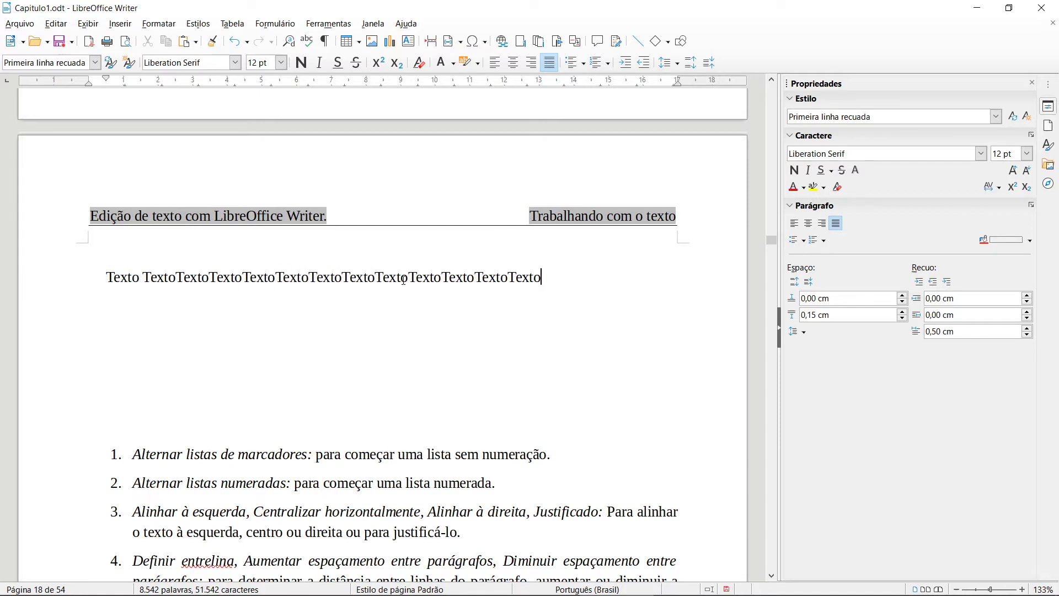
Break up the continuous "Texto" line with spaces at four places.
click(486, 277)
click(441, 277)
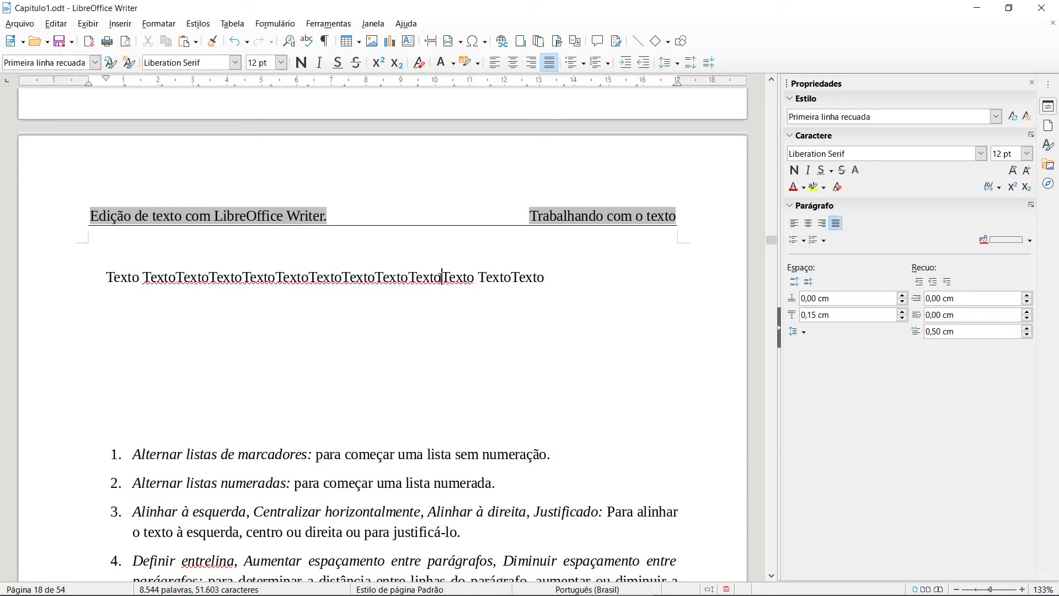
click(282, 277)
click(229, 277)
Paste copies of the whole "Texto" line after itself to build a five-line paragraph, and end it with a full stop.
drag(568, 277, 107, 278)
key(ctrl+c)
click(608, 279)
key(ctrl+v)
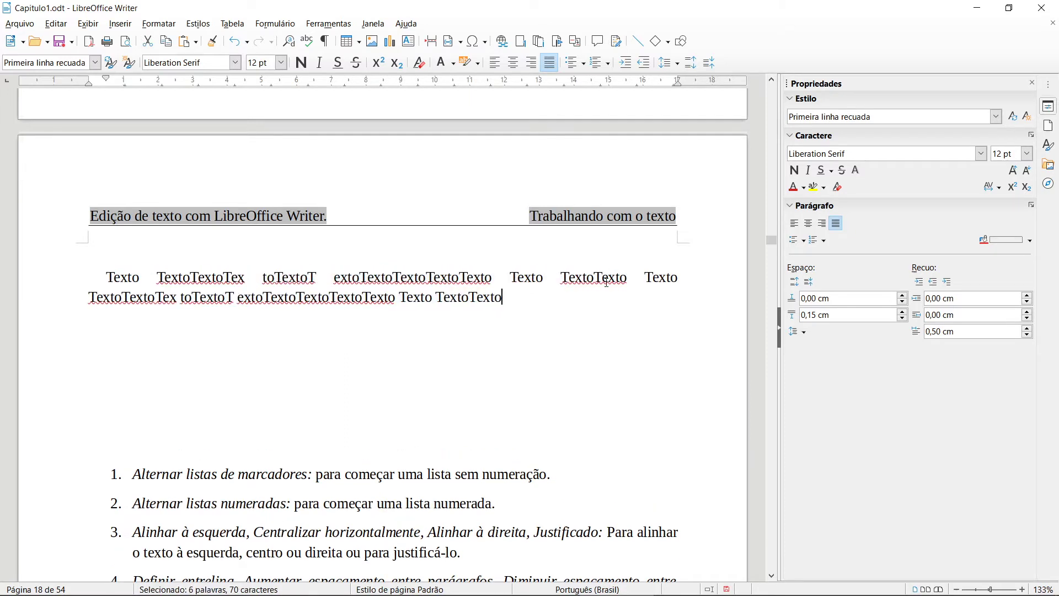
key(ctrl+v)
key(ctrl+v)
key(ctrl+v)
drag(422, 369, 97, 276)
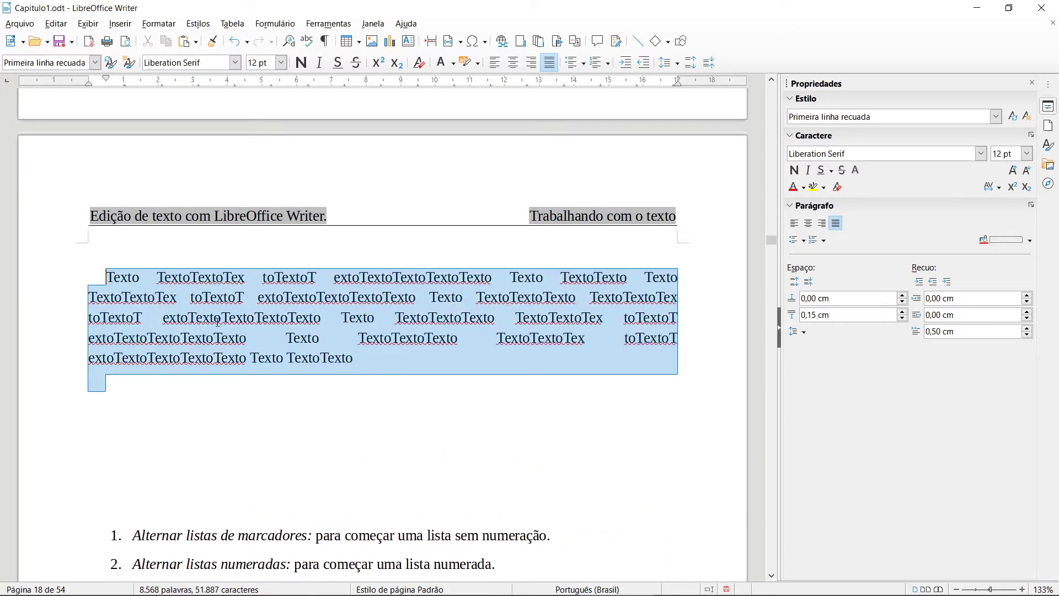
click(386, 354)
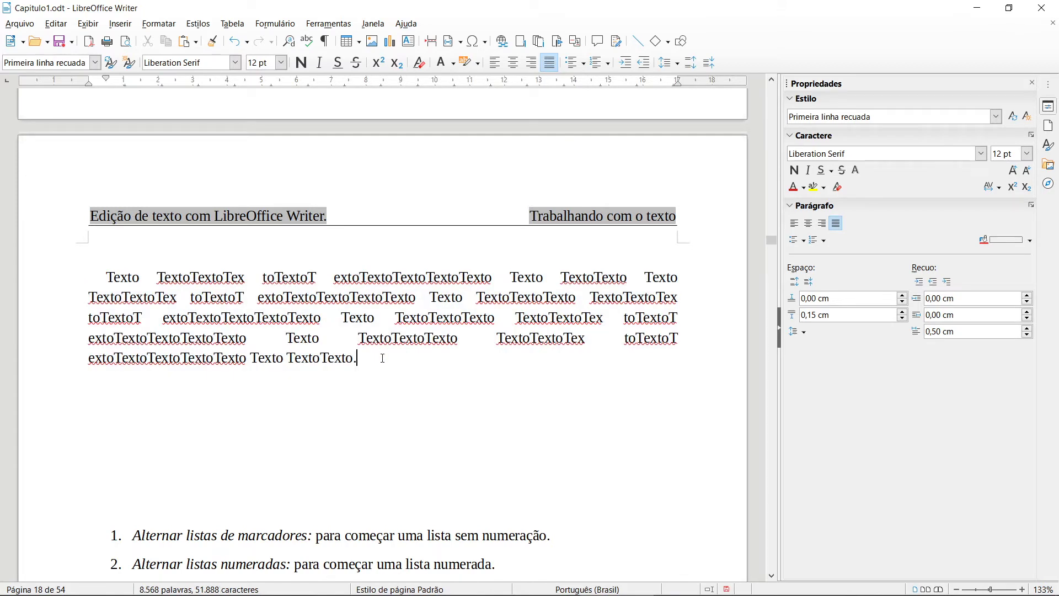
Add two full copies of the five-line "Texto" paragraph below it, with an empty paragraph between each.
key(Return)
key(ctrl+v)
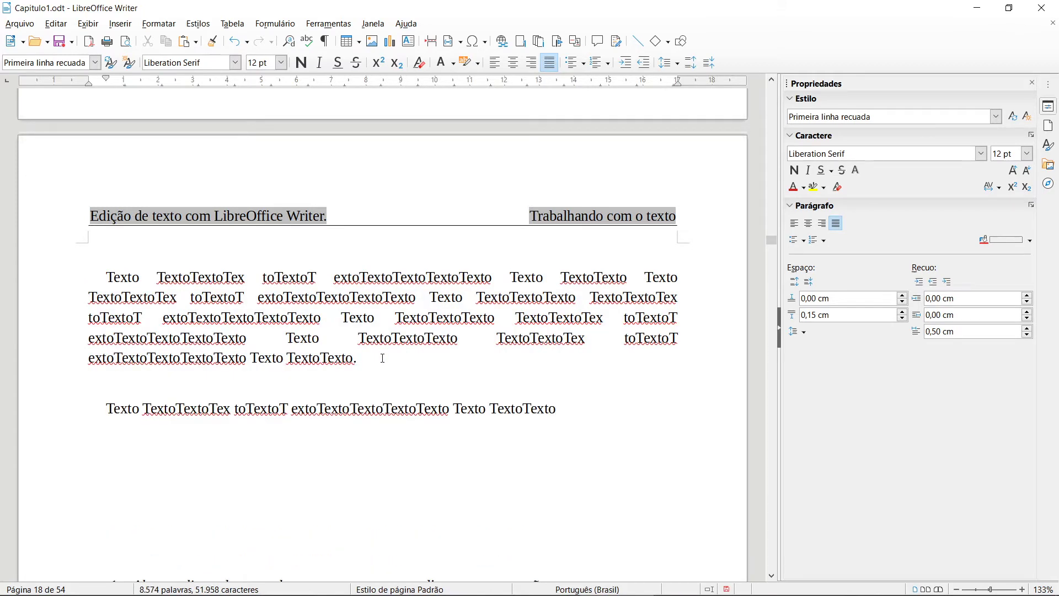
drag(382, 357, 17, 303)
drag(106, 277, 388, 357)
key(ctrl+c)
drag(556, 408, 104, 409)
key(ctrl+v)
key(Return)
key(ctrl+v)
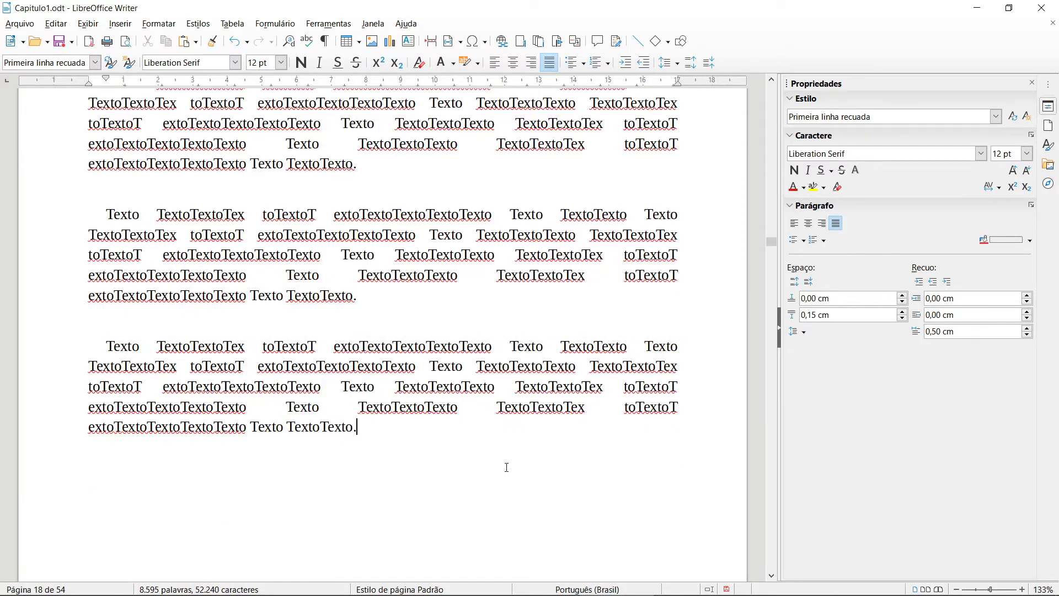
Delete the empty paragraphs between the three "Texto" paragraphs with the formatting marks displayed, and hide the marks again.
scroll(516, 461, up, 2)
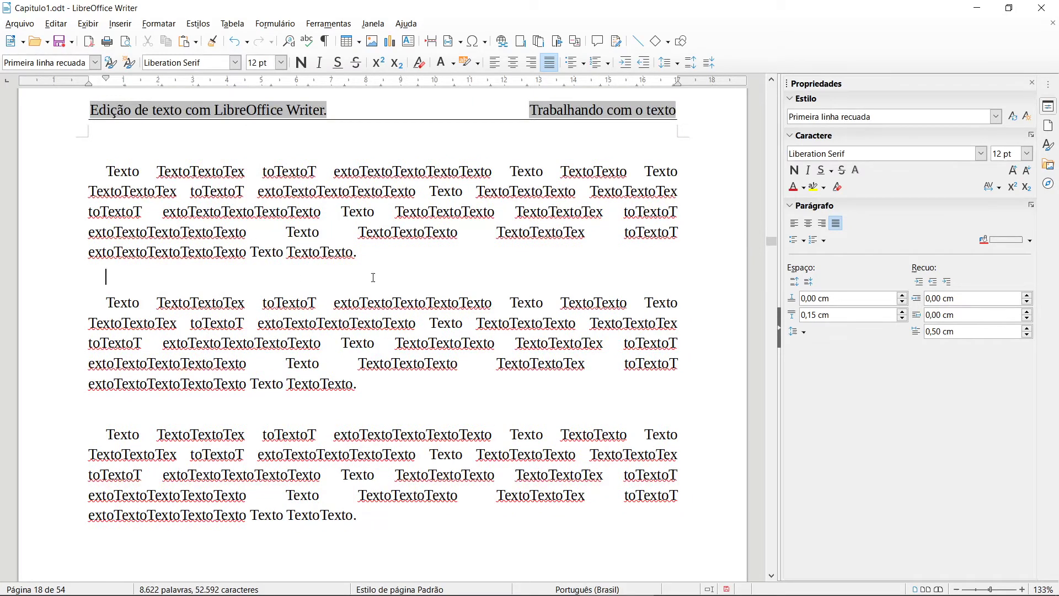
click(325, 41)
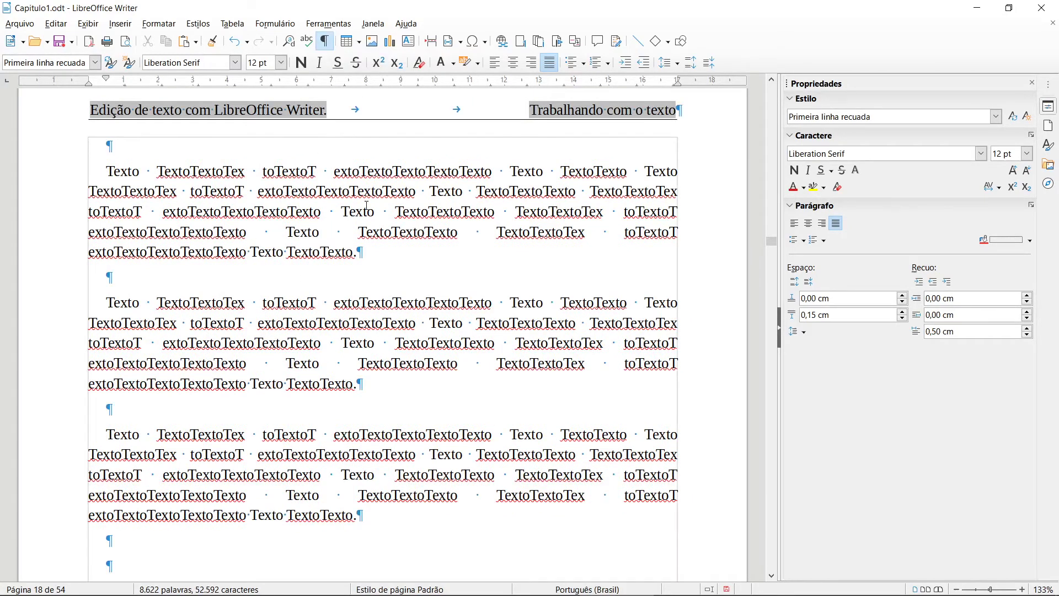
click(253, 283)
key(Delete)
click(109, 382)
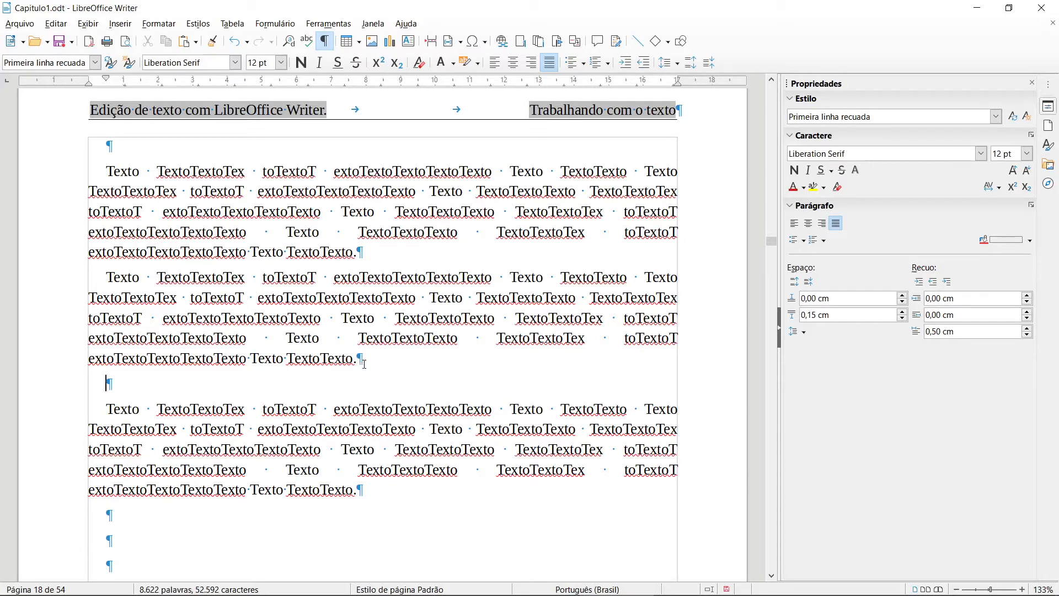
key(Delete)
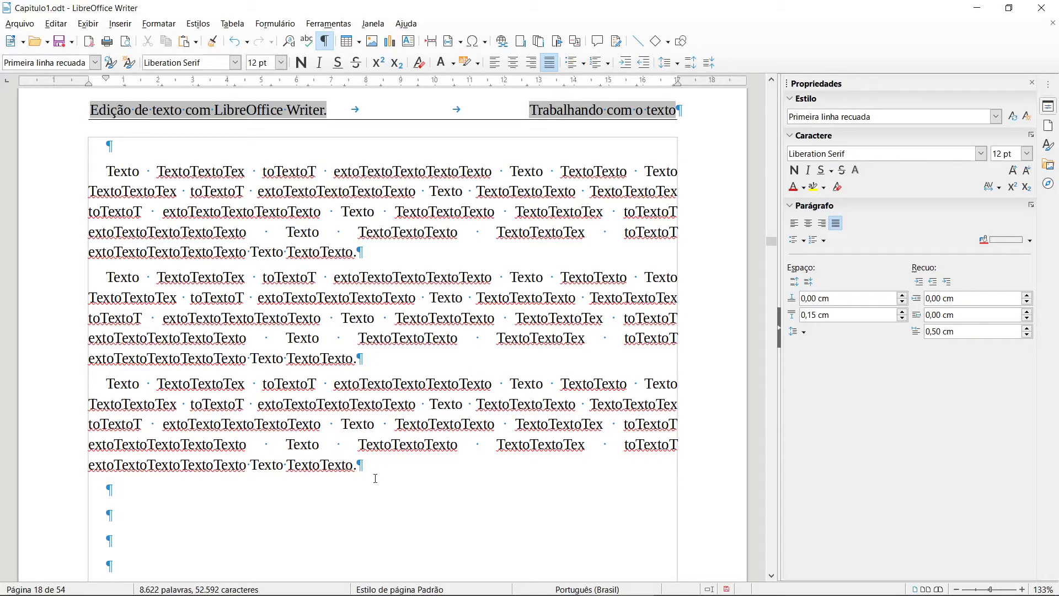
drag(371, 463, 105, 171)
click(353, 252)
click(325, 41)
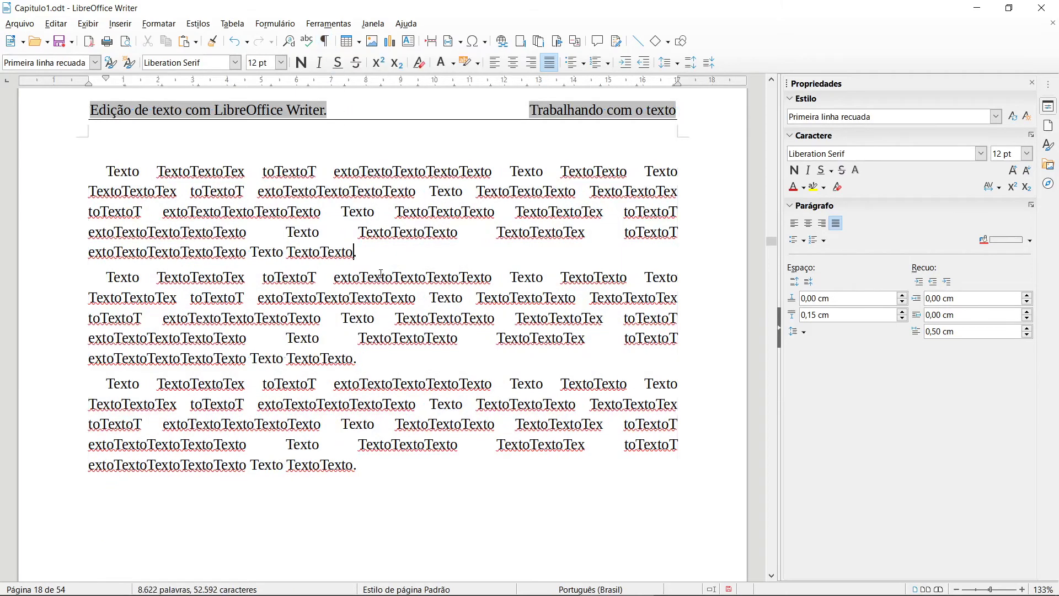
Apply a bulleted list to the three "Texto" paragraphs and remove it, and do the same with a numbered list.
drag(370, 465, 106, 171)
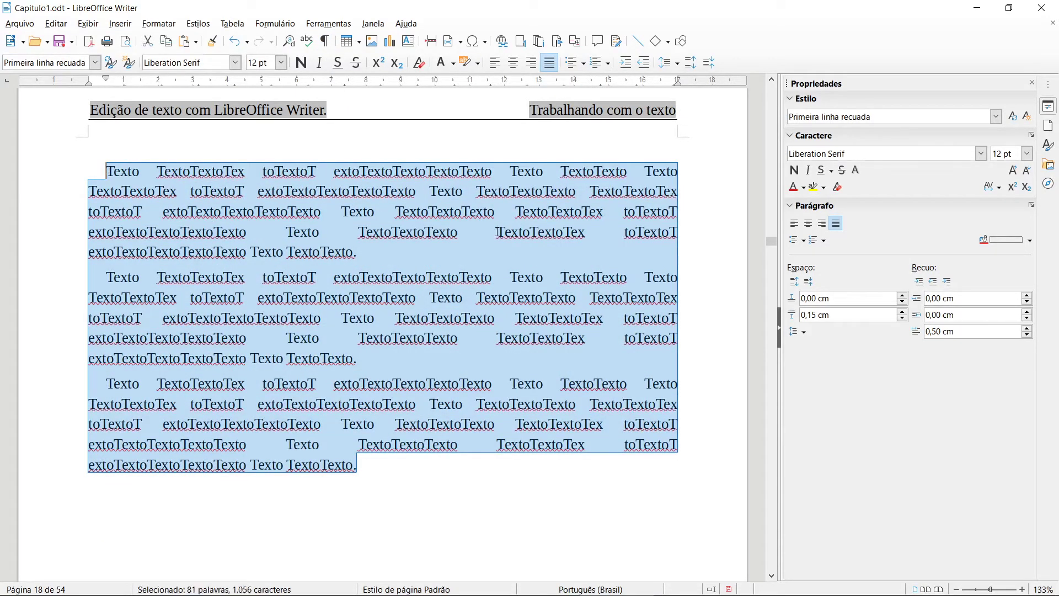
click(794, 241)
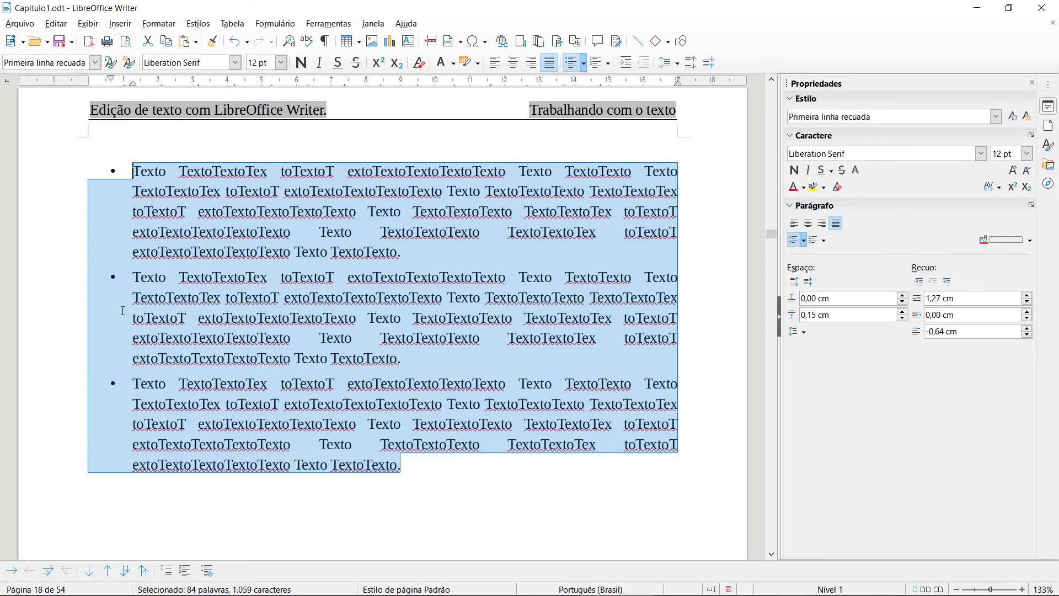
click(794, 240)
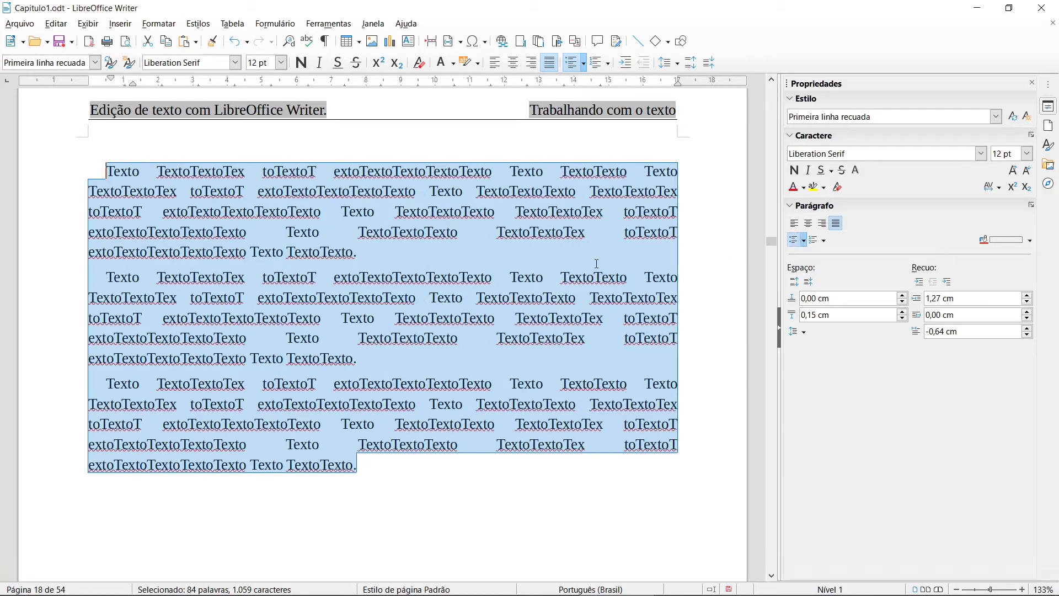
click(813, 240)
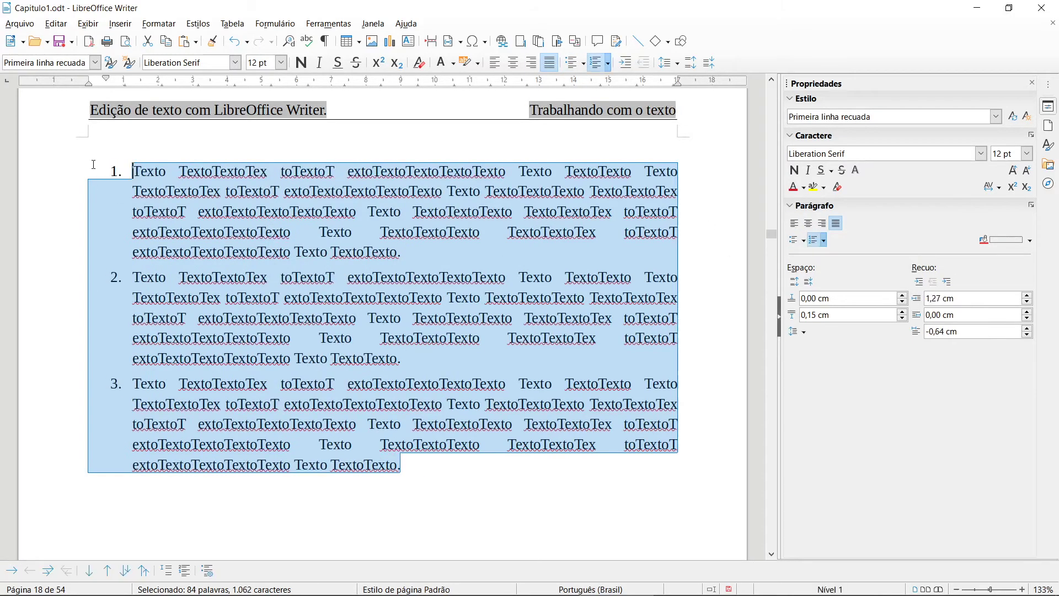
click(812, 239)
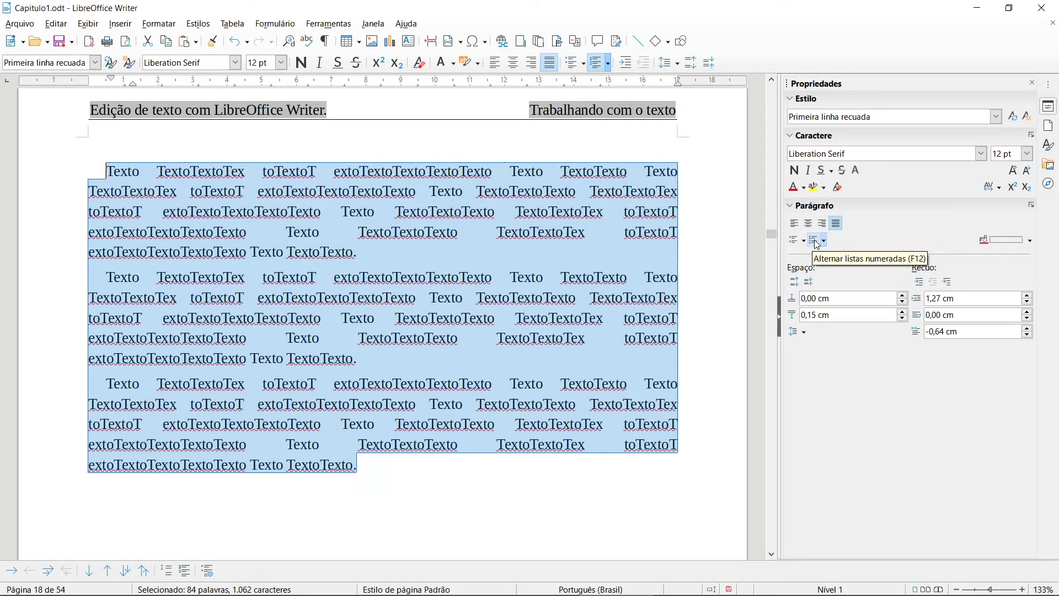
Center the three selected "Texto" paragraphs, align them left, and clear the selection.
click(815, 223)
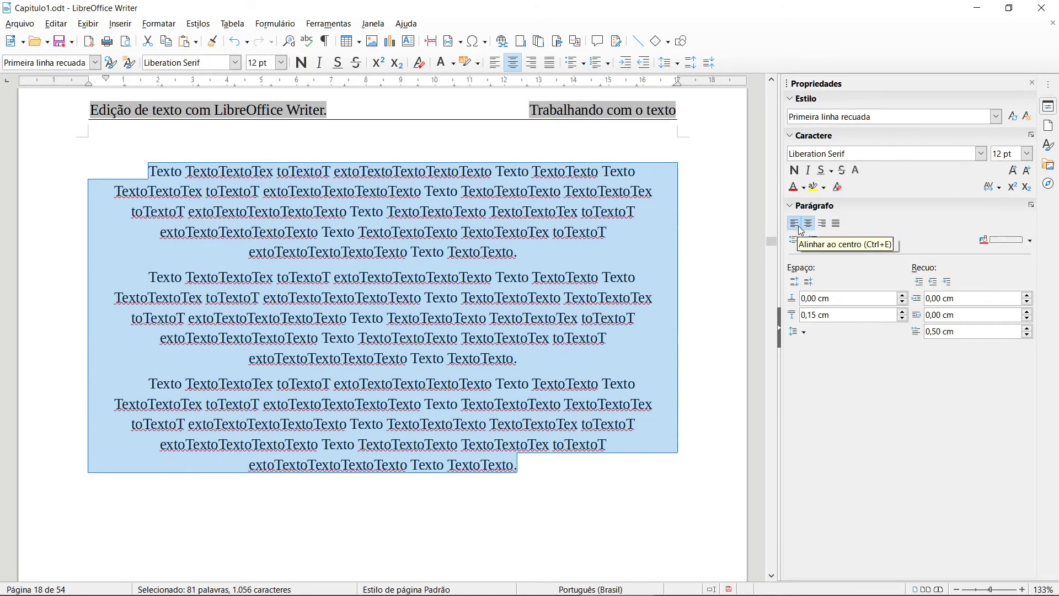
click(794, 223)
click(385, 260)
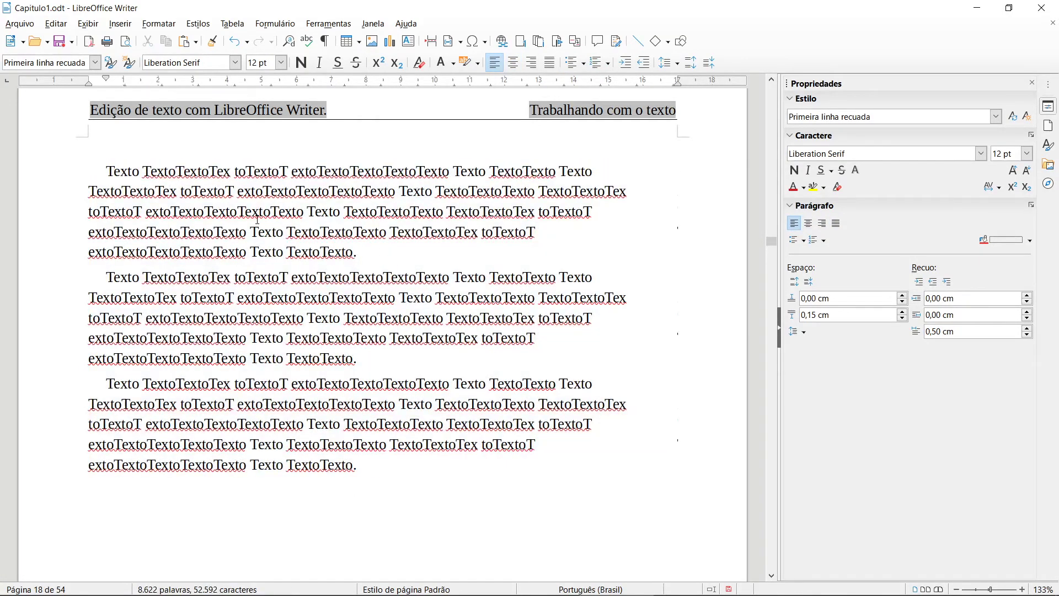
Bold a passage in the middle of the first and third "Texto" paragraphs, and italicize part of the second paragraph's third line.
drag(166, 211, 454, 212)
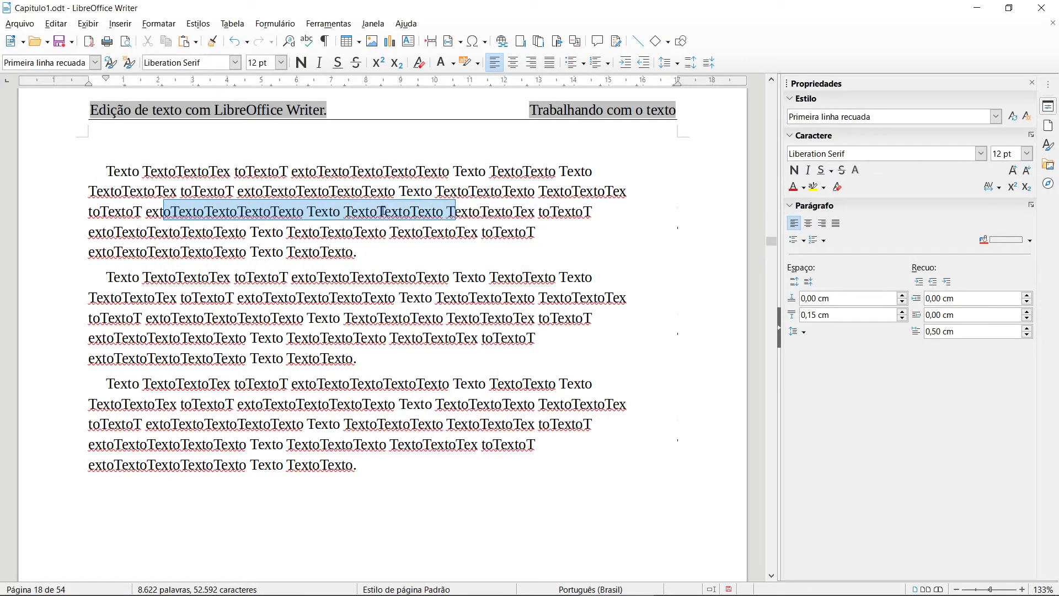
click(301, 62)
drag(352, 318, 515, 317)
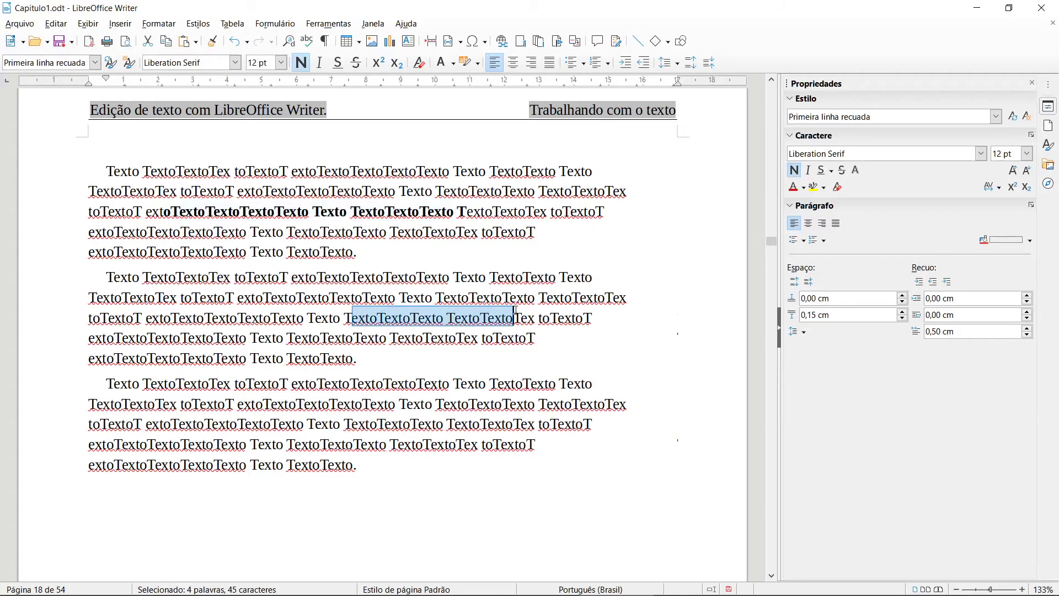
click(319, 63)
drag(169, 404, 367, 423)
click(301, 62)
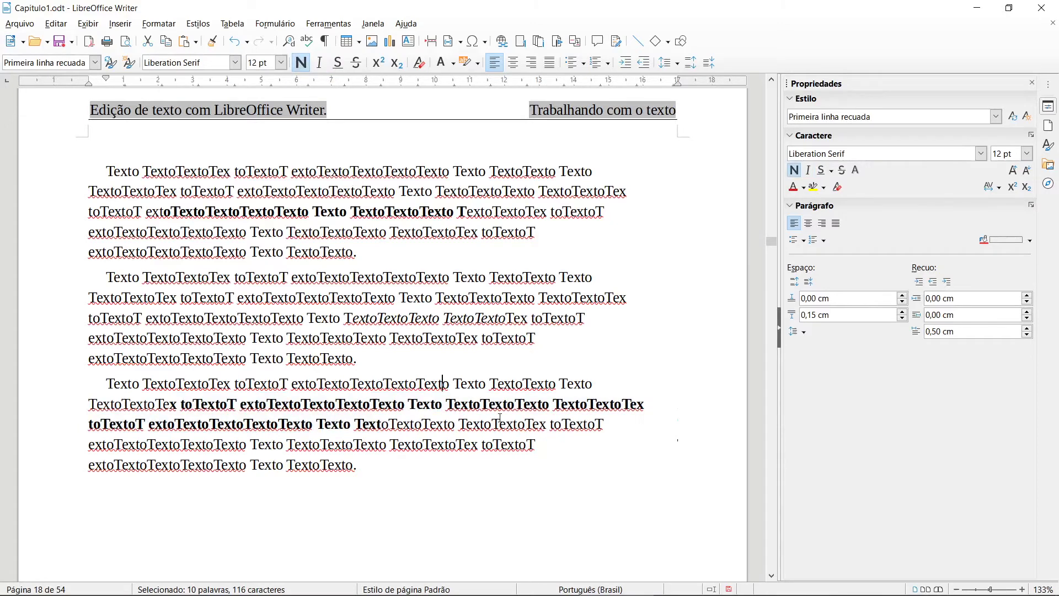
Switch the first "Texto" paragraph through centered, right and justified alignment and back to left alignment.
click(419, 212)
click(809, 225)
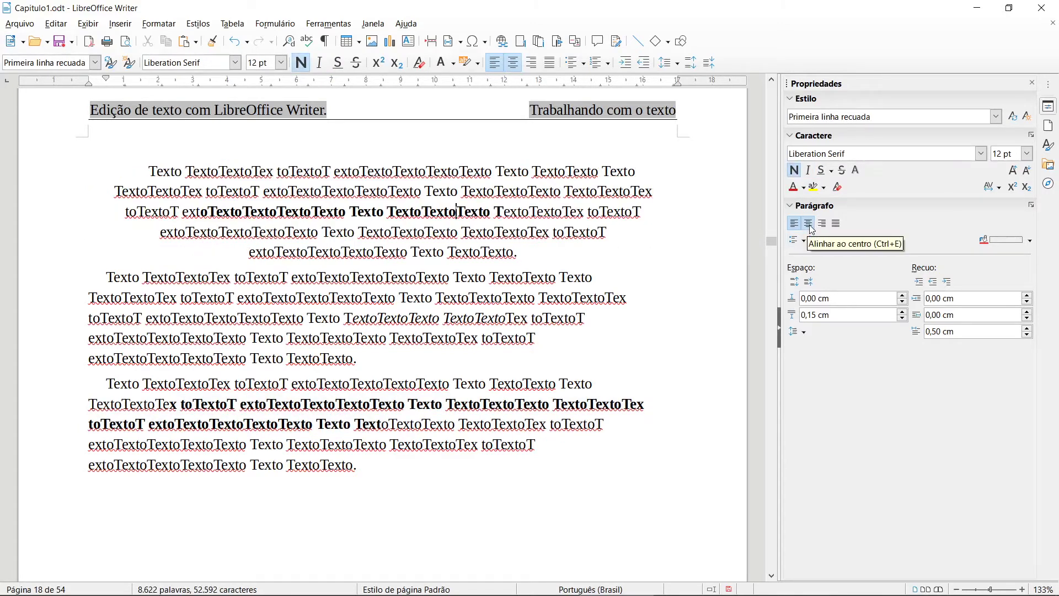
click(822, 223)
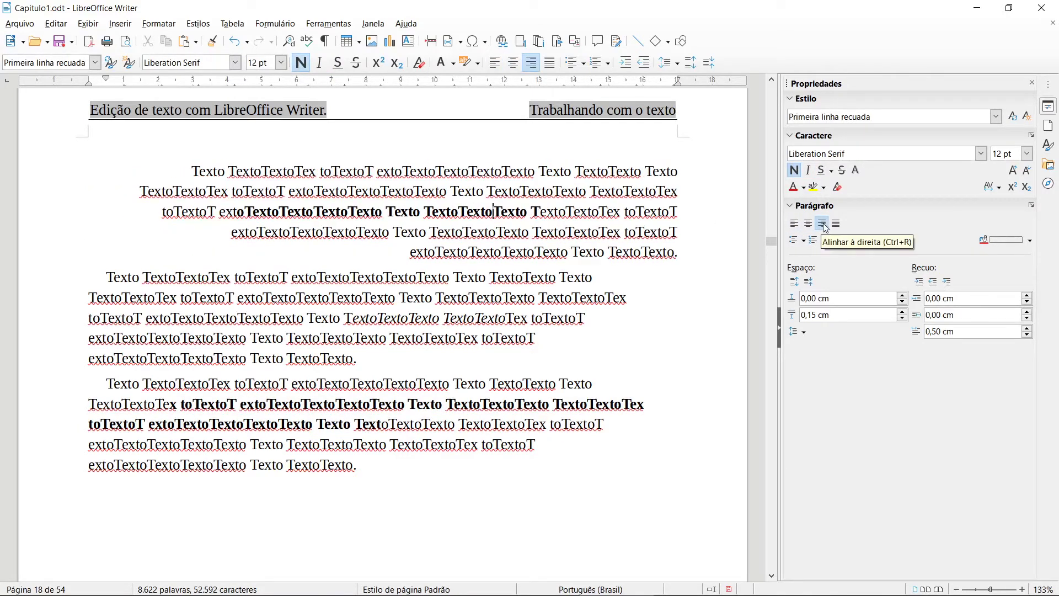
click(835, 223)
click(793, 224)
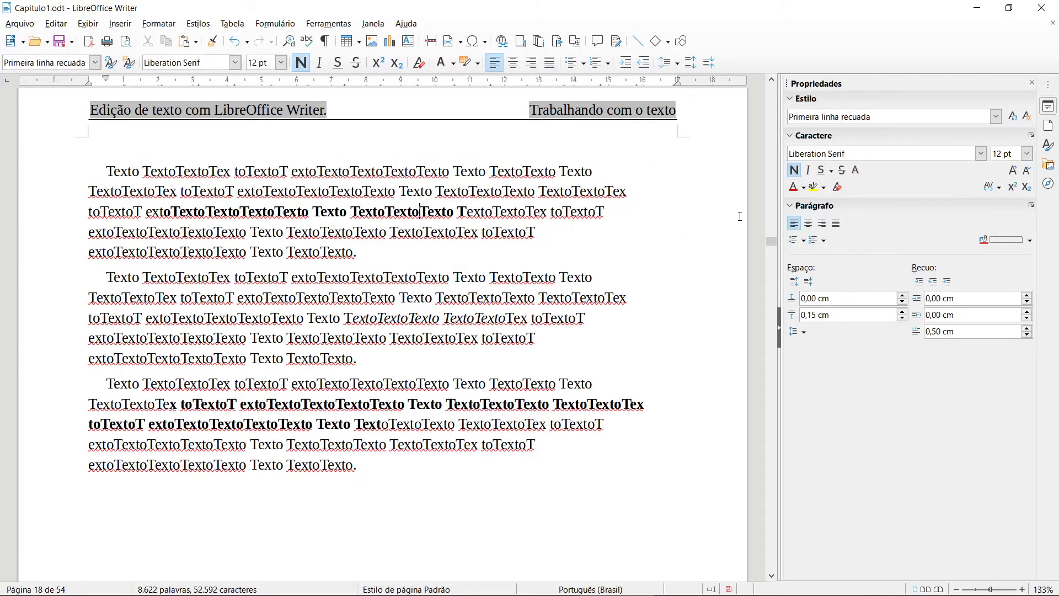
Toggle bold on and off at the end of the first "Texto" paragraph.
click(369, 253)
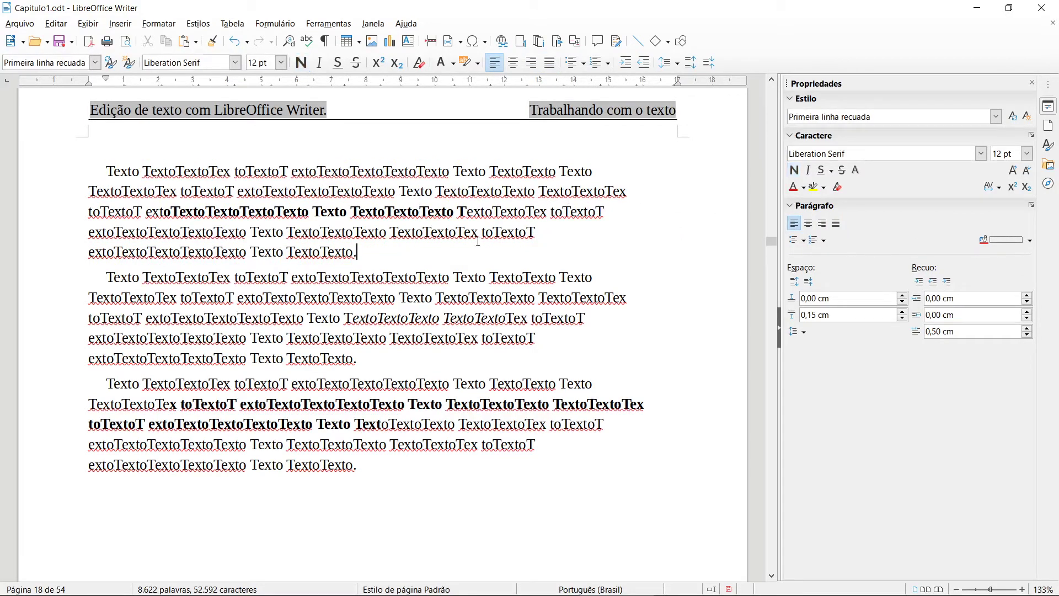
click(795, 171)
click(794, 171)
Apply the Corpo do texto style to the first "Texto" paragraph and insert a space inside its second word, after "Tex".
click(995, 117)
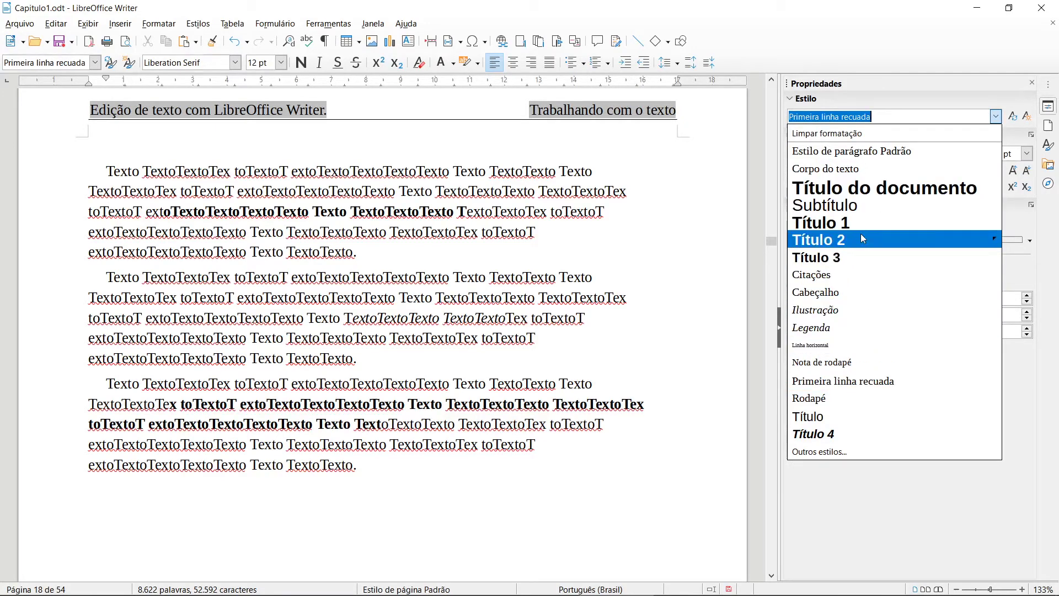
click(863, 169)
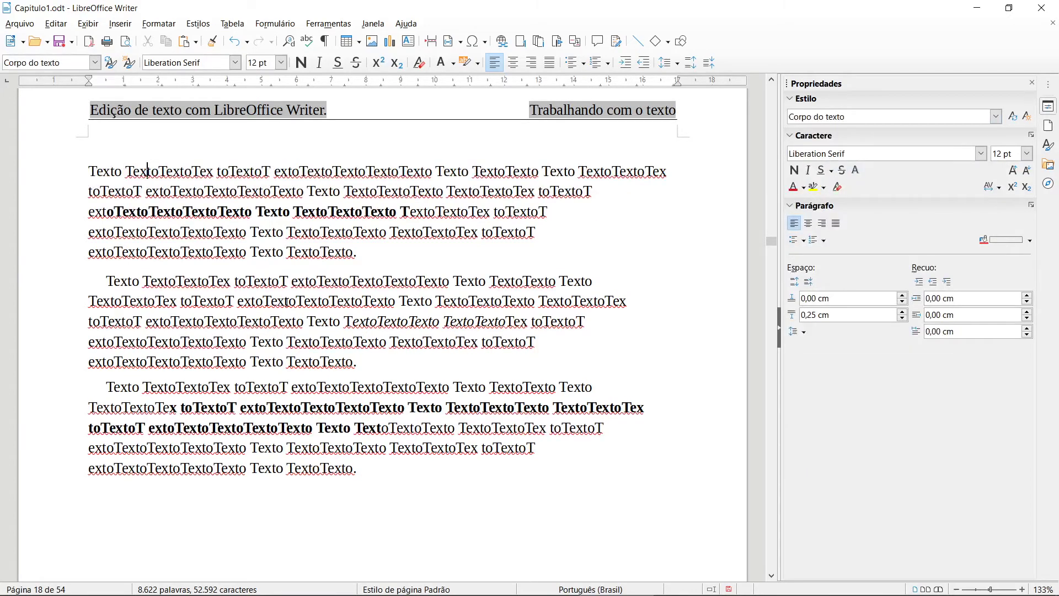
click(147, 172)
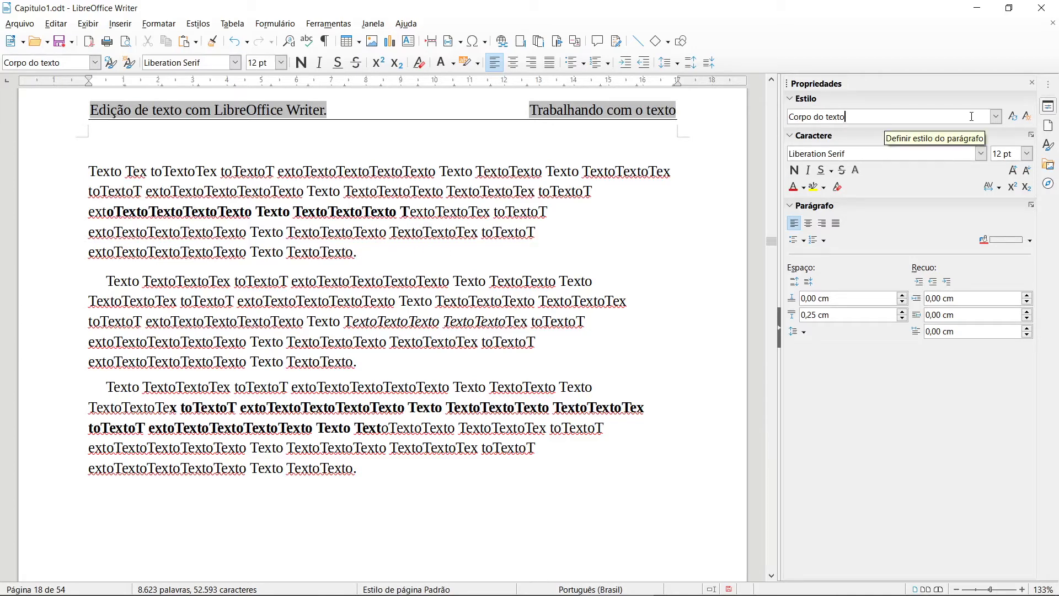
Apply Estilo de parágrafo Padrão to the first "Texto" paragraph and add an empty paragraph after it.
click(995, 116)
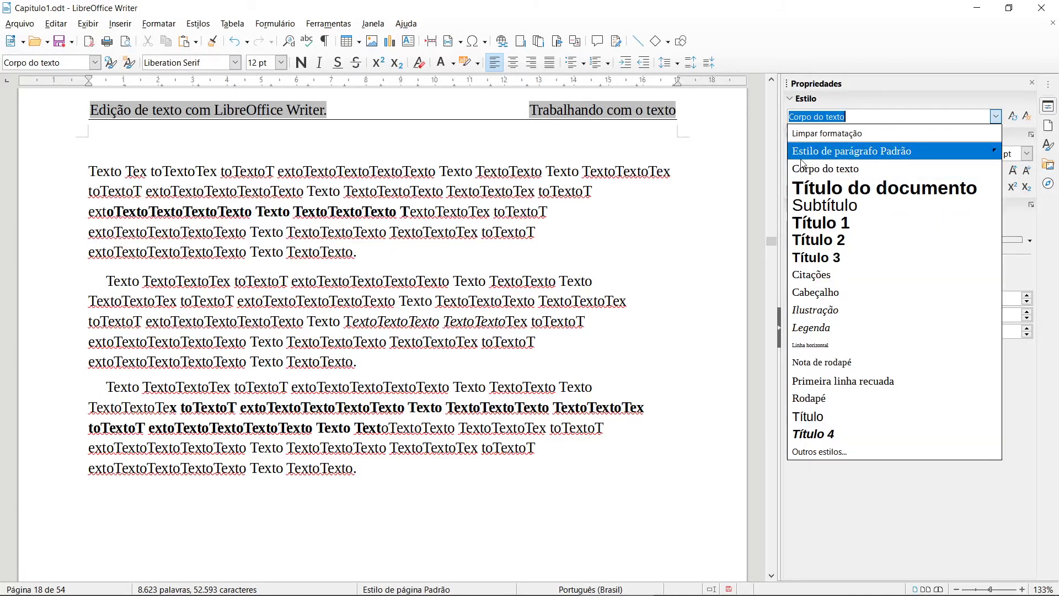
click(892, 158)
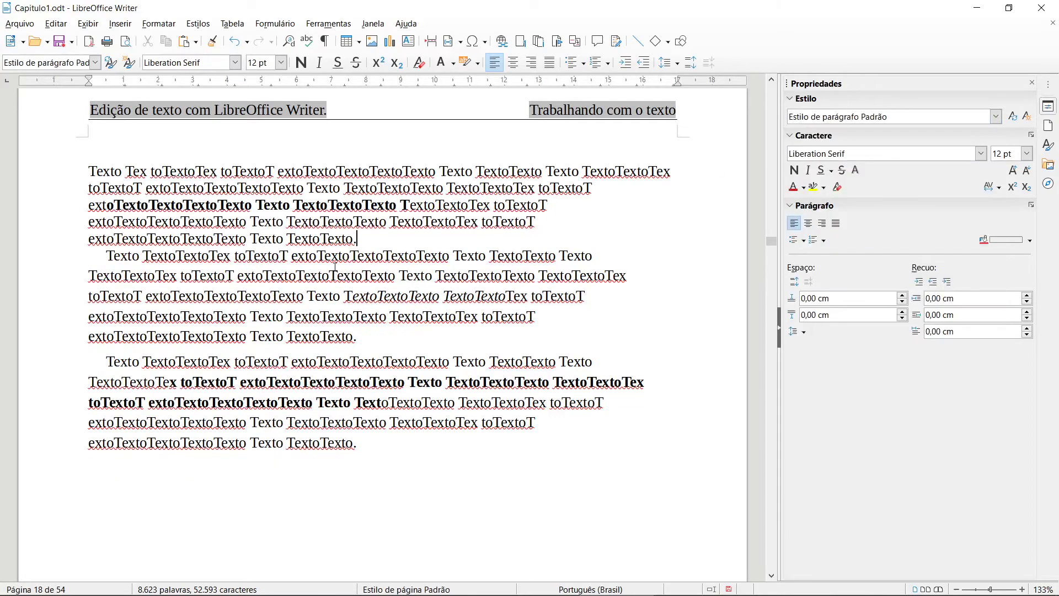
click(372, 245)
key(Return)
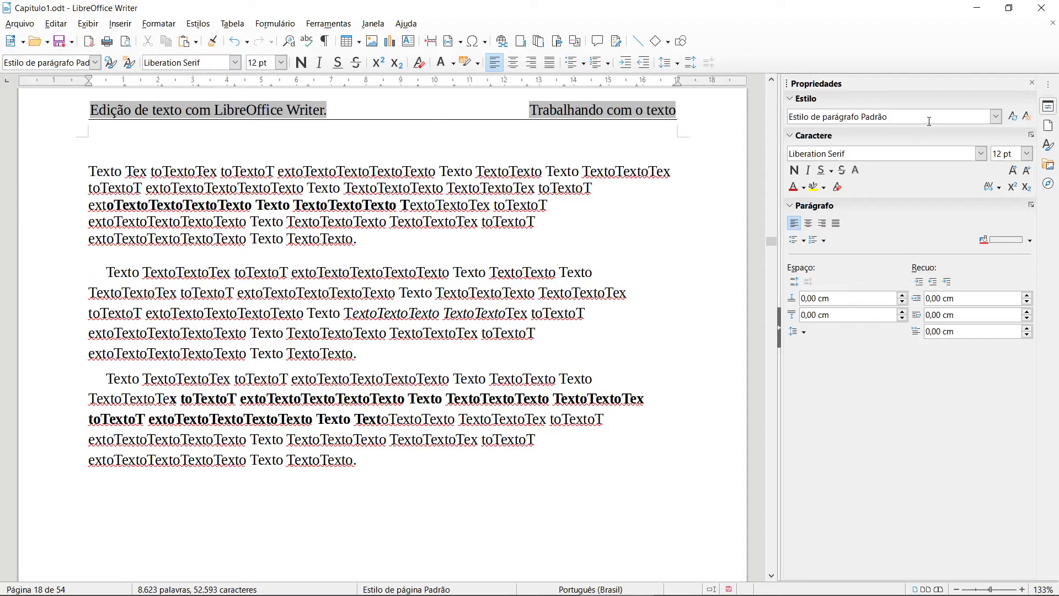
Apply the Título 1 style to the first "Texto" paragraph and change it to Corpo do texto.
click(996, 117)
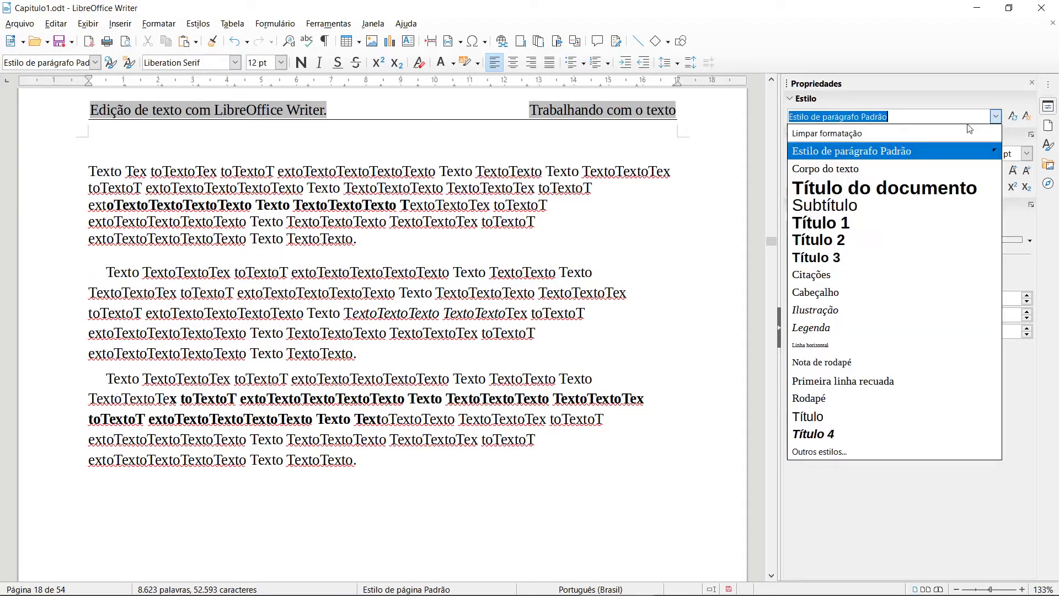
click(860, 224)
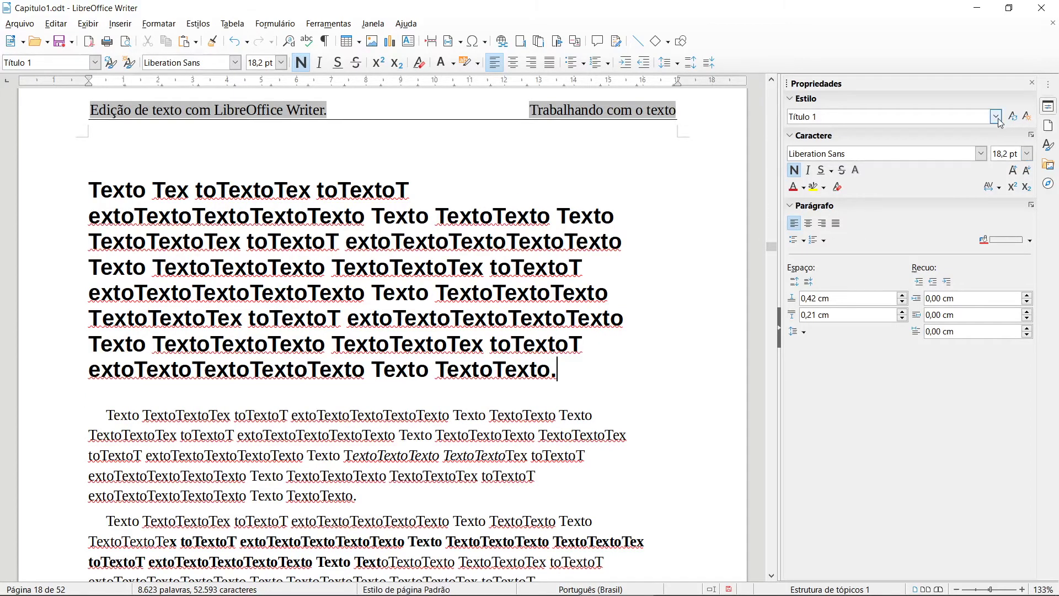
click(996, 116)
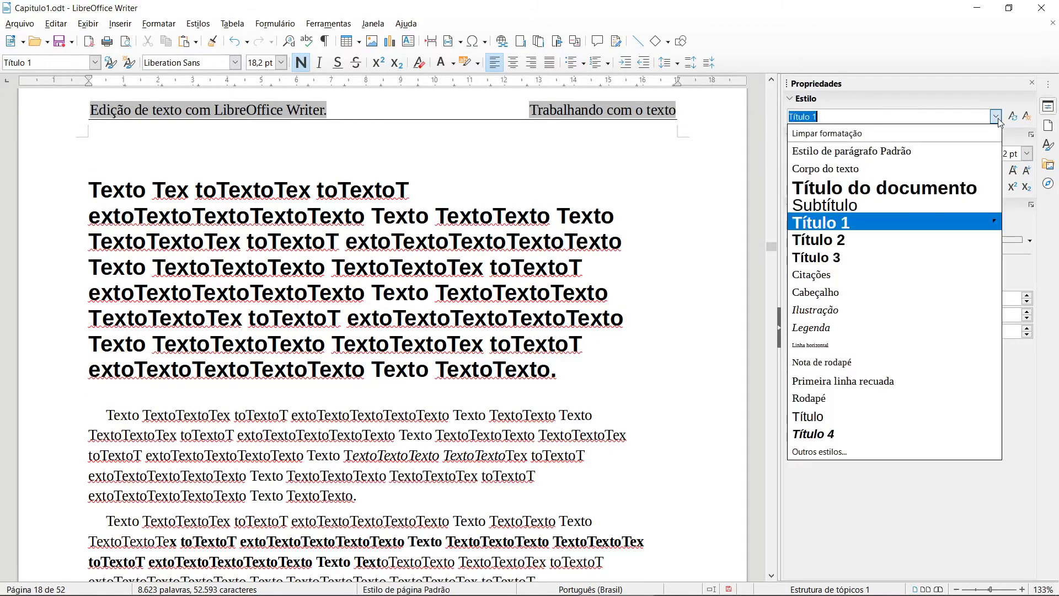
click(856, 168)
Delete the three "Texto" paragraphs and the empty paragraphs around them, up to the numbered list.
scroll(491, 301, down, 8)
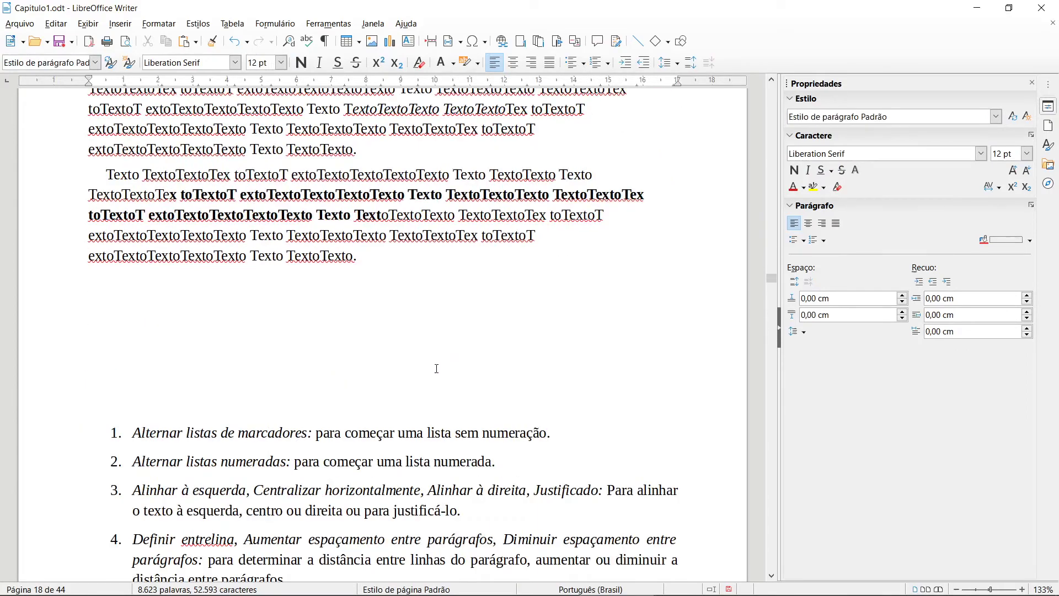
scroll(433, 369, up, 3)
drag(390, 352, 88, 171)
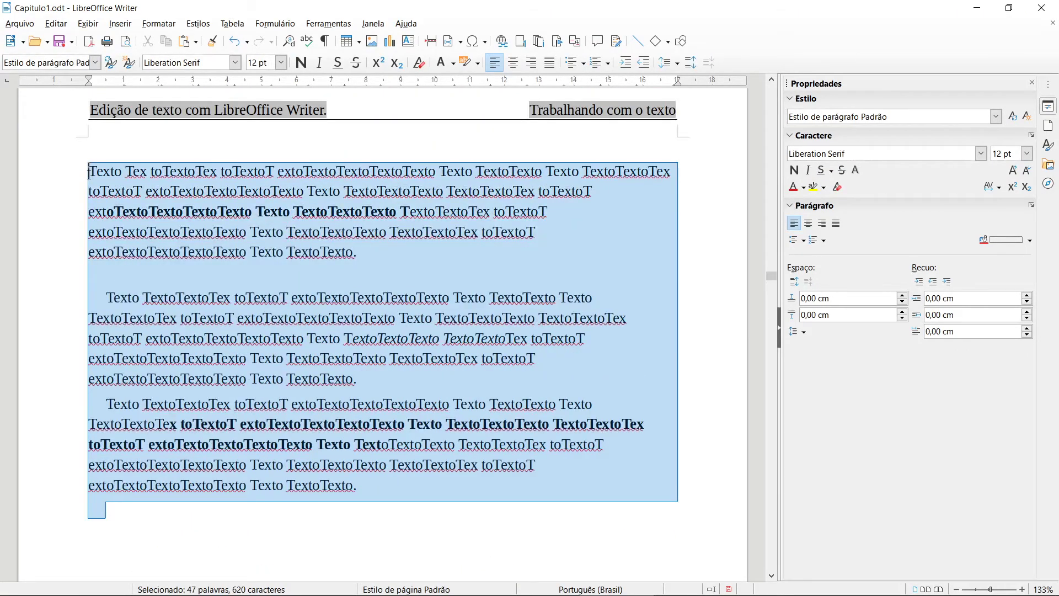
key(Delete)
key(Delete)
key(Delete)
key(Delete)
key(Delete)
key(Delete)
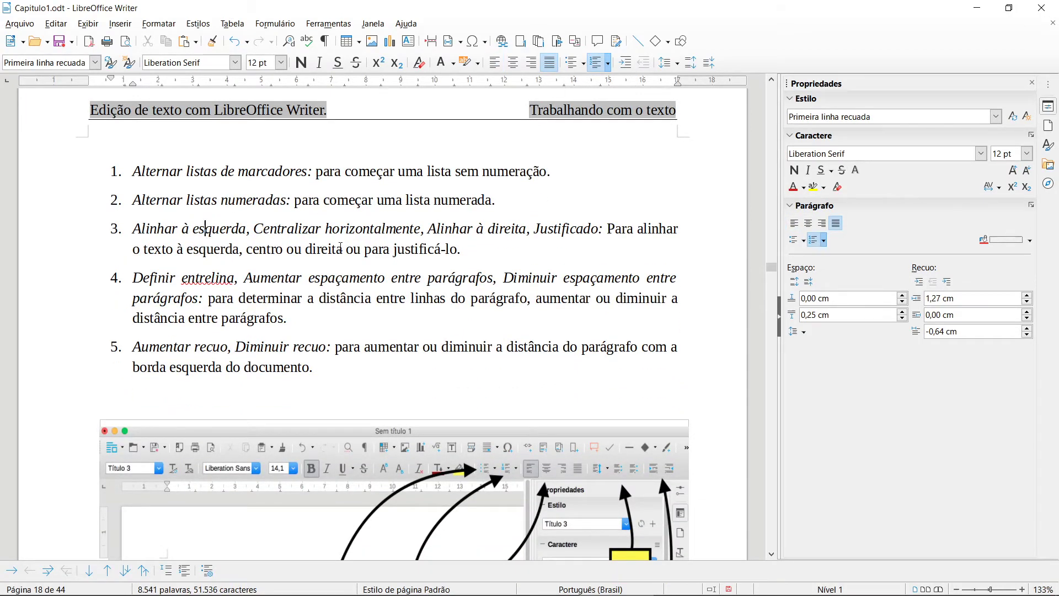
Set the spacing above the fourth item of the numbered list to 1,00 cm.
scroll(340, 246, down, 1)
scroll(227, 226, down, 1)
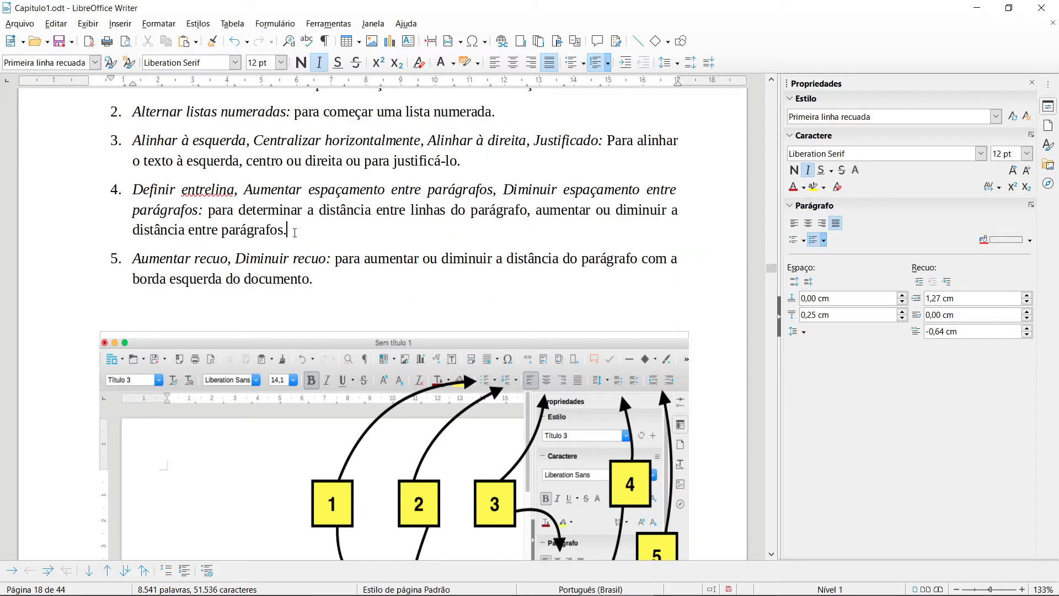
drag(295, 233, 125, 191)
click(291, 233)
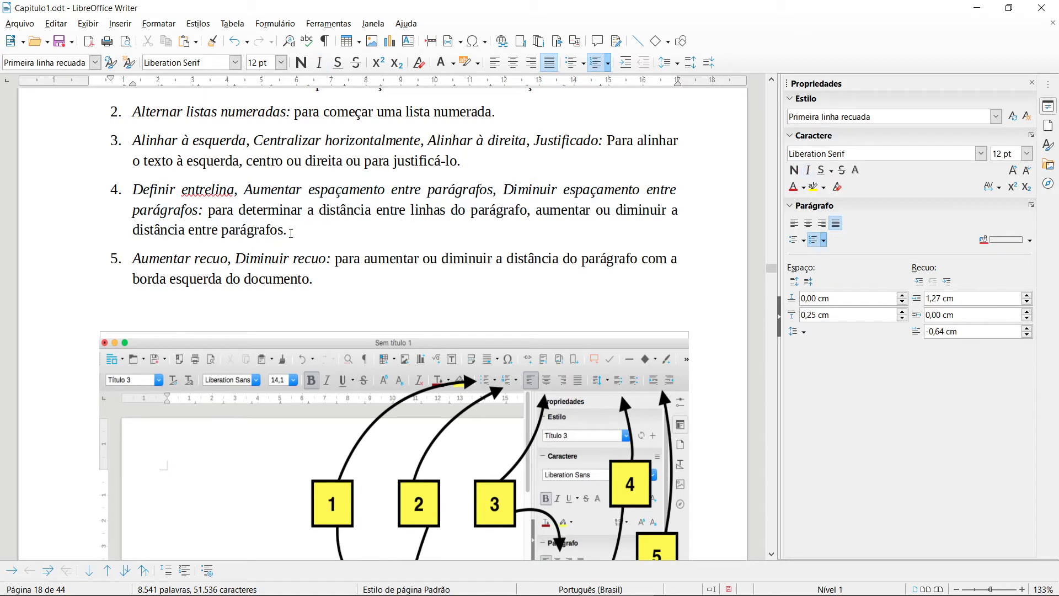
key(Up)
click(903, 296)
click(903, 296)
click(902, 296)
click(903, 296)
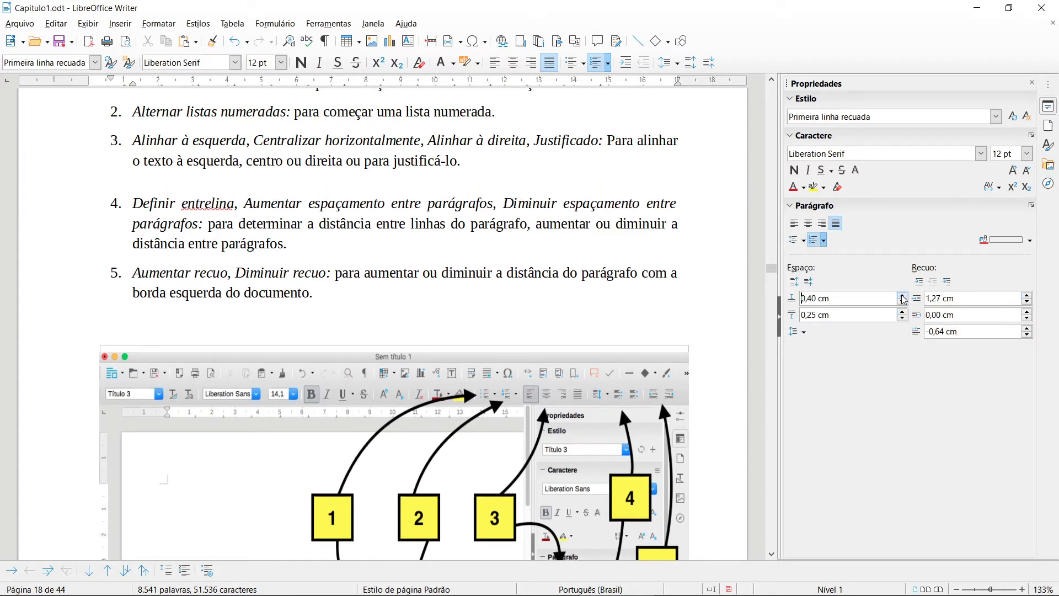
click(903, 296)
click(903, 297)
click(903, 297)
click(902, 296)
click(903, 296)
click(902, 296)
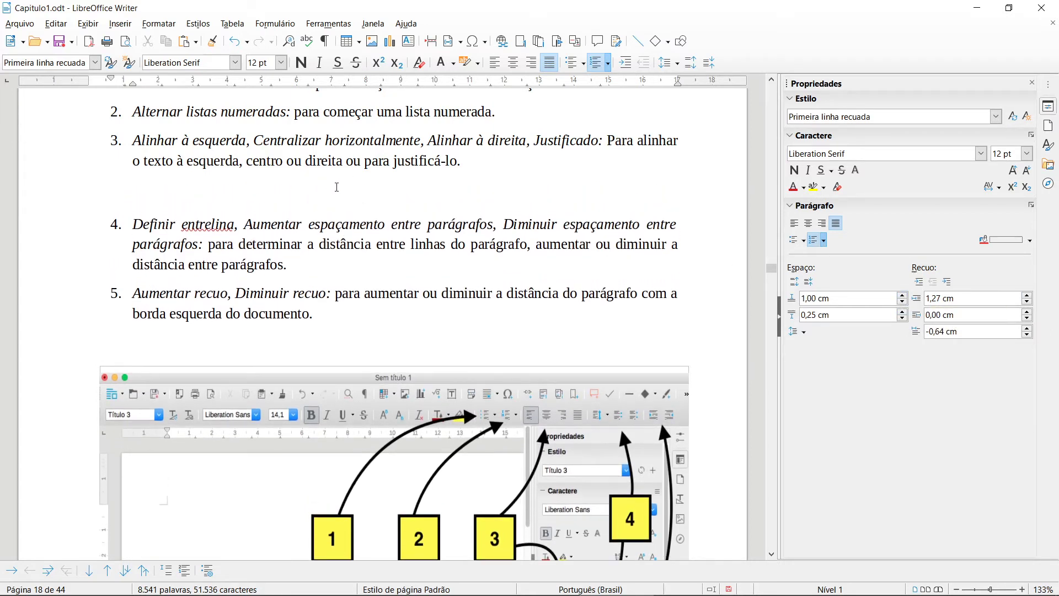
Set the spacing below the fourth list item to 1,40 cm.
click(901, 313)
click(901, 312)
click(901, 313)
click(901, 313)
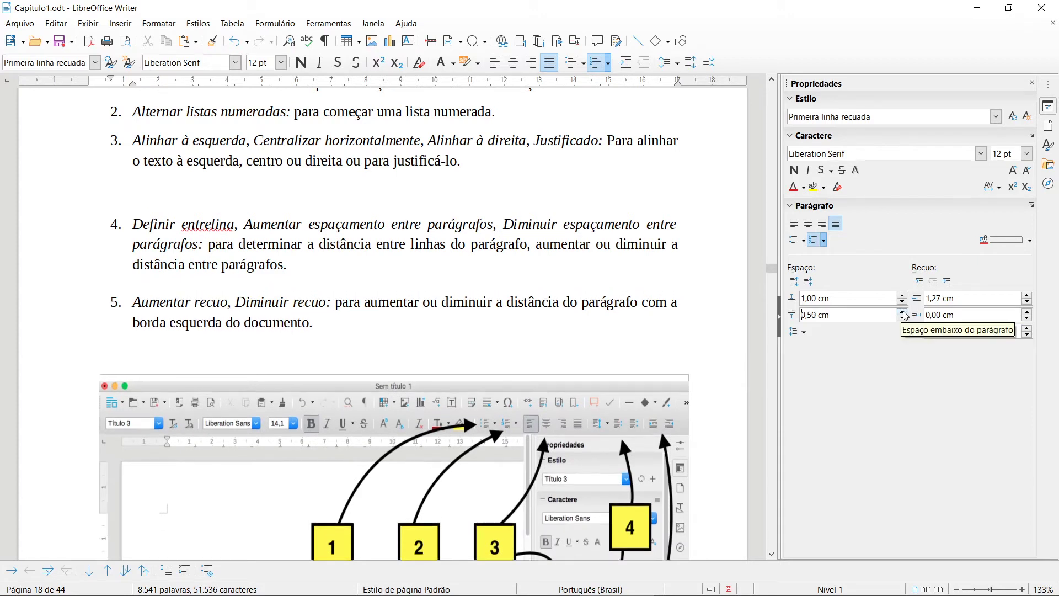
click(902, 312)
click(901, 313)
click(901, 312)
click(901, 312)
click(903, 312)
click(903, 312)
click(902, 312)
click(377, 272)
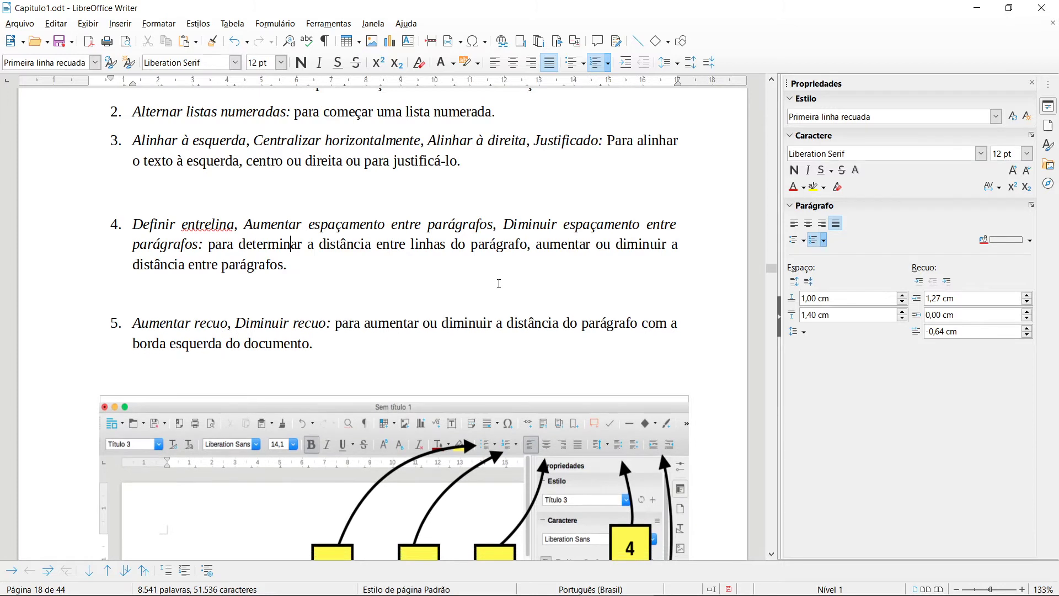
Undo all the spacing changes made above and below the fourth list item.
key(ctrl+z)
key(ctrl+z)
key(ctrl+z)
key(ctrl+z)
key(ctrl+z)
key(ctrl+z)
key(ctrl+z)
key(ctrl+z)
key(ctrl+z)
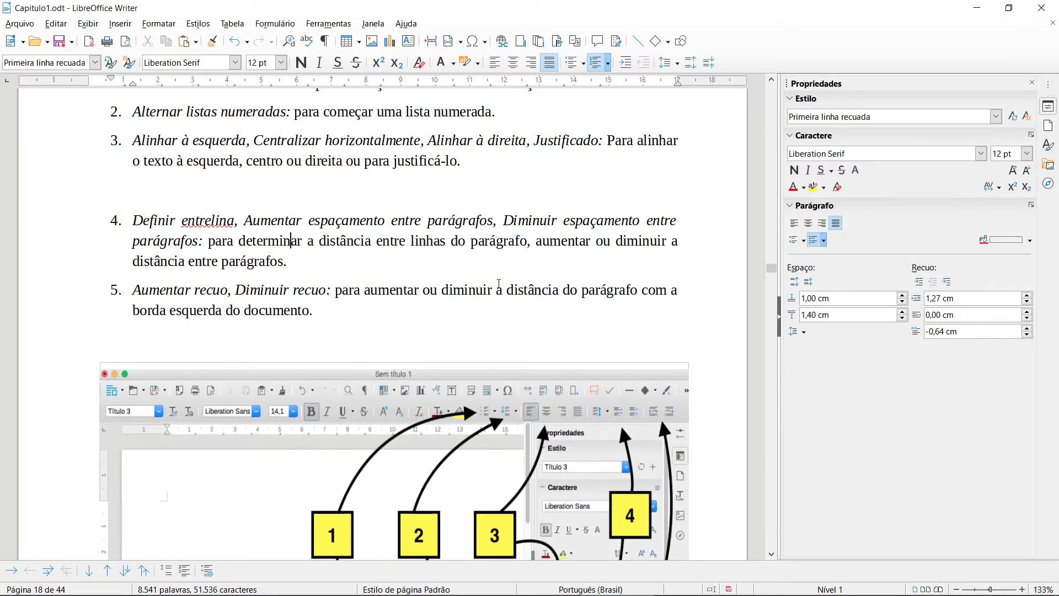
key(ctrl+z)
key(ctrl+z)
key(ctrl+z)
key(ctrl+z)
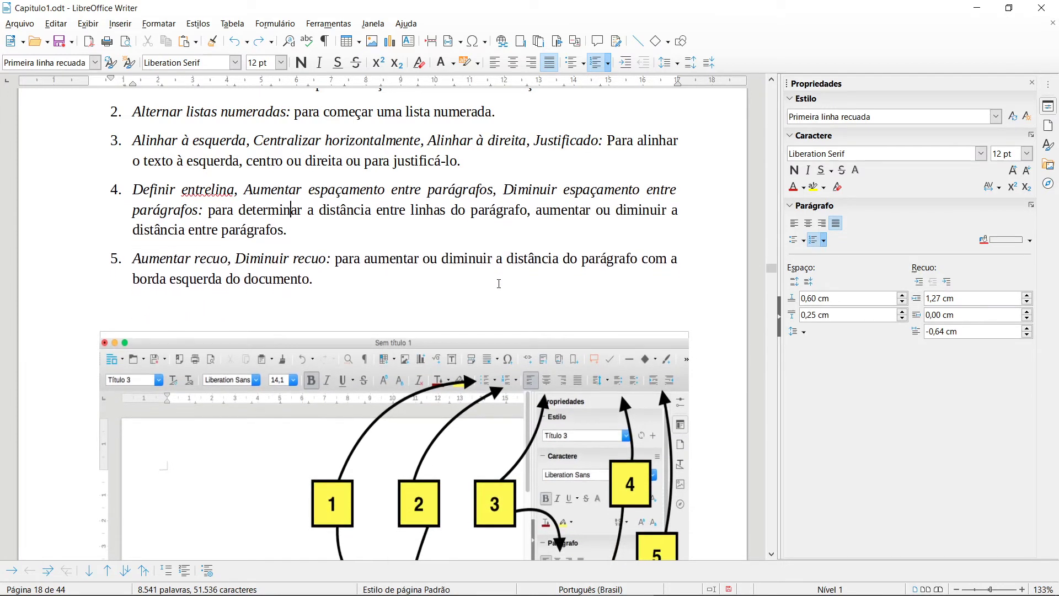
key(ctrl+z)
key(ctrl+z)
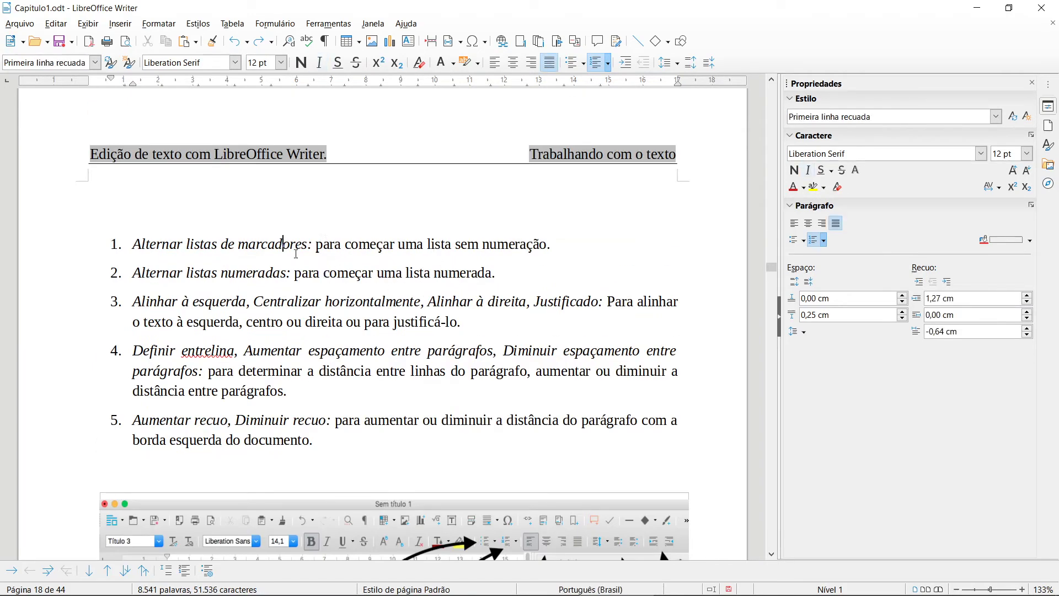
Check the paragraph style of the numbered list items, keeping Primeira linha recuada for the fifth item.
click(310, 273)
click(308, 301)
click(309, 351)
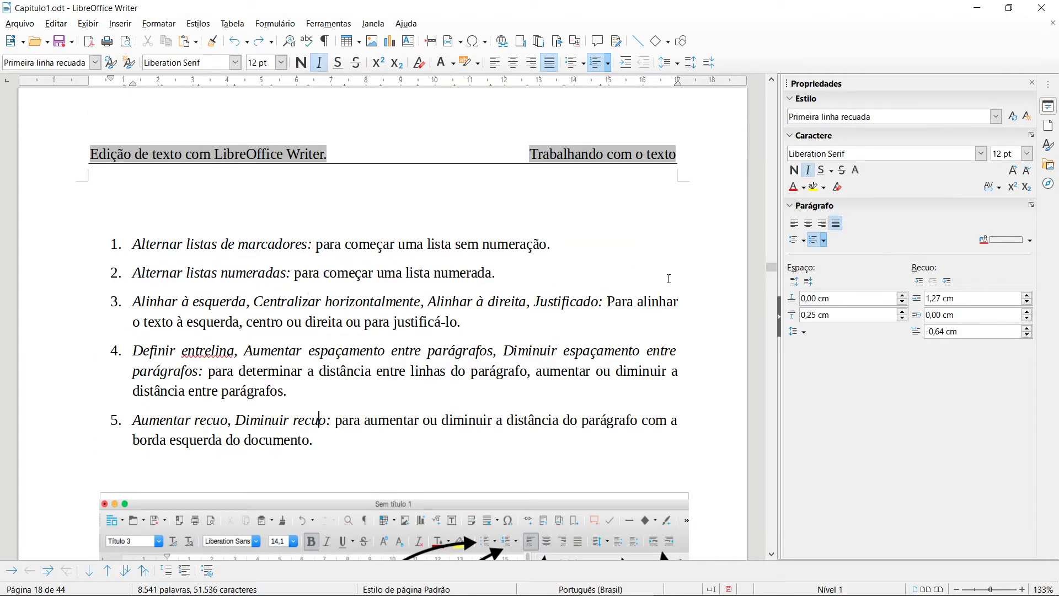
click(996, 116)
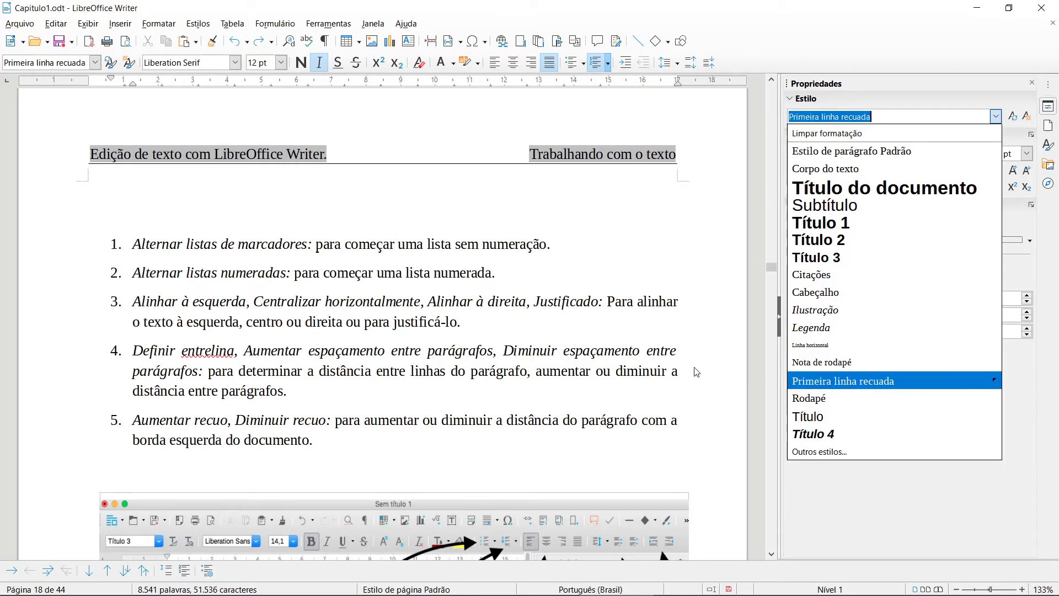
click(860, 380)
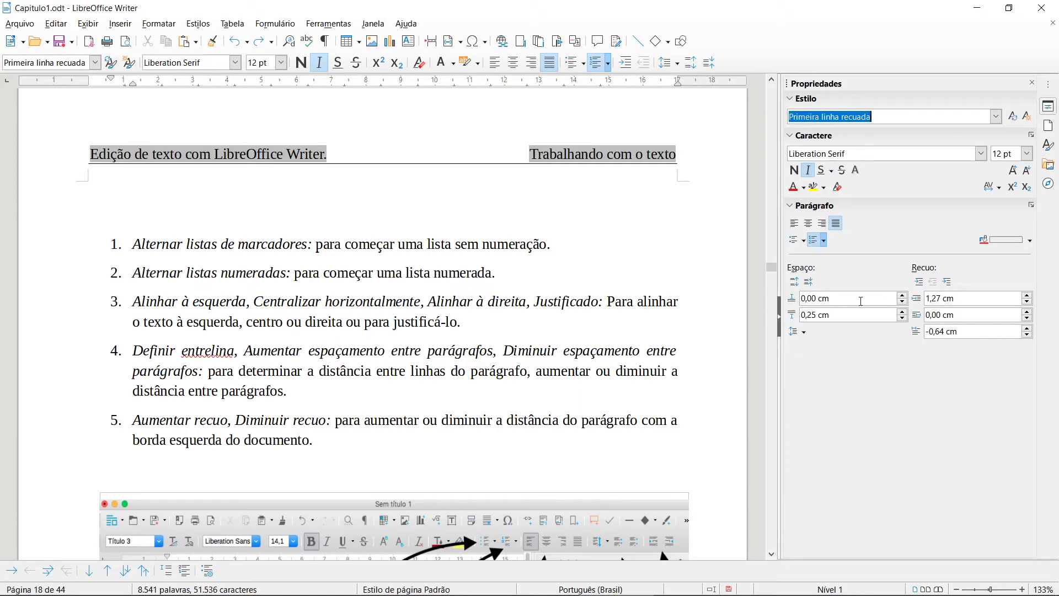
Open the indent and spacing settings of the Primeira linha recuada paragraph style applied to the third list item.
click(258, 289)
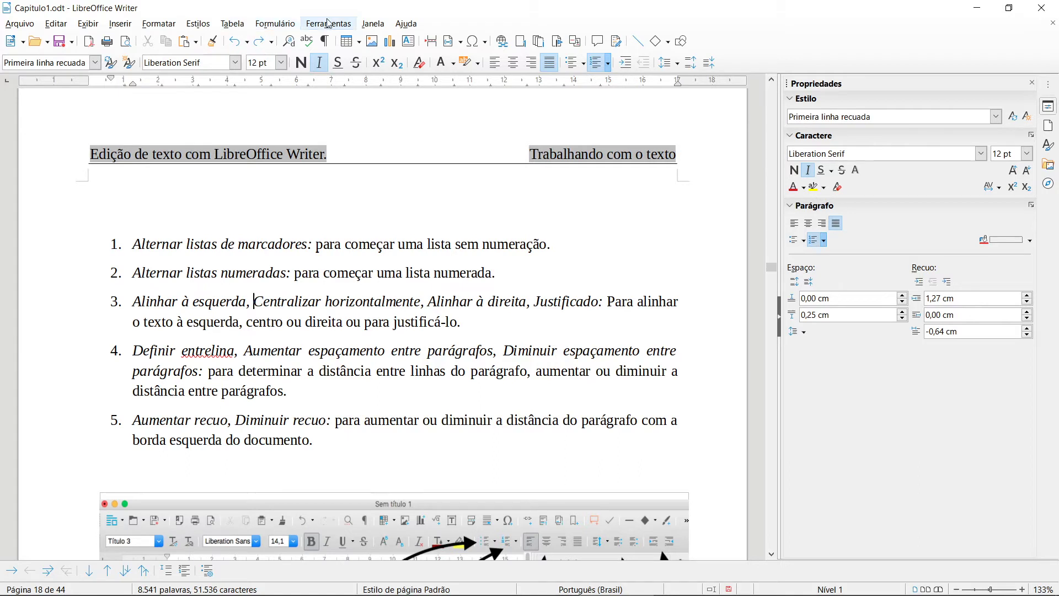
click(204, 25)
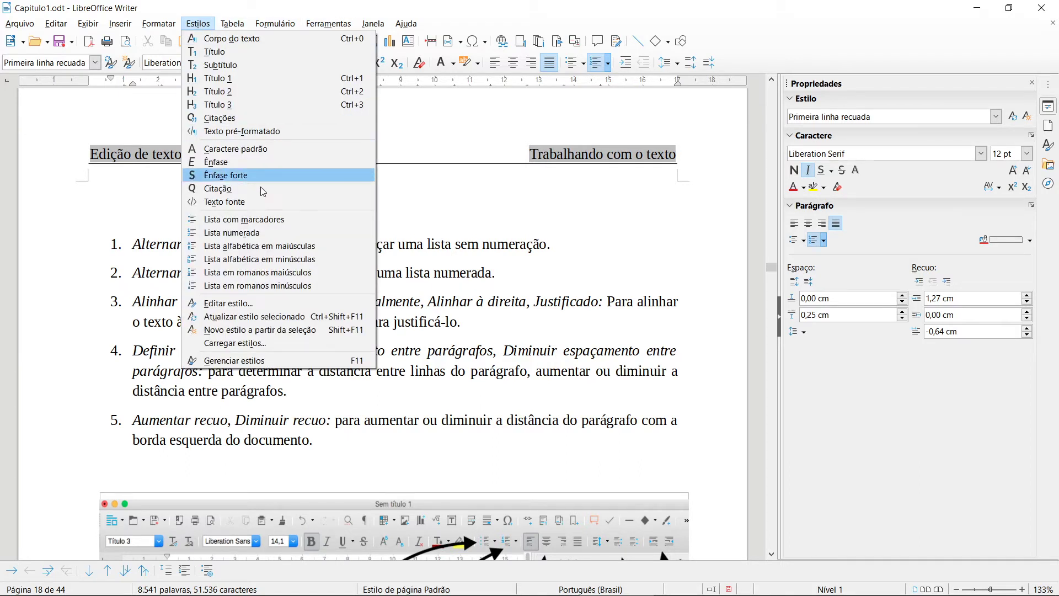
click(261, 361)
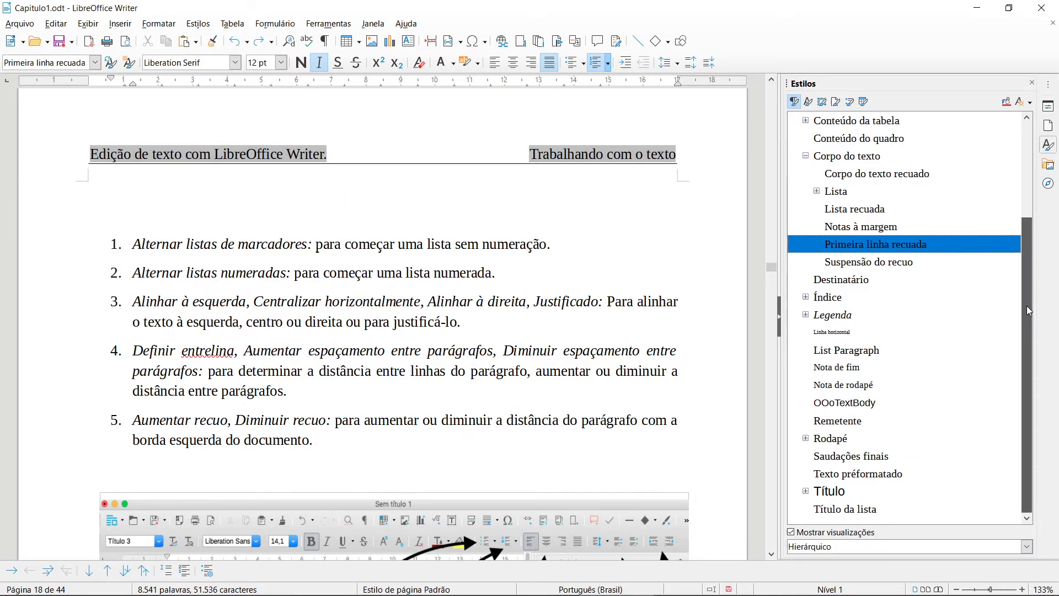
mouse_move(1027, 305)
mouse_down()
mouse_move(1024, 189)
mouse_move(1021, 326)
mouse_up()
right_click(859, 248)
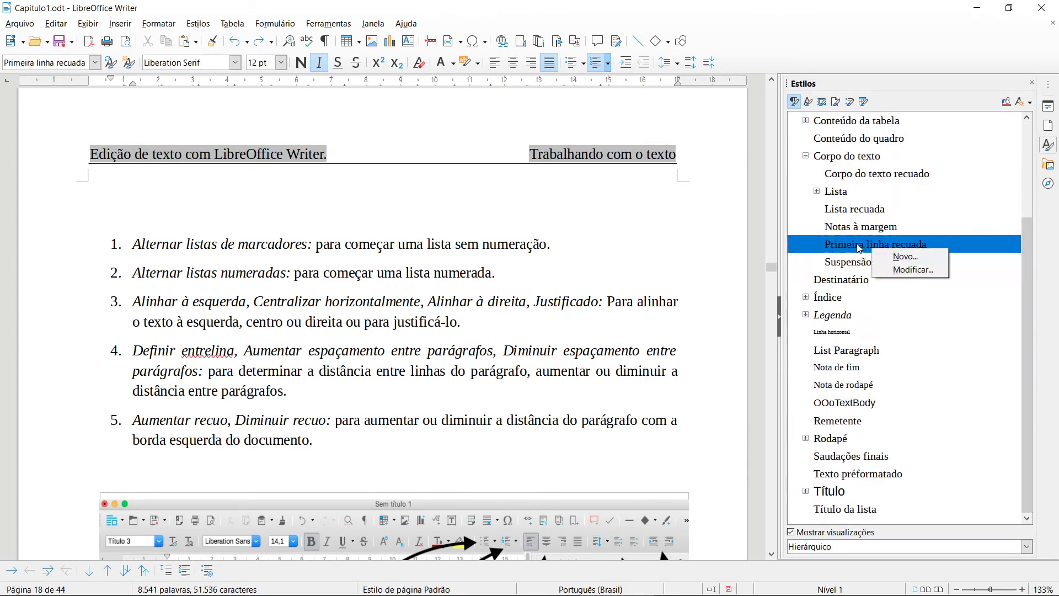
click(919, 273)
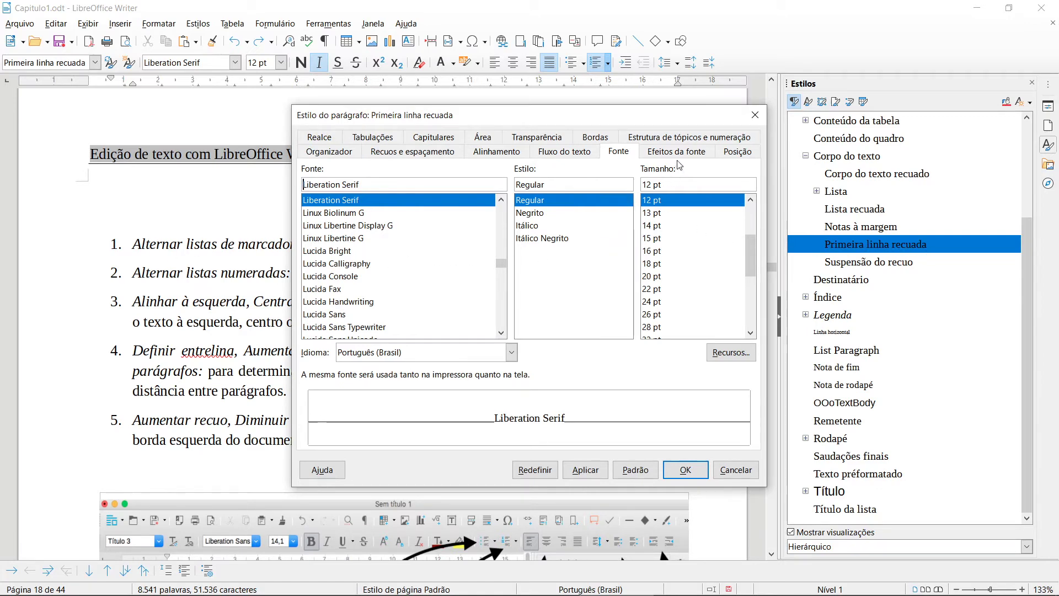
click(560, 155)
click(496, 157)
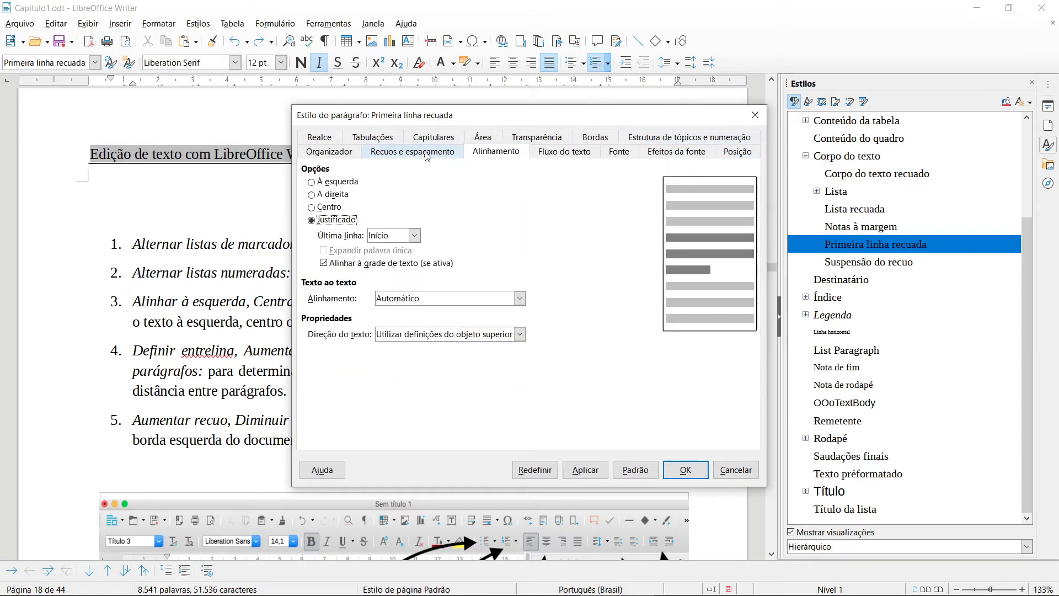
click(428, 156)
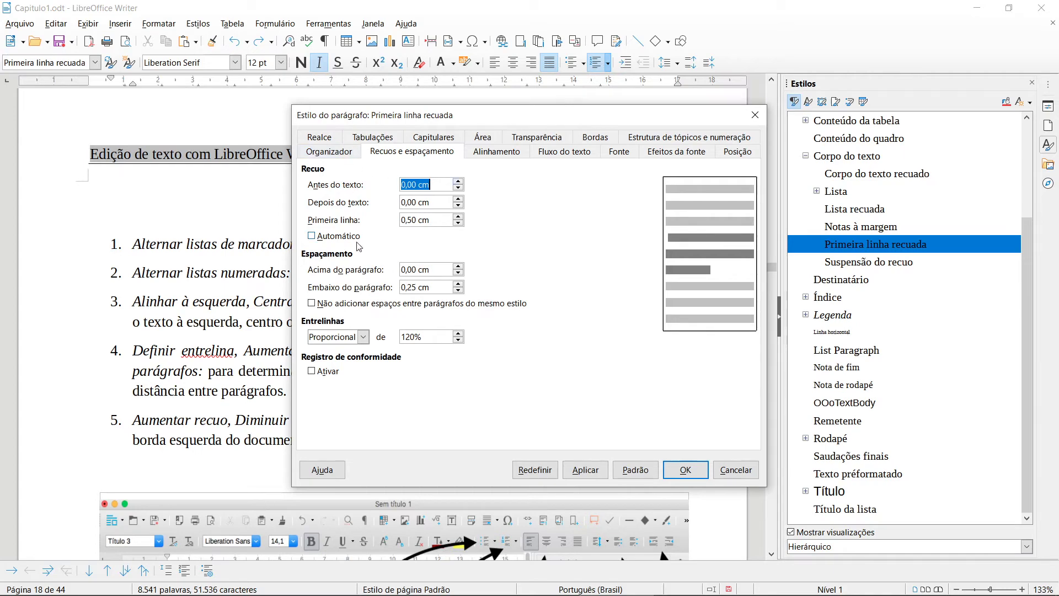
Set the spacing below paragraphs in the Primeira linha recuada style to 1,00 cm, apply it and close the style settings.
click(459, 290)
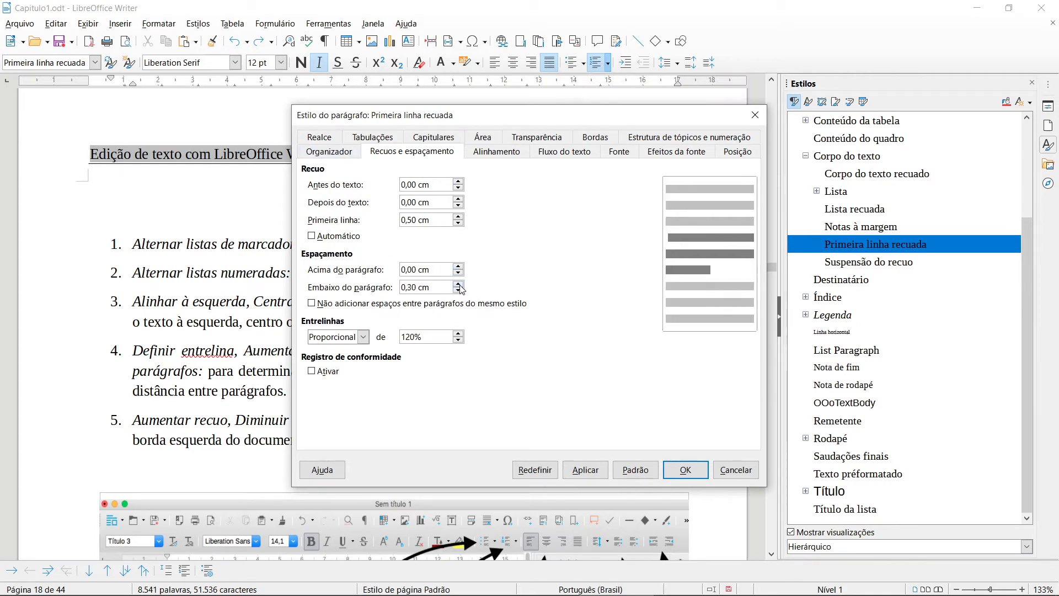
click(460, 285)
click(459, 284)
click(459, 284)
click(460, 285)
click(460, 285)
click(459, 285)
click(460, 284)
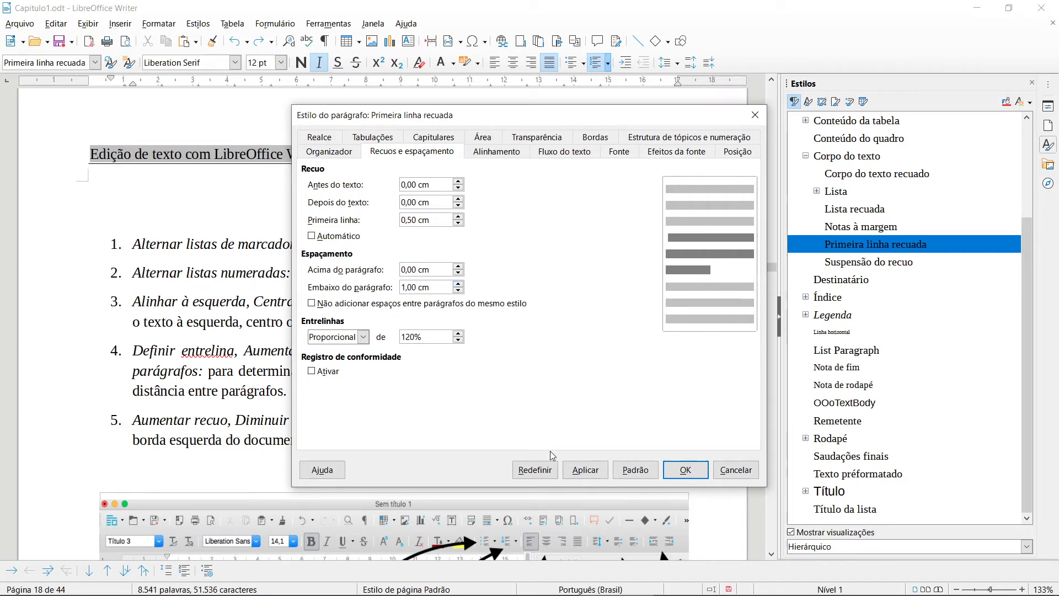
click(585, 469)
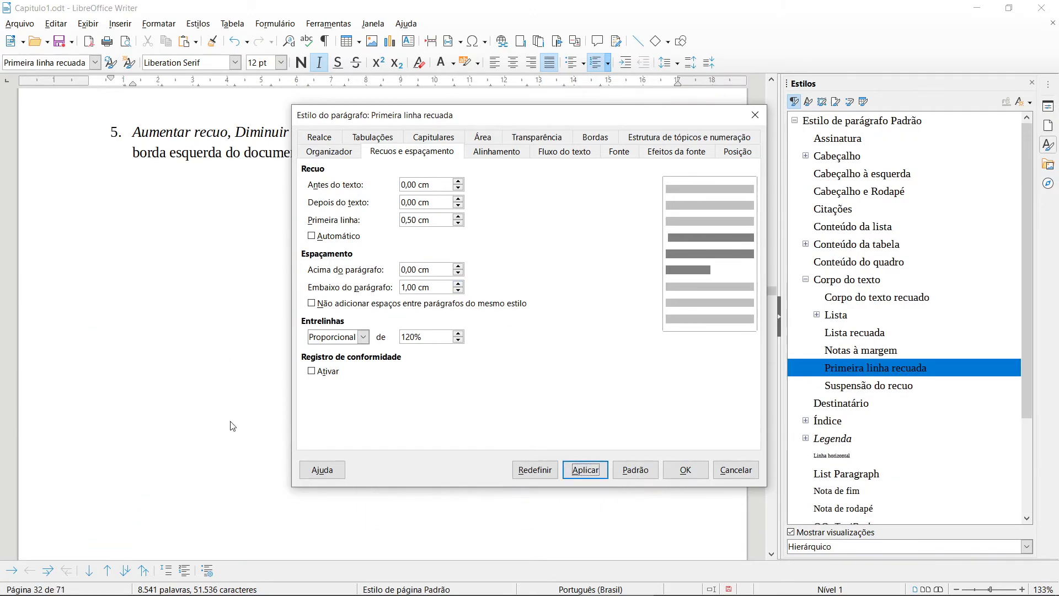
click(736, 470)
Examine how the style's paragraph spacing affects the numbered list and the preceding pages.
scroll(579, 288, up, 10)
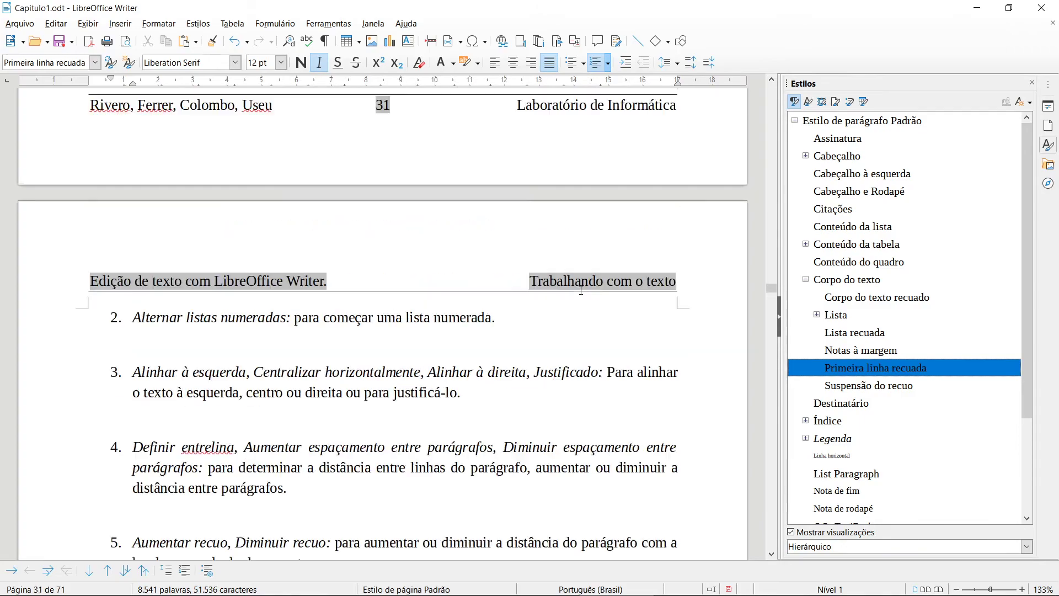
scroll(505, 356, up, 3)
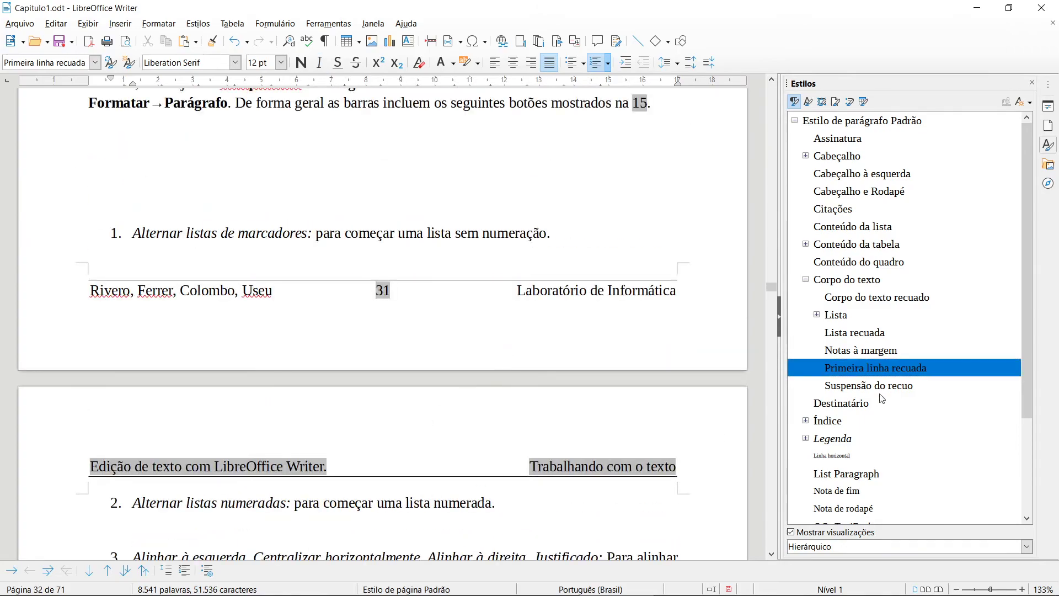
scroll(599, 320, up, 20)
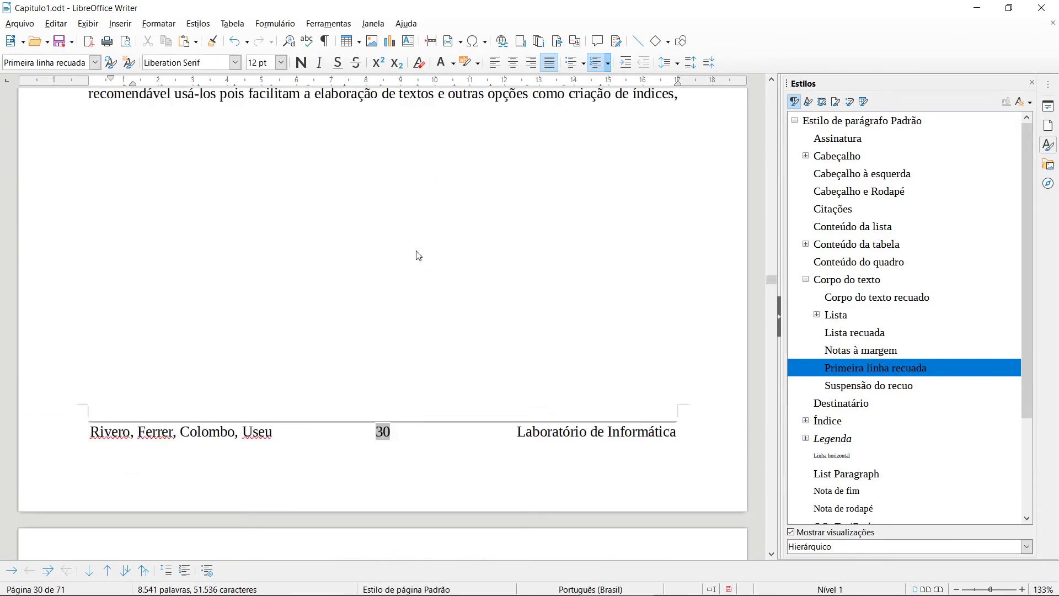
scroll(418, 254, up, 20)
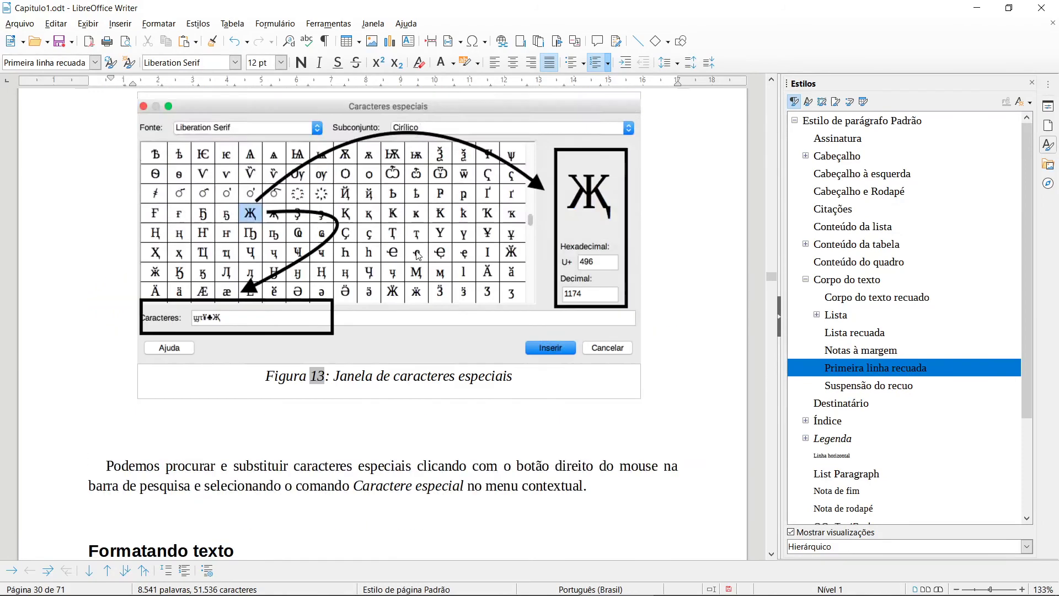
scroll(418, 254, up, 20)
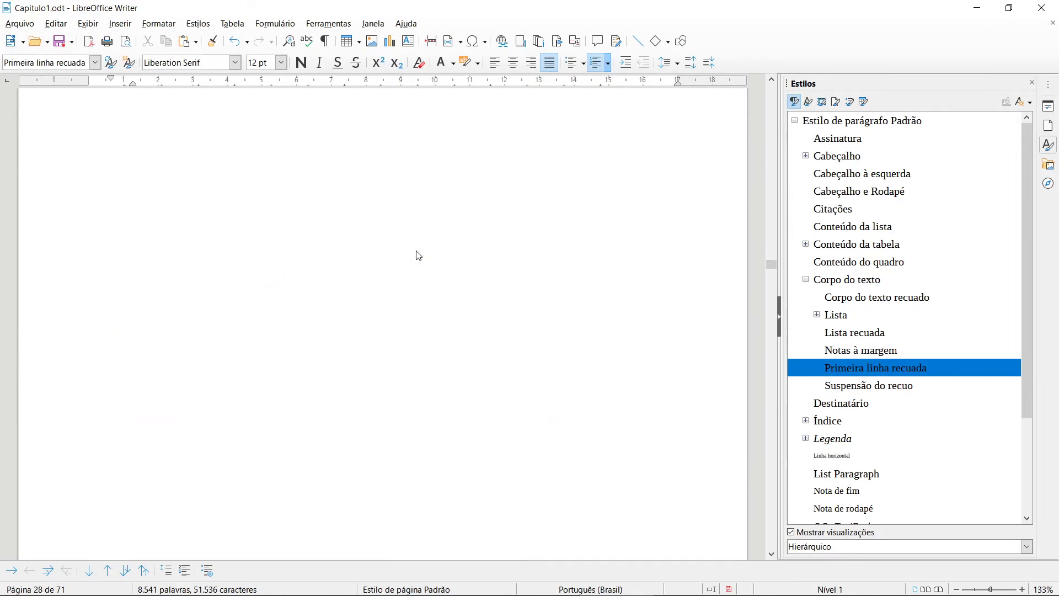
Undo the spacing change in the Primeira linha recuada style and return to the numbered list.
scroll(418, 254, up, 20)
scroll(417, 251, up, 15)
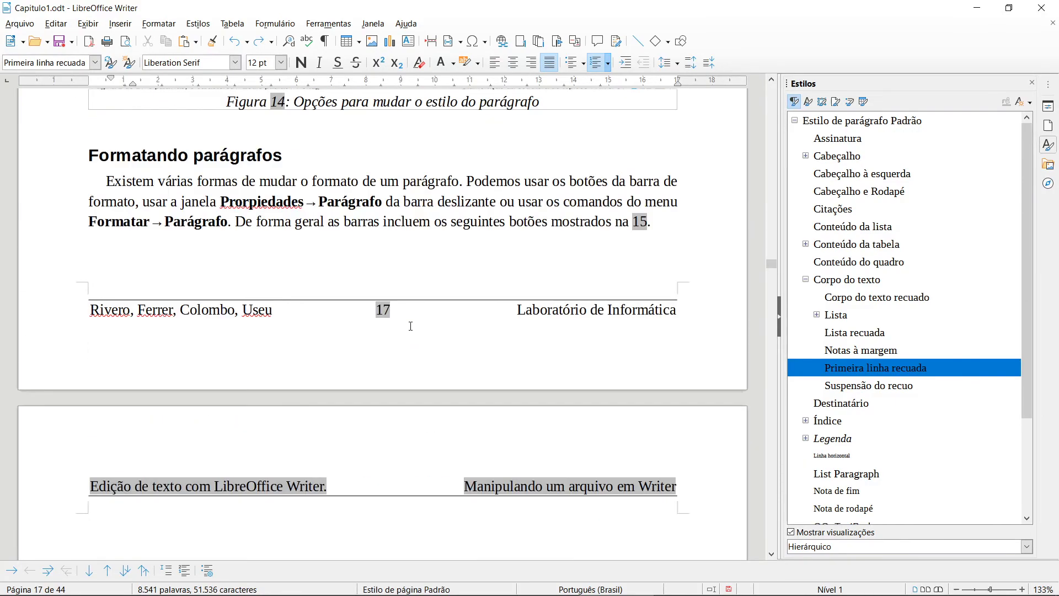
scroll(409, 326, down, 10)
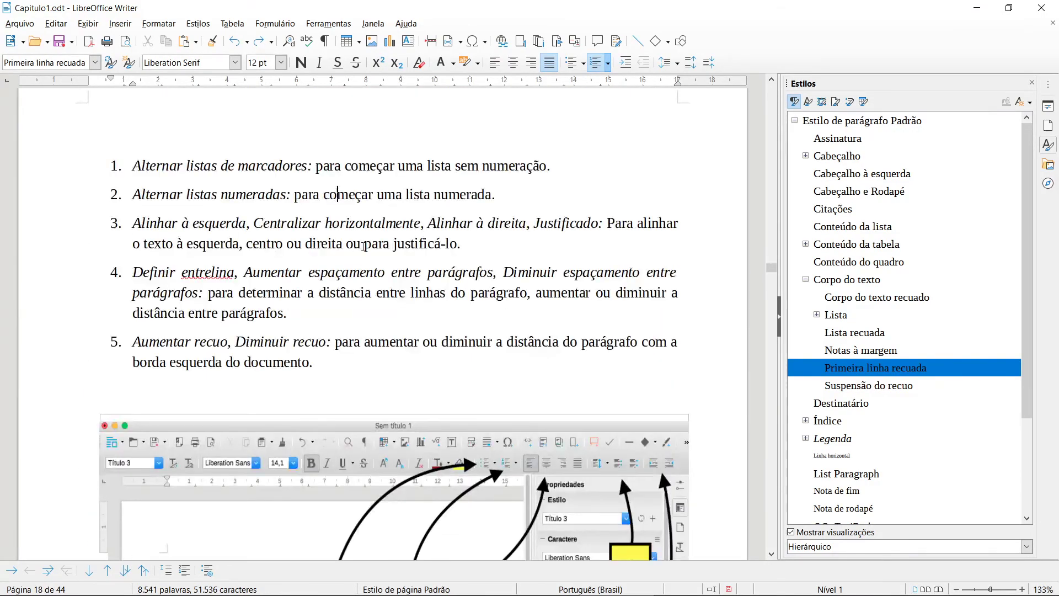
Hide the sidebar and show it again, switching it from the styles to the Page settings and the Properties.
click(1031, 82)
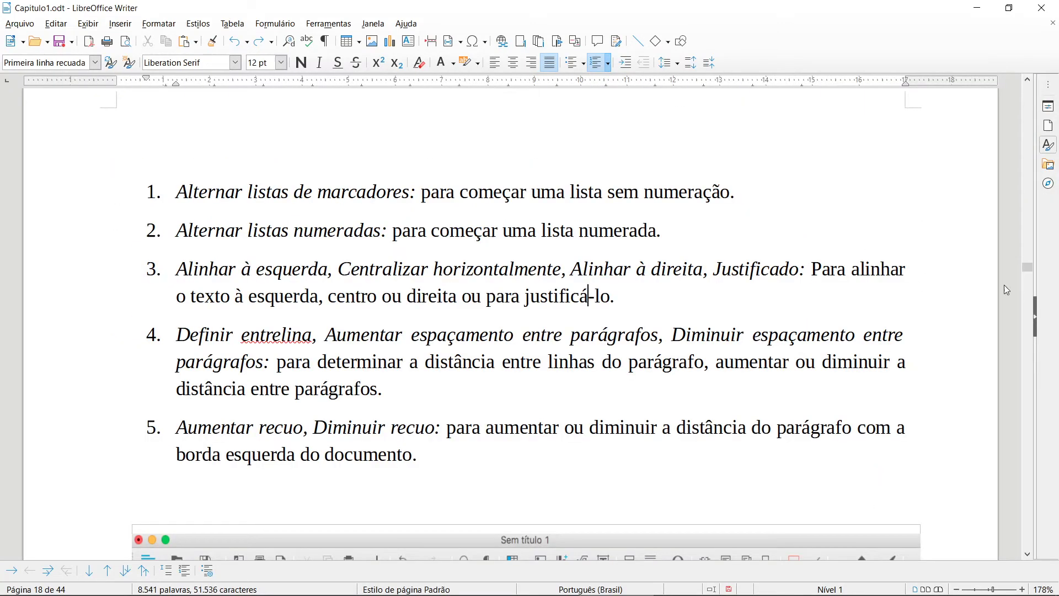
click(1037, 314)
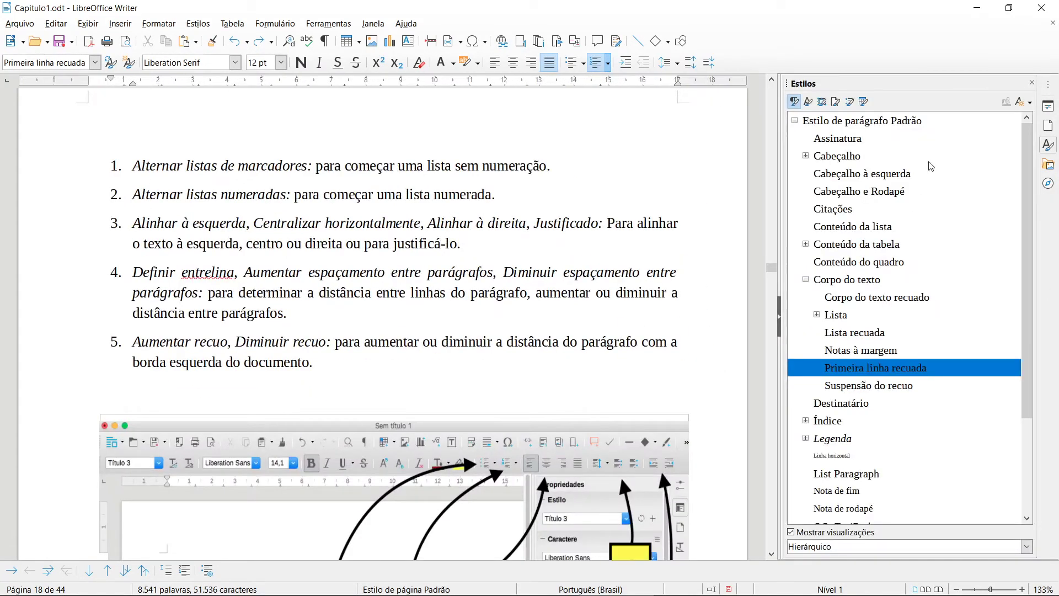
click(1030, 104)
click(1029, 104)
click(1049, 128)
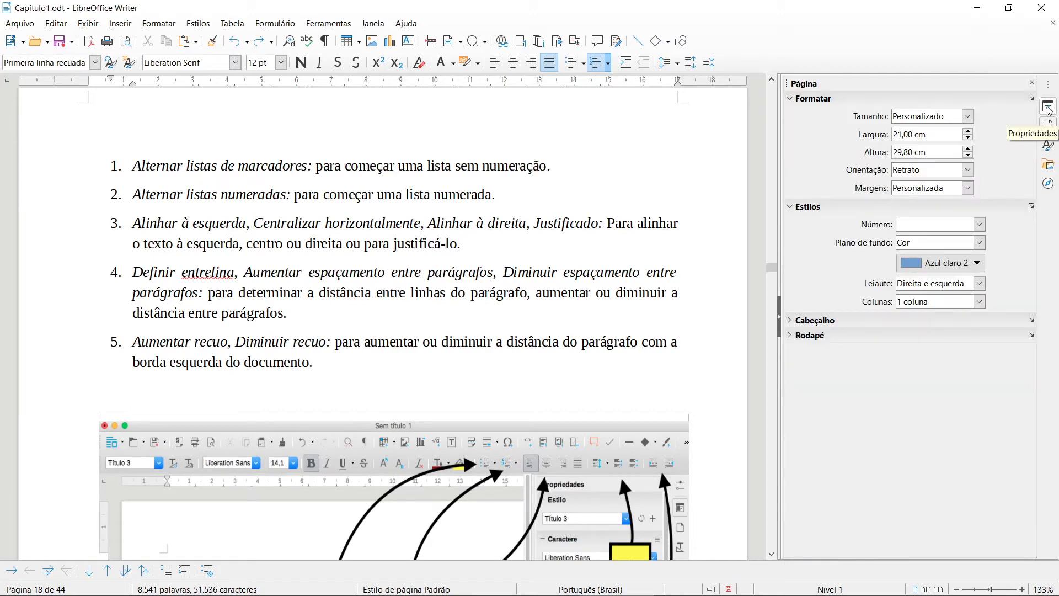
click(1048, 107)
Place the cursor in the first list item and look through the sidebar's Properties, Page, Styles and Gallery.
click(269, 165)
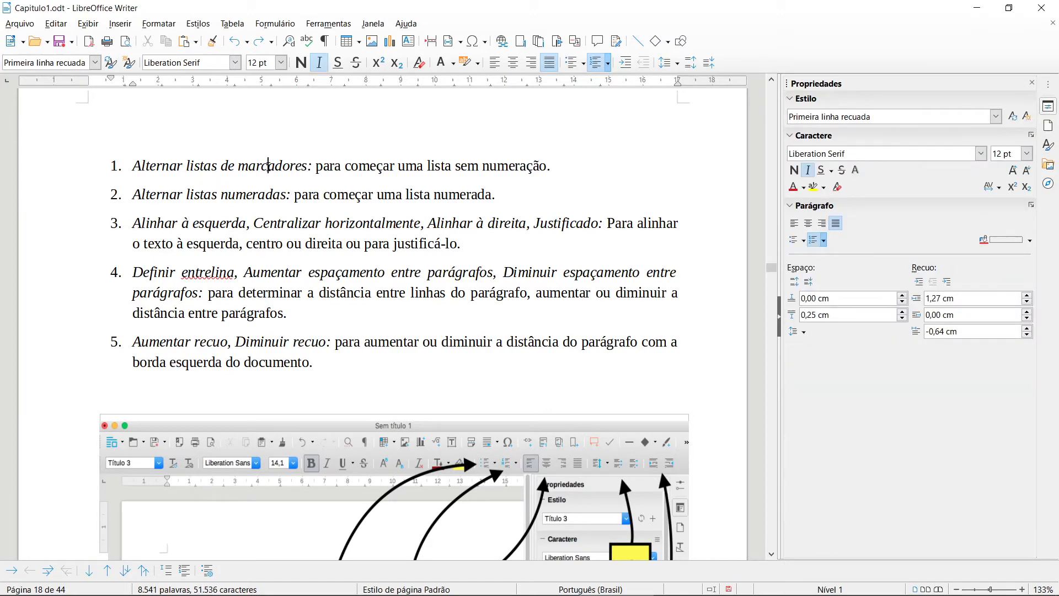
click(1048, 106)
click(1049, 107)
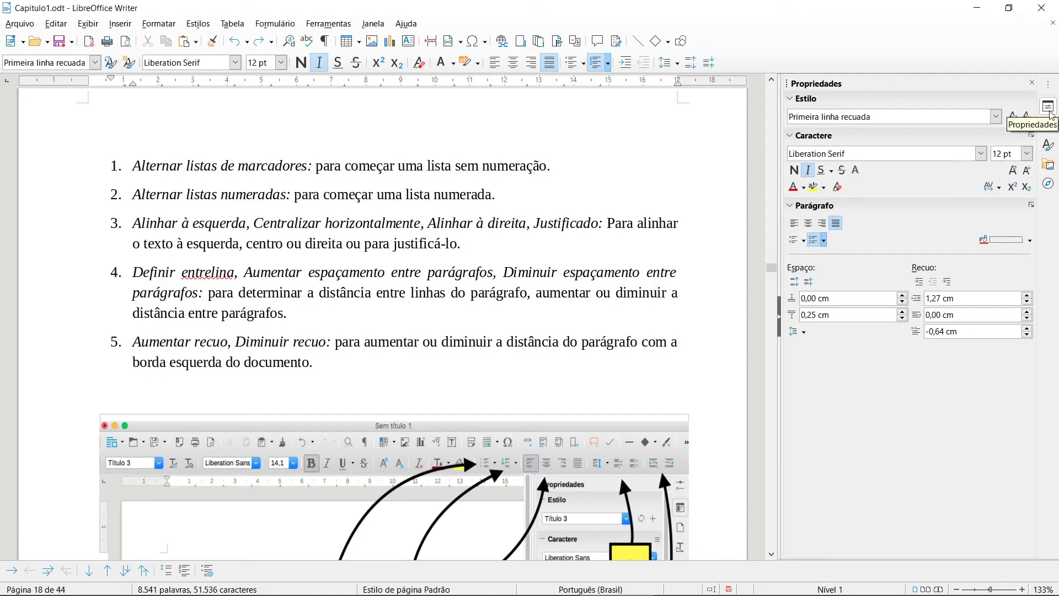
click(1048, 126)
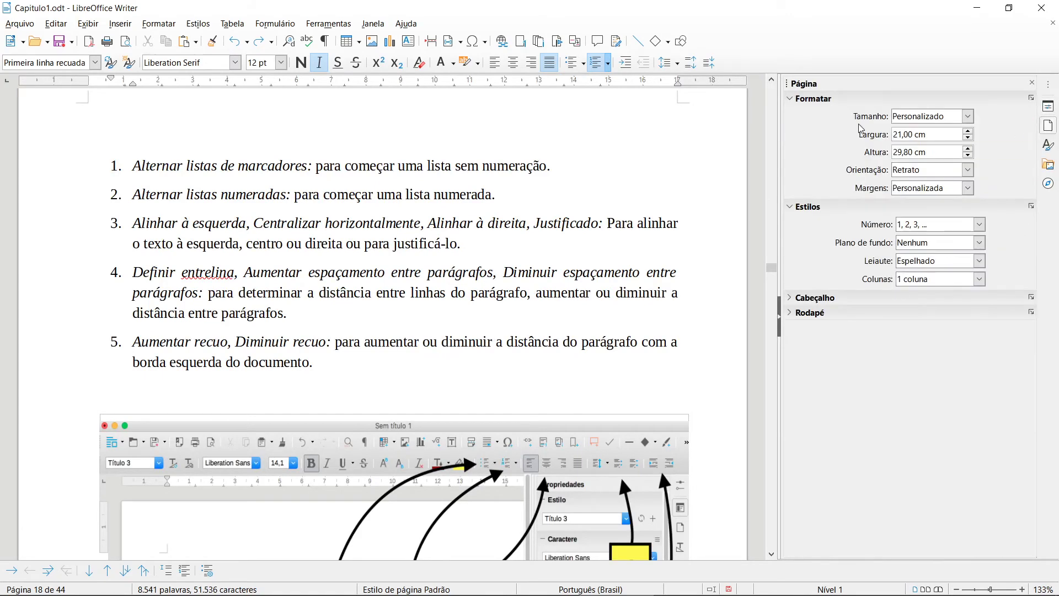
click(1049, 145)
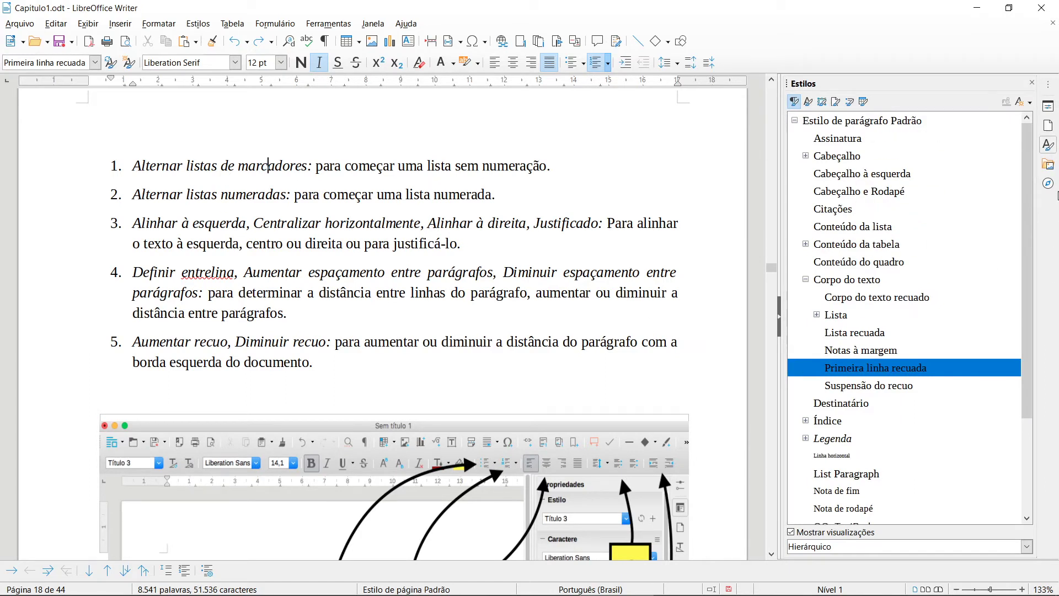
click(1049, 166)
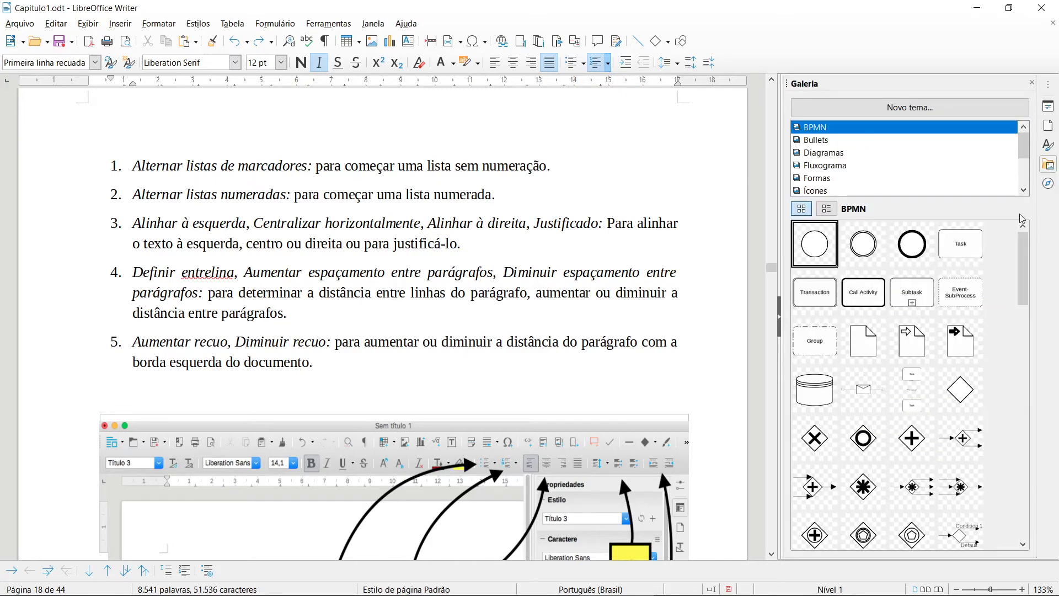
Open the Navigator and expand its headings down to the subsections of Manipulando um arquivo em Writer and Trabalhando com o texto.
click(1048, 184)
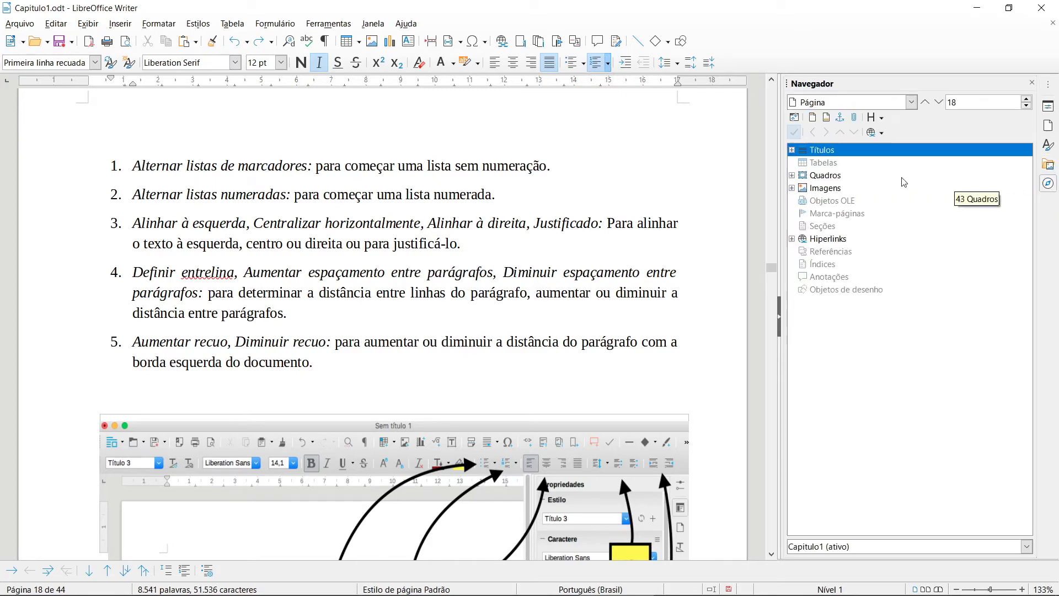
click(791, 149)
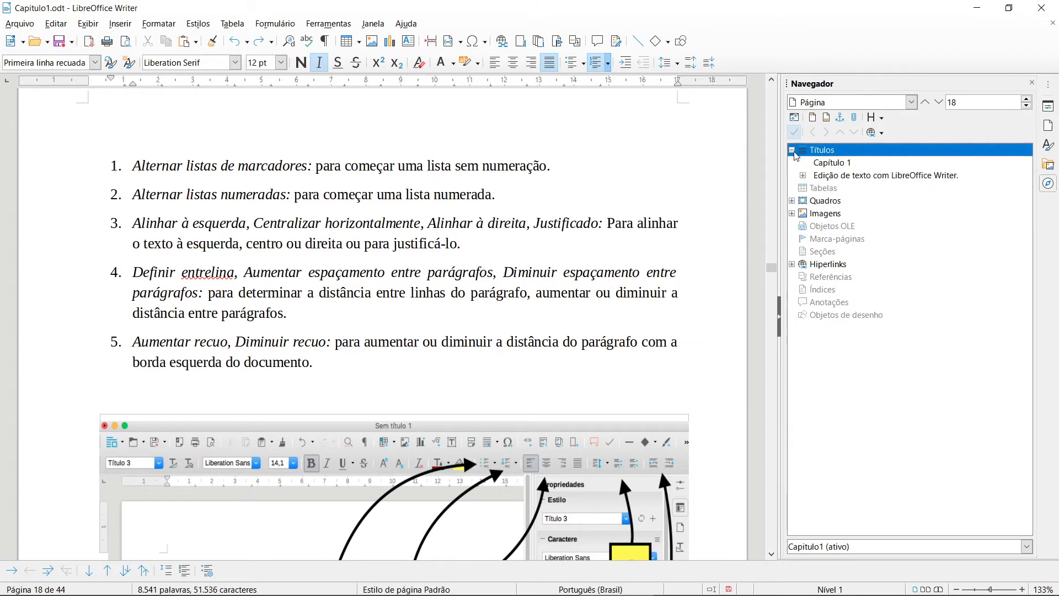
click(808, 163)
click(804, 175)
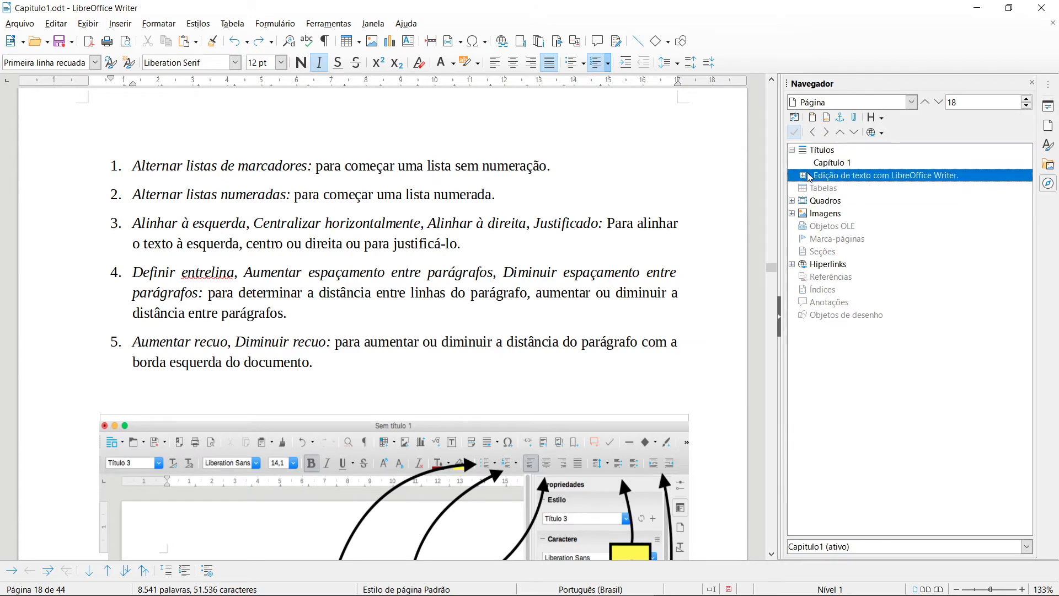
click(802, 175)
click(814, 201)
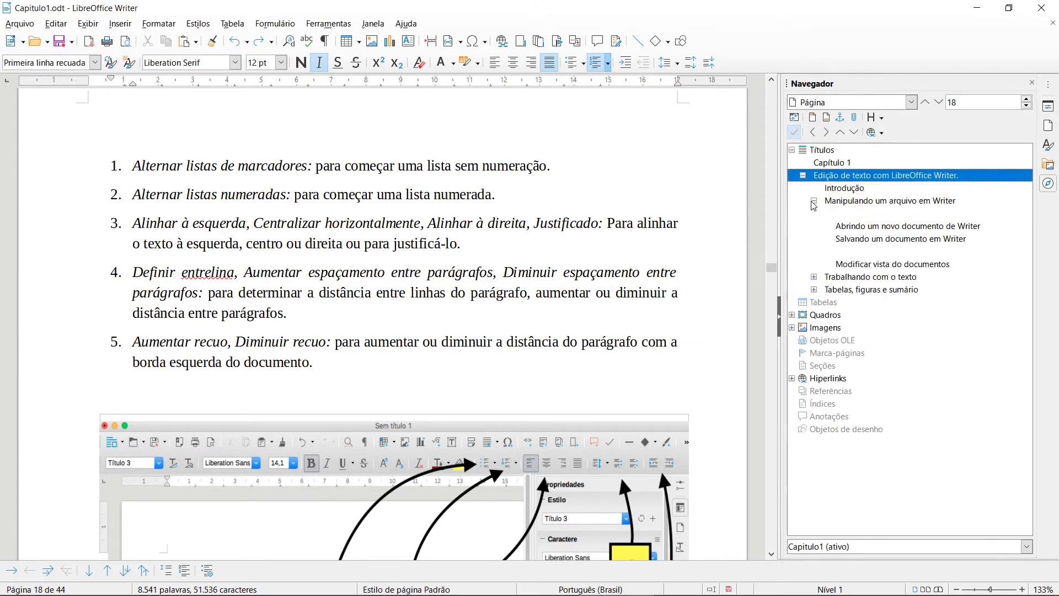
click(814, 276)
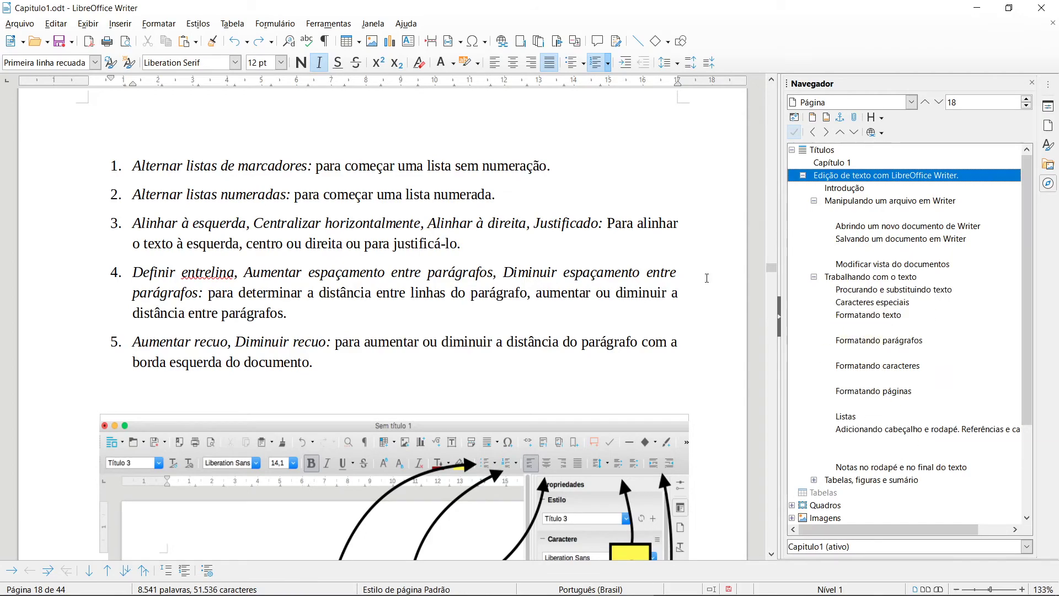
Jump twice to the Formatando parágrafos heading through the Navigator, hiding and showing the Navigator in between.
scroll(312, 243, up, 10)
double_click(847, 342)
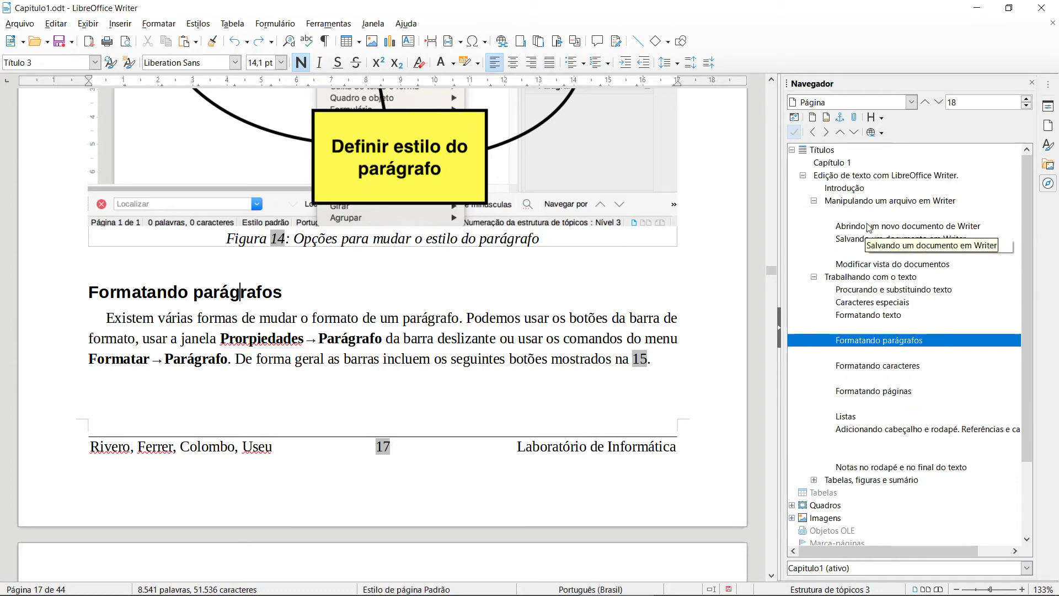
click(1050, 188)
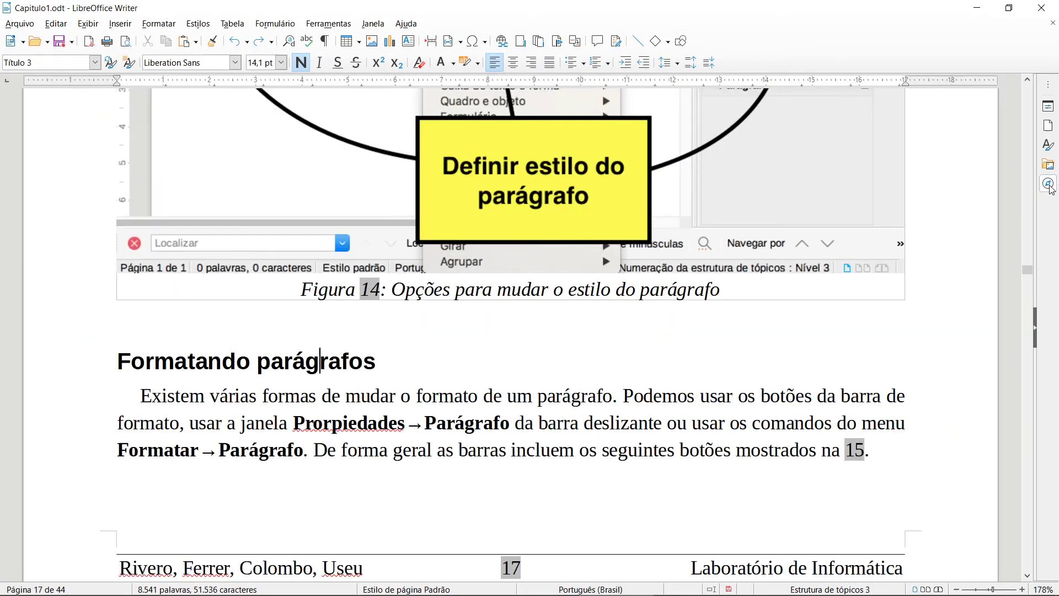
click(1050, 188)
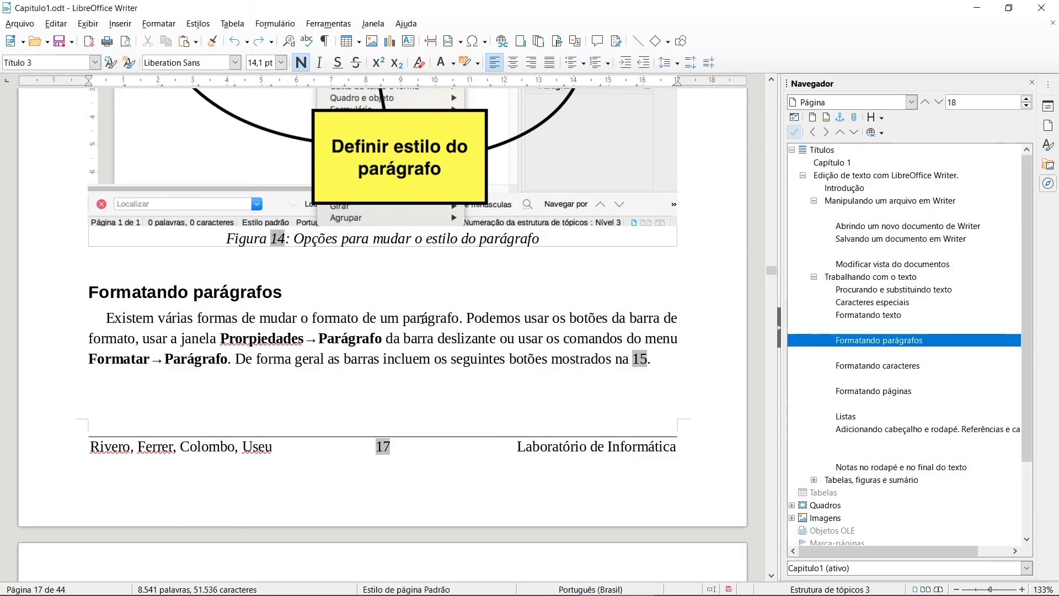
scroll(254, 327, up, 10)
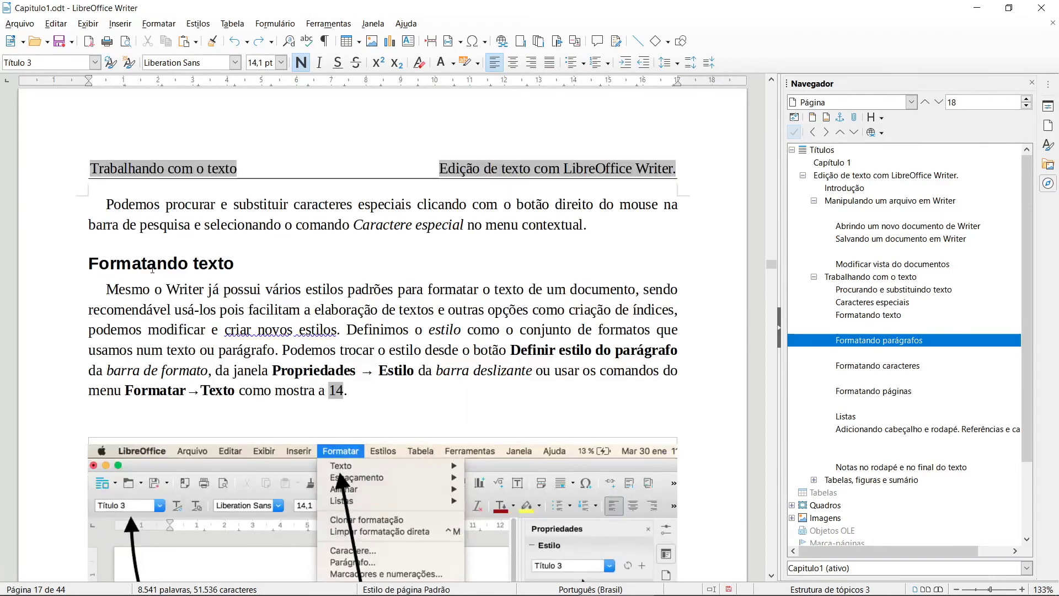
double_click(882, 340)
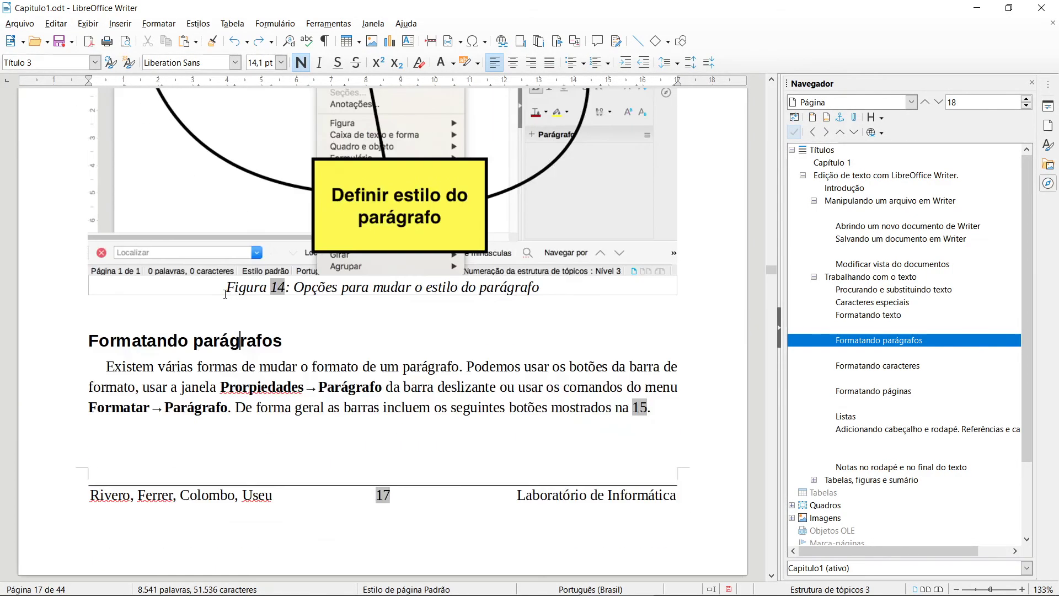
Collapse and re-expand the heading Edição de texto com LibreOffice Writer in the Navigator, and jump to the Capítulo 1 heading.
click(803, 176)
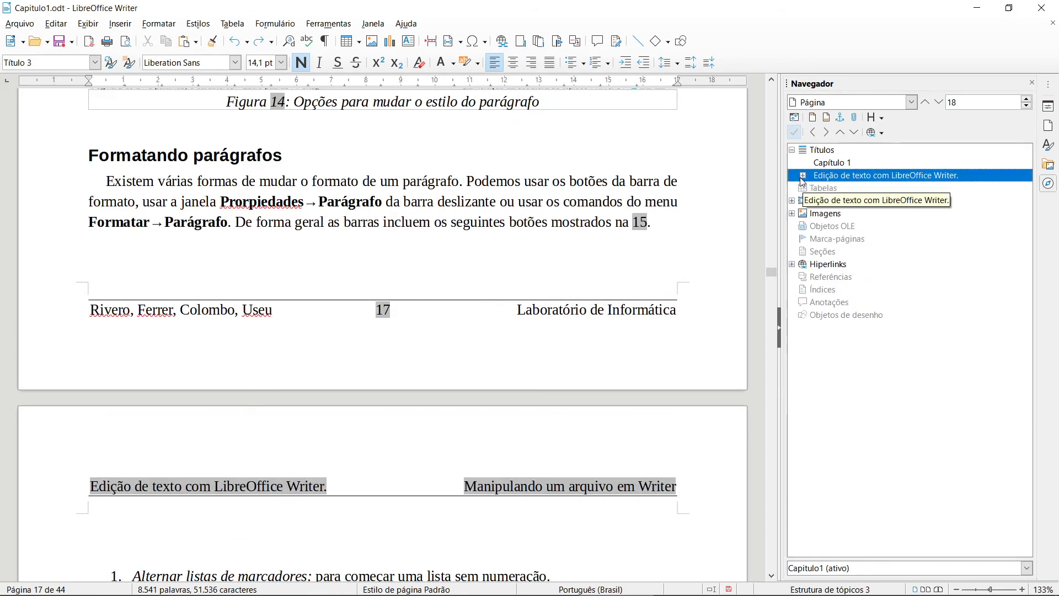
click(804, 175)
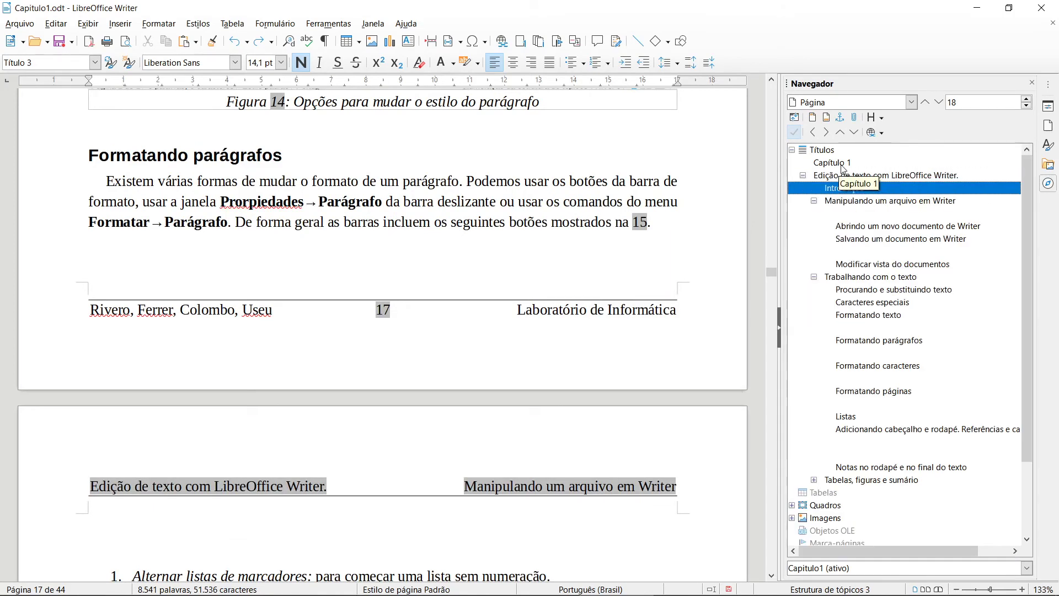
click(842, 163)
double_click(842, 163)
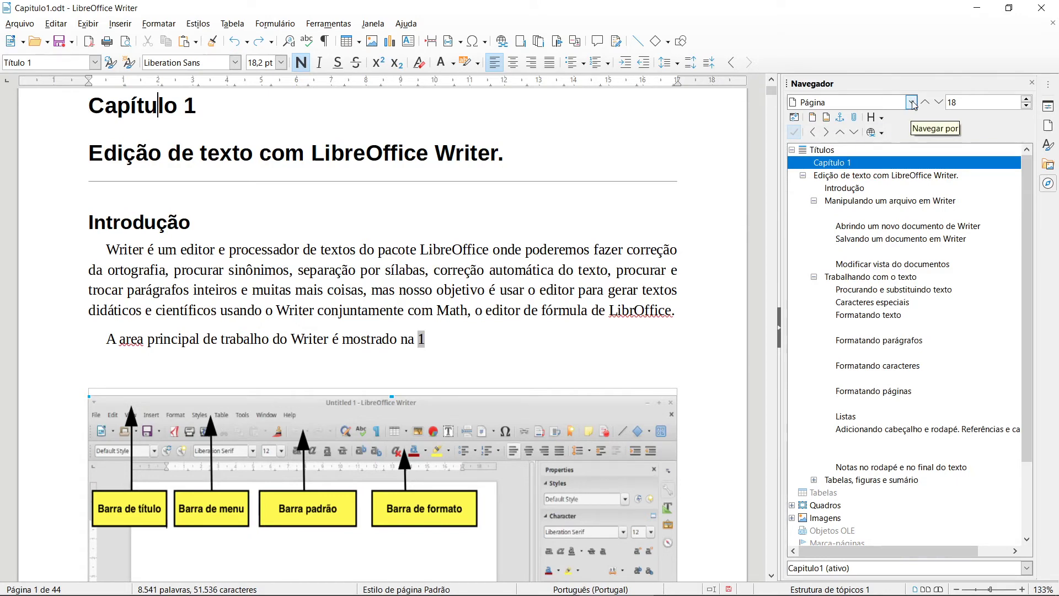
click(159, 105)
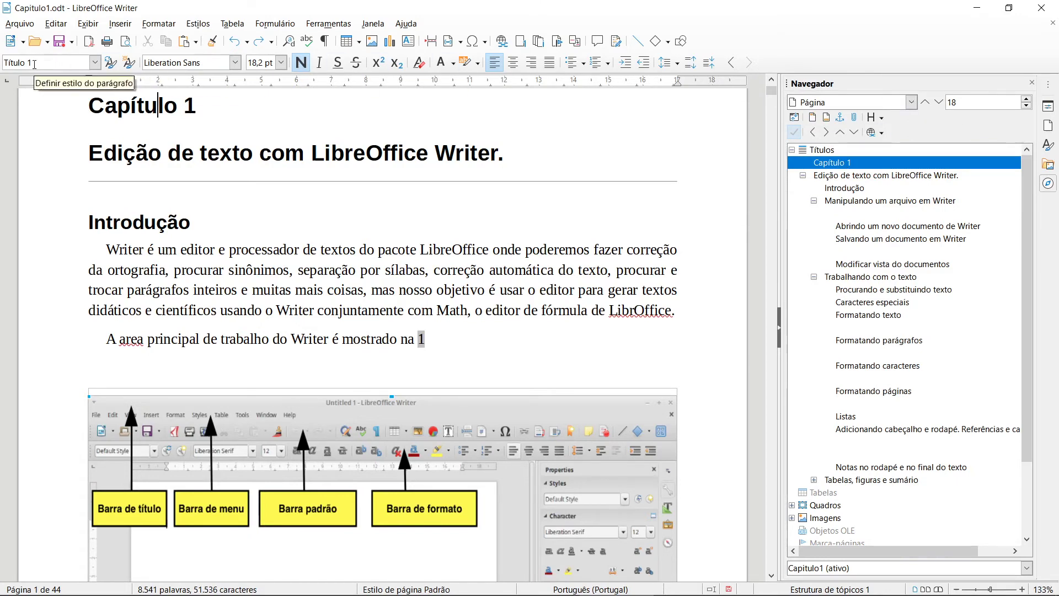
Visit the Edição de texto, Introdução and Manipulando um arquivo em Writer headings through the Navigator, and place the cursor in Abrindo um novo documento de Writer.
click(845, 176)
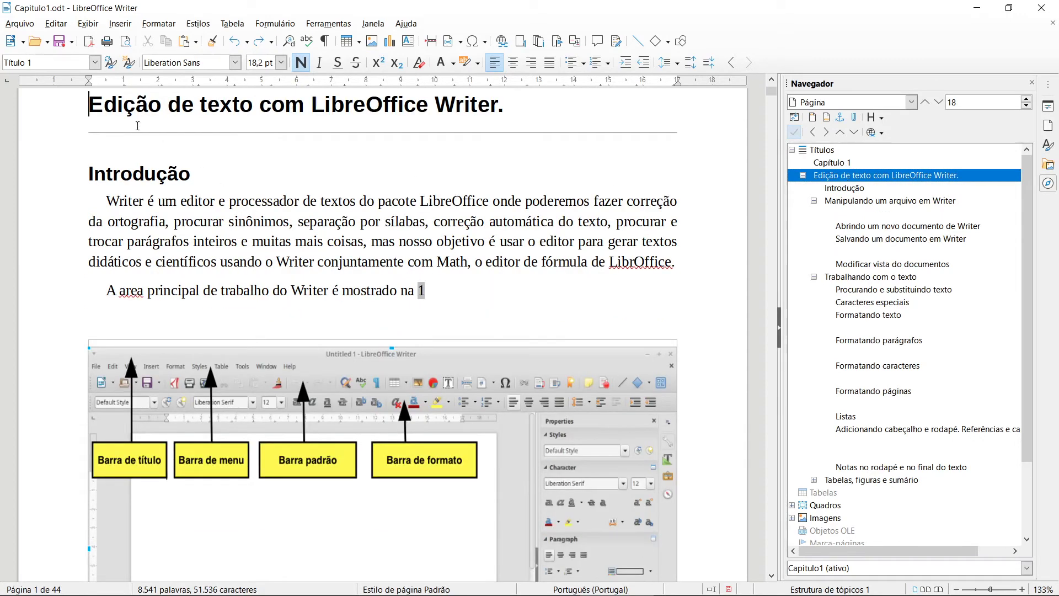
click(844, 189)
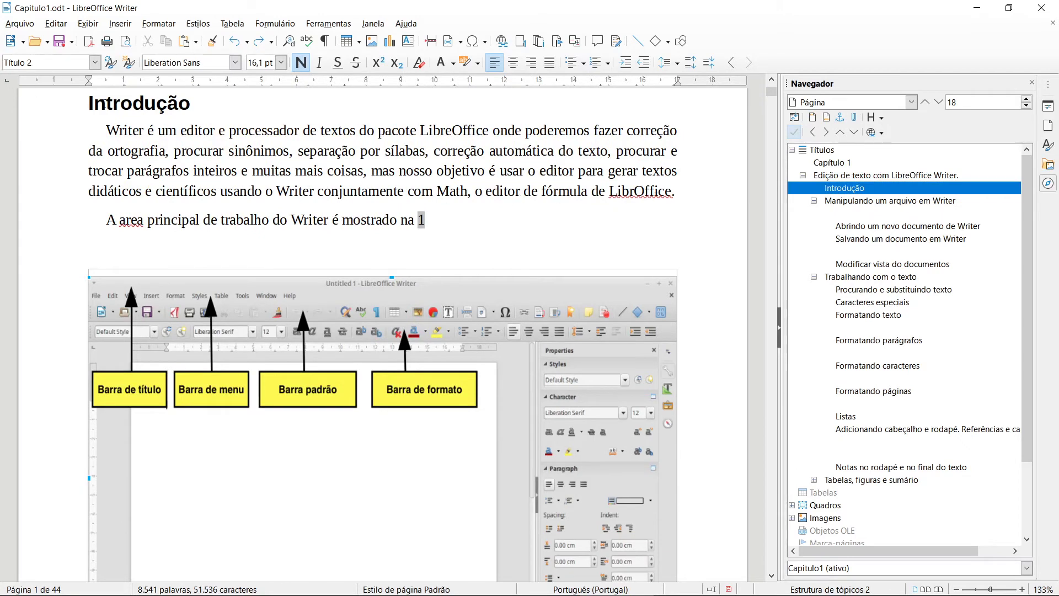
click(864, 202)
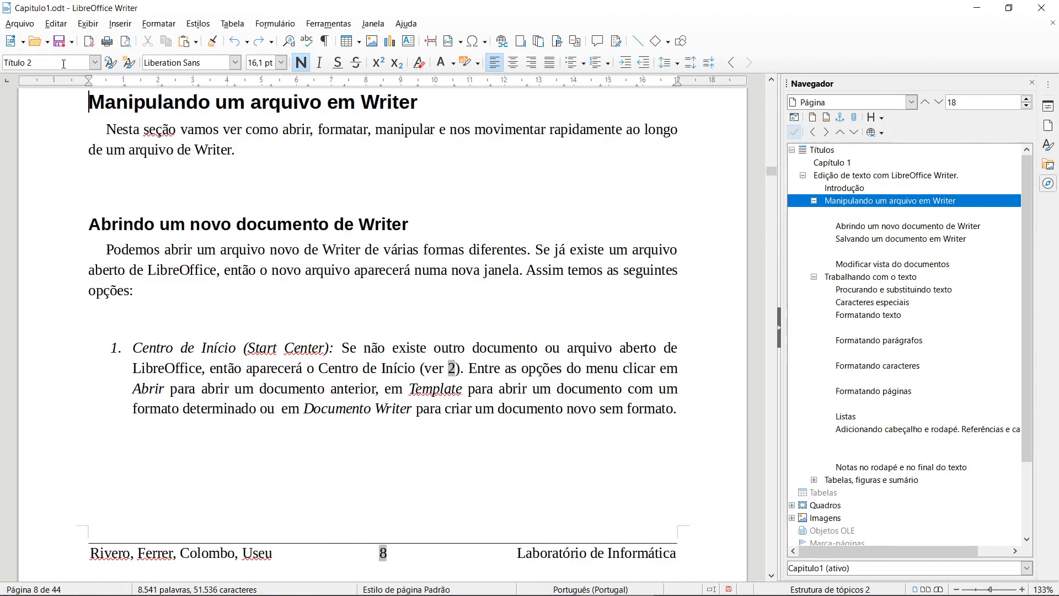
click(95, 62)
click(95, 64)
click(246, 224)
Place the cursor in a list item of the Abrindo um novo documento de Writer section and show the Properties in the sidebar.
scroll(478, 325, down, 20)
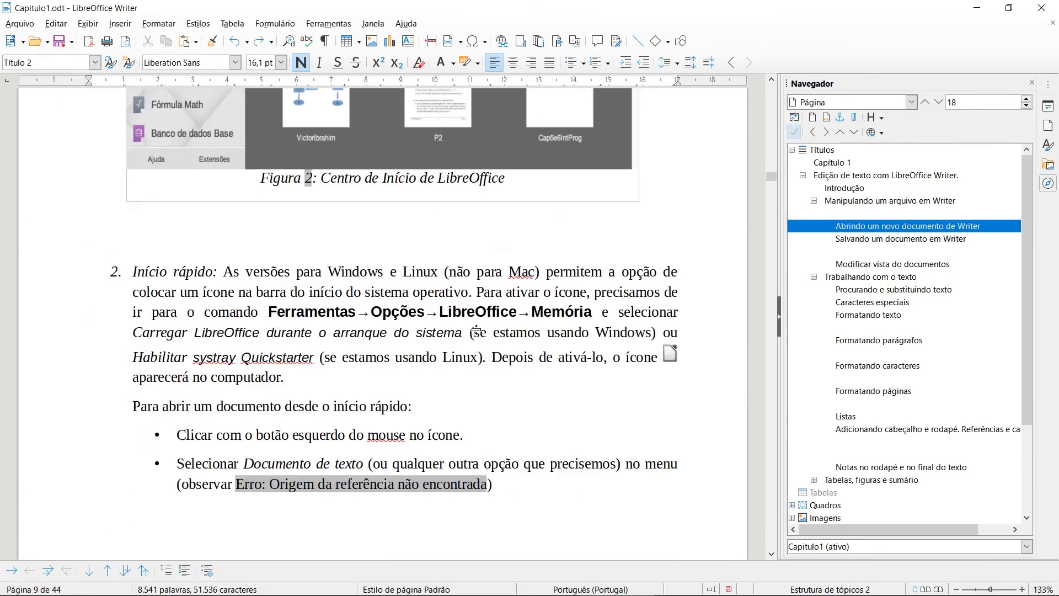
click(564, 321)
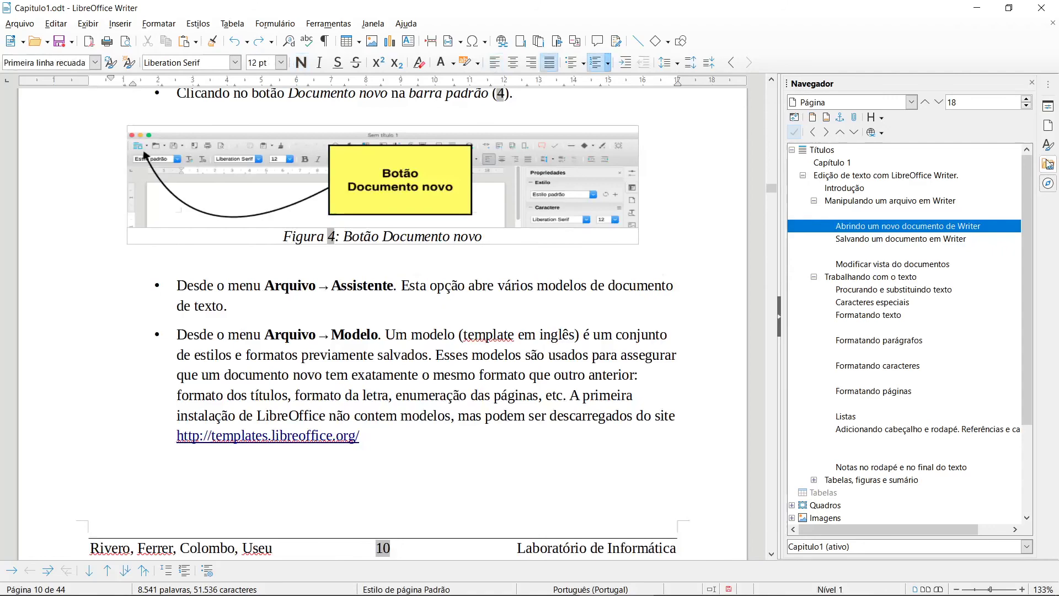
click(1048, 106)
Browse the document down to the Formatando caracteres section and examine its introduction and the numbered list of font options.
scroll(576, 364, down, 20)
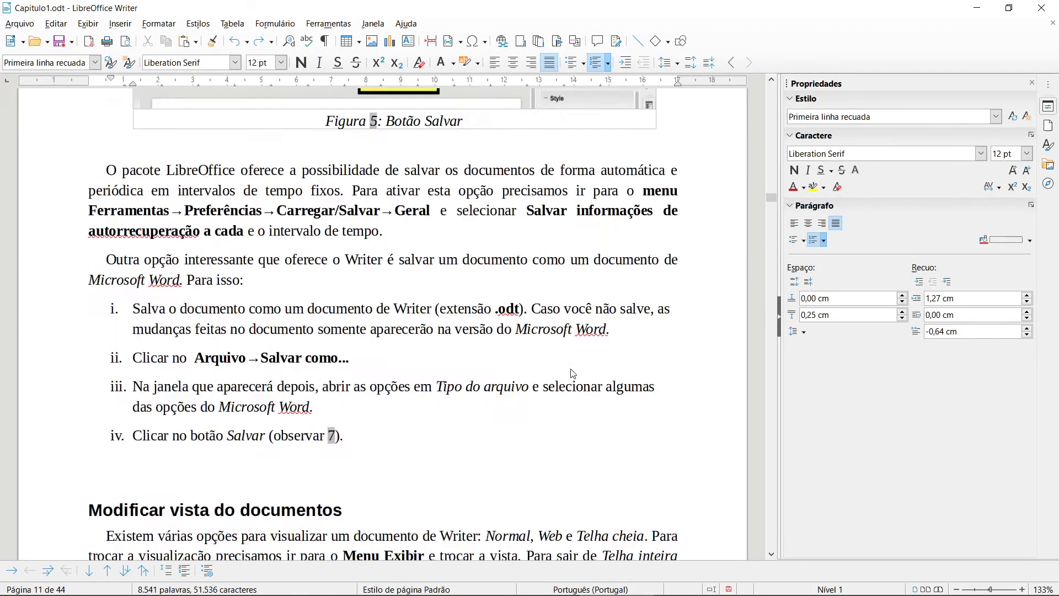
scroll(764, 410, down, 20)
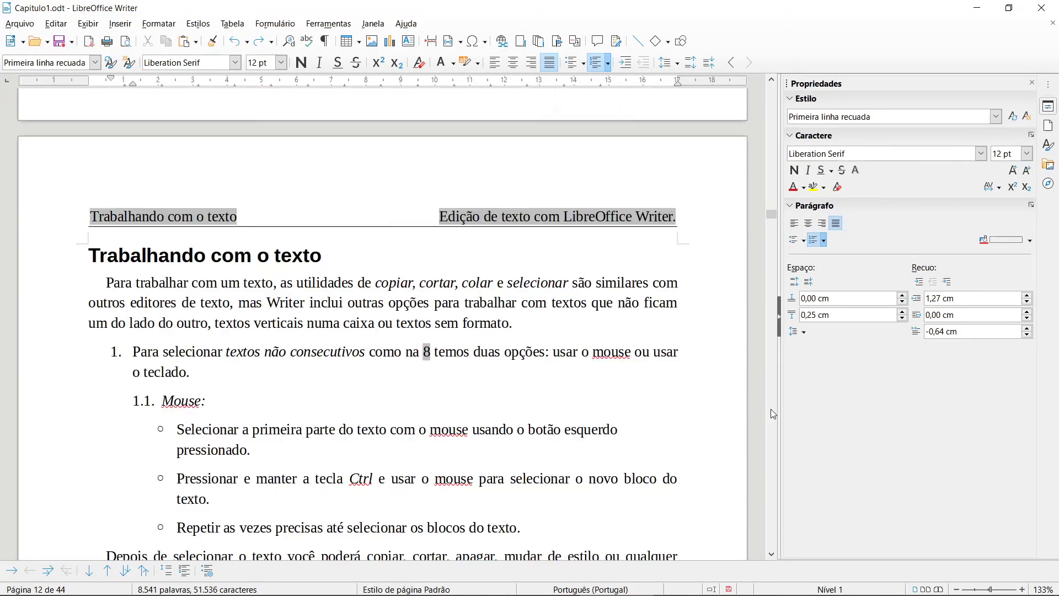
scroll(770, 409, down, 20)
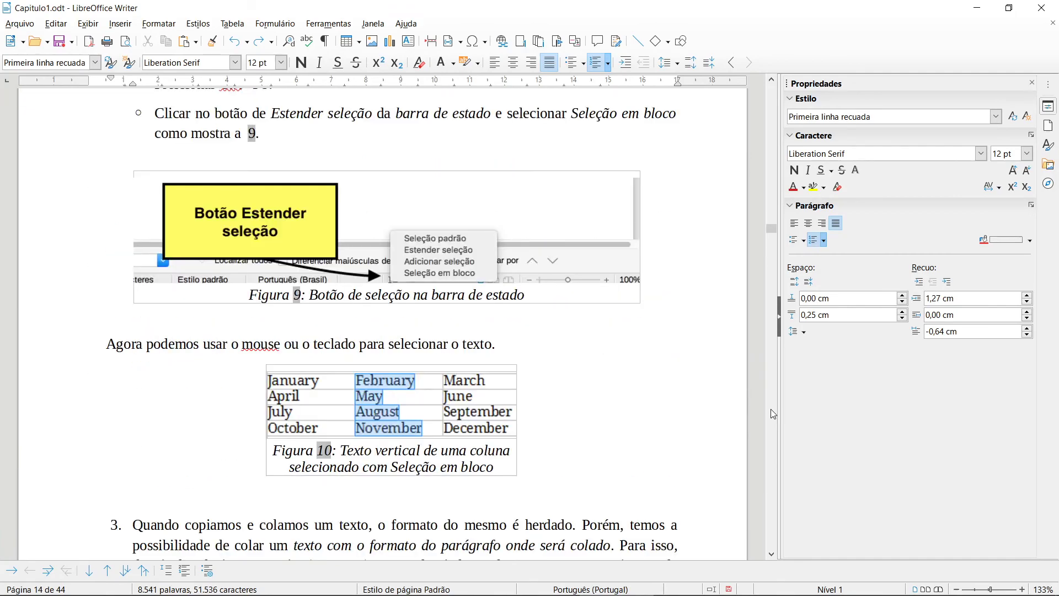
scroll(769, 409, down, 20)
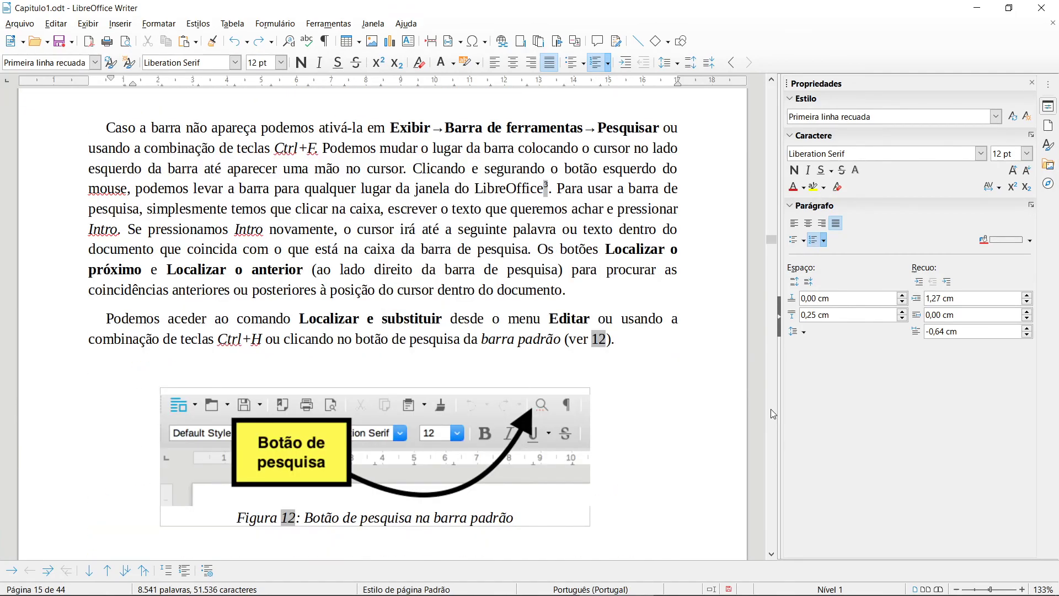
scroll(652, 394, down, 20)
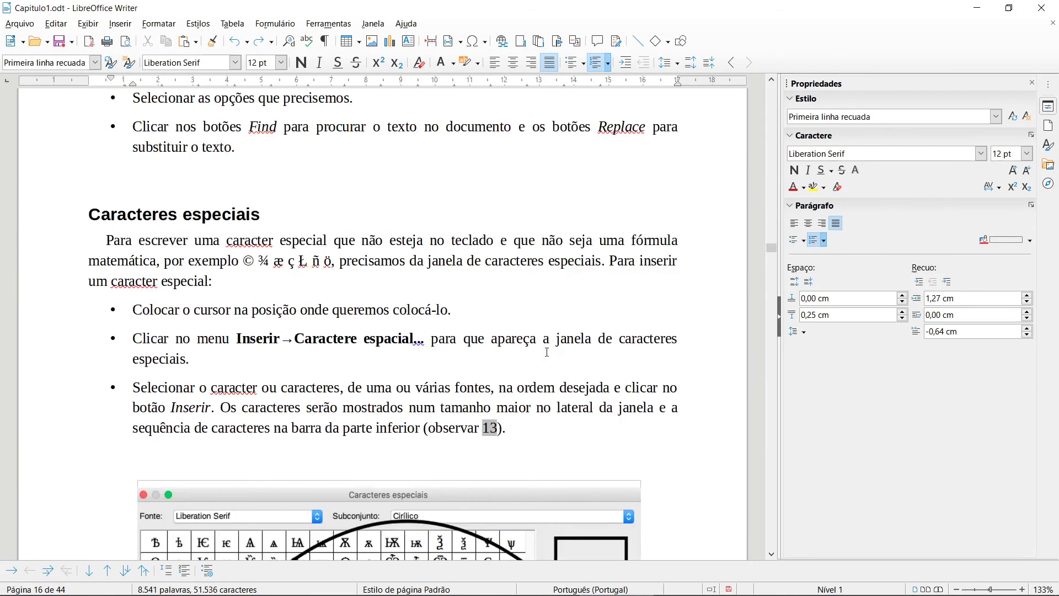
scroll(458, 361, down, 15)
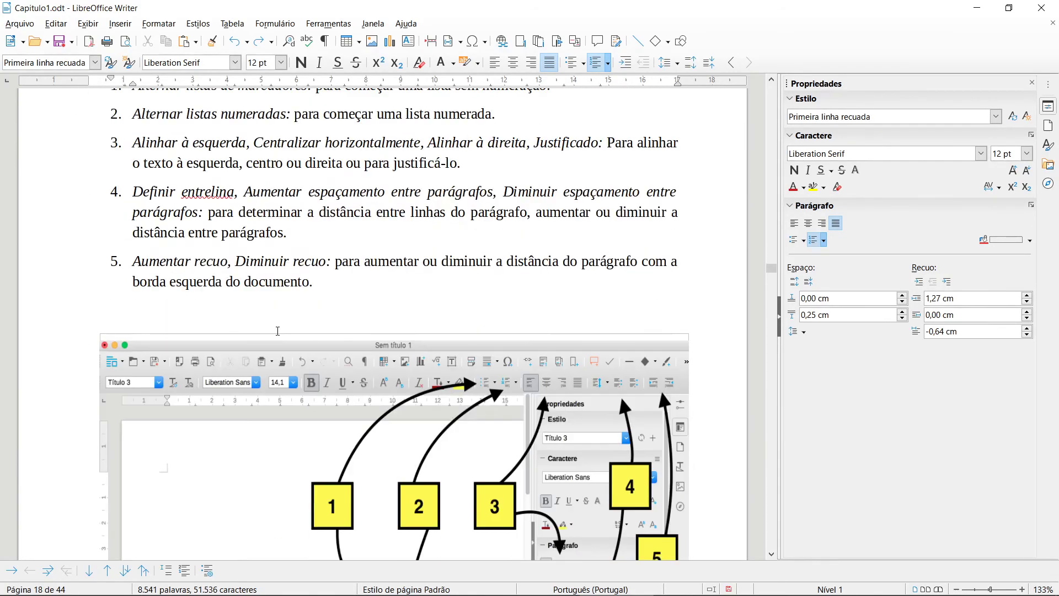
scroll(277, 331, down, 15)
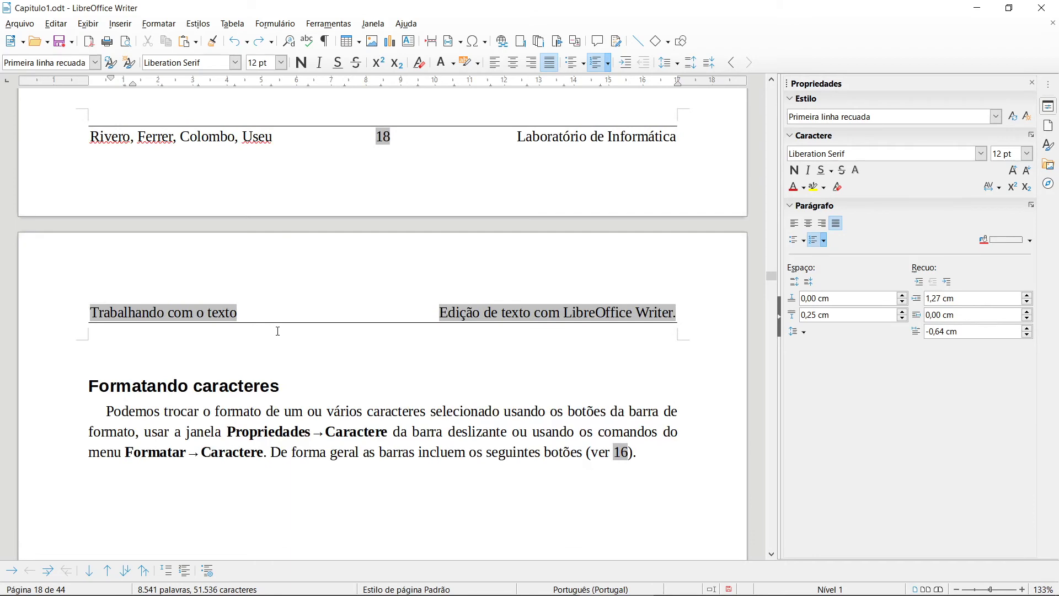
scroll(278, 331, down, 3)
scroll(278, 331, down, 15)
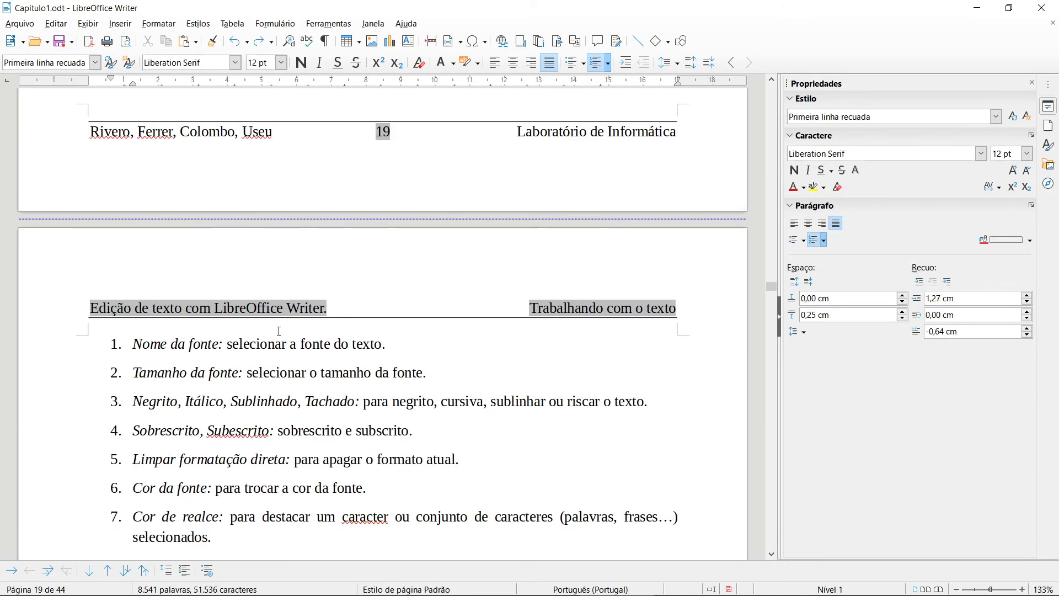
scroll(279, 331, up, 19)
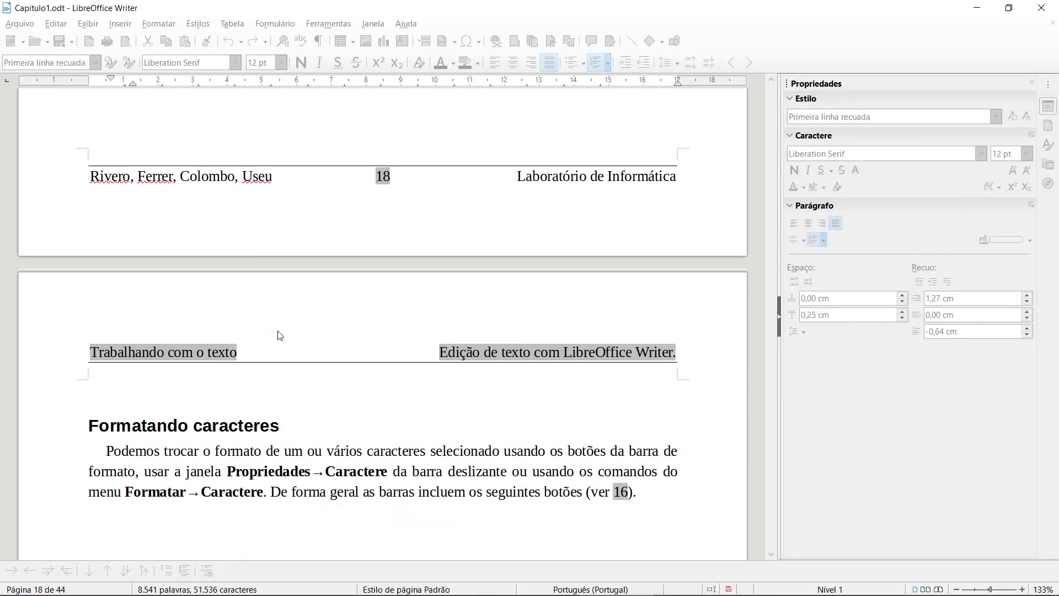
scroll(391, 375, down, 3)
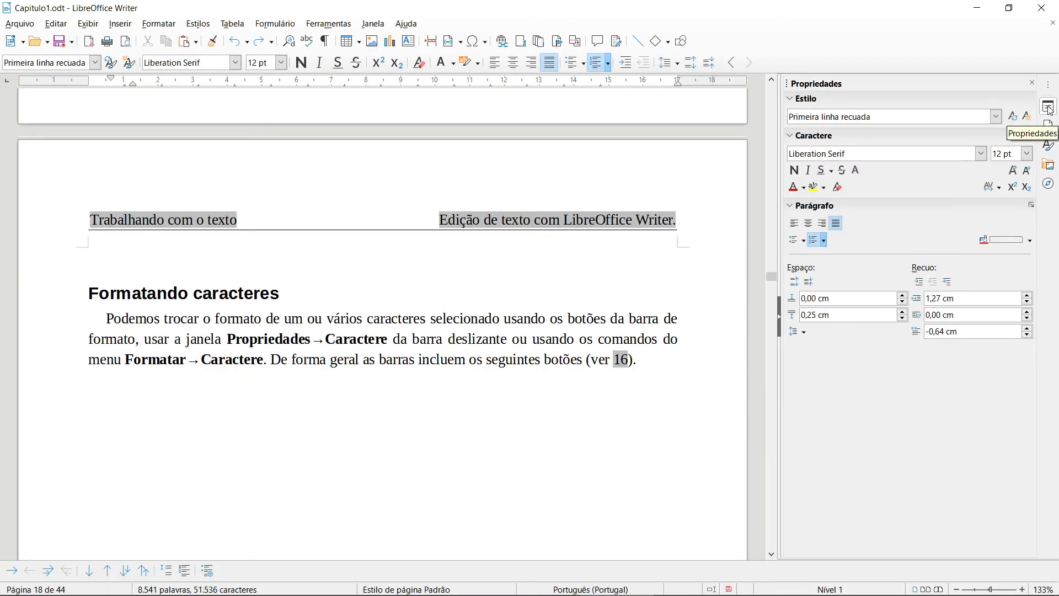
Select "ou vários caracteres selecionado usand" under Formatando caracteres and examine the Fonte, Efeitos da fonte and Posição settings of the Caractere dialog.
click(189, 320)
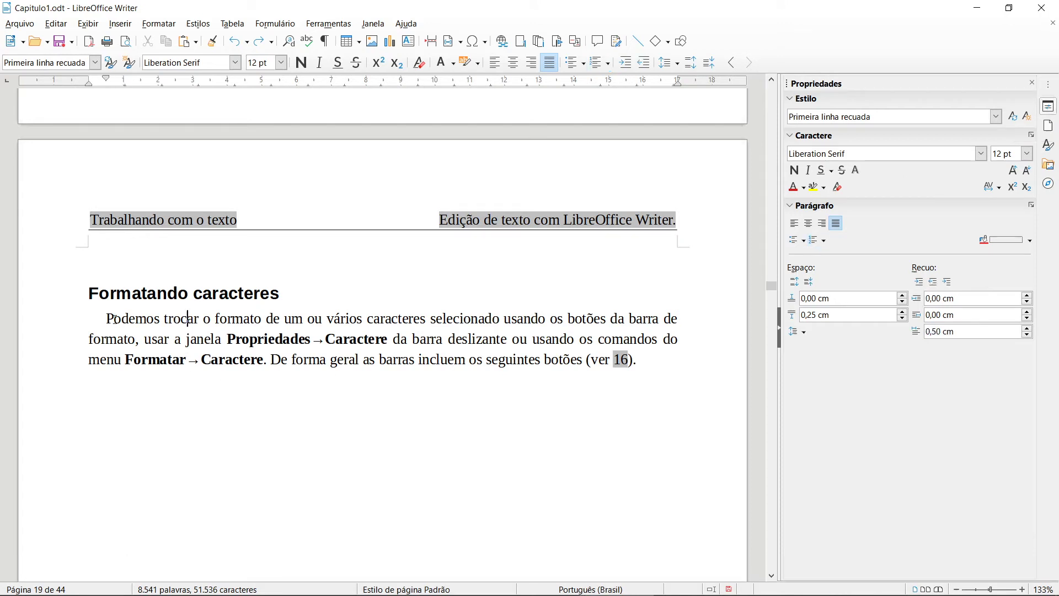
drag(113, 318, 279, 318)
click(436, 338)
drag(303, 319, 539, 318)
click(159, 23)
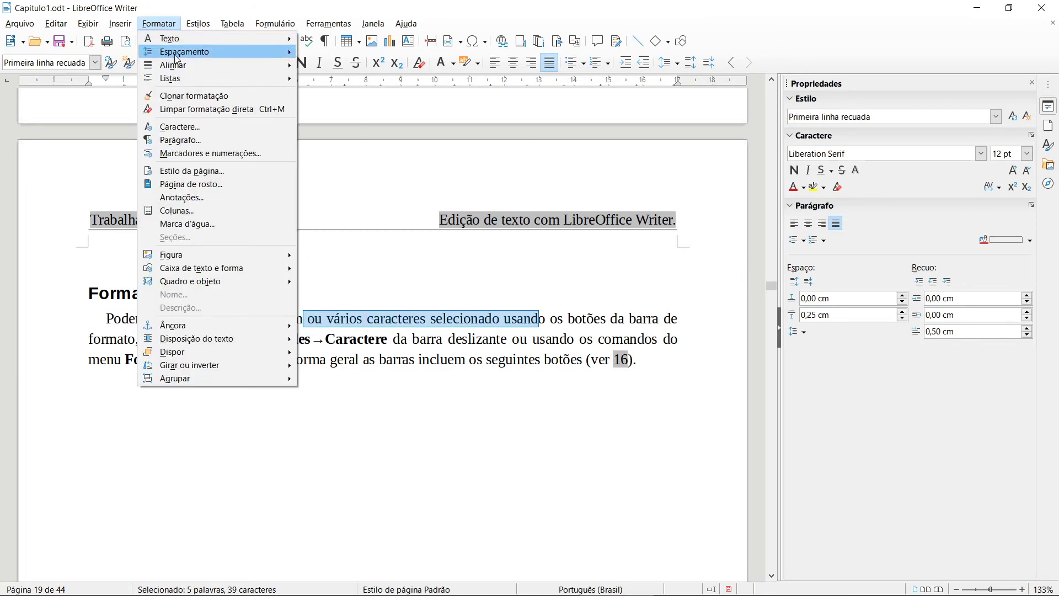
click(232, 126)
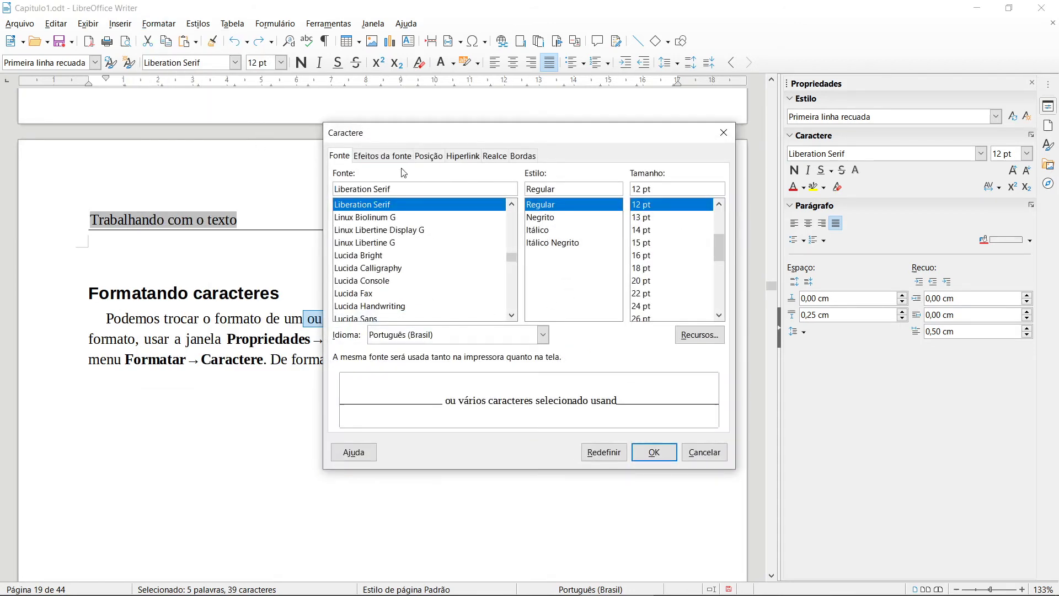
click(386, 157)
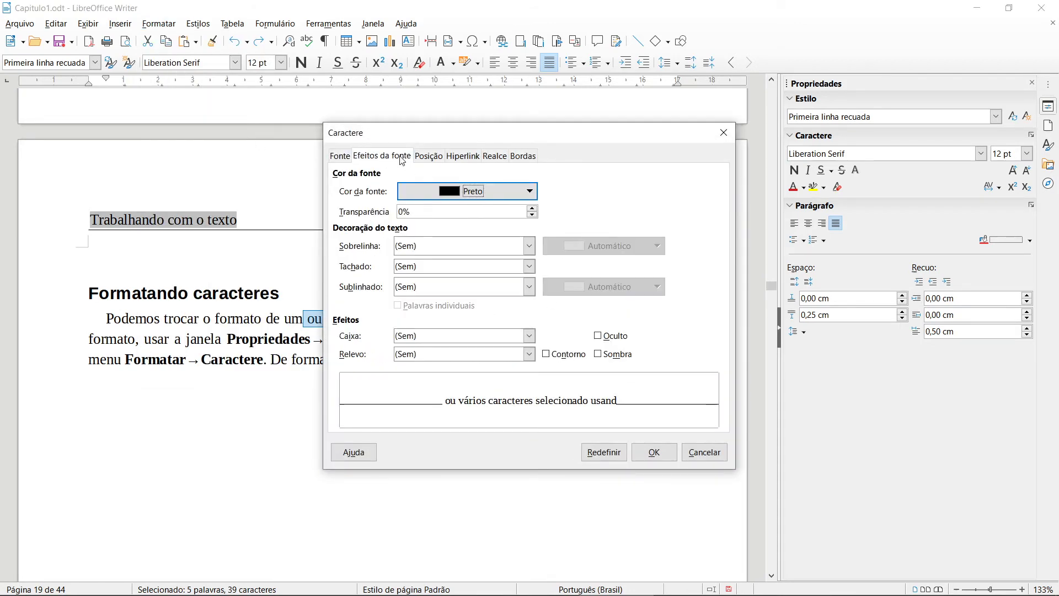
click(429, 157)
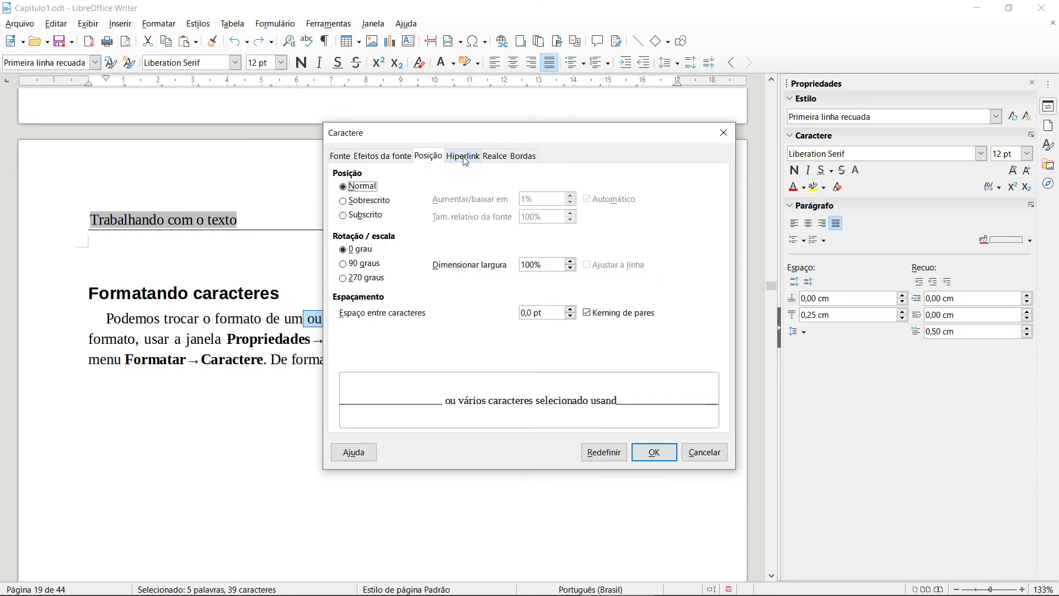
Try the Sobrescrito position on the selected words and undo it.
drag(460, 133, 727, 163)
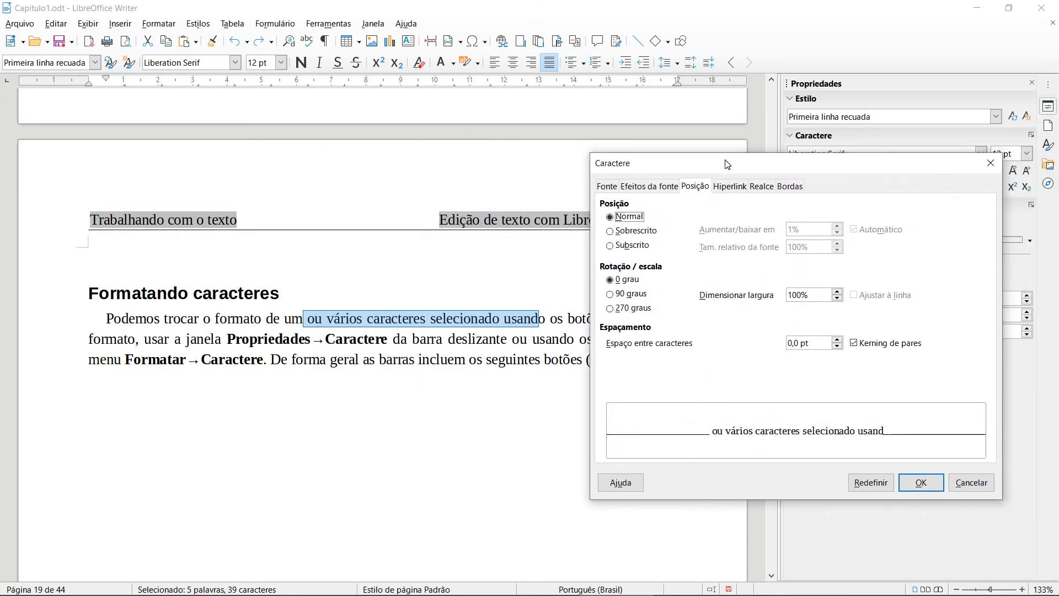
click(626, 233)
click(920, 482)
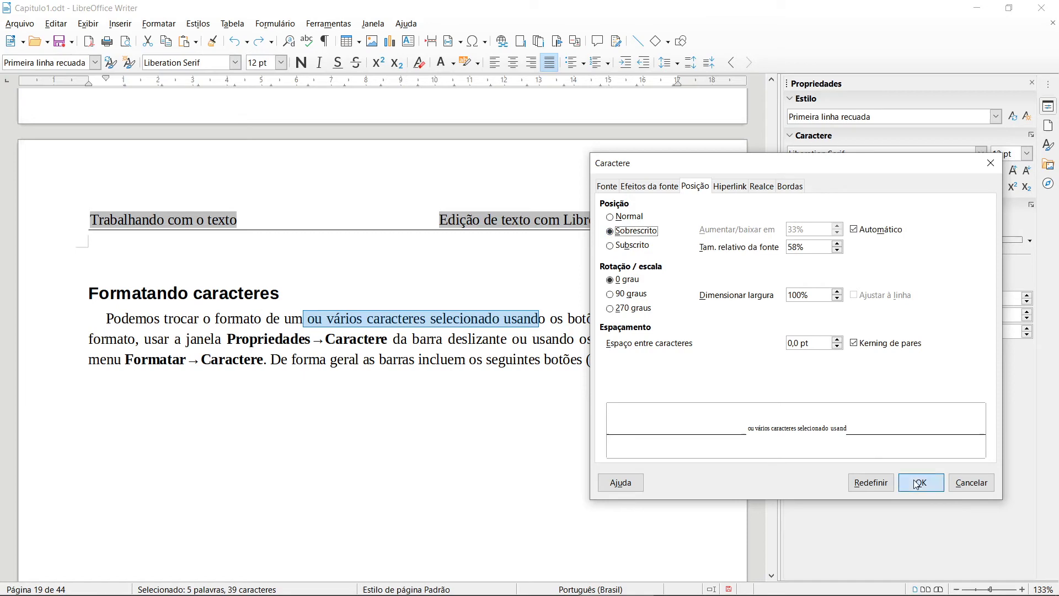
click(369, 317)
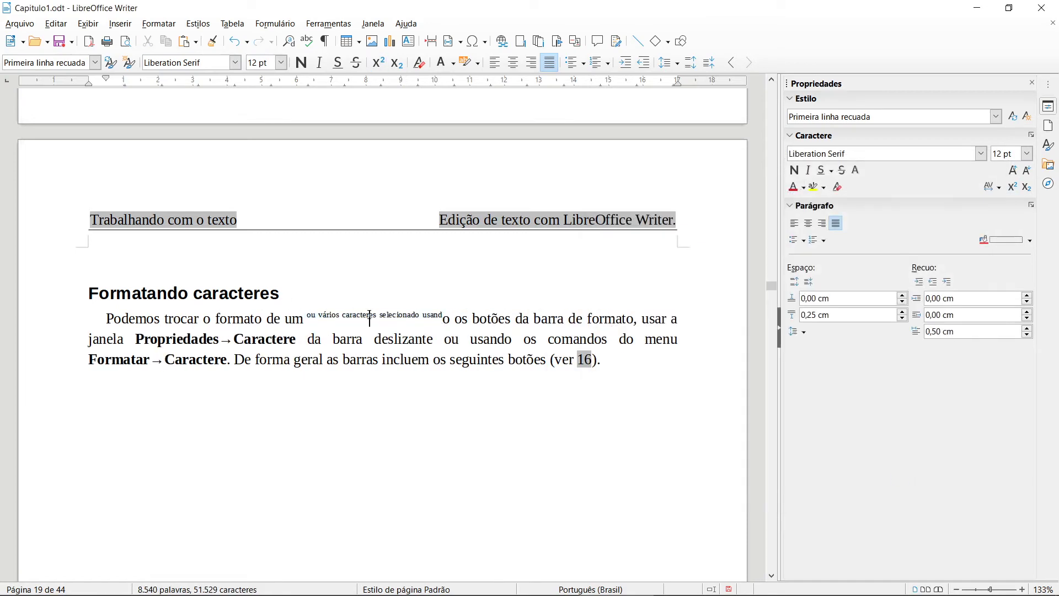
key(ctrl+z)
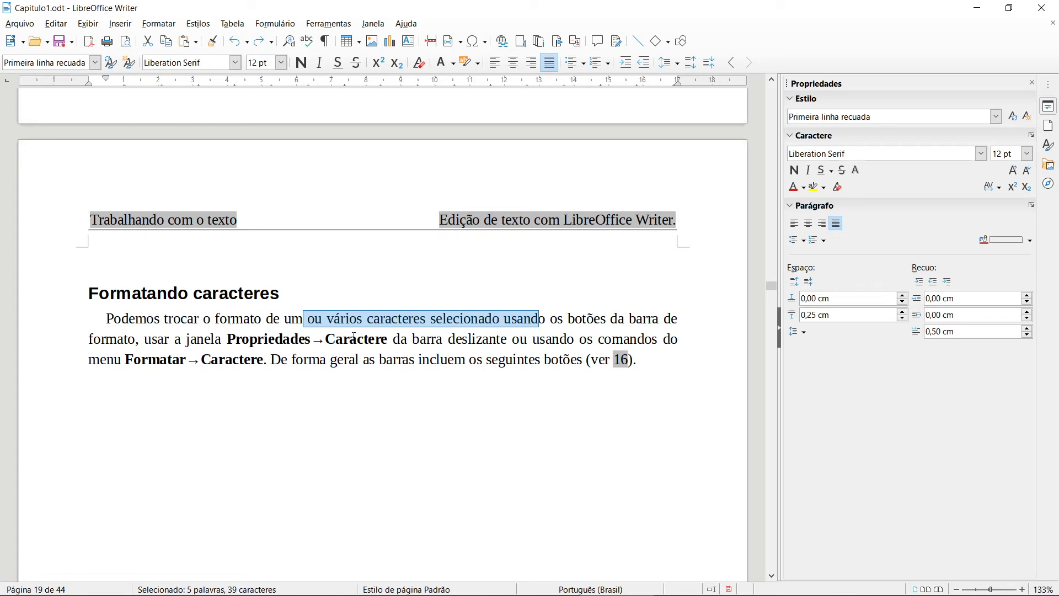
Select the passage from "um ou vários" to "usando os" in the Formatando caracteres paragraph and view the numbered list of font options.
click(436, 343)
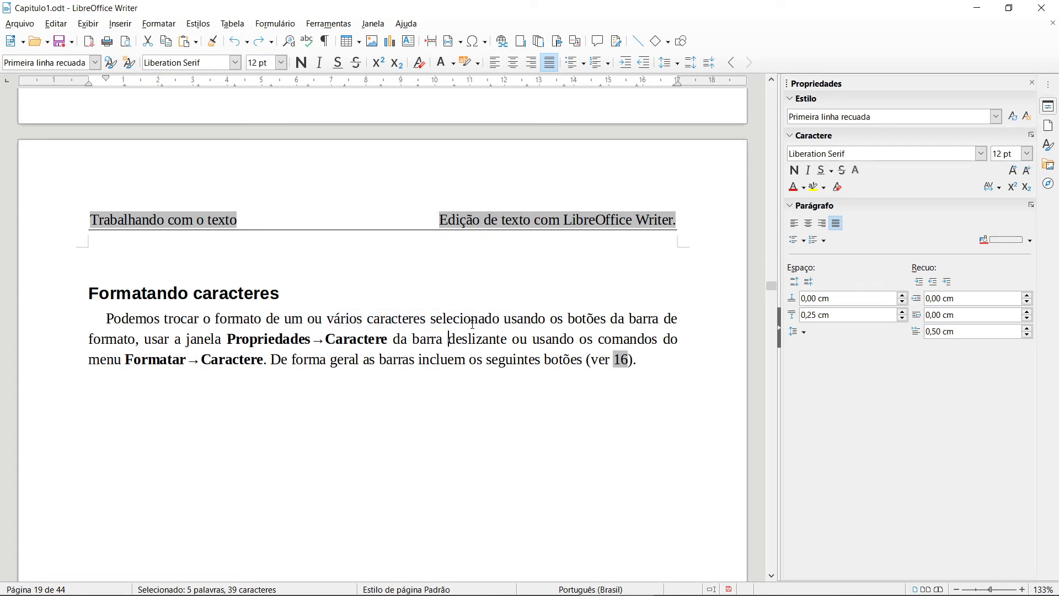
drag(568, 318, 292, 319)
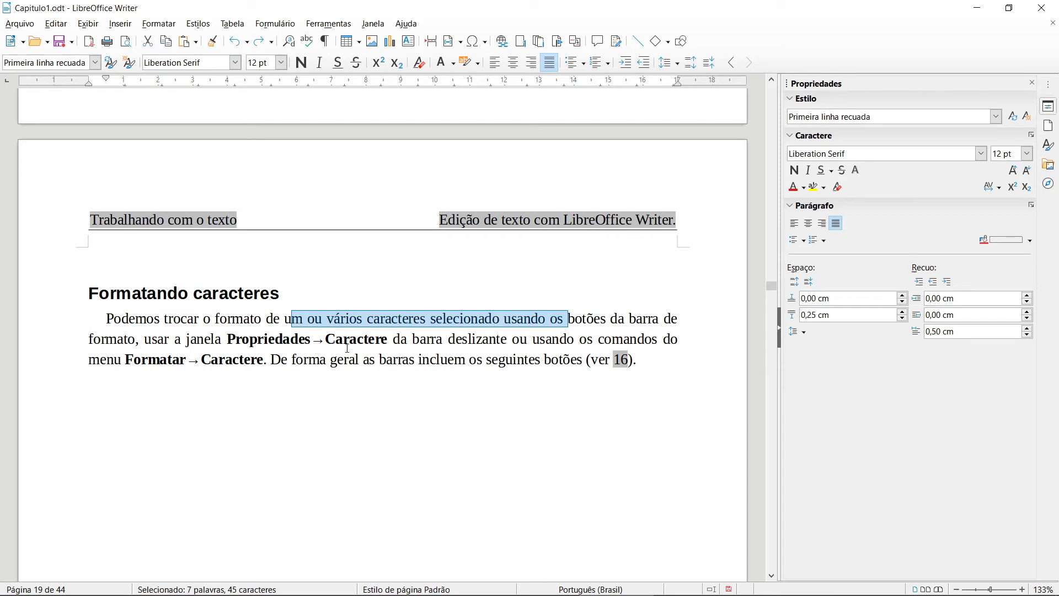
scroll(420, 356, down, 3)
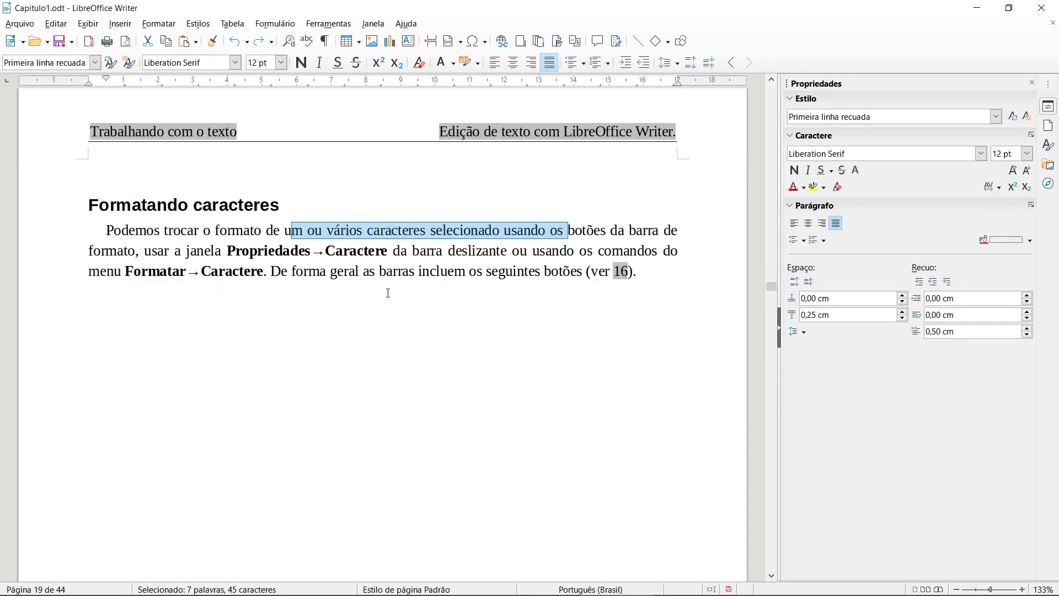
scroll(338, 342, down, 20)
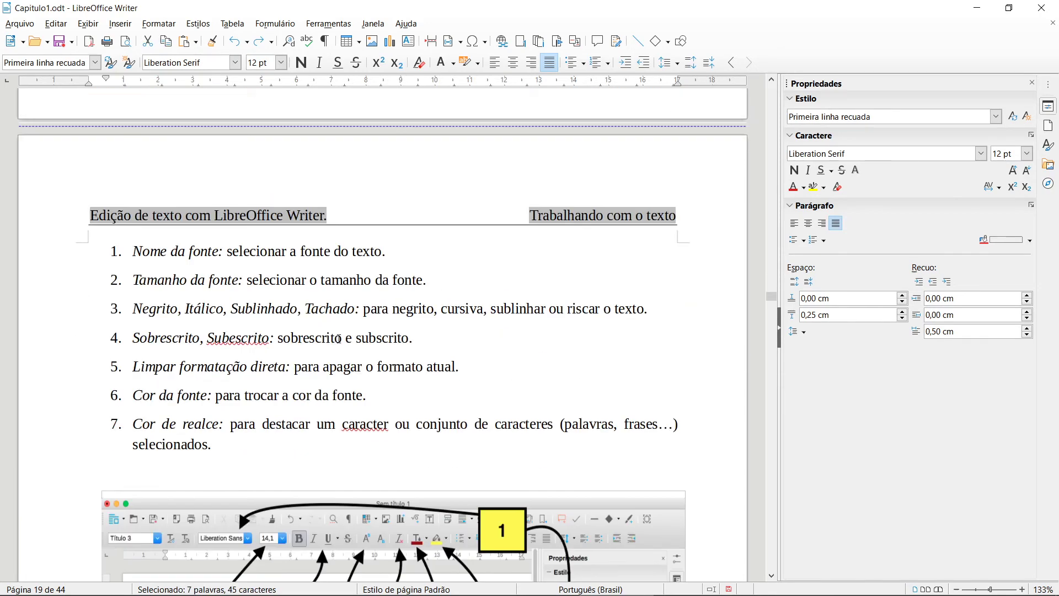
scroll(363, 283, down, 2)
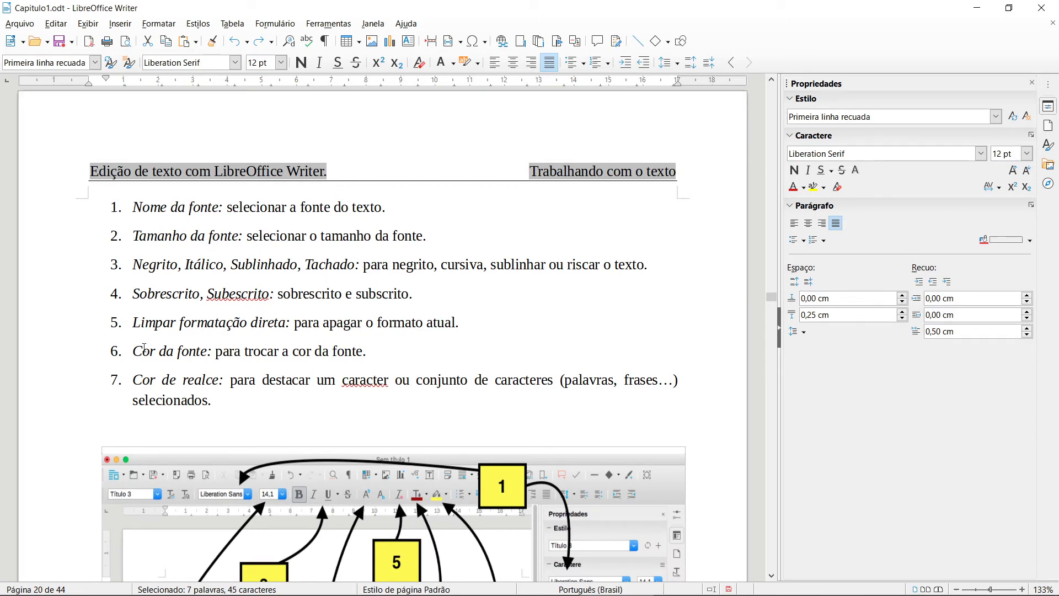
Select the "Limpar formatação direta" item's text from "mpar" to "atual." and examine the Posição settings of the Caractere dialog.
drag(459, 322, 143, 322)
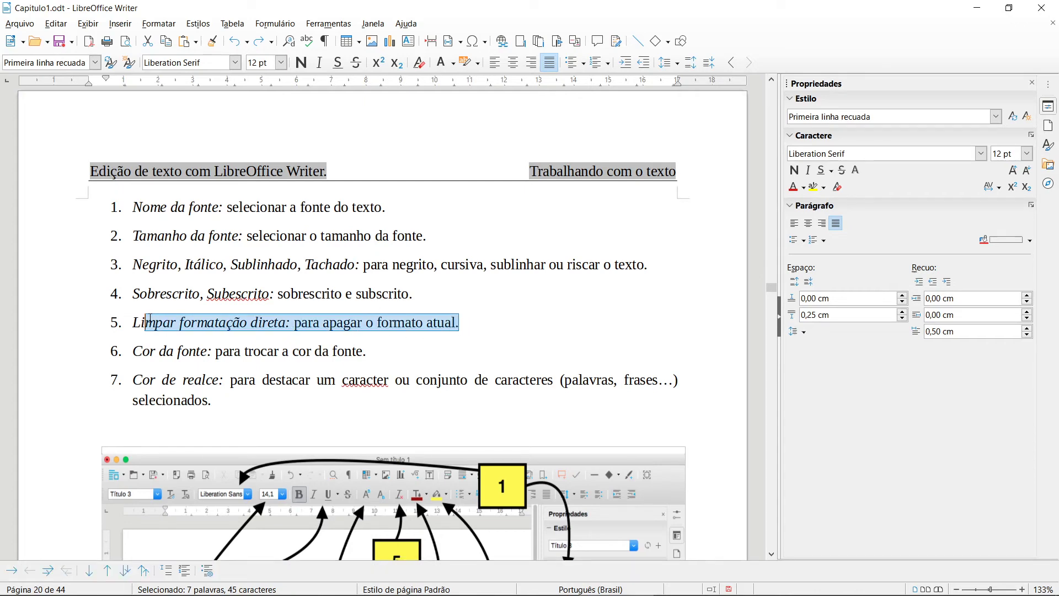
click(159, 23)
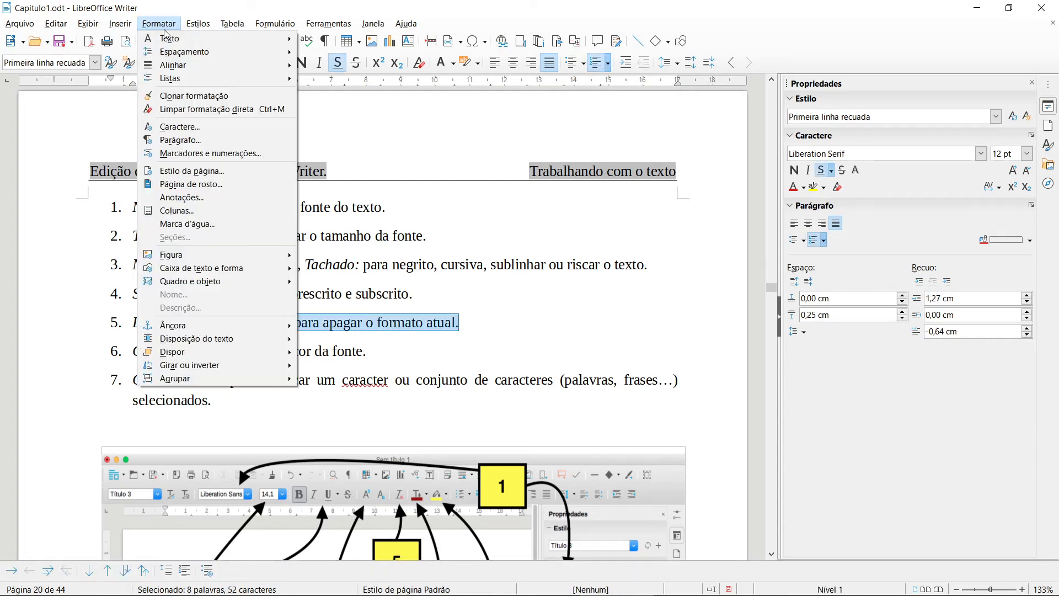
click(241, 126)
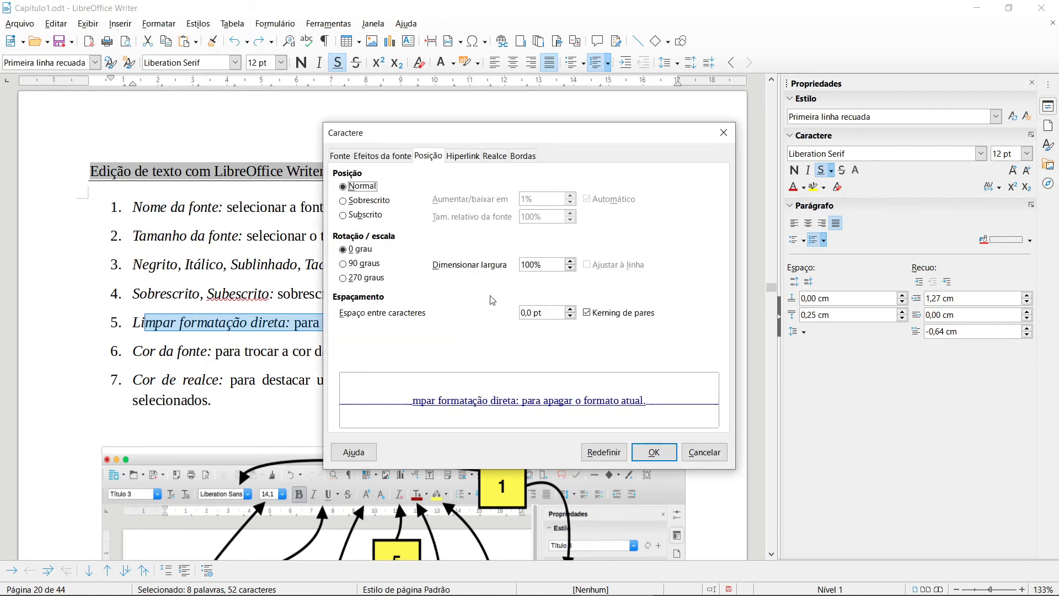
click(704, 451)
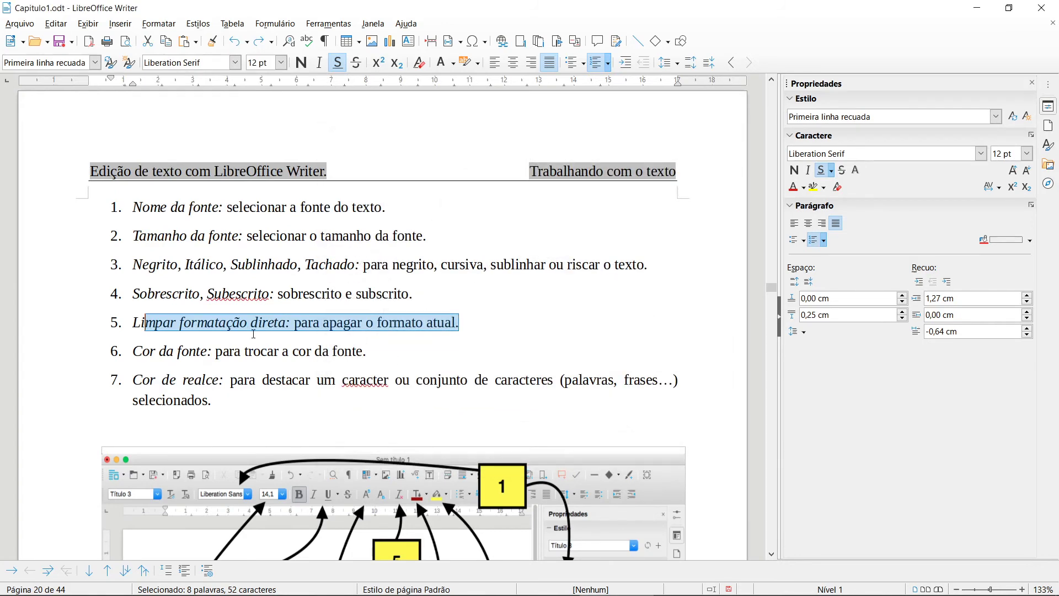
click(254, 351)
Examine the font options list, the annotated button screenshot in Figura 16 and the Formatando páginas section down past Figura 17.
scroll(212, 246, down, 5)
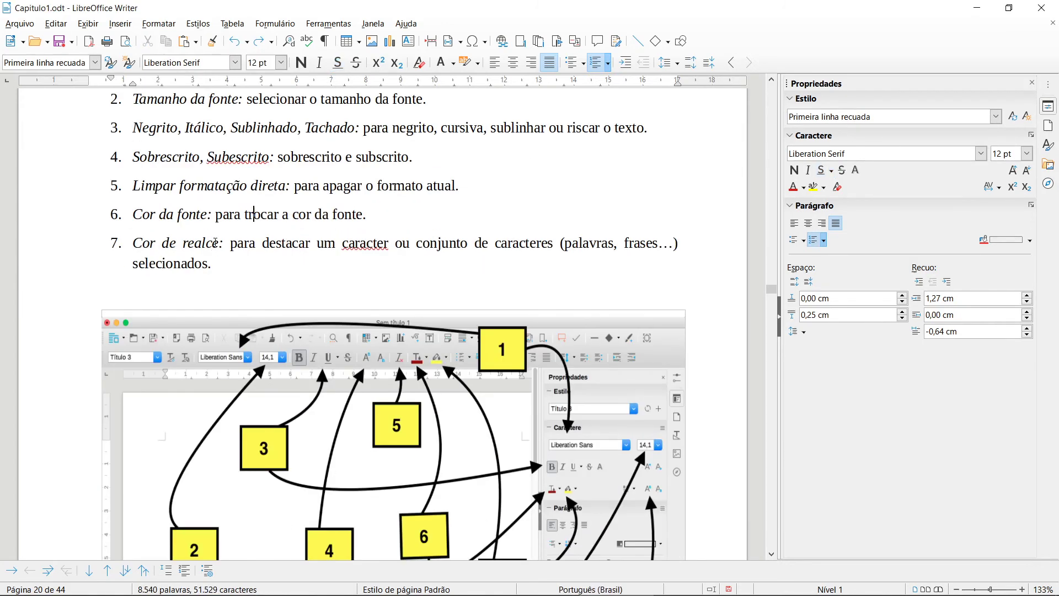
scroll(215, 243, down, 5)
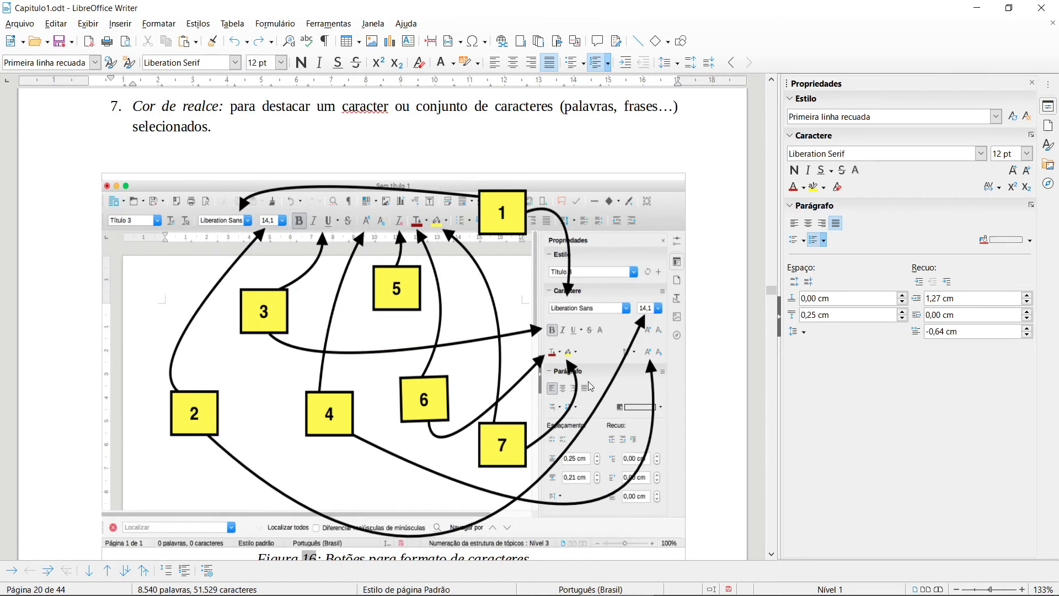
scroll(735, 223, up, 12)
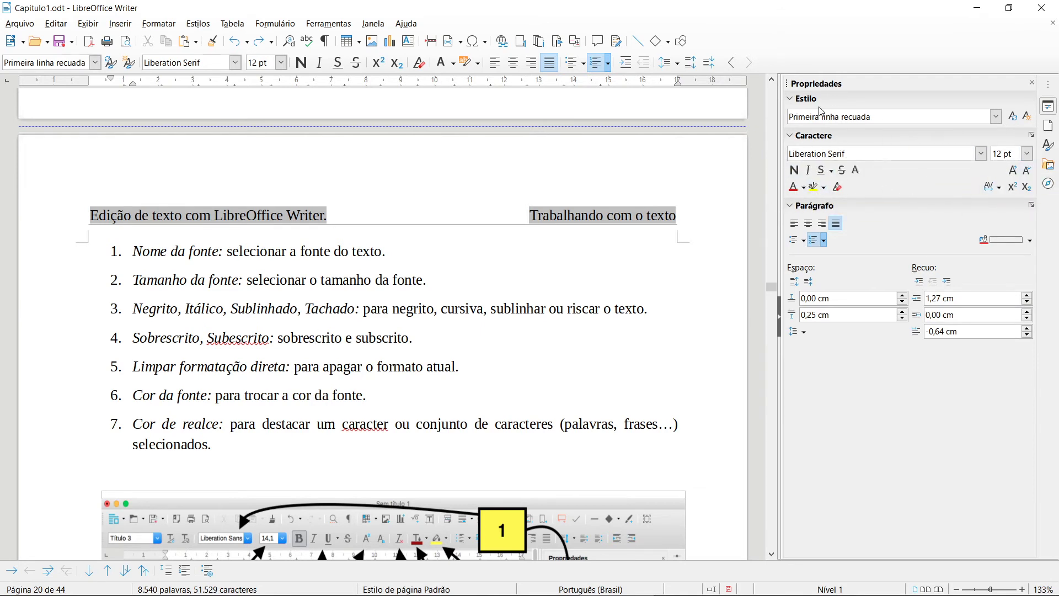
click(995, 116)
click(996, 116)
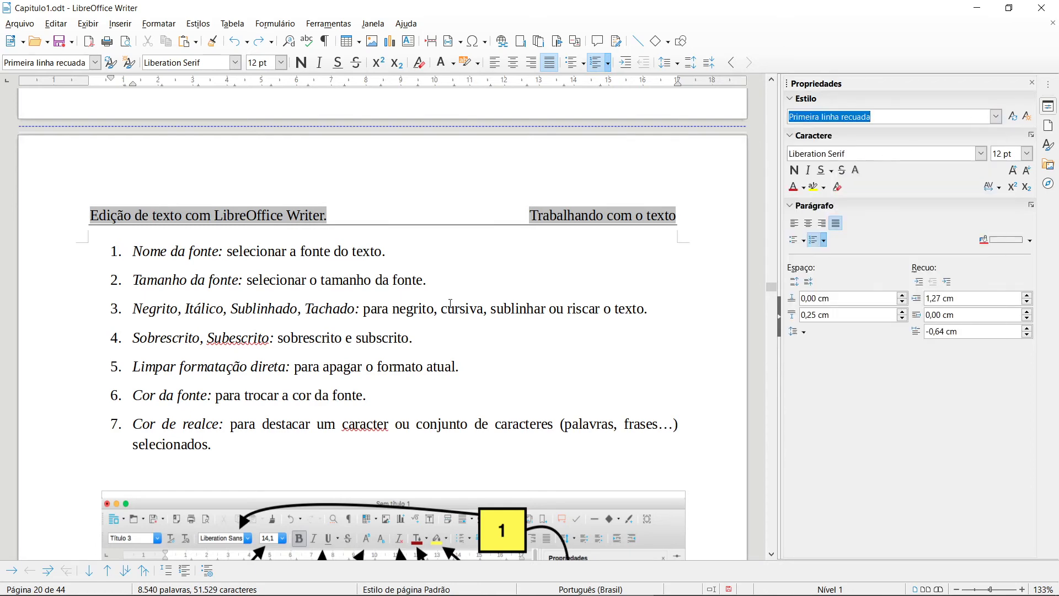
drag(252, 308, 362, 367)
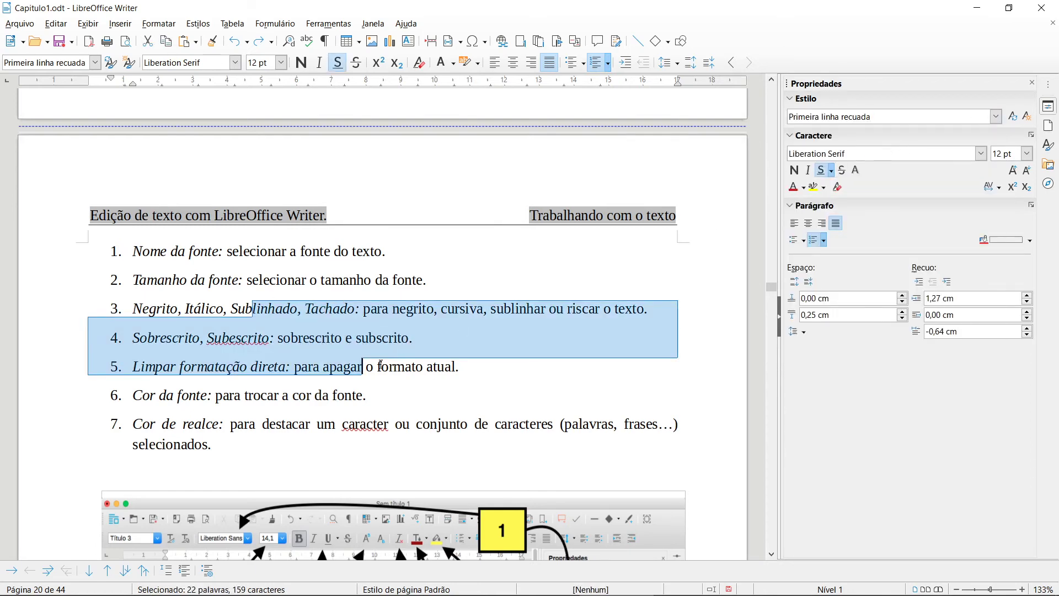
click(380, 364)
scroll(490, 359, down, 15)
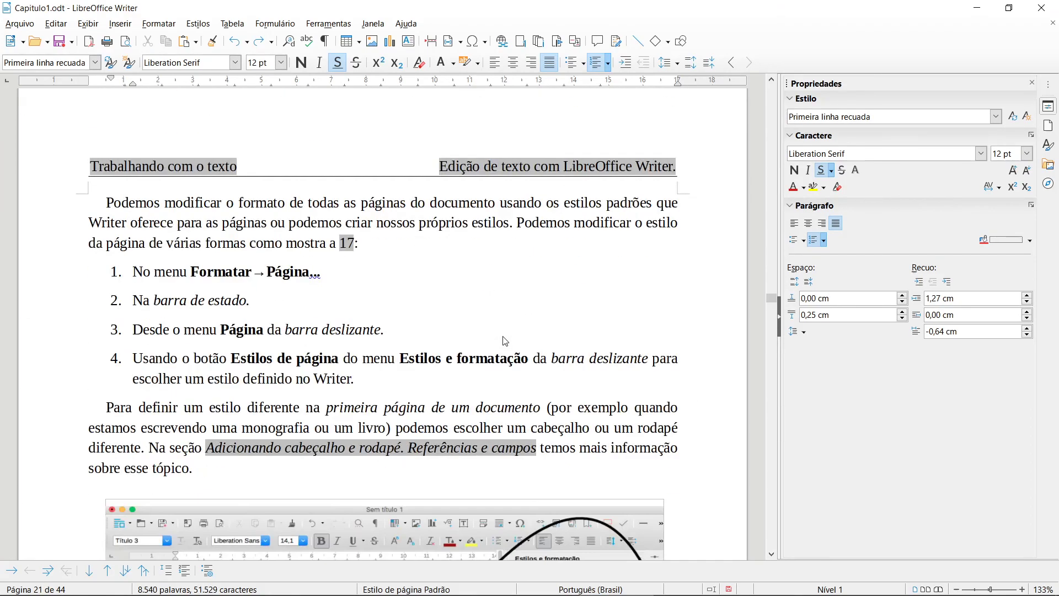
scroll(504, 340, down, 15)
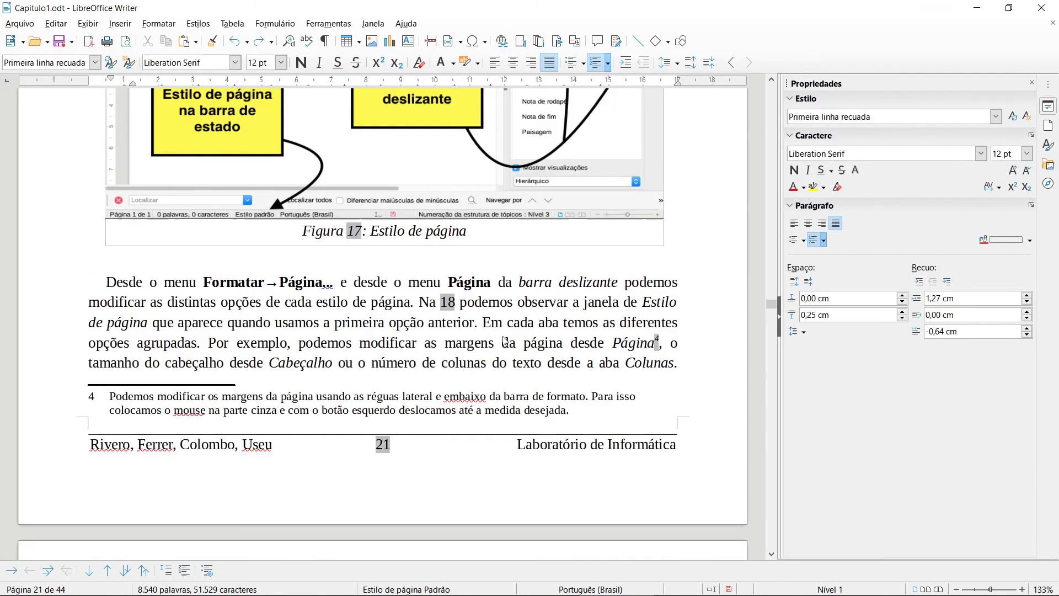
scroll(504, 341, up, 18)
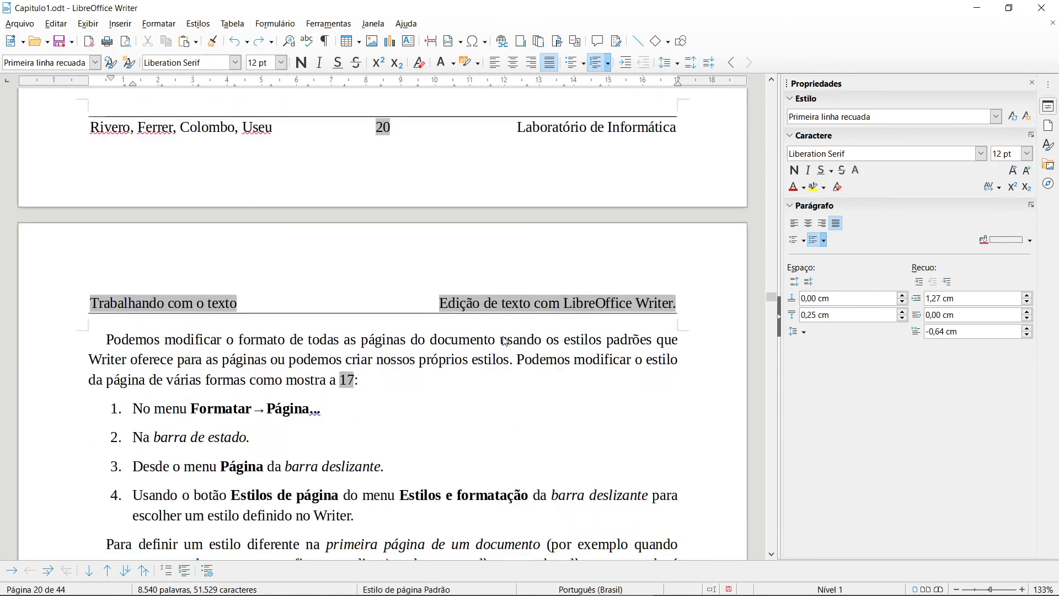
scroll(504, 340, up, 7)
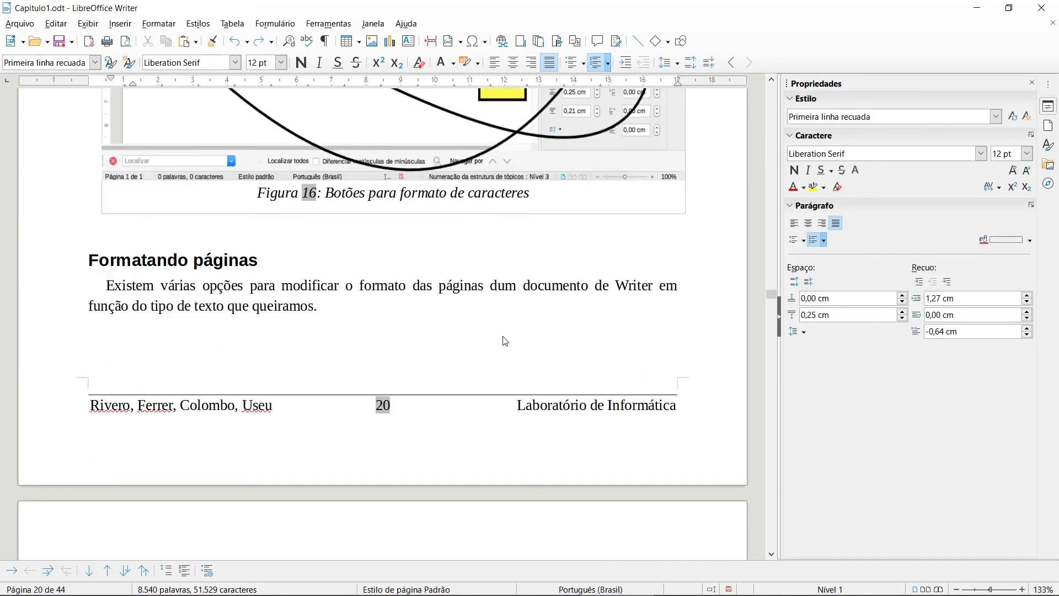
scroll(505, 340, up, 8)
Create a new blank text document and write "Título" on its first line.
click(20, 24)
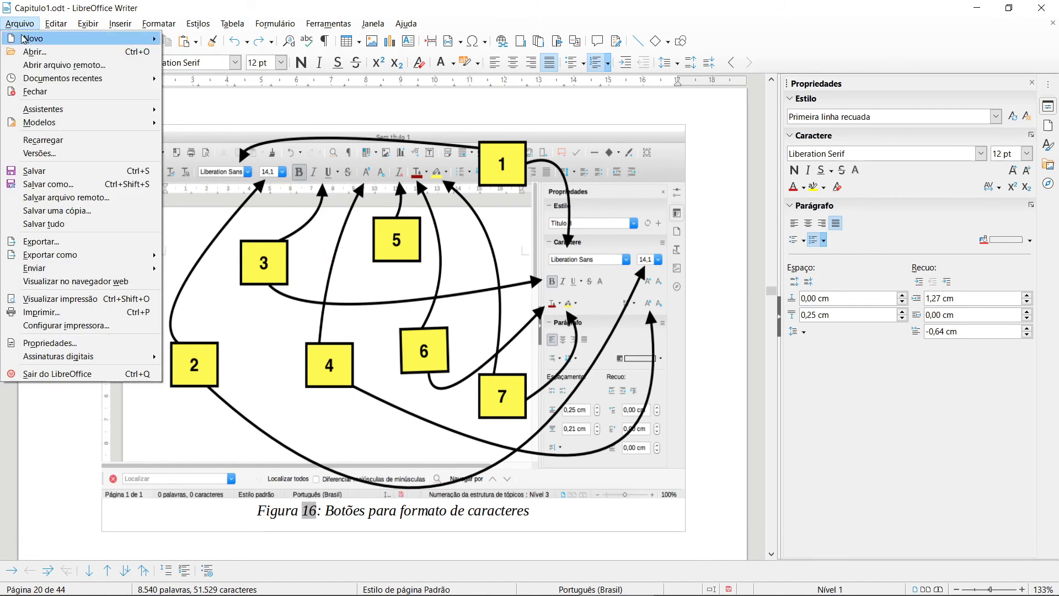
mouse_move(22, 37)
click(190, 39)
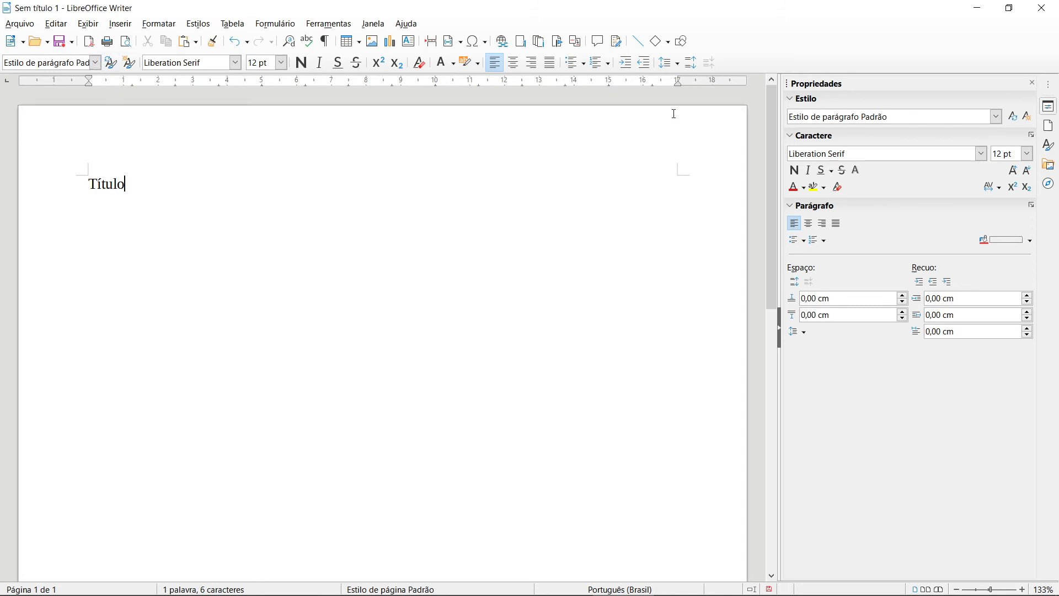
Apply the Título do documento paragraph style to the "Título" line.
click(1047, 108)
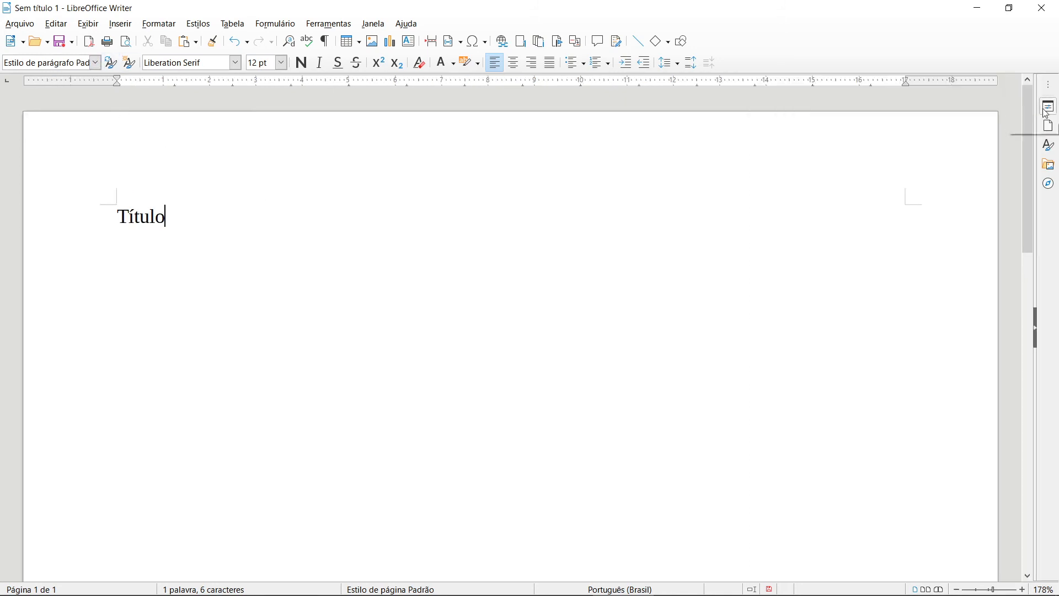
click(1045, 110)
click(996, 117)
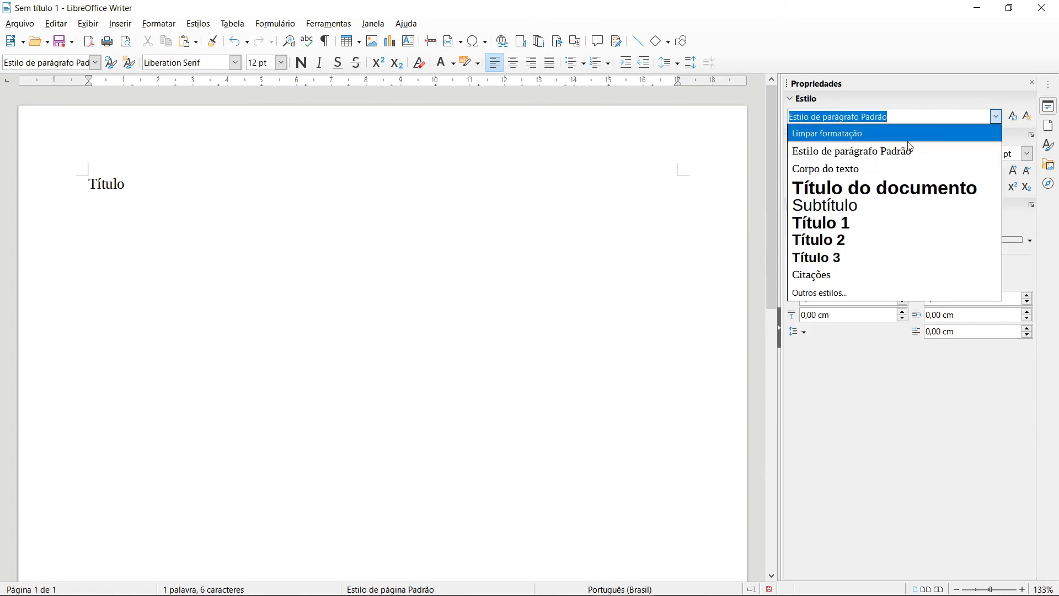
click(884, 190)
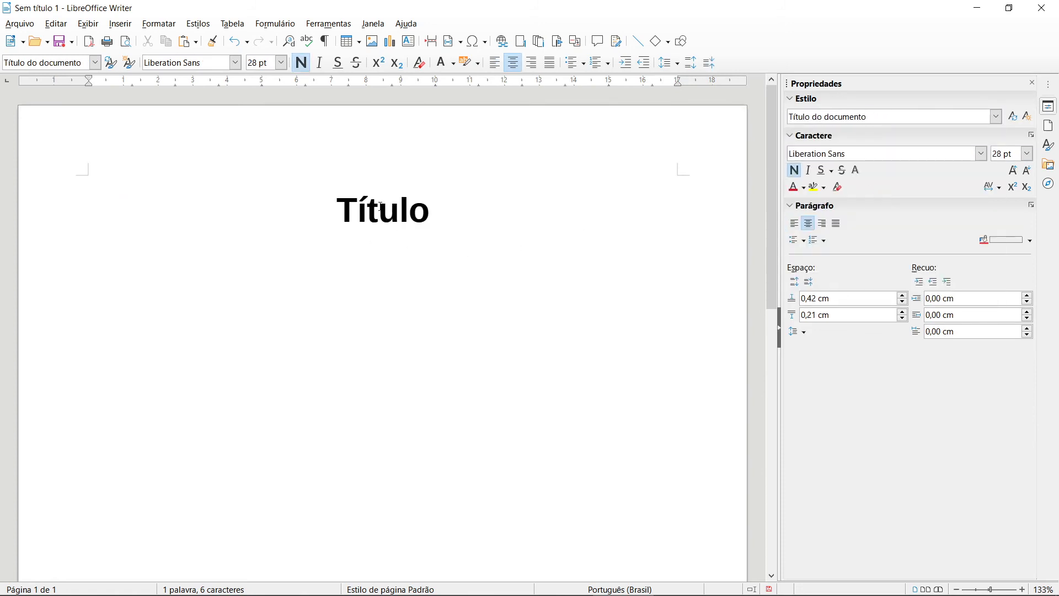
Reapply the Título do documento style to the title line through the alternative style commands and select the word "Título".
click(95, 62)
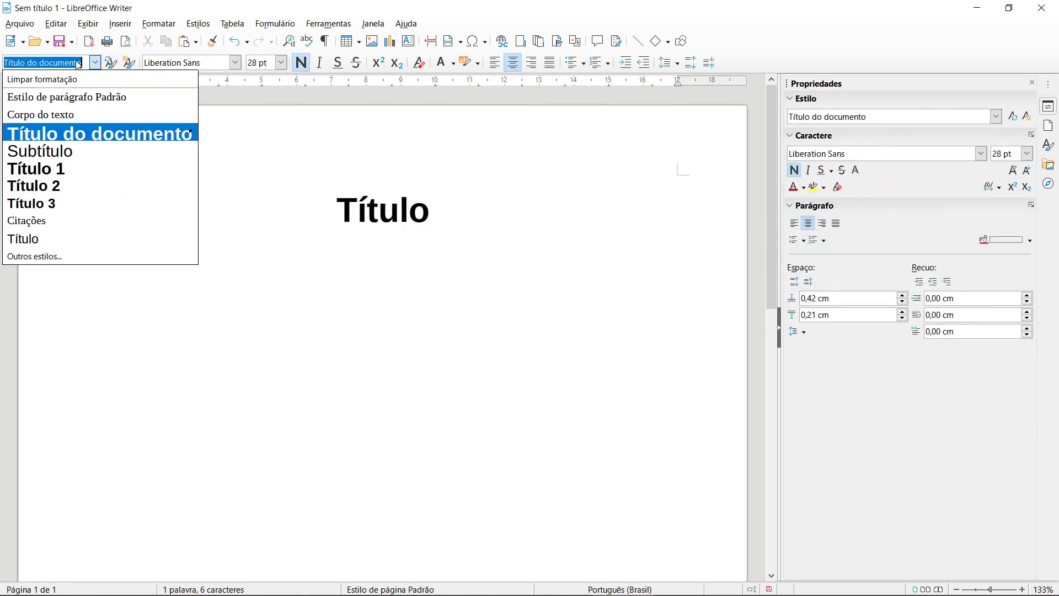
click(60, 133)
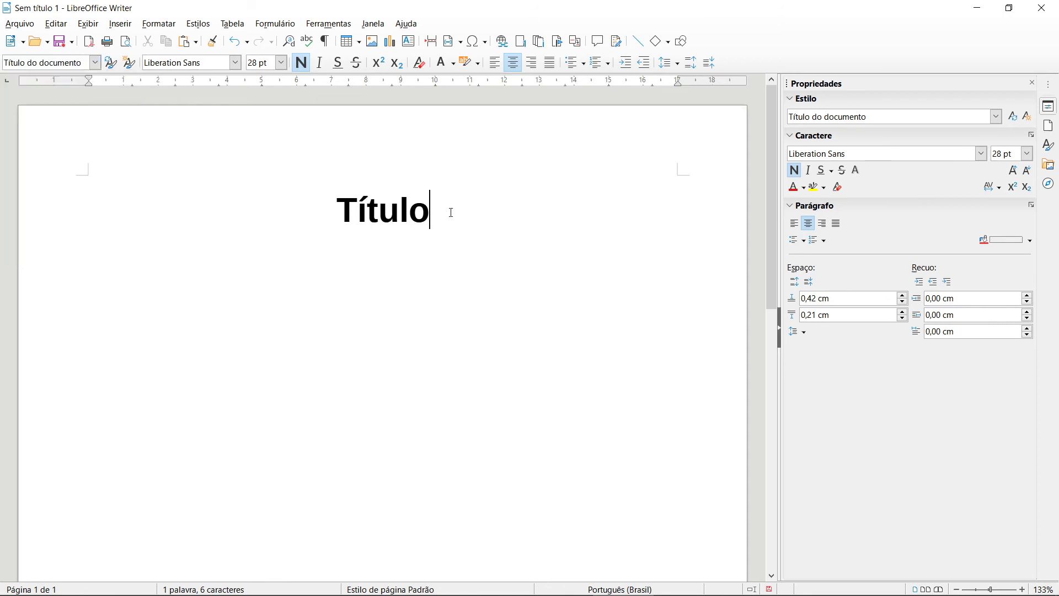
click(158, 24)
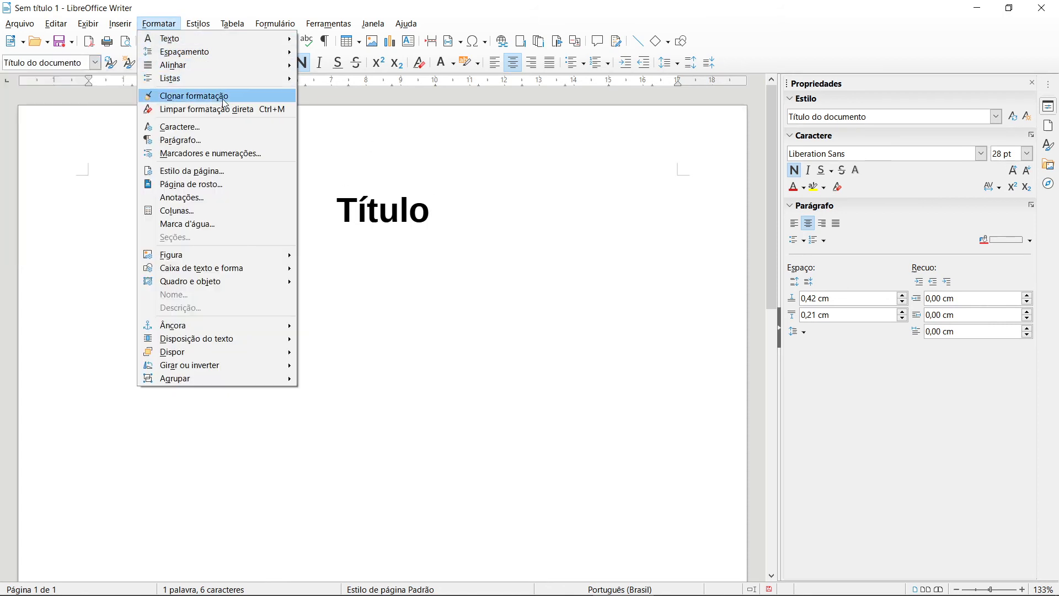
mouse_move(202, 27)
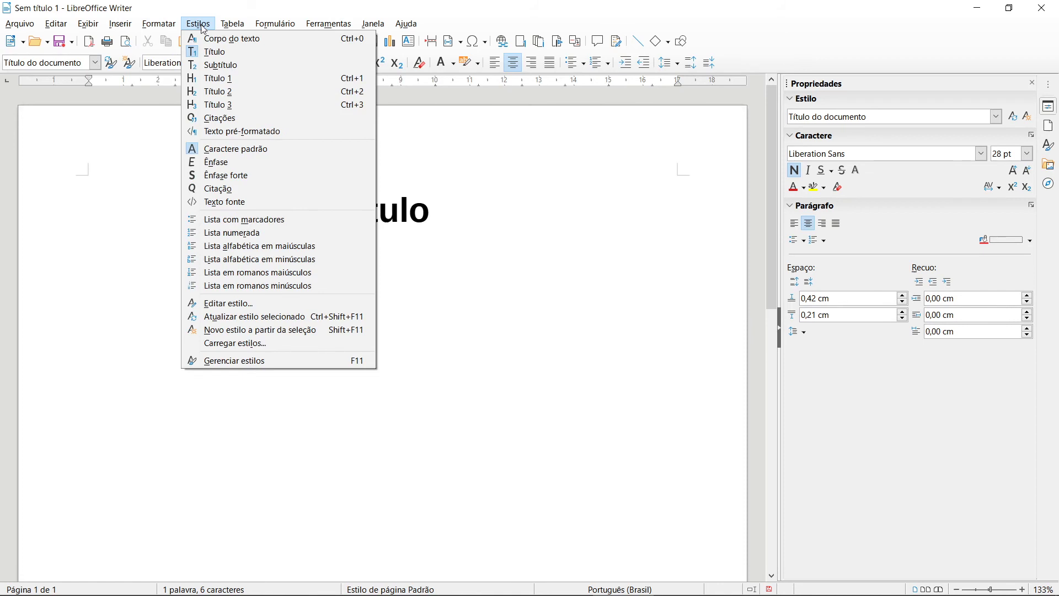
click(265, 58)
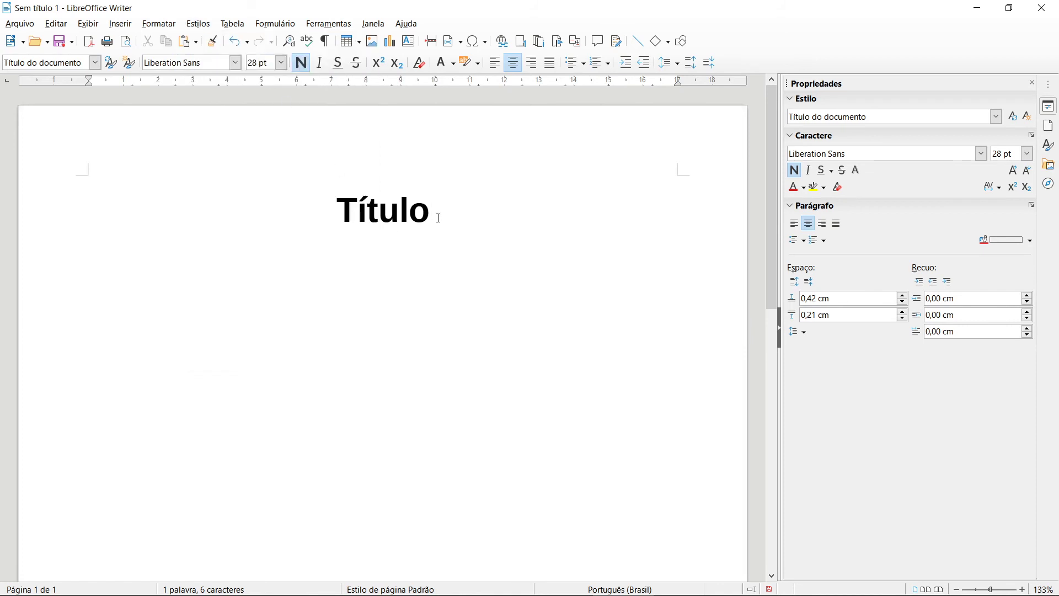
drag(435, 207, 303, 205)
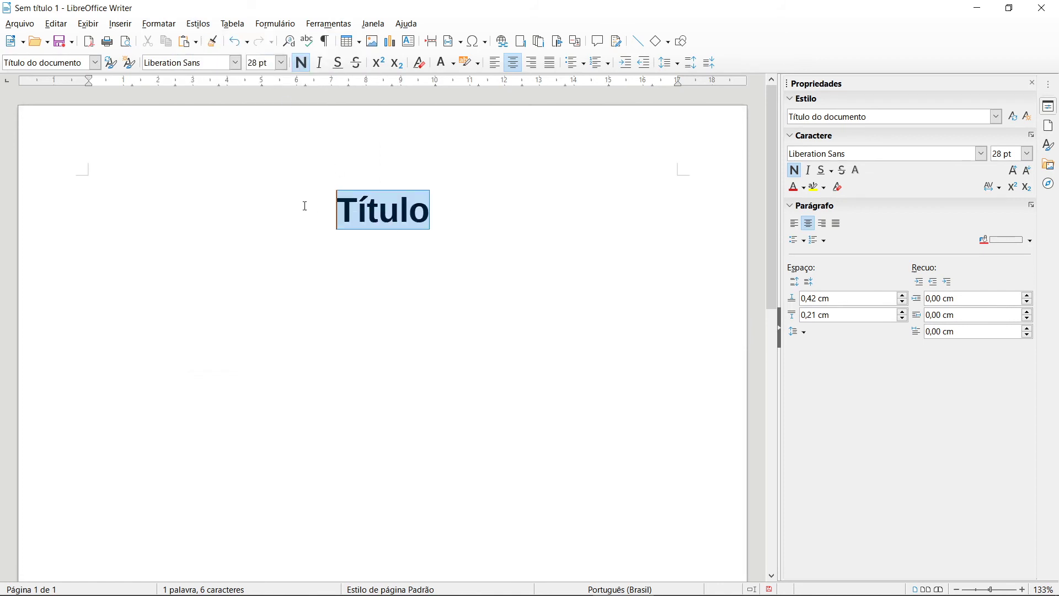
Add "Subtítulo do documento" under the title in the Subtítulo style, with an empty line started below it.
click(461, 217)
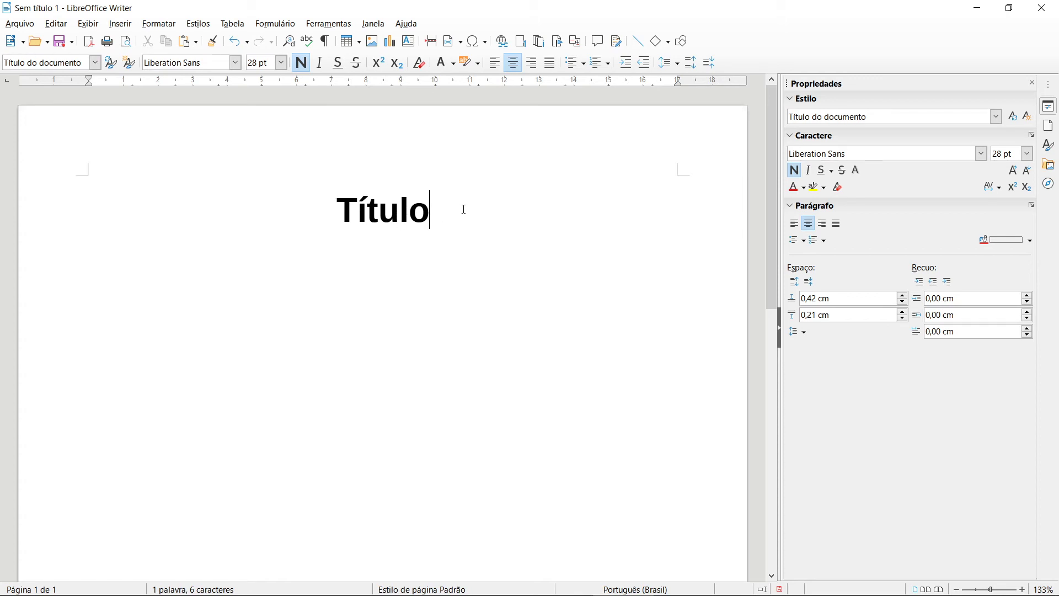
text(Subt)
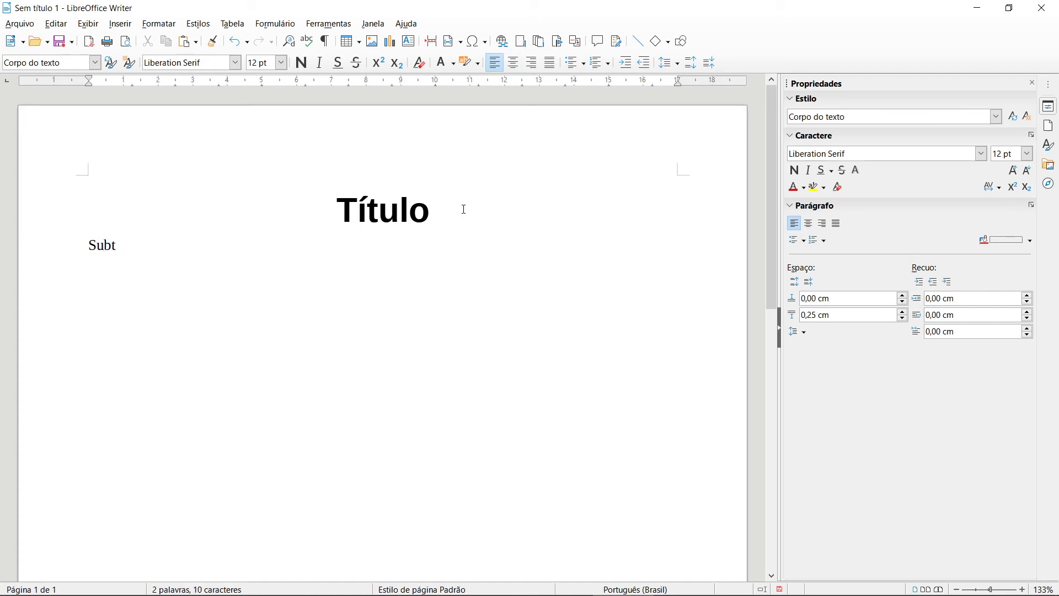
text(ítulo do documento)
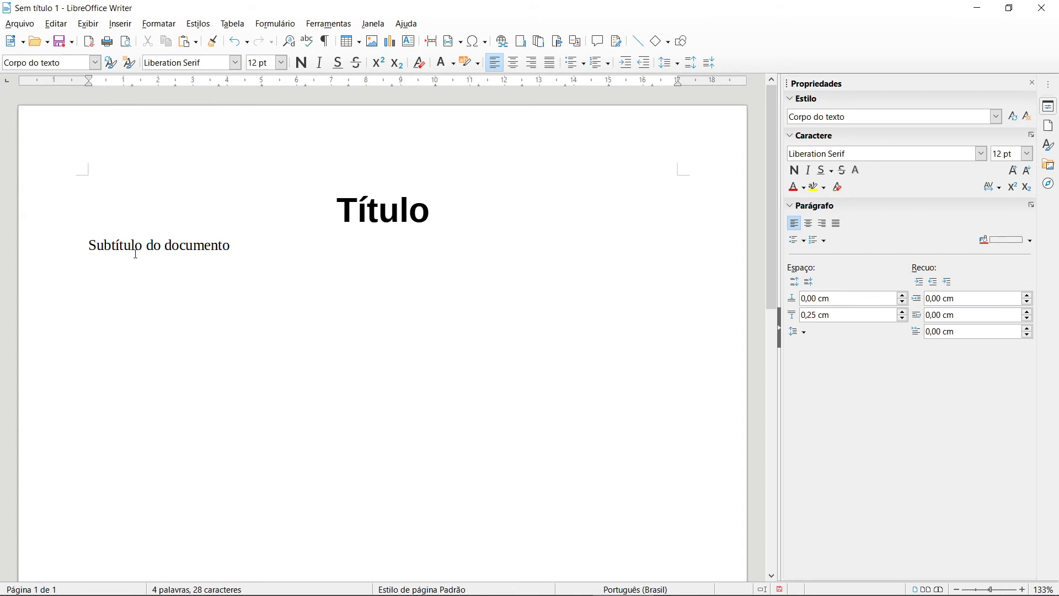
click(96, 63)
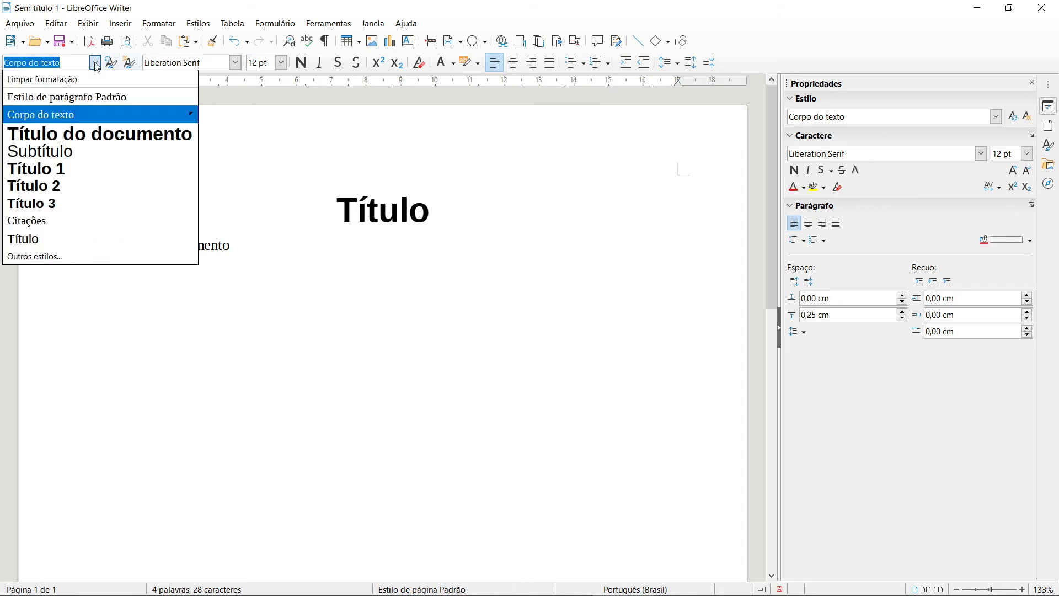
click(50, 151)
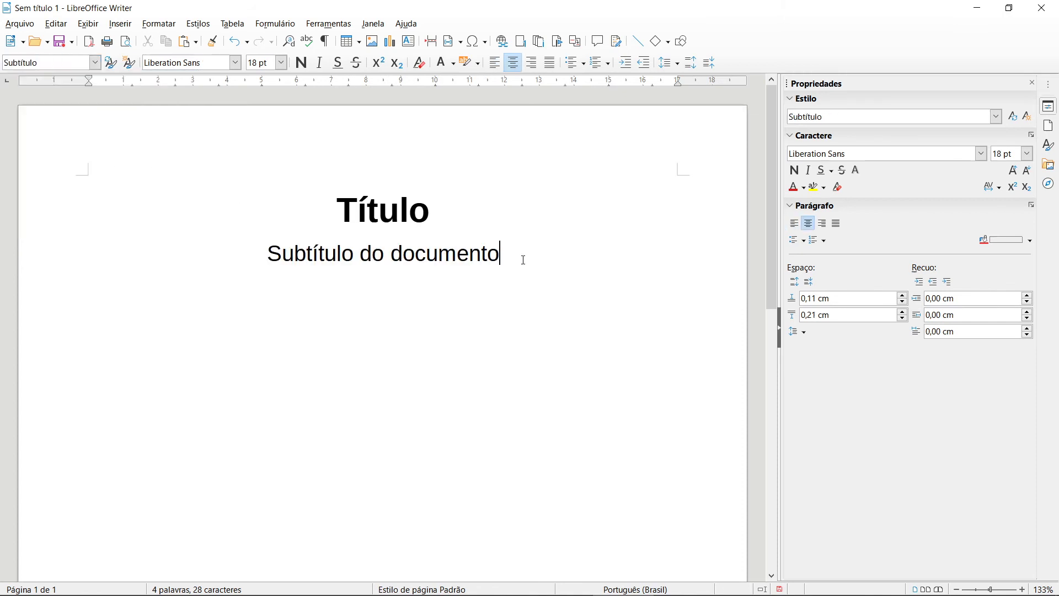
key(Return)
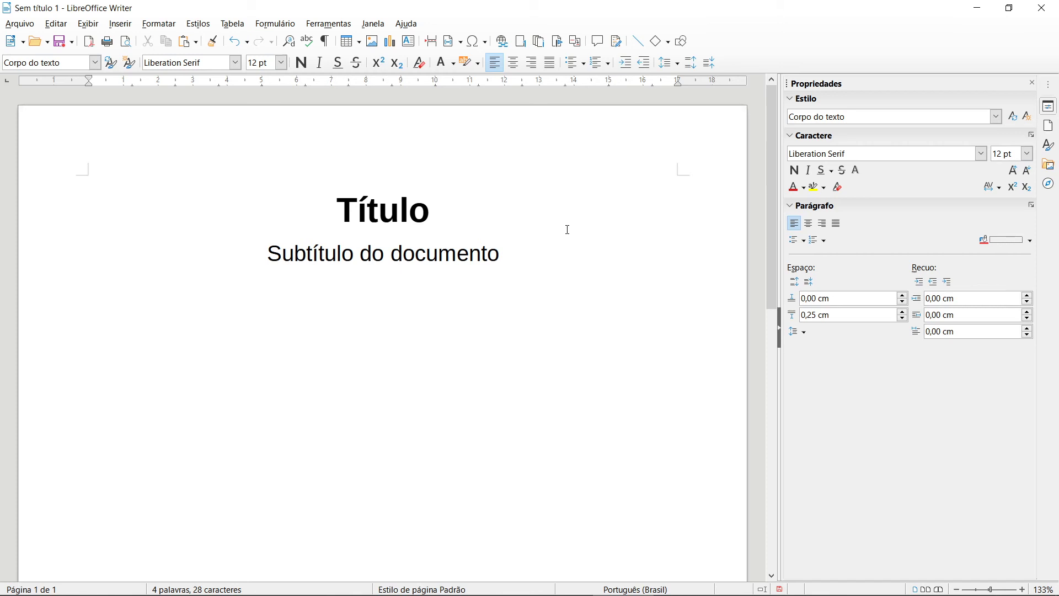
text(Intro)
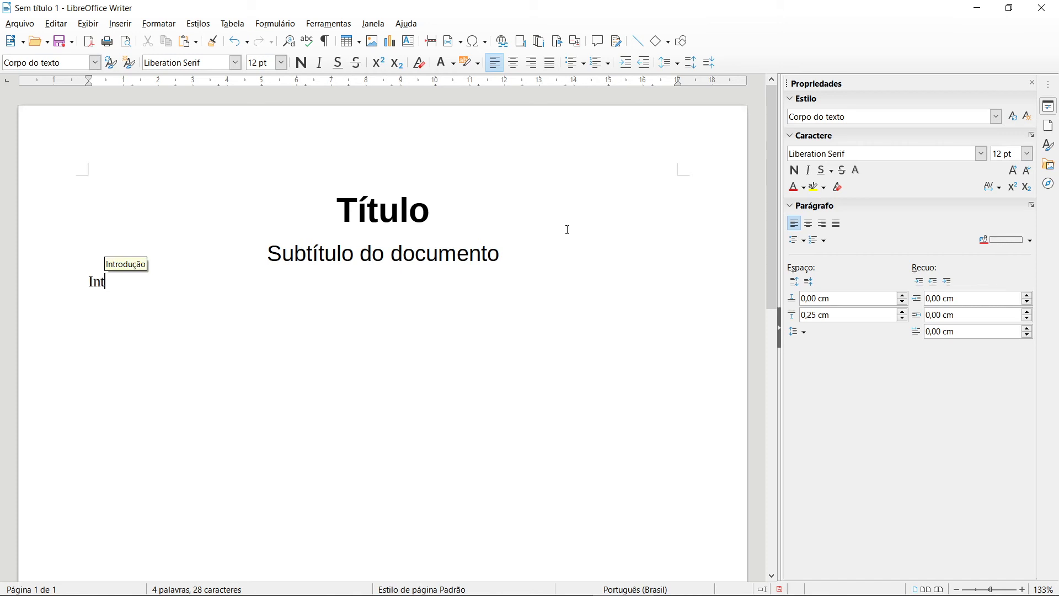
key(BackSpace)
key(BackSpace)
key(BackSpace)
key(BackSpace)
key(BackSpace)
Write "Seção-introdução" on the empty line below the subtitle.
text(Se)
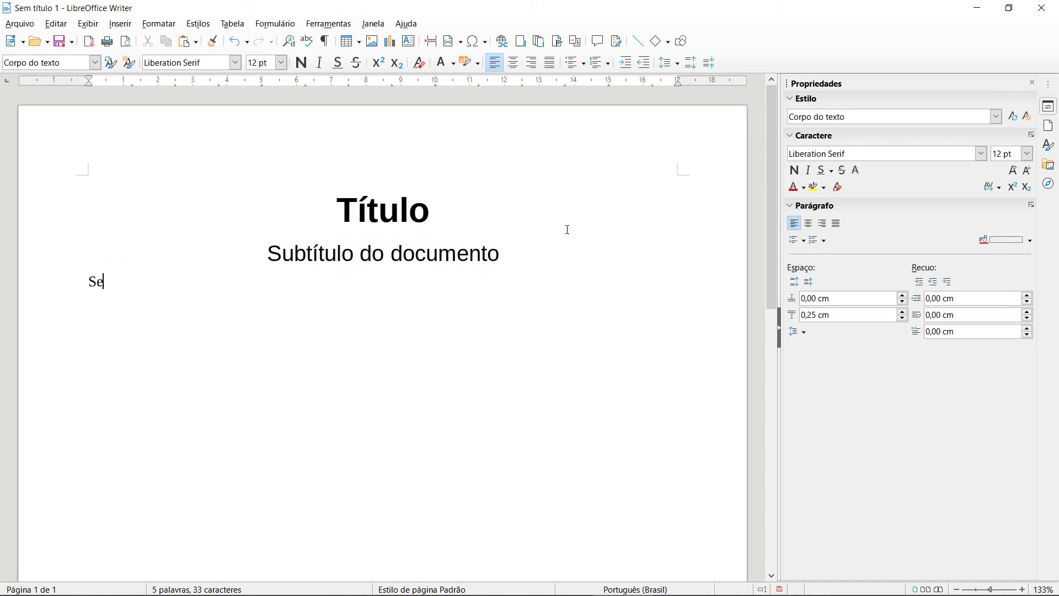
text(ção- introdiu)
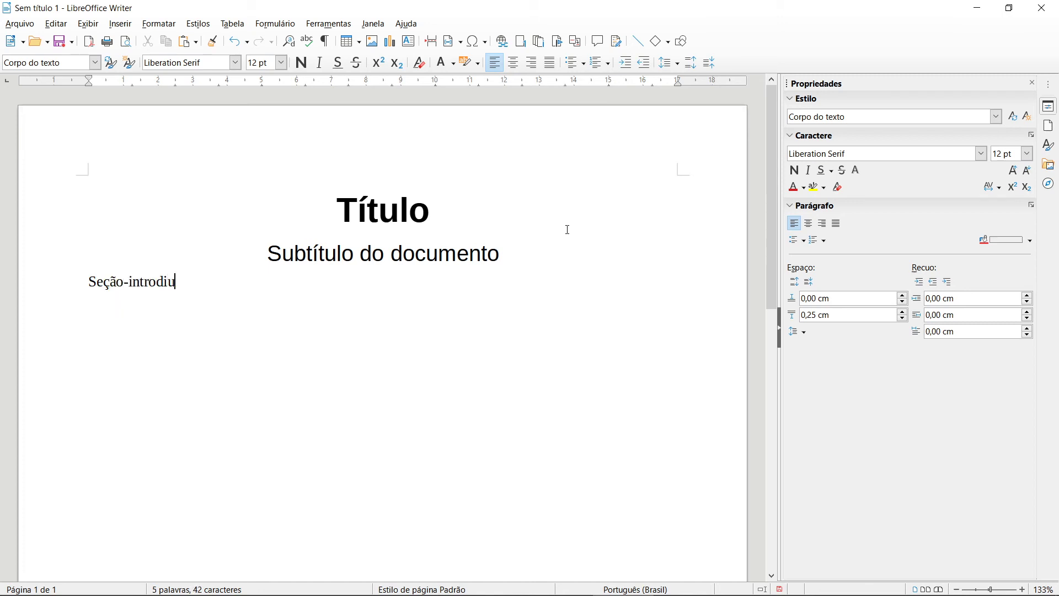
key(BackSpace)
key(BackSpace)
text(u)
text(çãp)
key(BackSpace)
text(o)
Make the "Seção-introdução" line bold.
drag(211, 282, 89, 282)
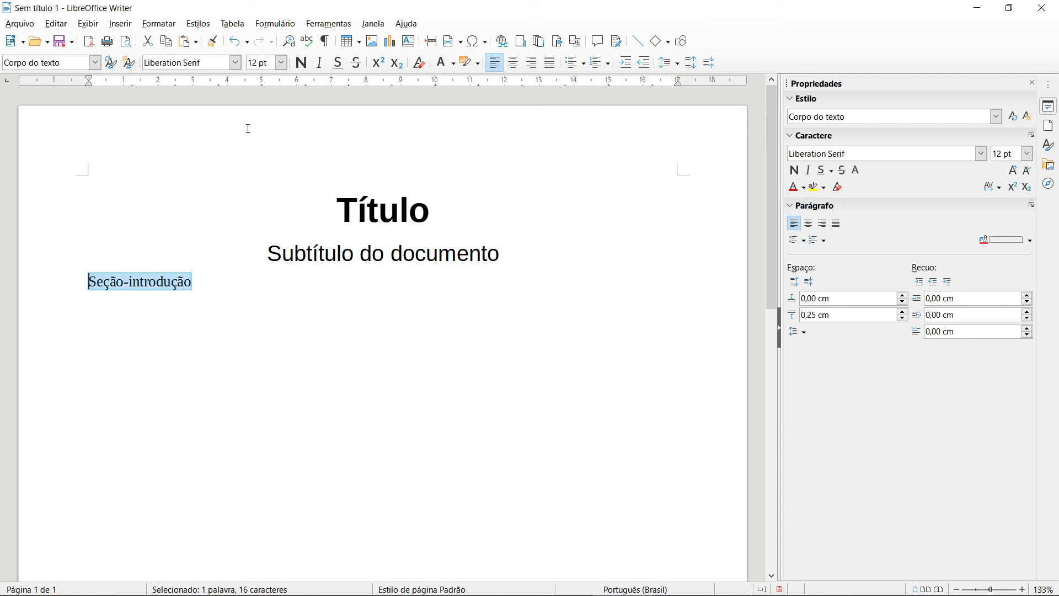
click(302, 62)
click(218, 320)
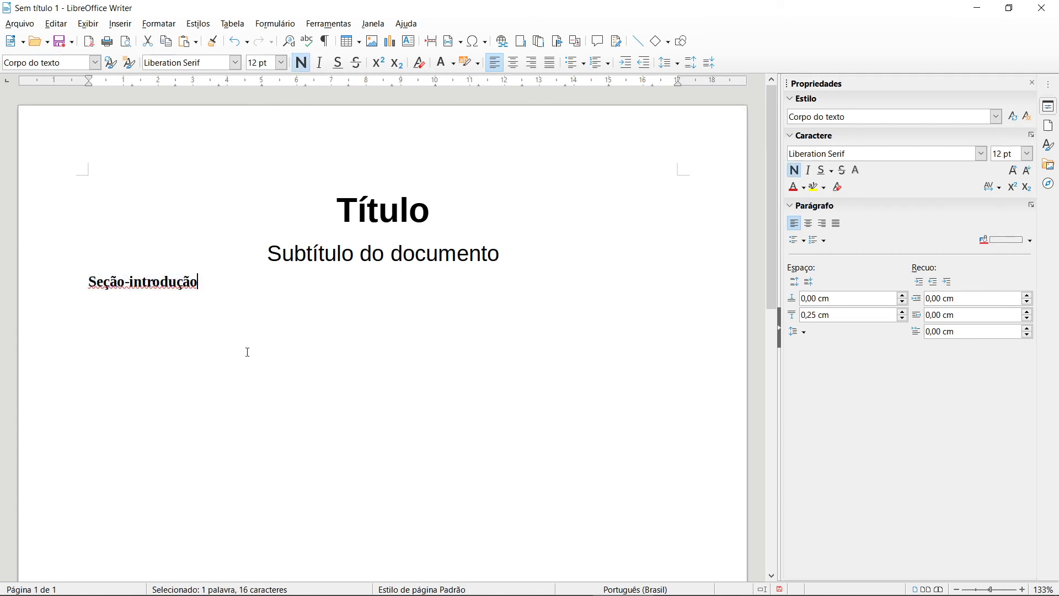
Undo the bold on the "Seção-introdução" line and apply the Título 1 style to it.
key(ctrl+z)
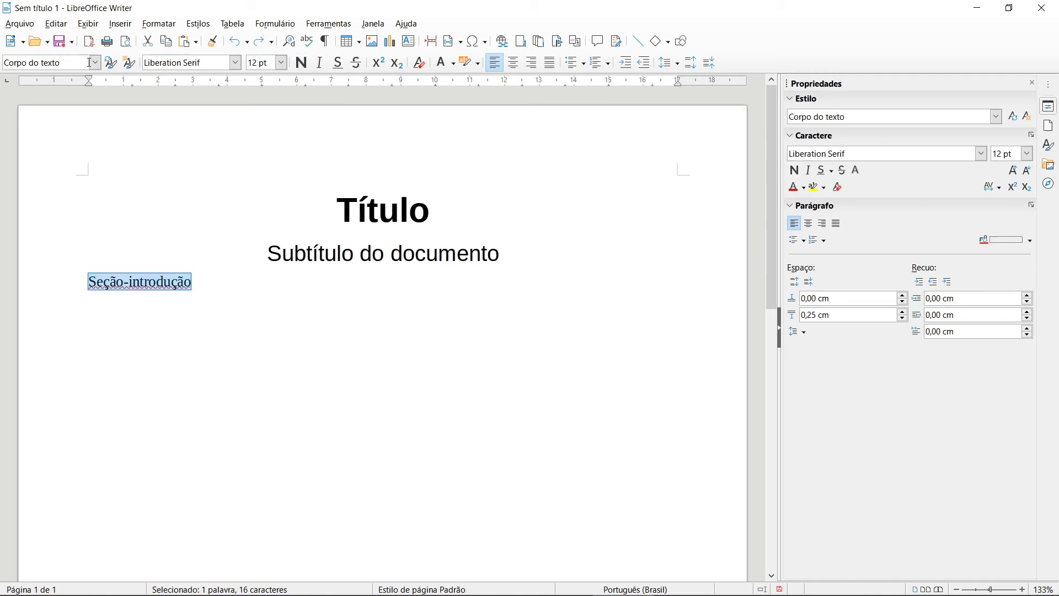
click(91, 62)
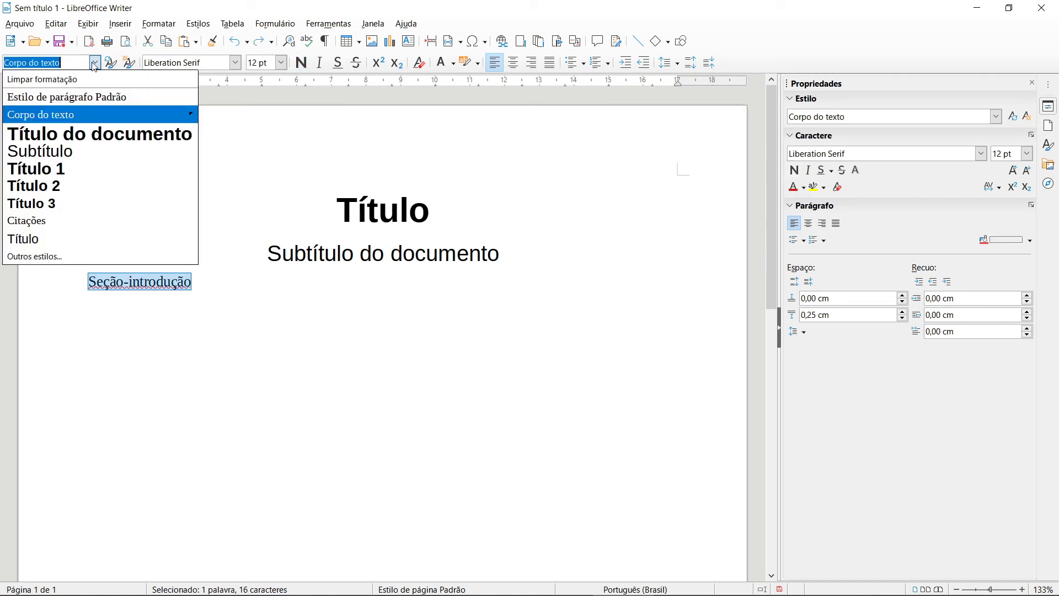
click(94, 173)
click(305, 306)
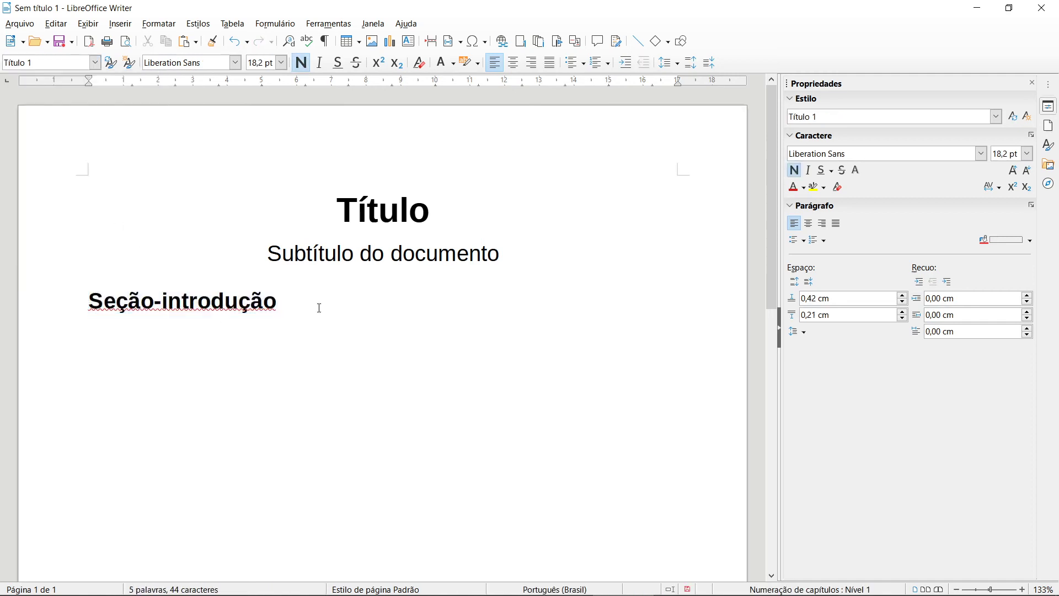
Write "Texto texto" on a new line under the section heading and paste copies of it until the line is nearly full.
text(Texto)
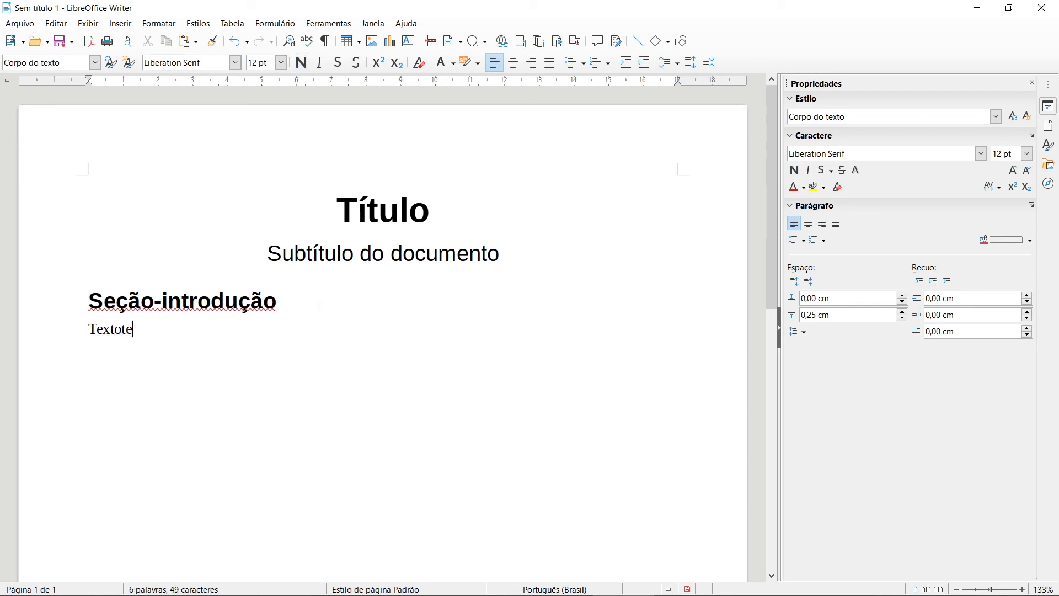
text( texto)
drag(156, 331, 88, 331)
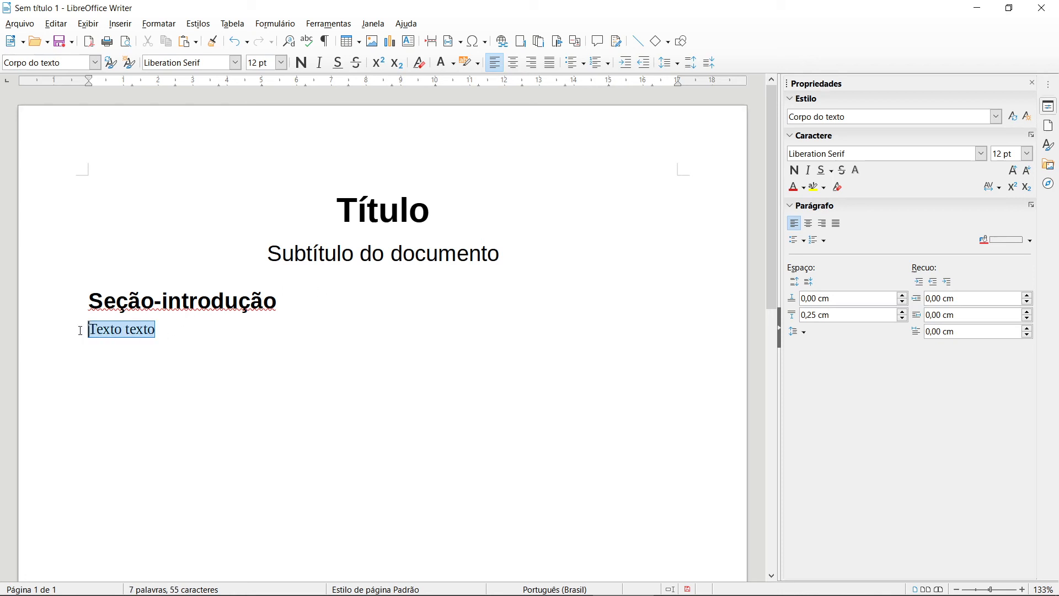
key(ctrl+c)
click(232, 334)
key(ctrl+v)
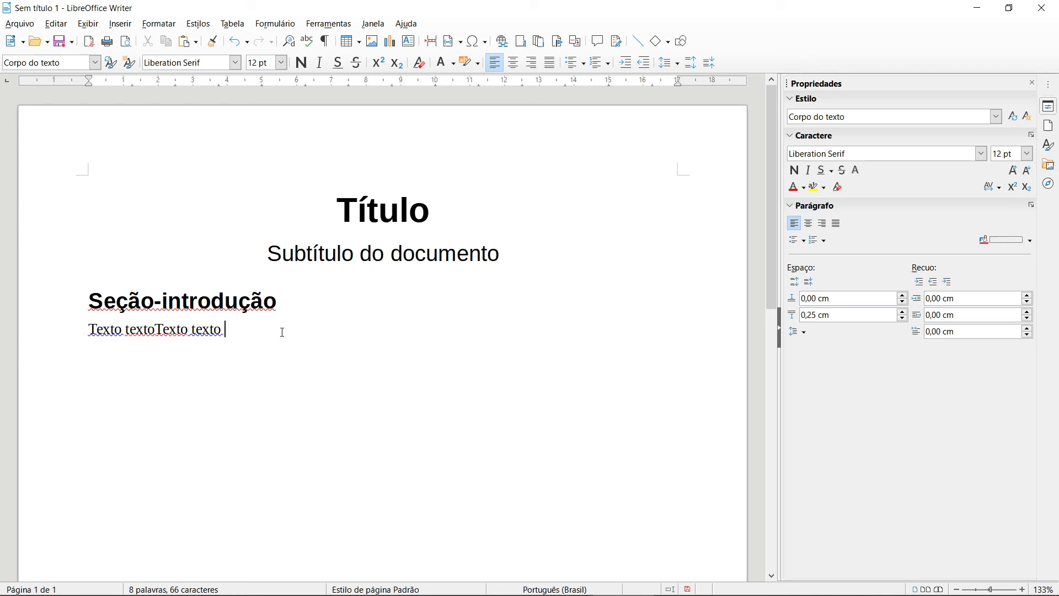
key(ctrl+v)
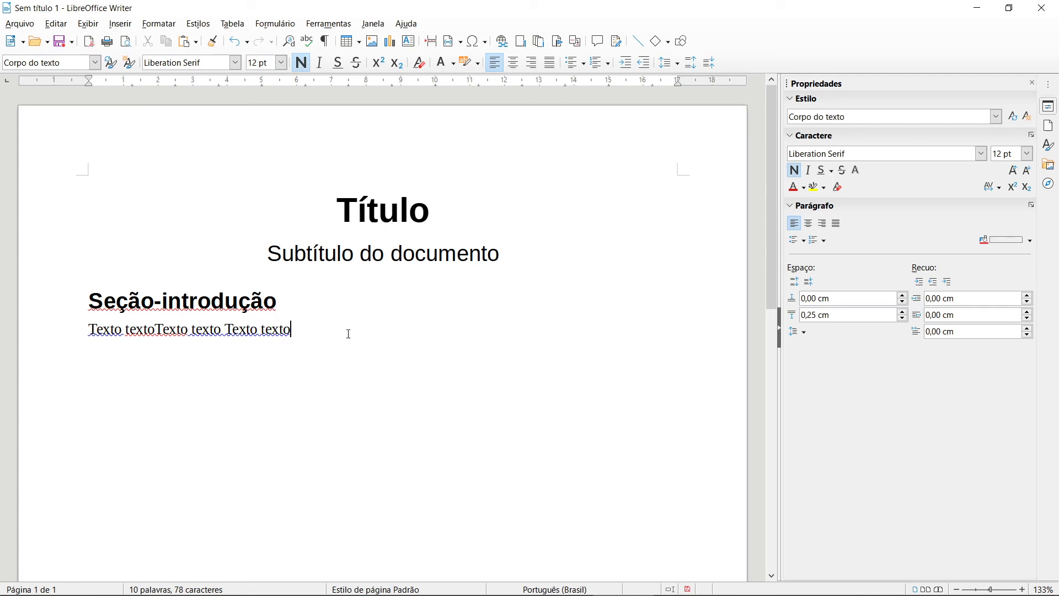
text(v)
key(ctrl+v)
key(ctrl+v)
key(ctrl+v)
key(ctrl+v)
key(ctrl+v)
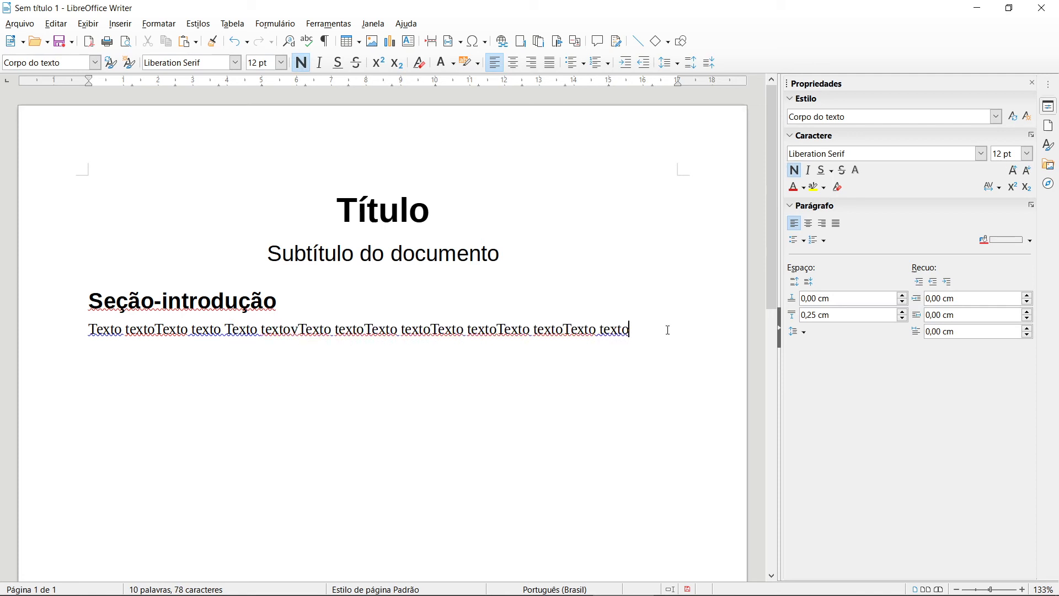
Duplicate the filler text line as a second paragraph directly below it.
drag(668, 330, 88, 318)
key(ctrl+c)
click(639, 324)
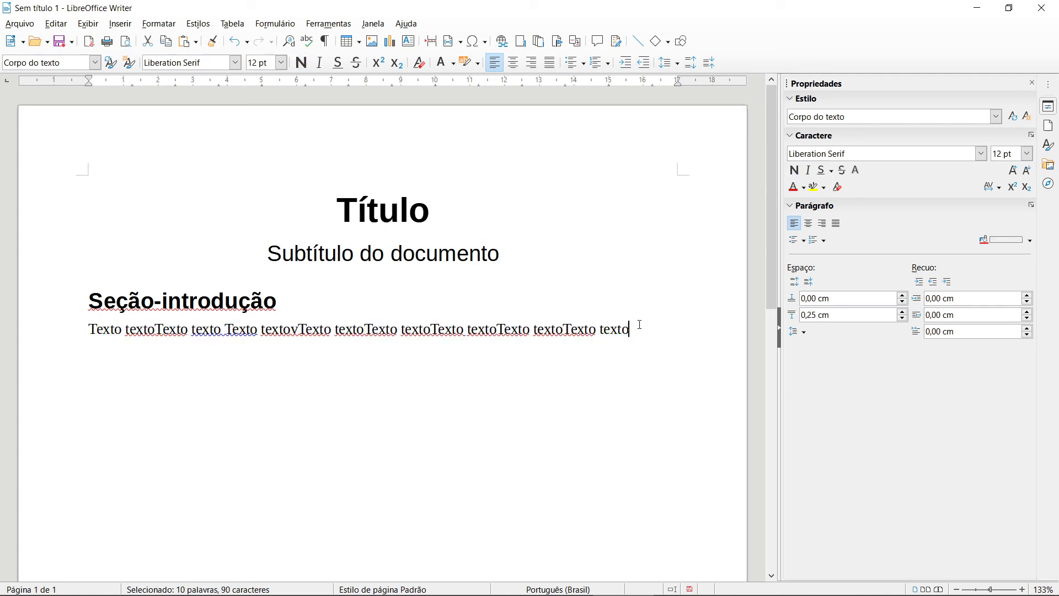
key(Return)
key(ctrl+v)
Copy the "Seção-introdução" heading onto a new line after the second filler paragraph.
drag(318, 288, 94, 300)
key(ctrl+End)
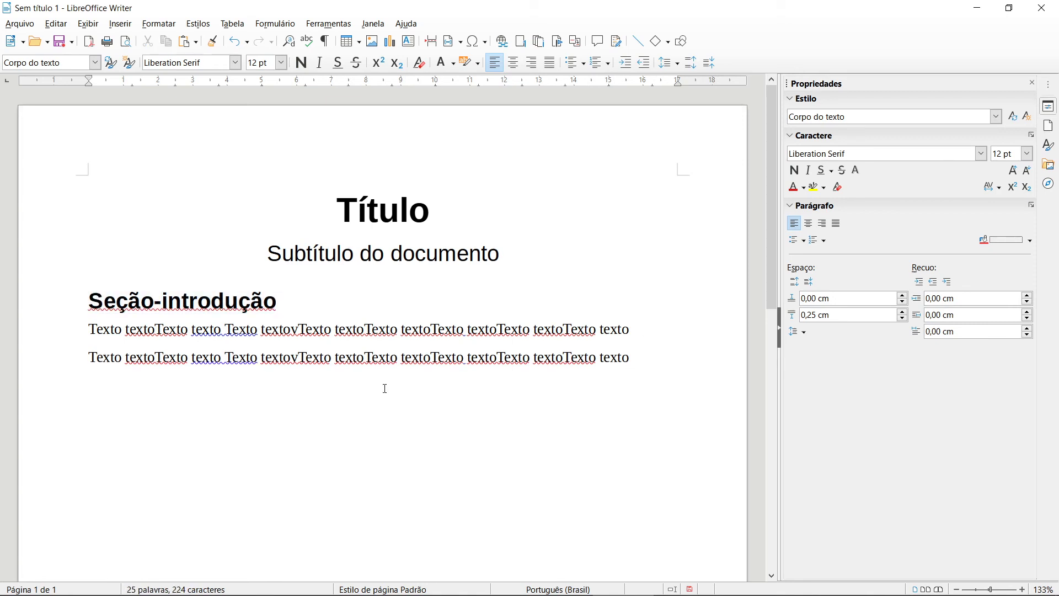
key(Return)
key(ctrl+v)
Rewrite the copied heading as "Subseção-teste" and apply the Título 2 style to it.
key(Home)
key(Right)
key(Delete)
key(Delete)
key(Delete)
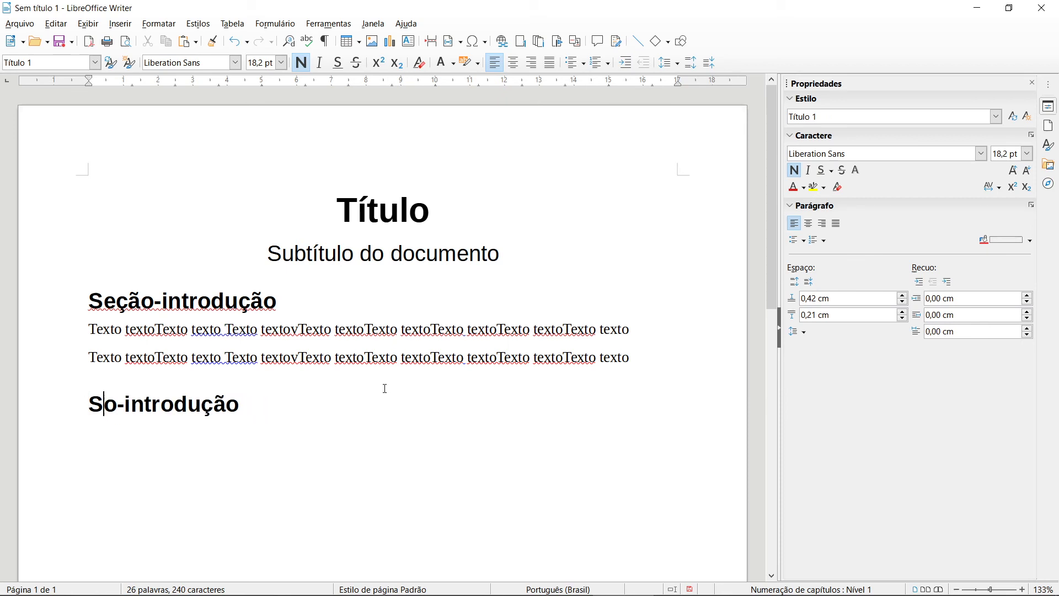
key(Delete)
key(Delete)
key(Delete)
key(Delete)
key(Delete)
key(Delete)
key(Delete)
key(Delete)
key(Delete)
key(Delete)
key(Delete)
key(Delete)
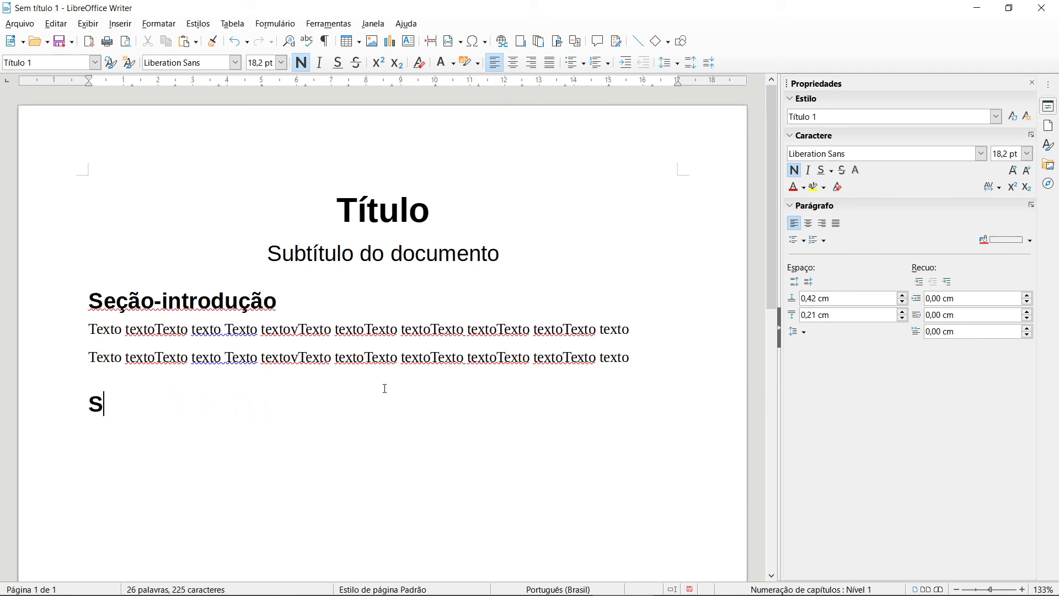
text(ub)
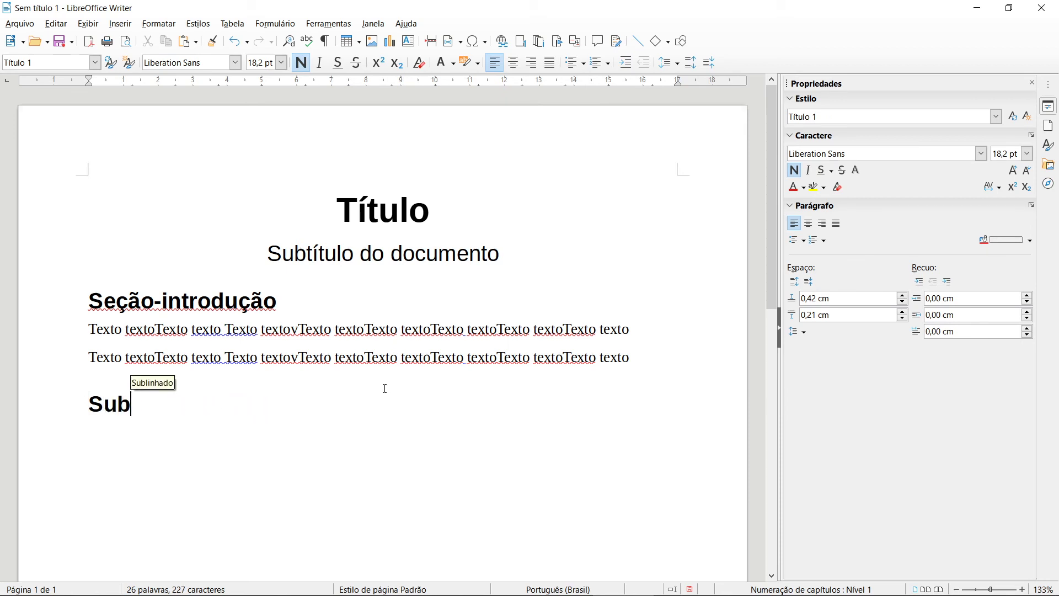
text(seç)
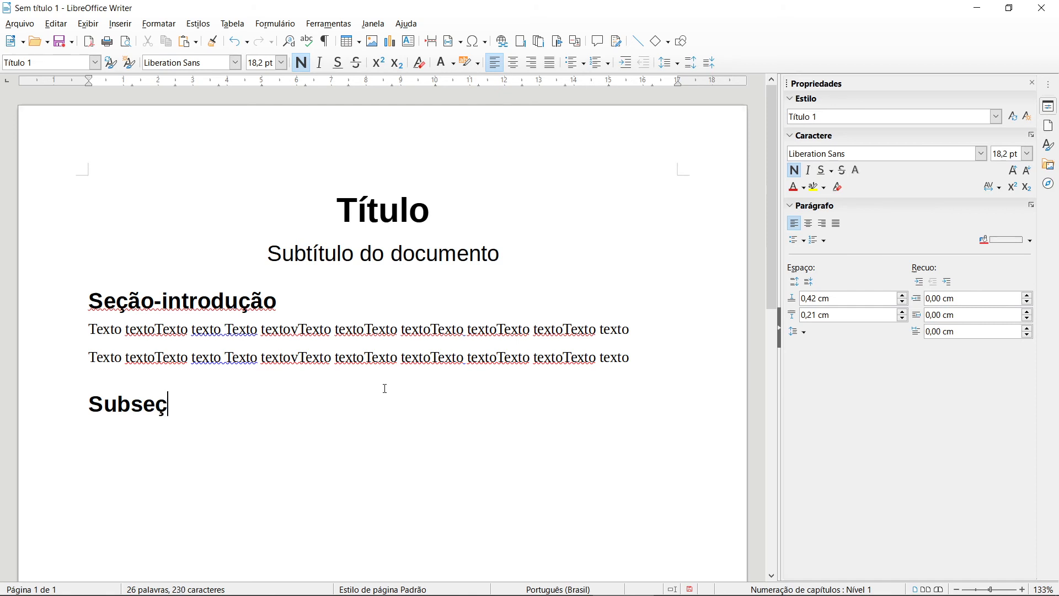
text(ão-teste)
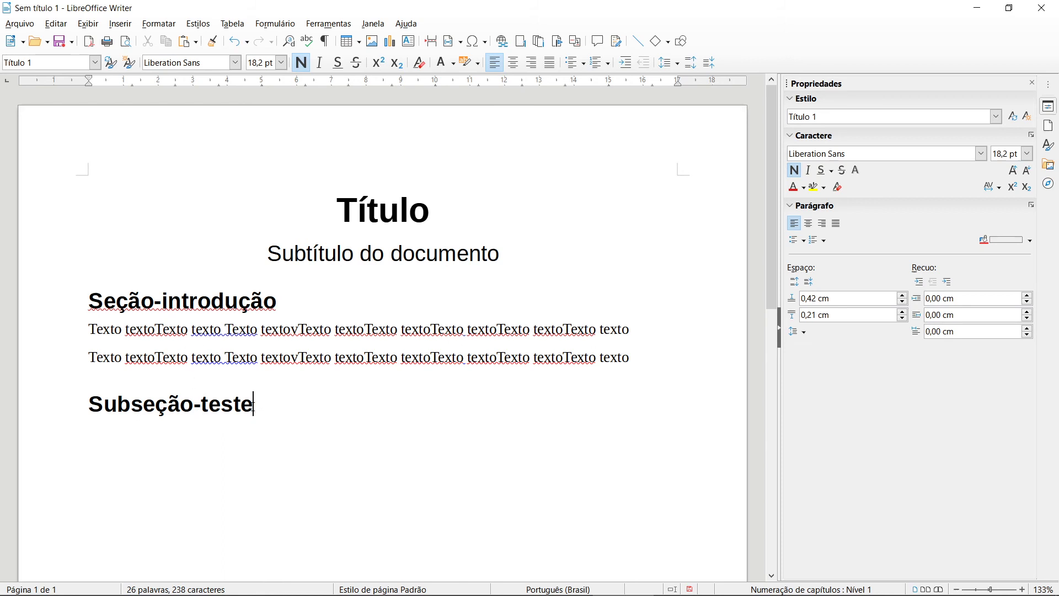
click(95, 62)
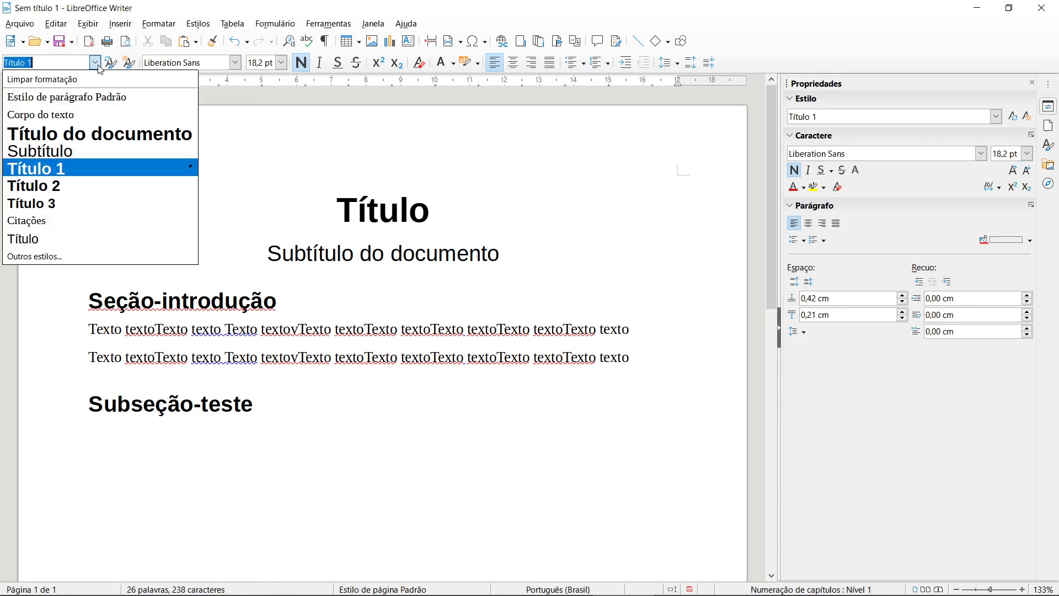
click(79, 186)
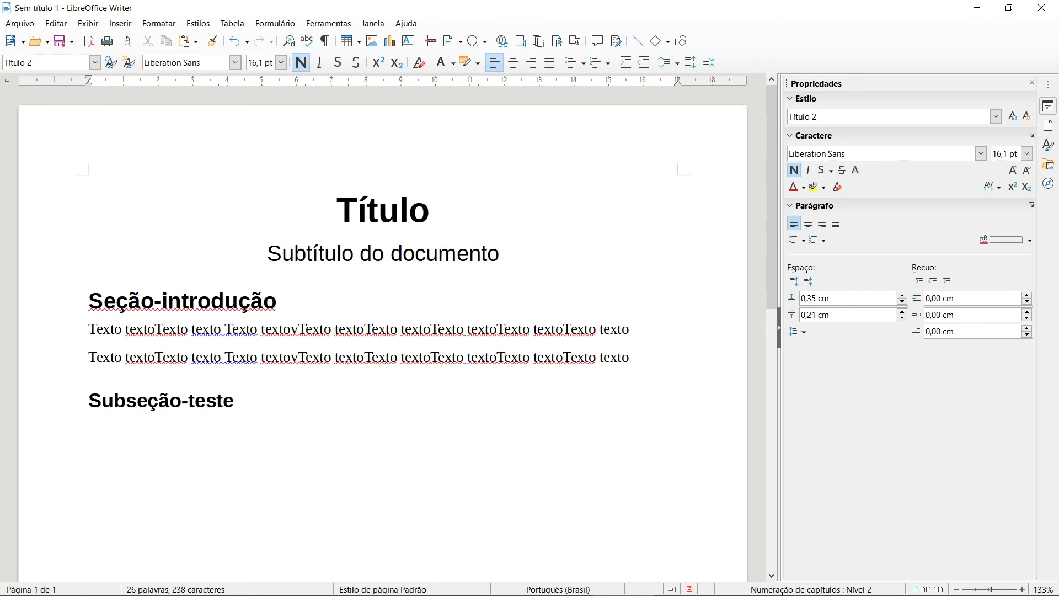
Copy the two filler paragraphs of the introduction section and paste them under the "Subseção-teste" heading.
drag(646, 382, 663, 360)
click(149, 330)
key(ctrl+c)
click(305, 413)
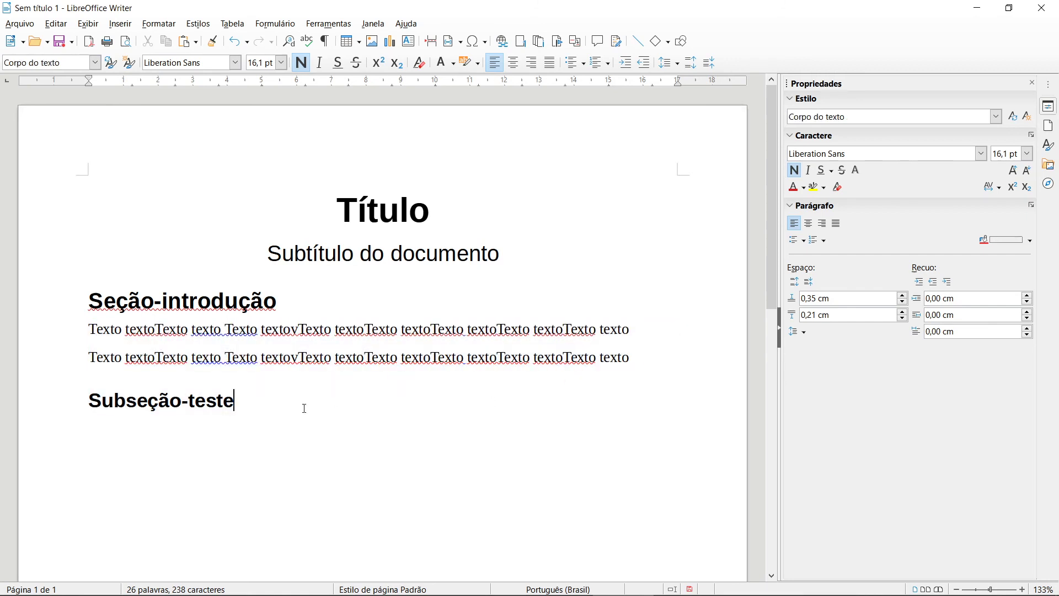
key(Return)
key(ctrl+v)
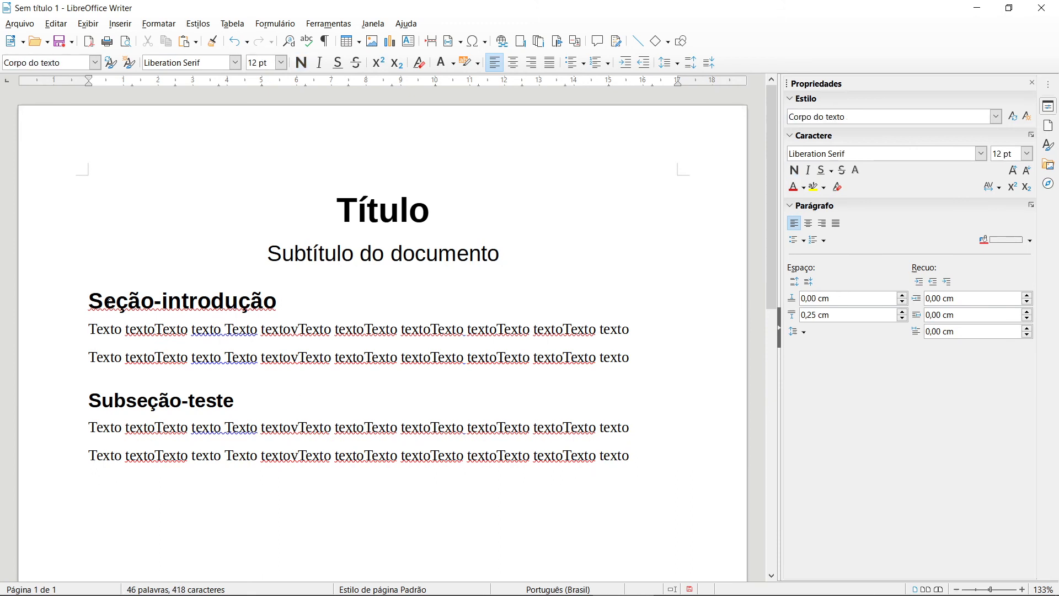
Copy the "Seção-introdução" heading with its two paragraphs and paste the block at the end of the document.
drag(88, 301, 635, 351)
key(ctrl+c)
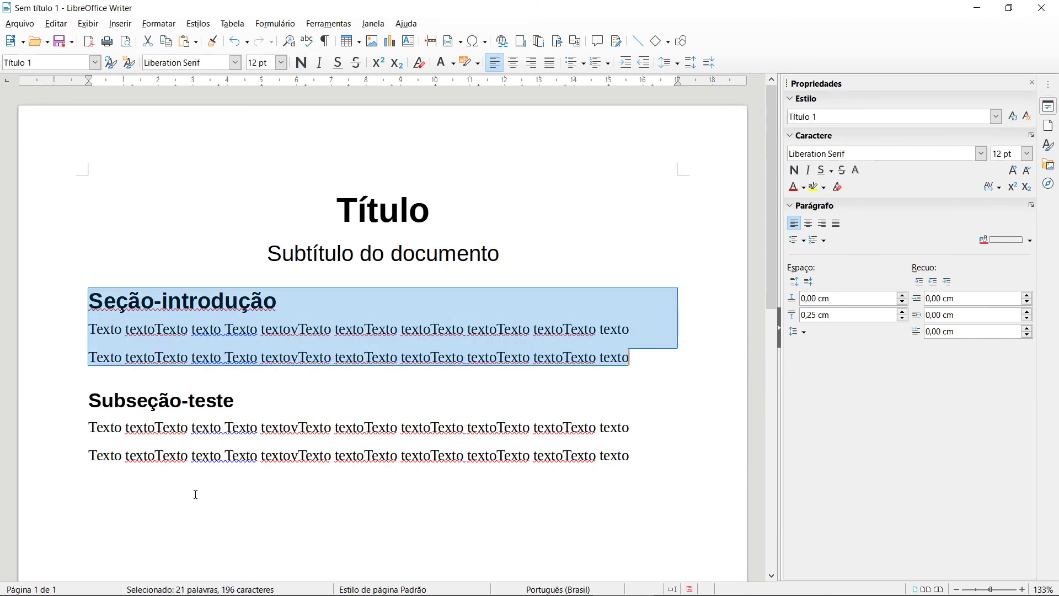
key(ctrl+End)
key(Return)
key(ctrl+v)
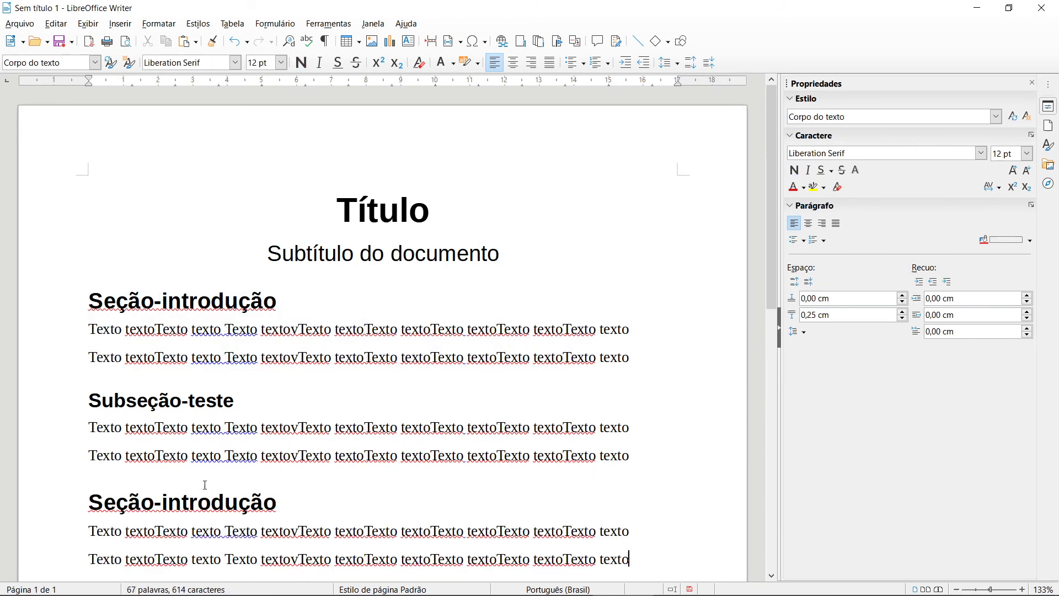
Replace "introdução" with "metodologia" in the pasted section heading and reapply the Título 1 style to it.
drag(161, 501, 277, 501)
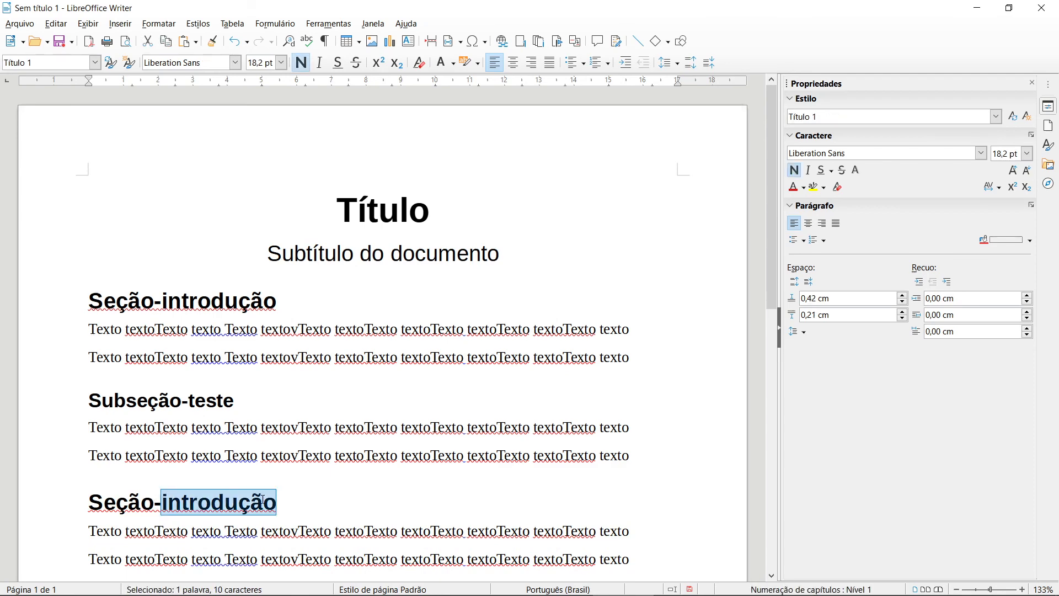
text(metodologia)
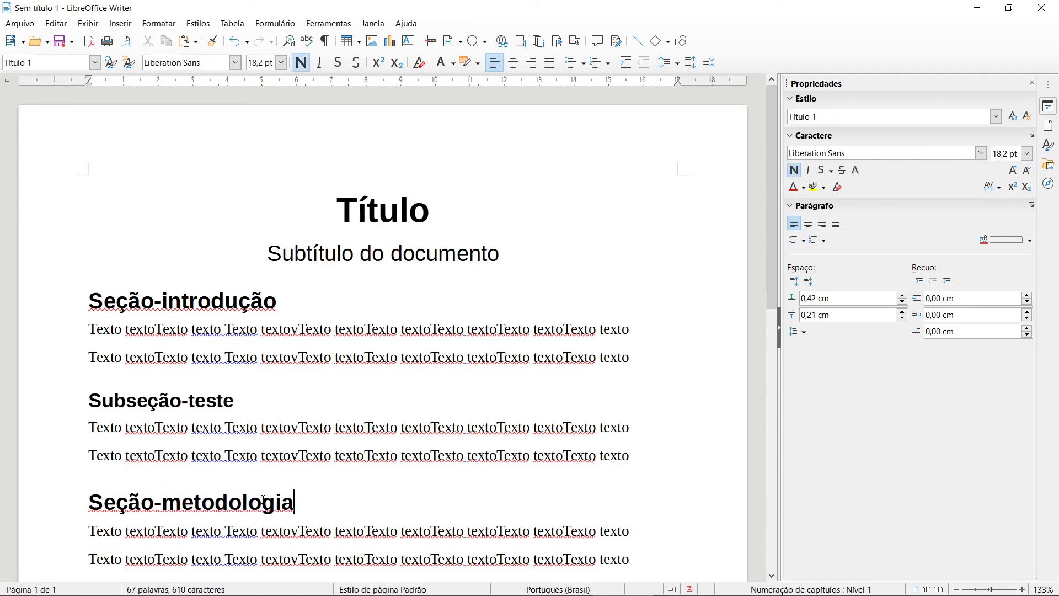
scroll(273, 491, down, 3)
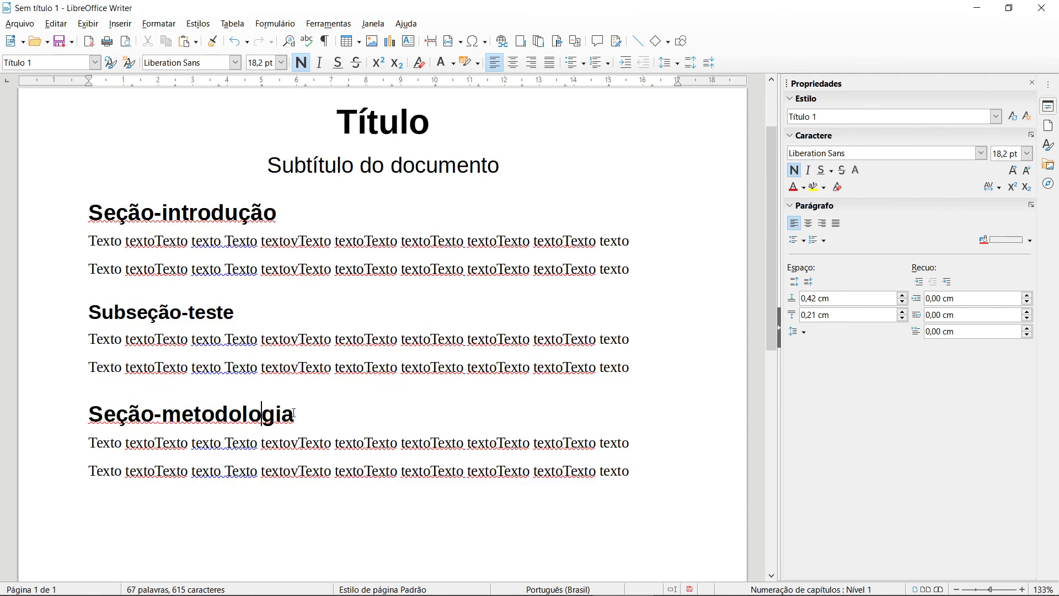
click(96, 62)
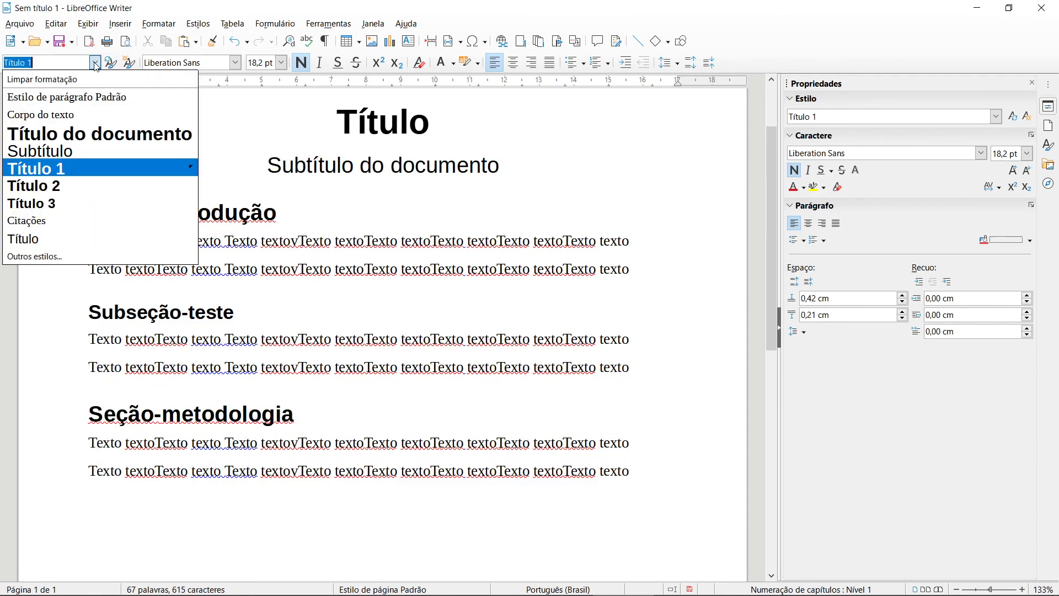
click(66, 169)
click(341, 417)
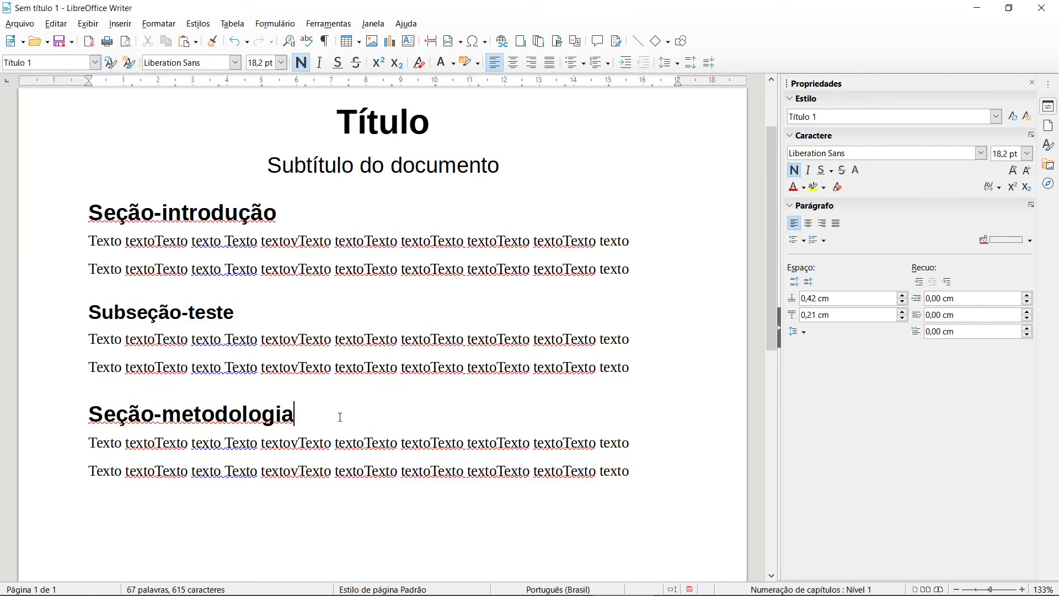
Review the heading structure in the Navigator, expanding the "Seção-introdução" entry under Títulos.
scroll(356, 452, up, 2)
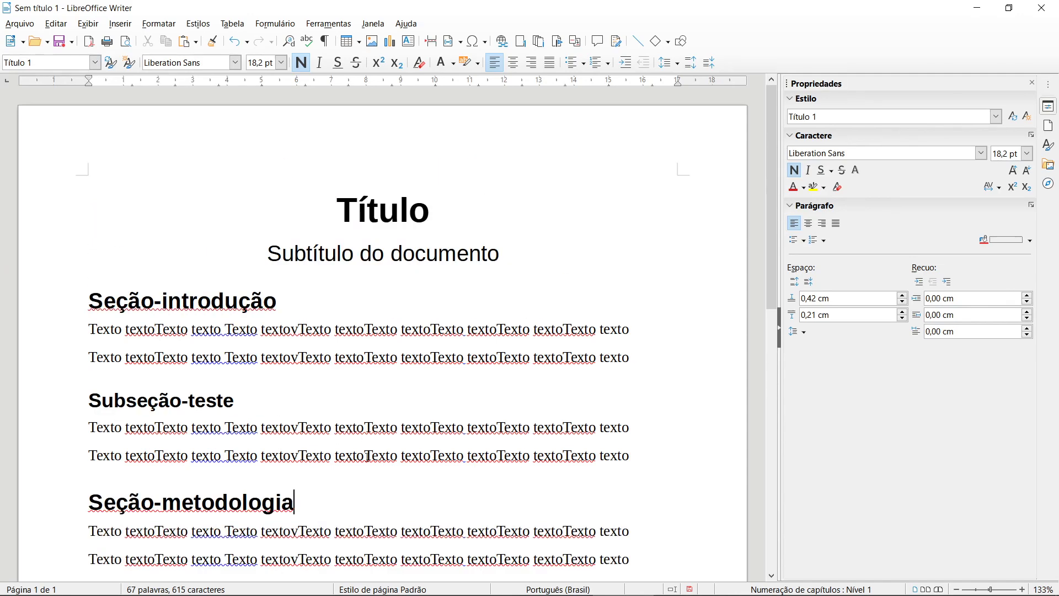
scroll(364, 449, down, 1)
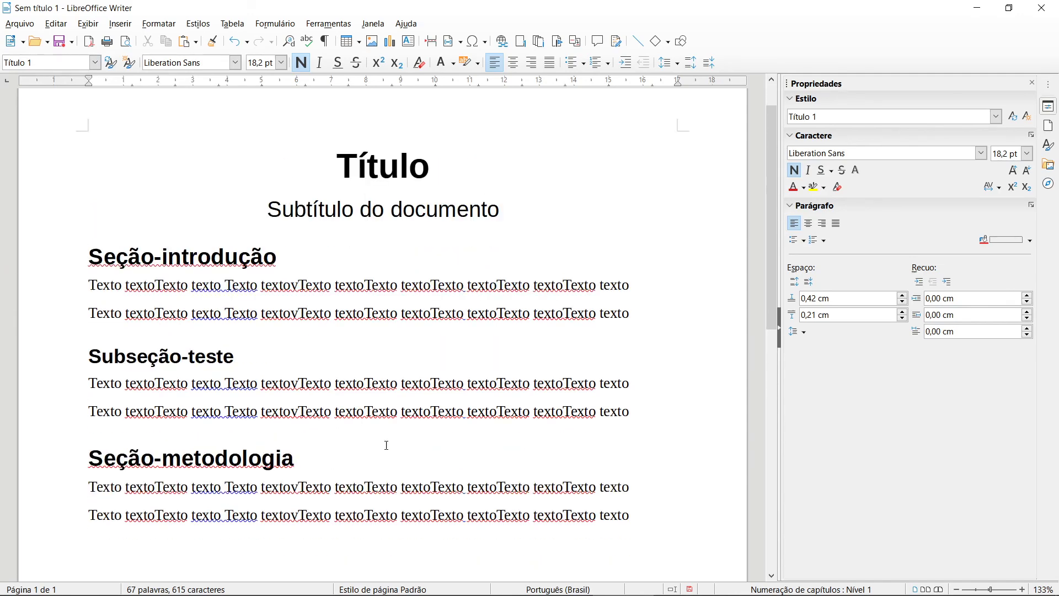
click(374, 515)
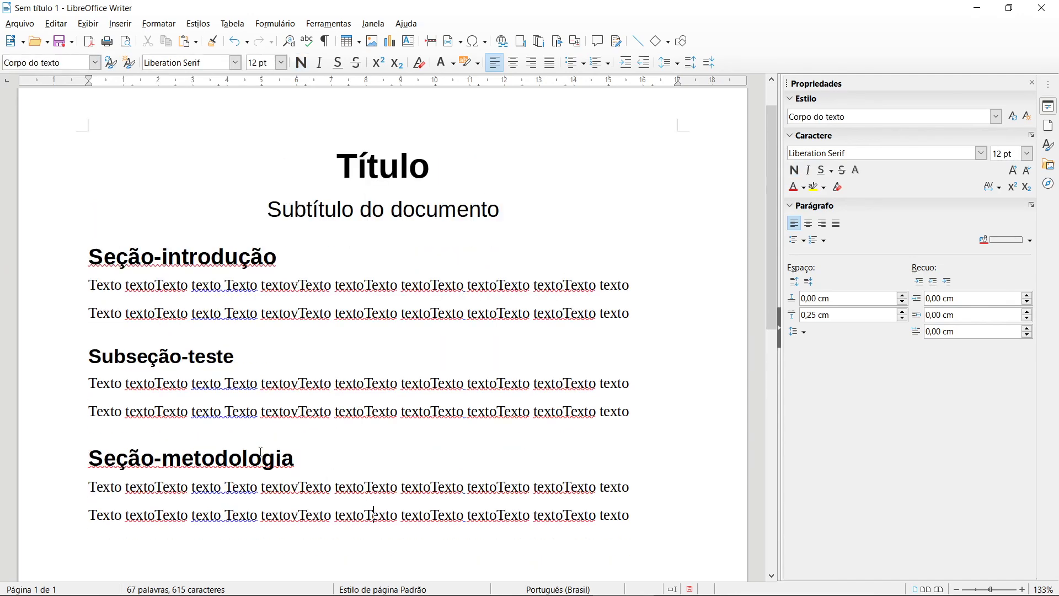
click(1048, 183)
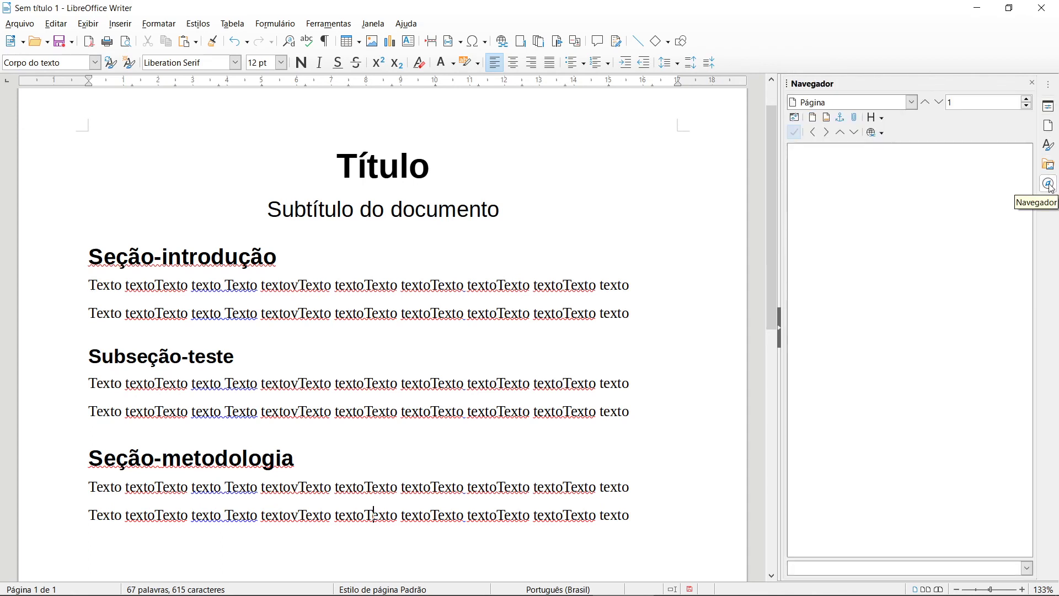
click(905, 176)
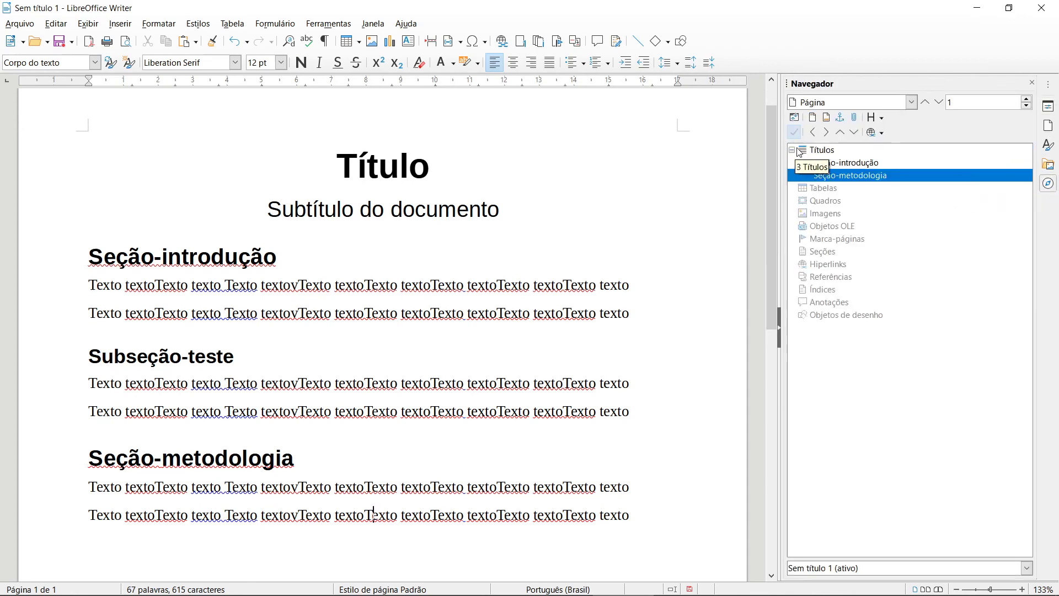
click(803, 162)
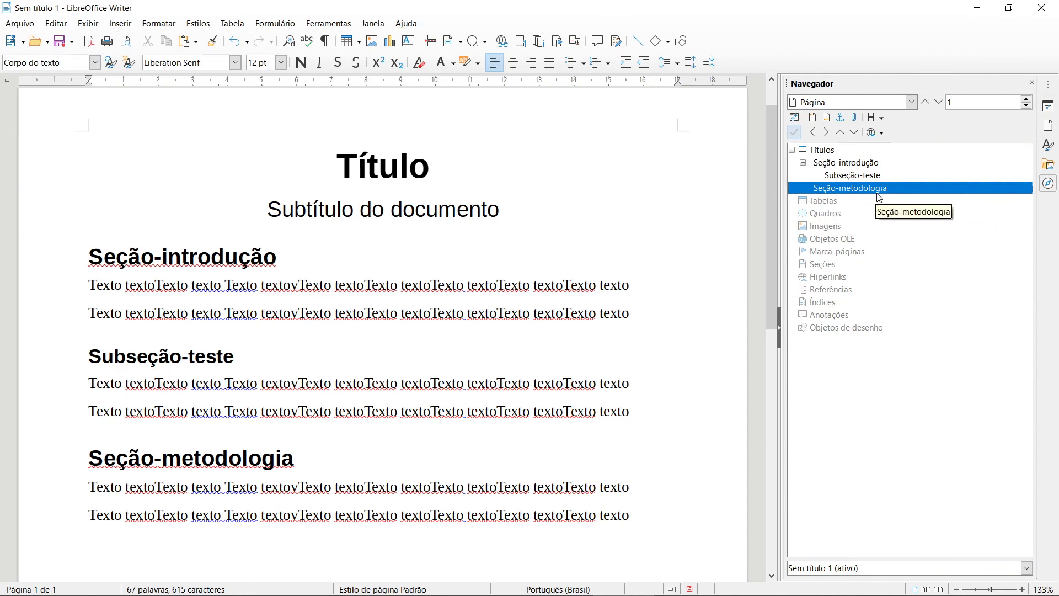
Jump to the "Seção-introdução", "Subseção-teste" and "Seção-metodologia" headings through the Navigator, and collapse its Títulos list.
click(842, 163)
double_click(842, 163)
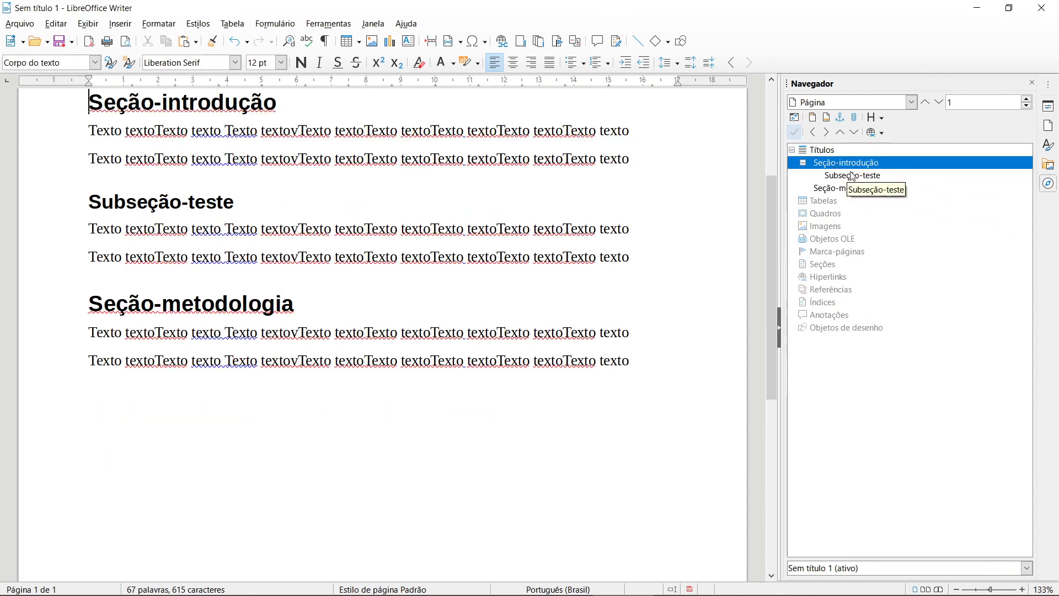
double_click(854, 176)
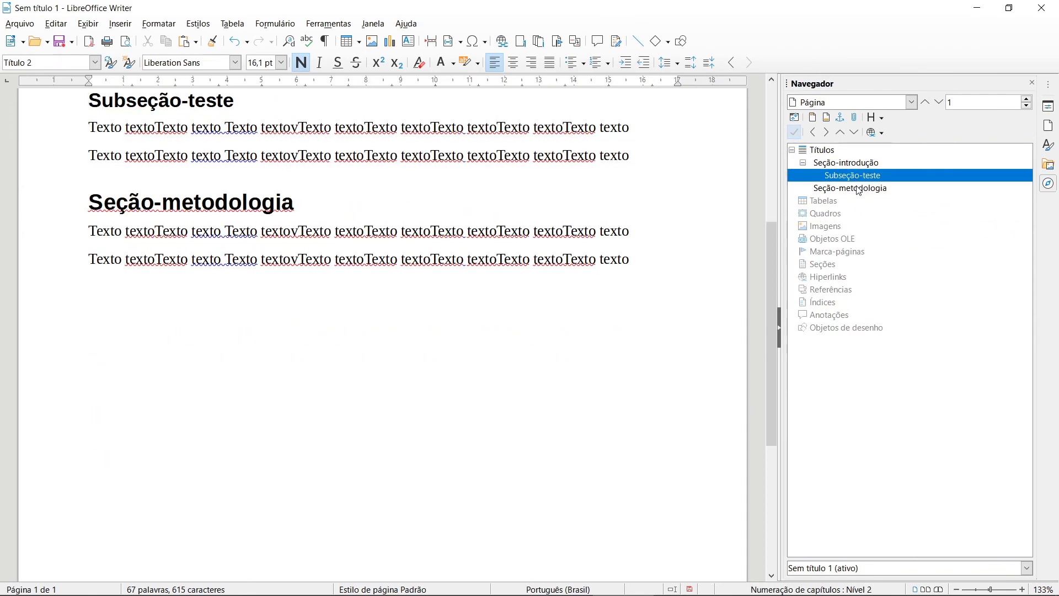
key(Down)
double_click(829, 152)
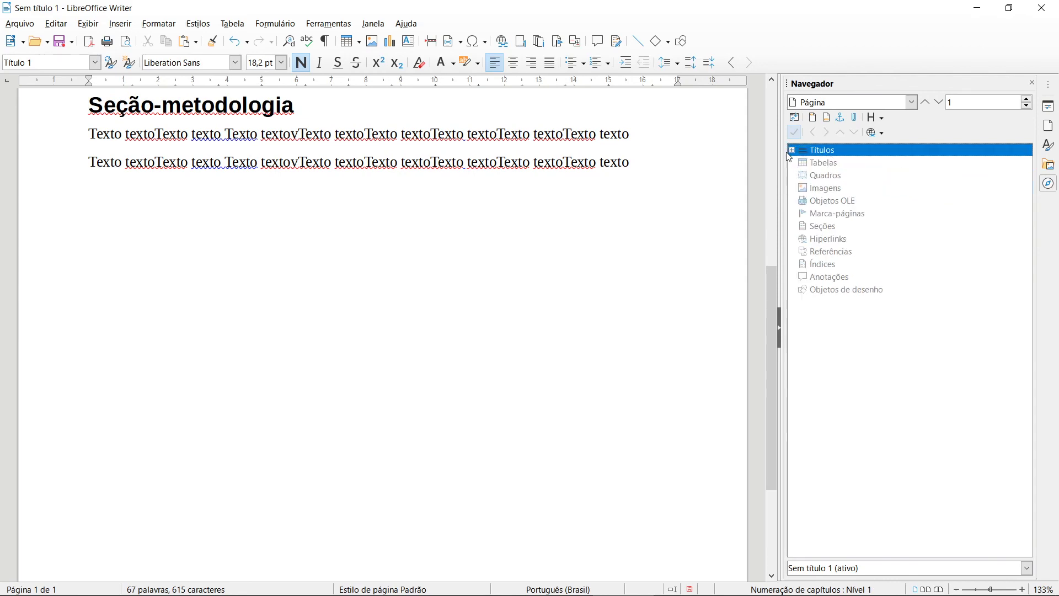
Expand the Títulos list in the Navigator and jump to the "Seção-introdução" heading.
click(792, 150)
double_click(839, 163)
scroll(516, 285, up, 3)
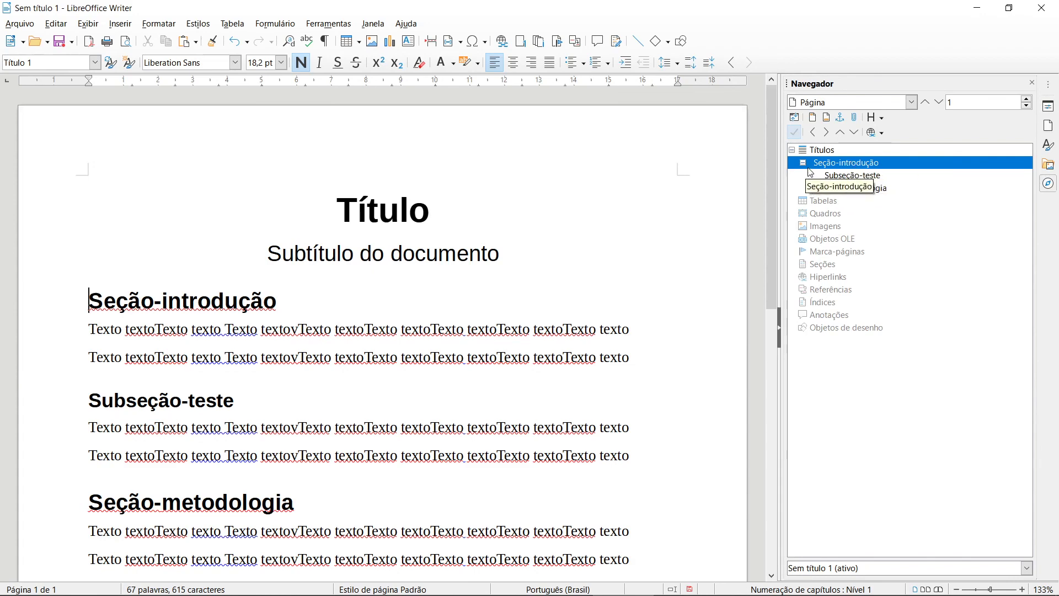
click(846, 188)
click(188, 453)
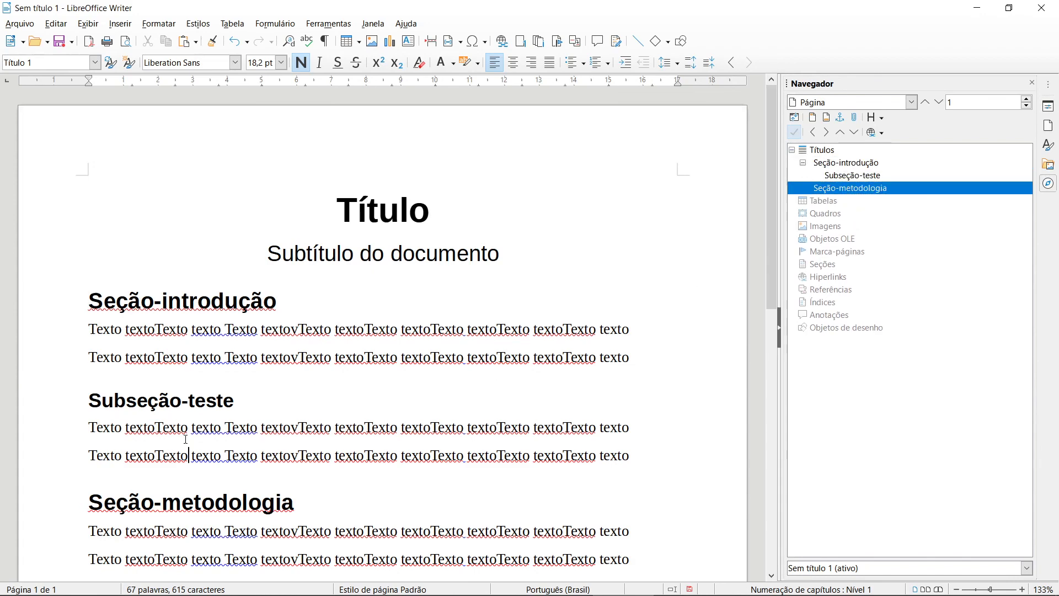
Copy the "Subseção-teste" heading with its two paragraphs and paste the block at the end of the "Seção-metodologia" section.
scroll(522, 399, down, 2)
drag(631, 368, 87, 307)
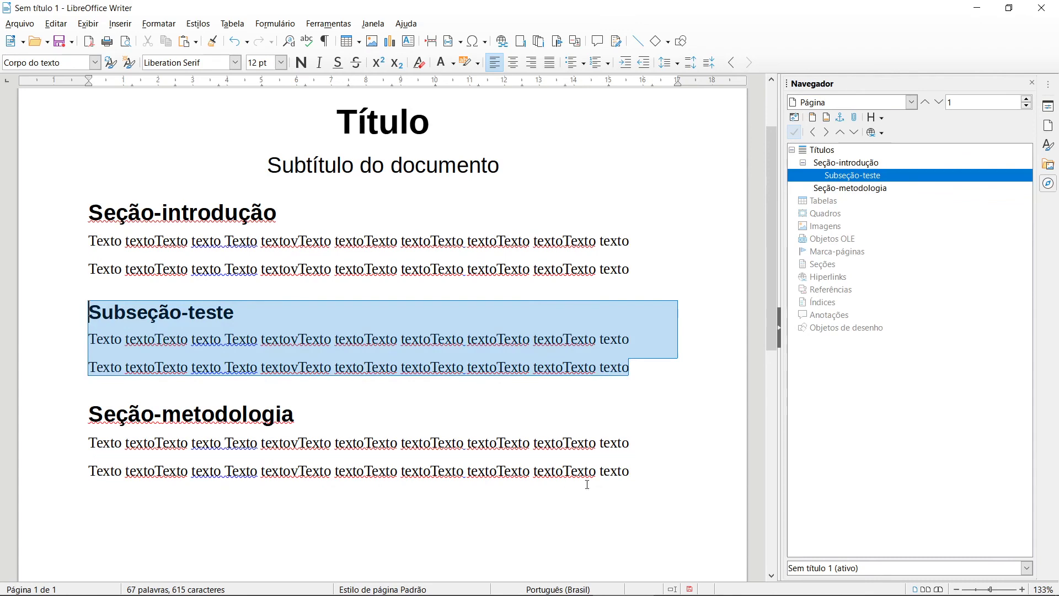
key(ctrl+c)
click(656, 472)
key(Return)
key(ctrl+v)
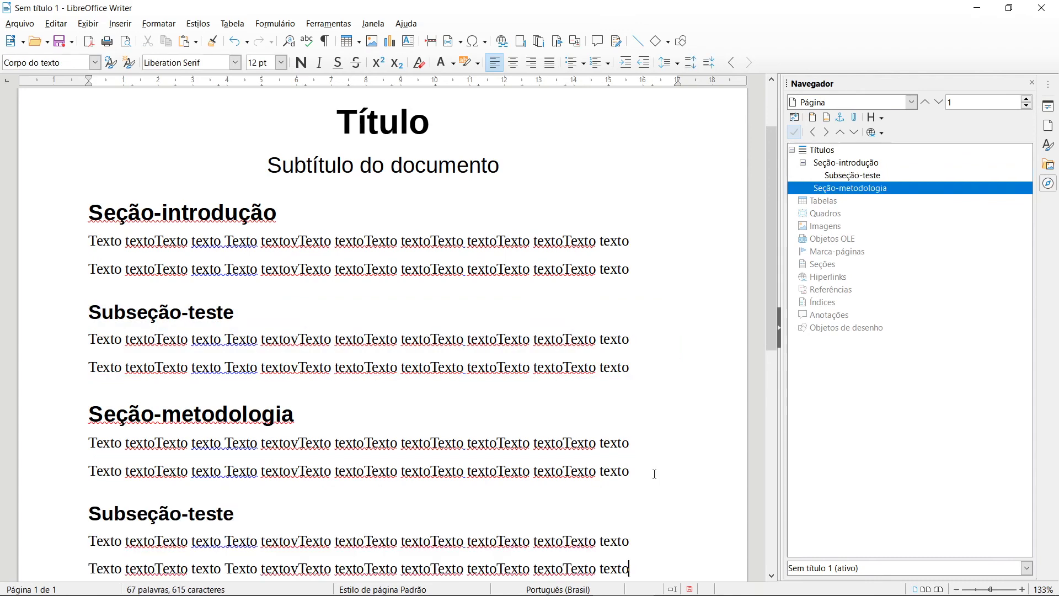
Jump through the section and subsection headings in the Navigator, including the new "Subseção-teste", and collapse and re-expand Títulos.
click(859, 202)
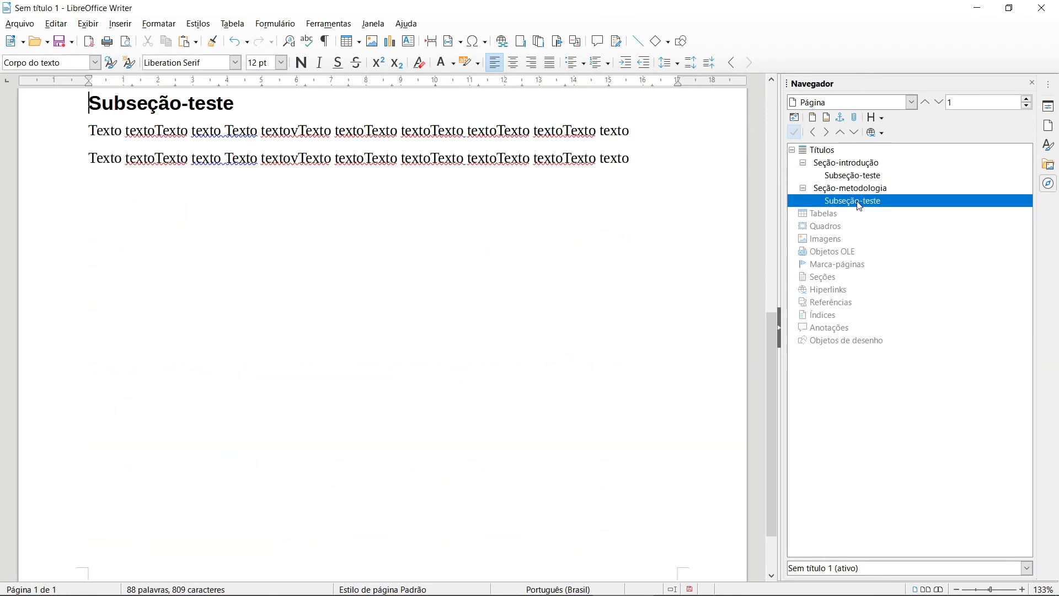
click(841, 188)
click(847, 175)
click(840, 159)
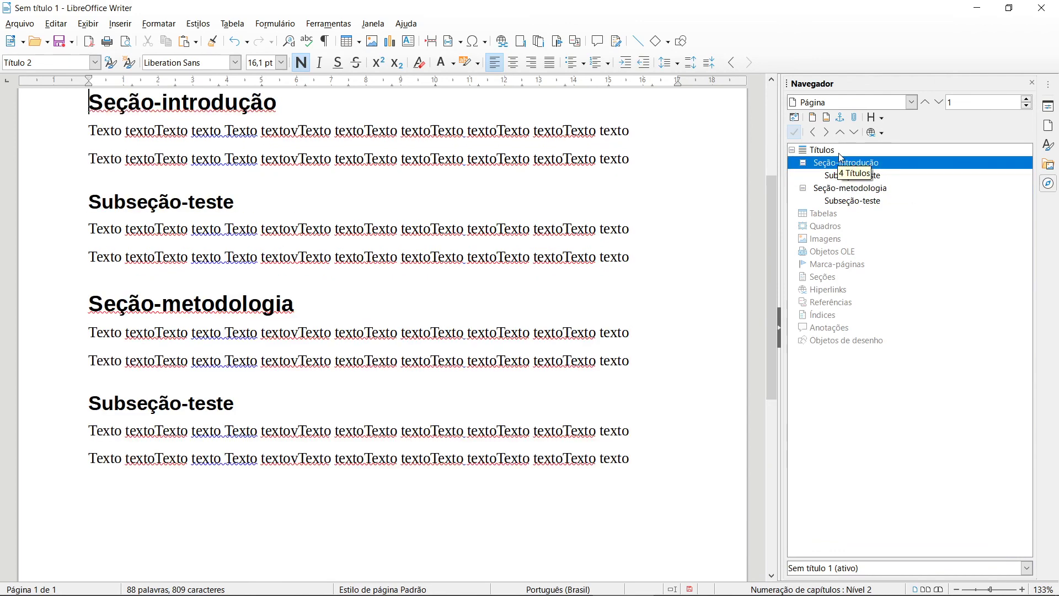
click(839, 153)
click(791, 149)
click(791, 149)
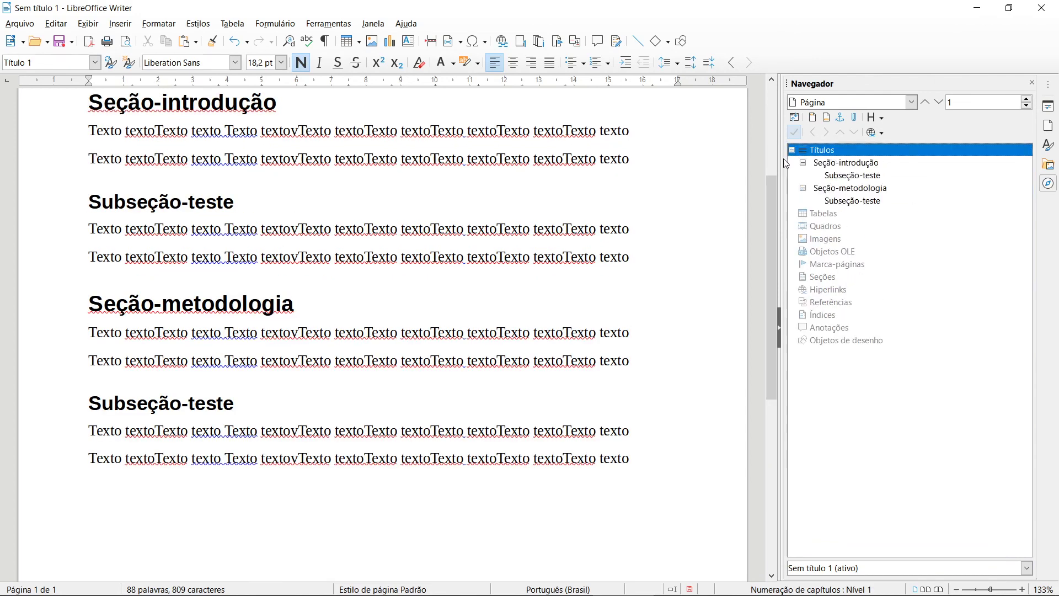
scroll(463, 306, up, 4)
scroll(466, 311, down, 2)
scroll(471, 310, up, 1)
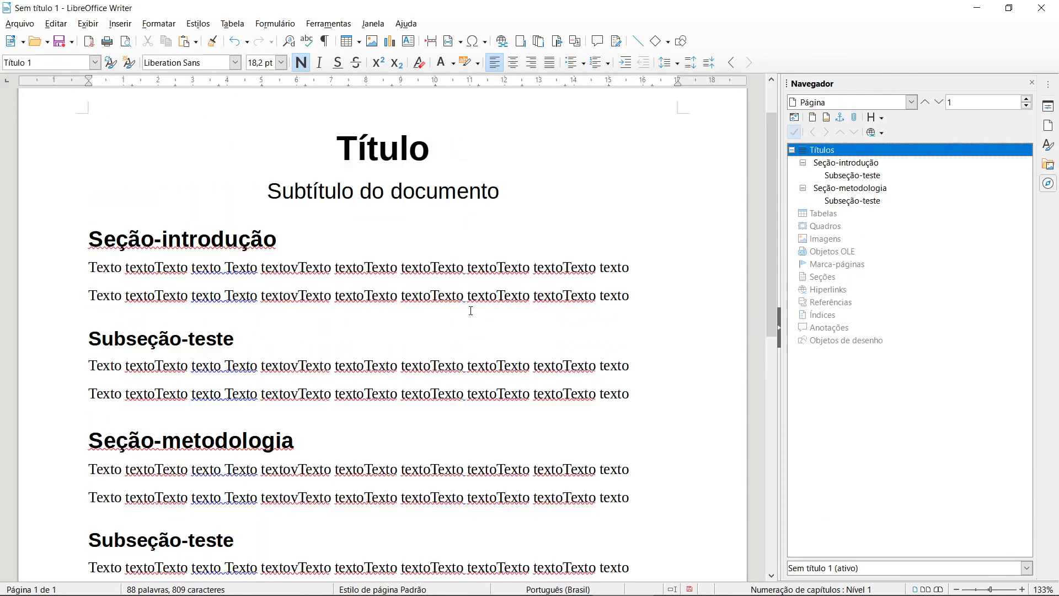
scroll(473, 302, down, 2)
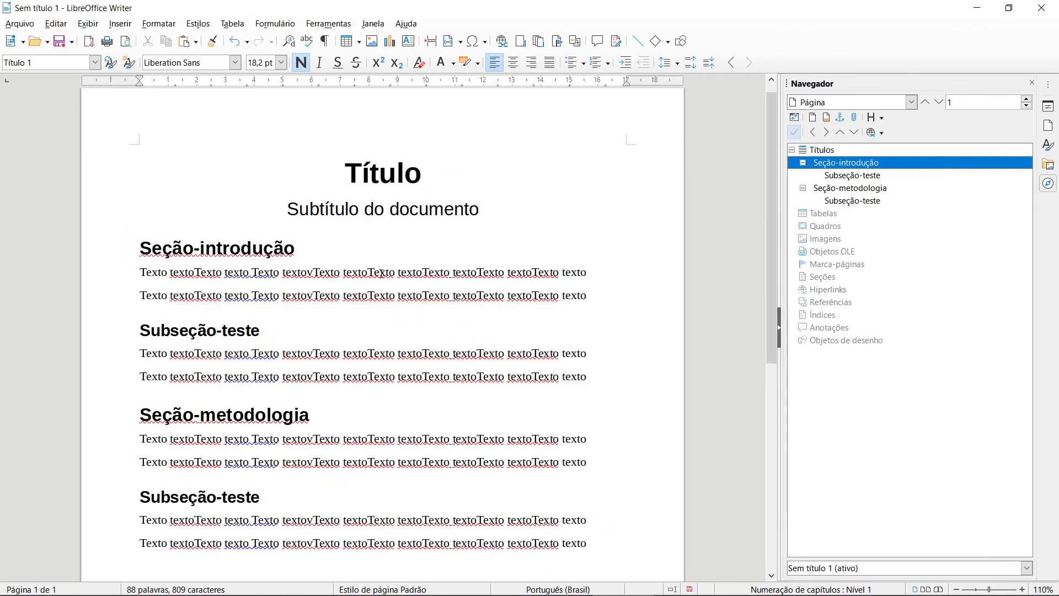
click(327, 24)
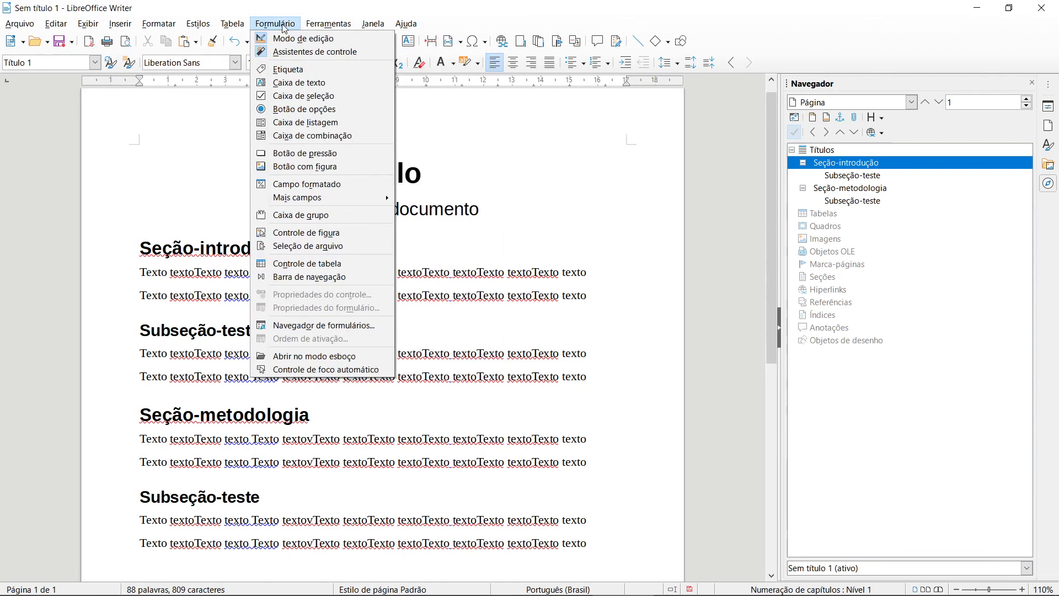
click(328, 23)
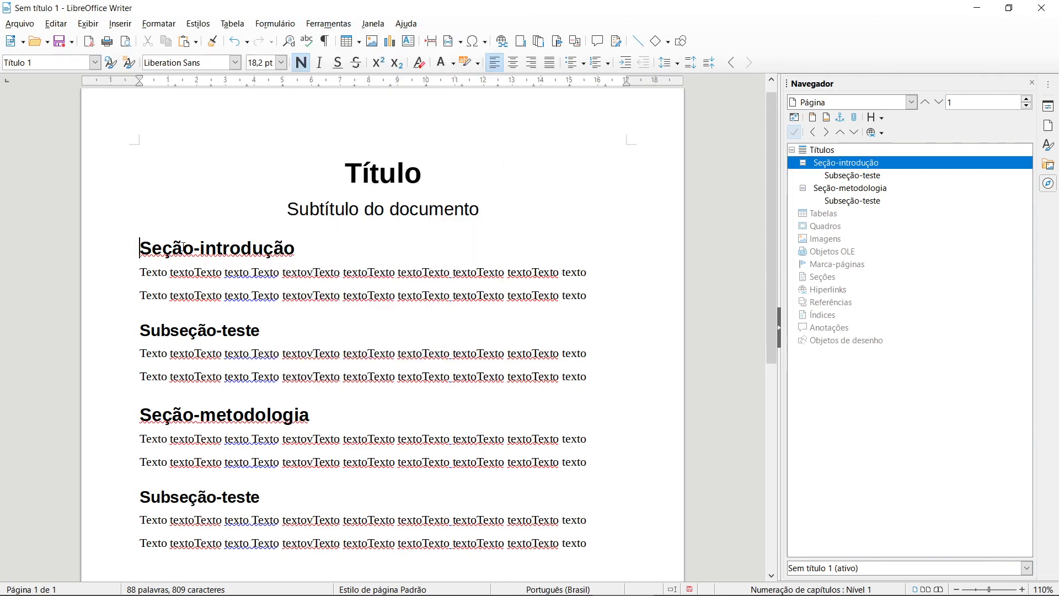
Modify the Título 1 paragraph style to have a 1,50 cm indent before the text, and apply the change.
mouse_move(140, 251)
mouse_down()
mouse_move(331, 246)
mouse_move(150, 247)
mouse_up()
click(265, 249)
click(1047, 144)
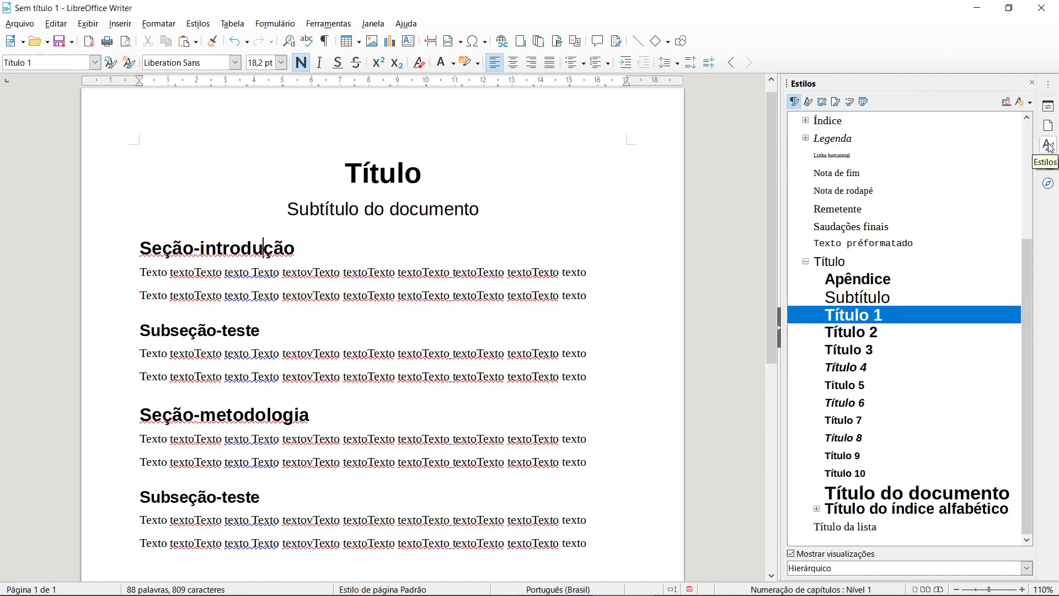
right_click(875, 319)
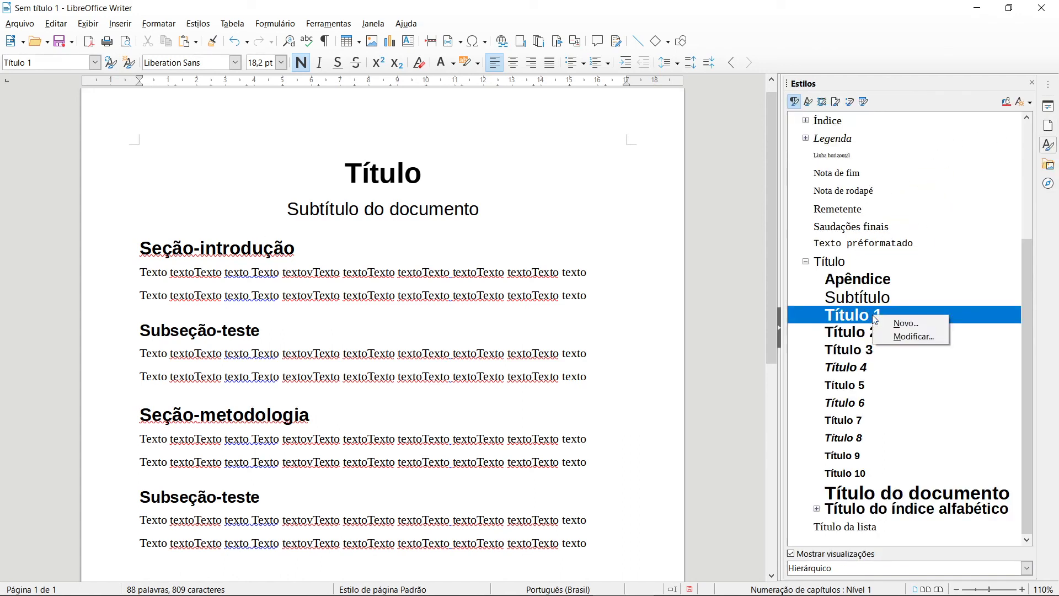
click(924, 337)
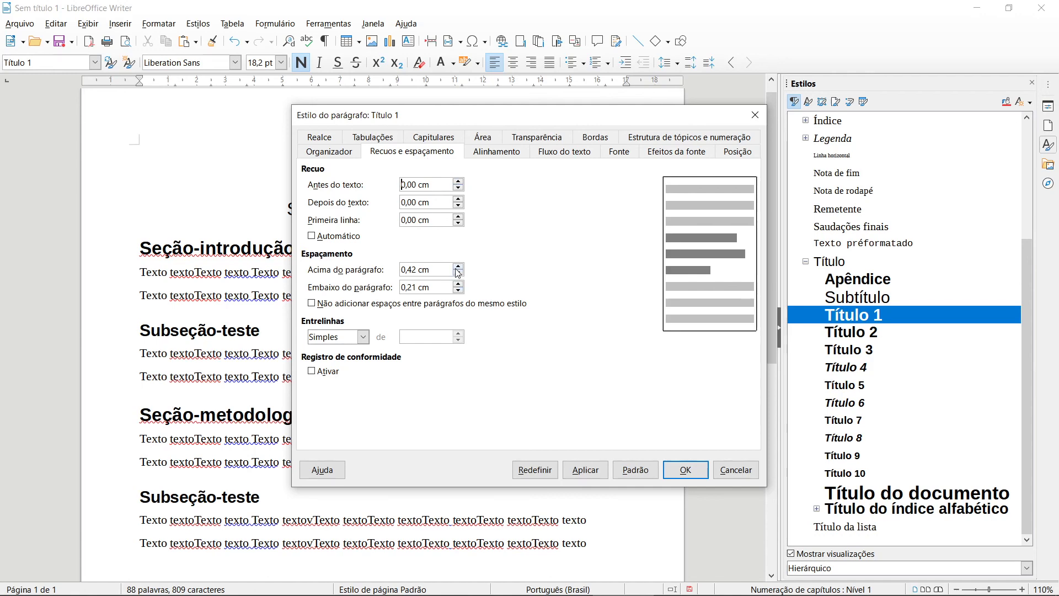
click(458, 181)
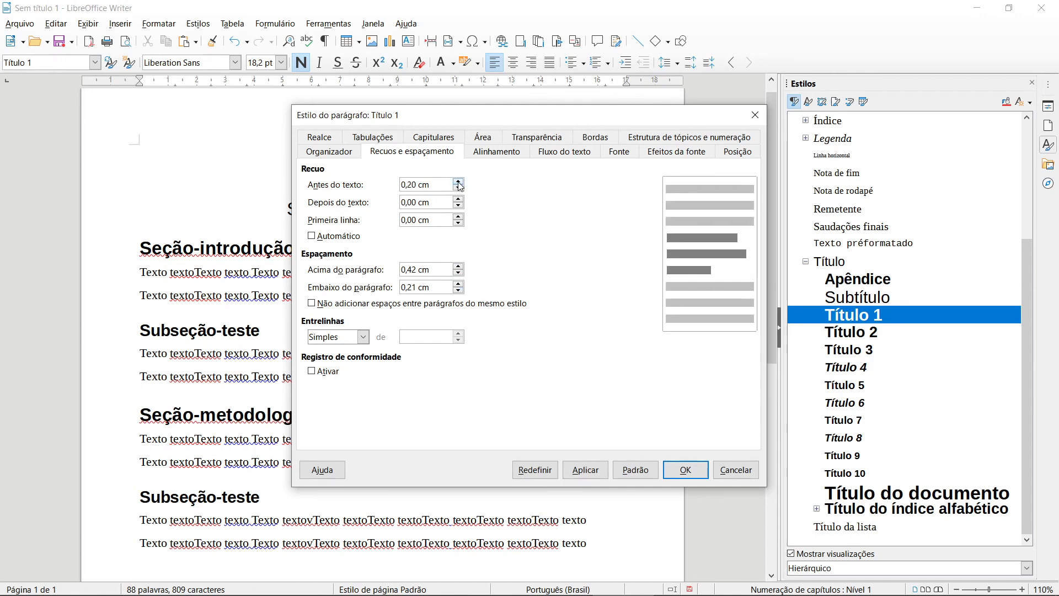
drag(458, 184, 459, 183)
click(589, 471)
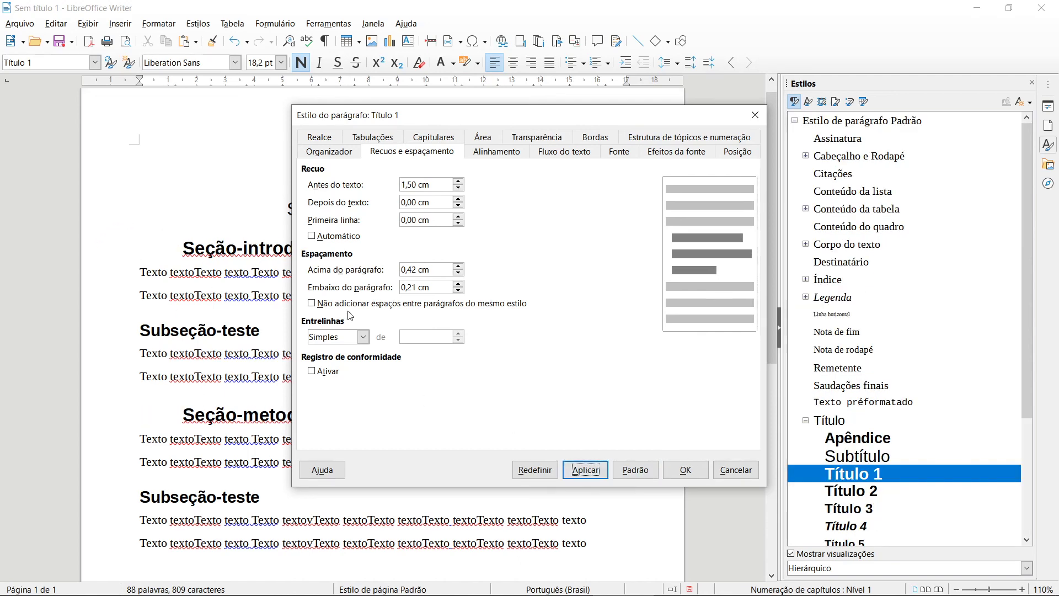
click(755, 114)
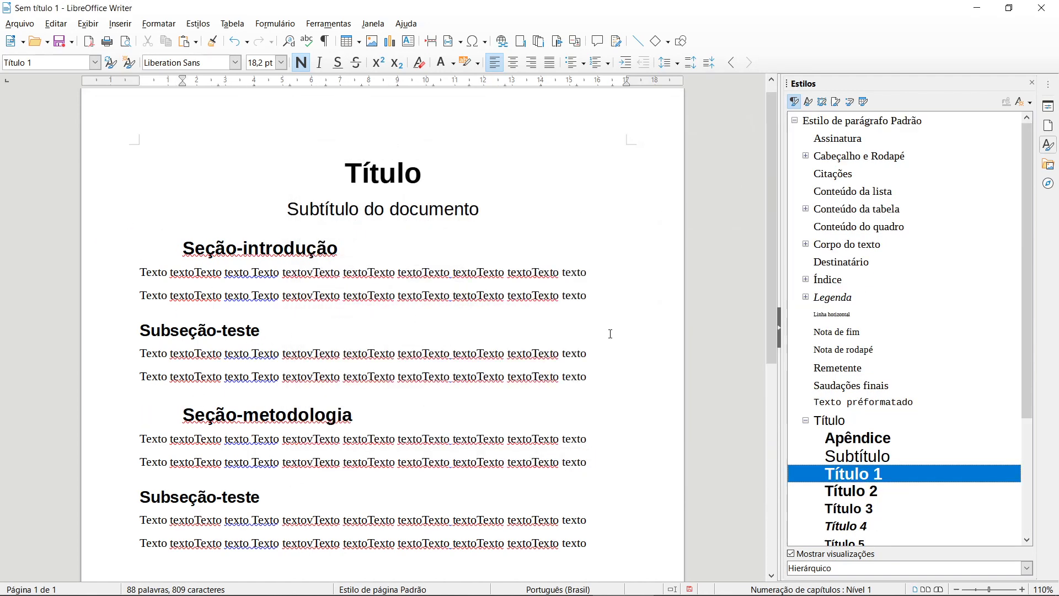
Modify the Título 2 paragraph style so its indent before the text is deeper than Título 1's, and apply the change.
scroll(854, 438, down, 1)
click(855, 438)
right_click(855, 438)
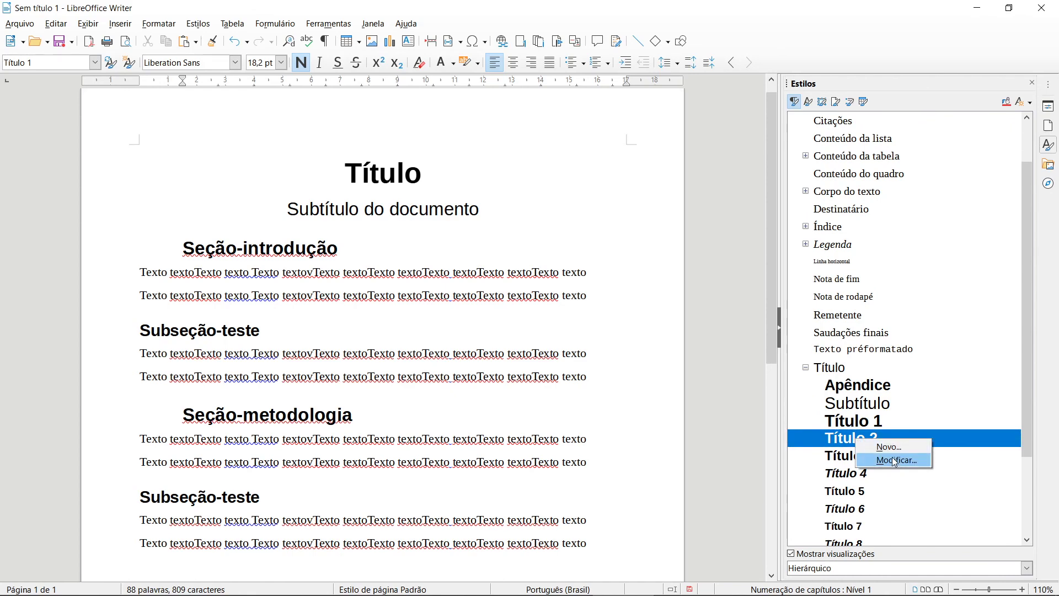
click(850, 438)
right_click(848, 439)
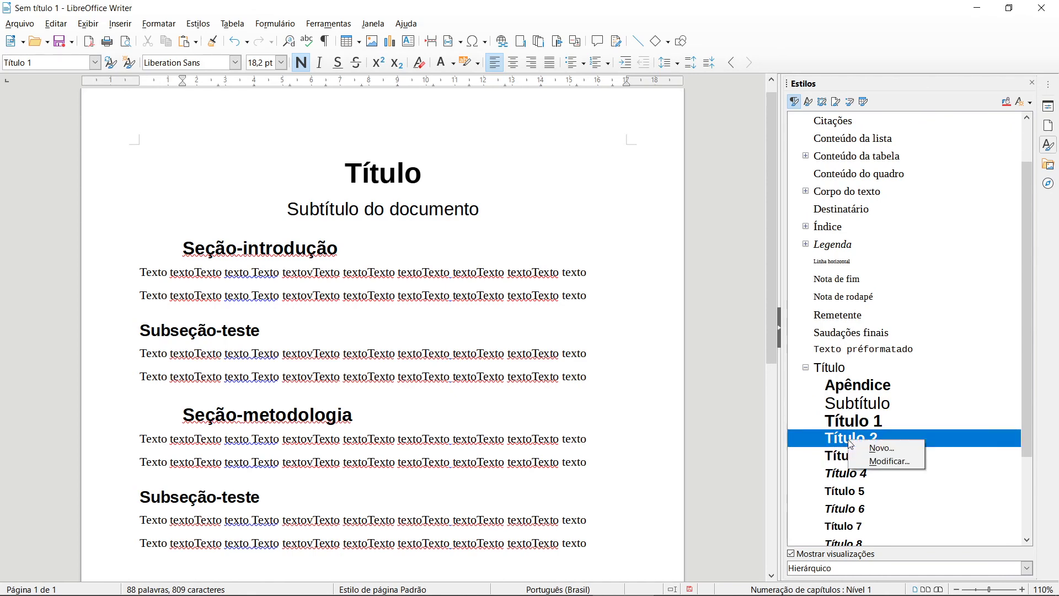
click(895, 463)
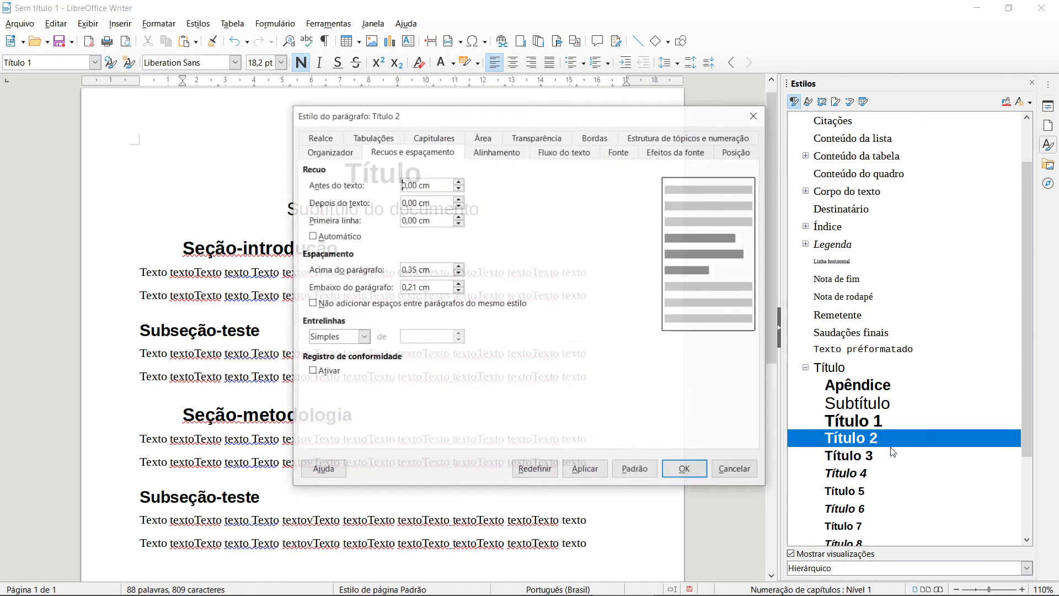
click(459, 182)
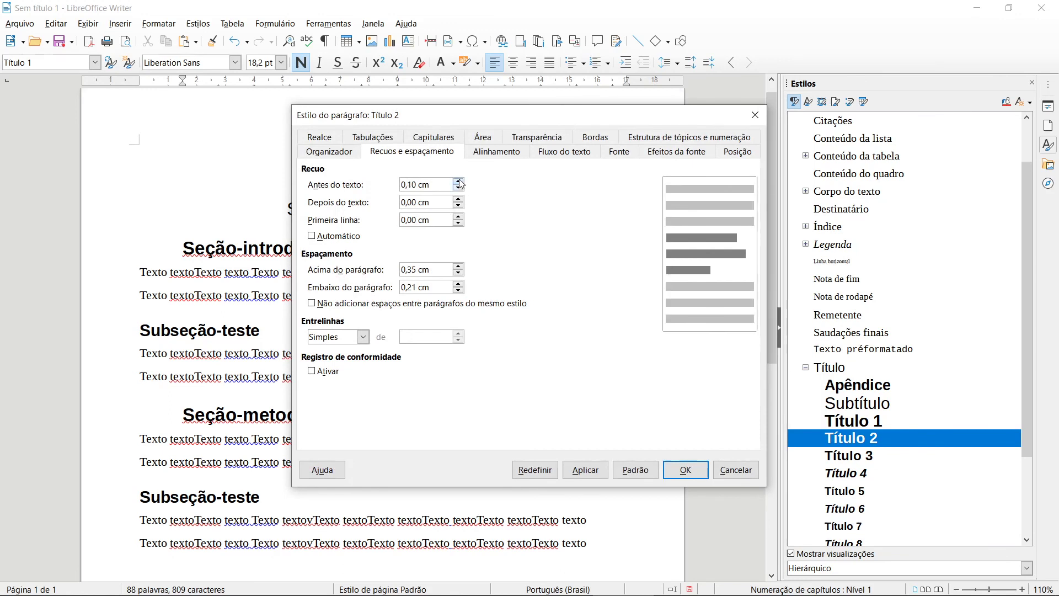
click(458, 182)
click(458, 182)
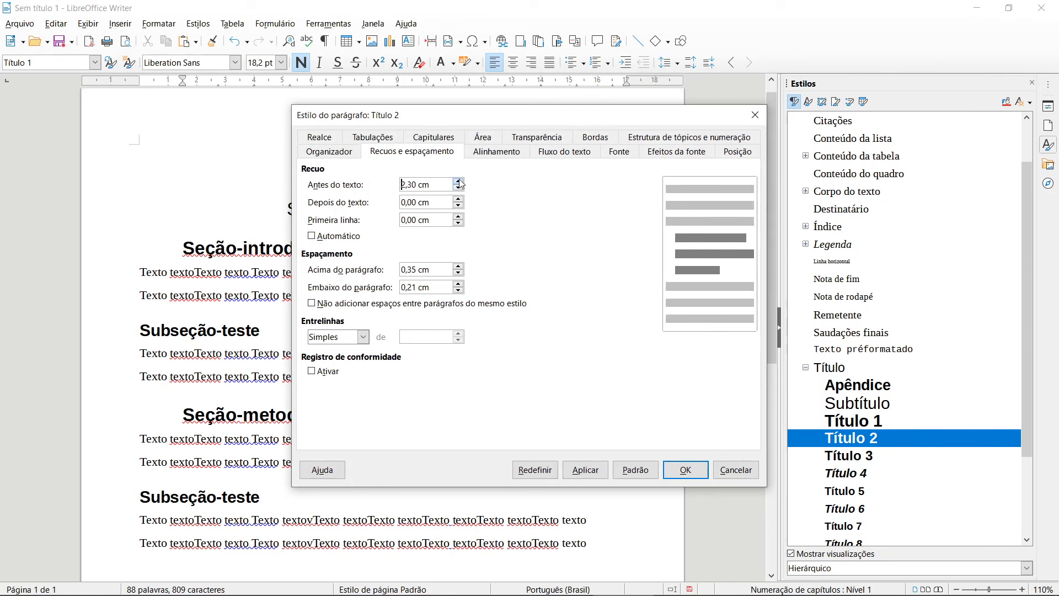
click(598, 473)
click(685, 469)
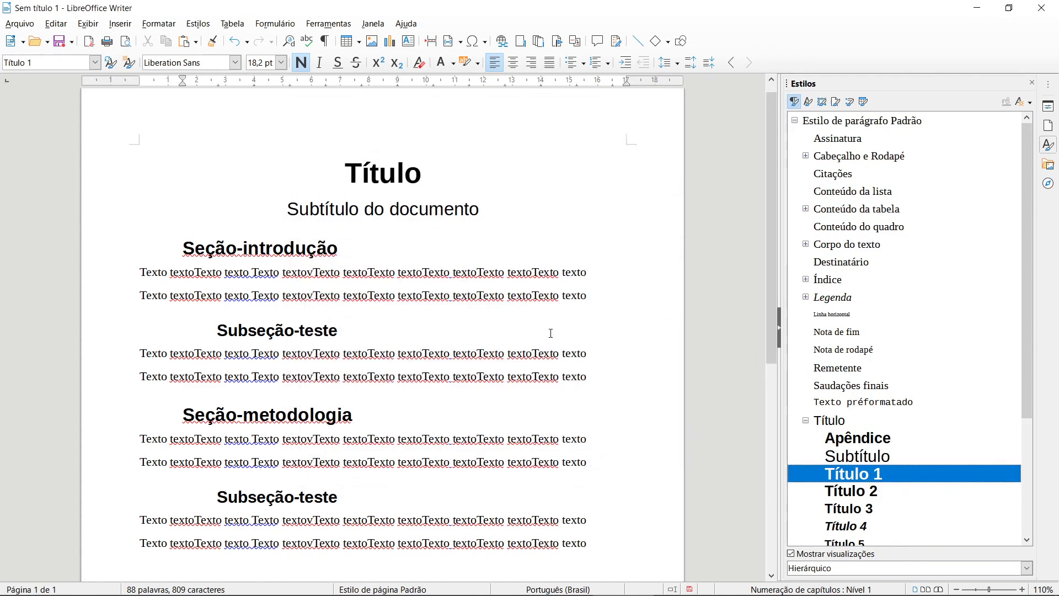
scroll(426, 281, down, 1)
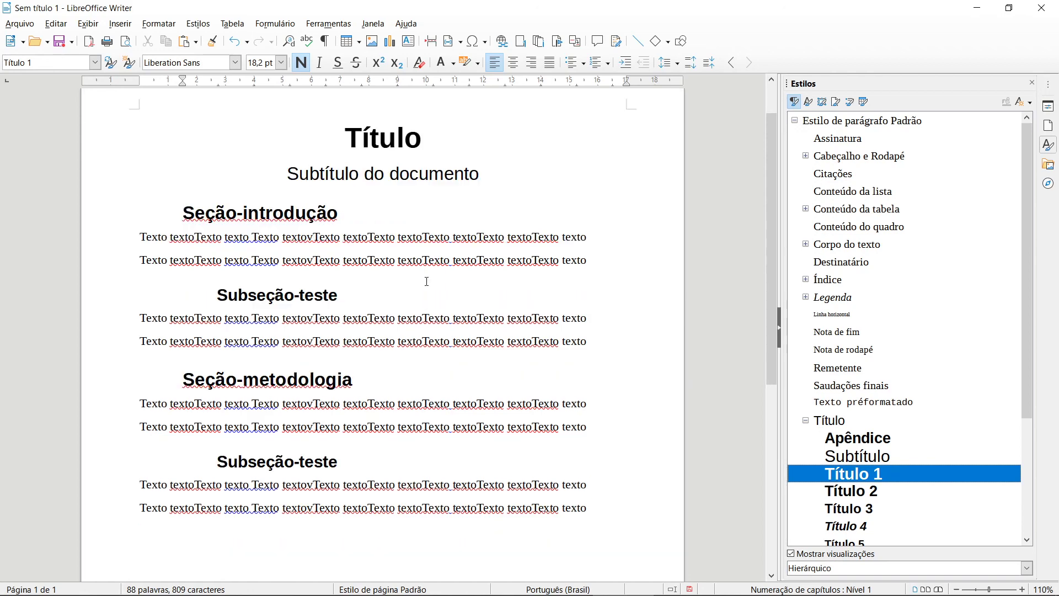
scroll(447, 308, up, 1)
scroll(447, 309, down, 1)
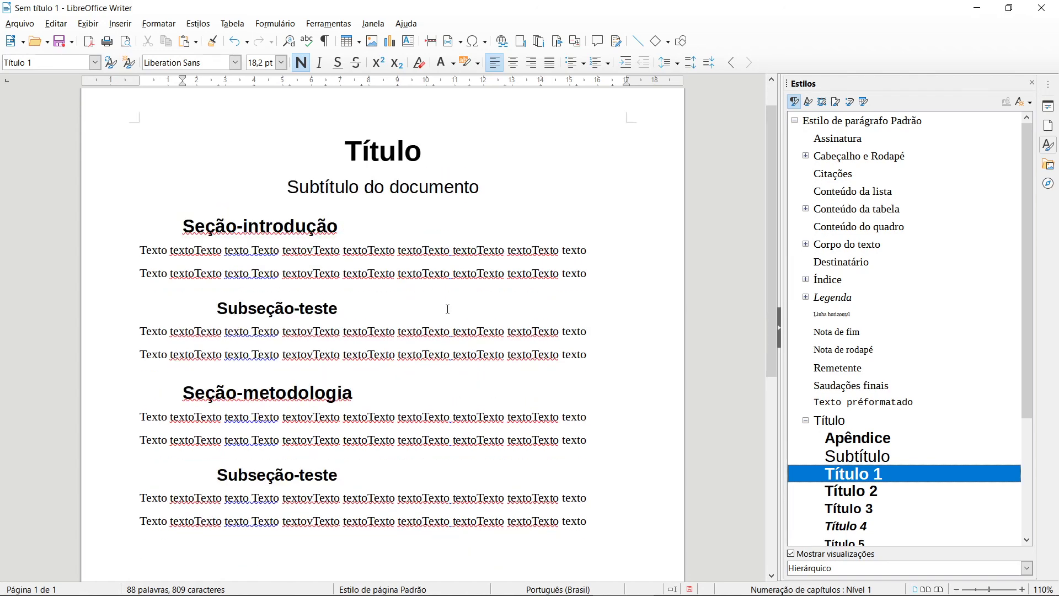